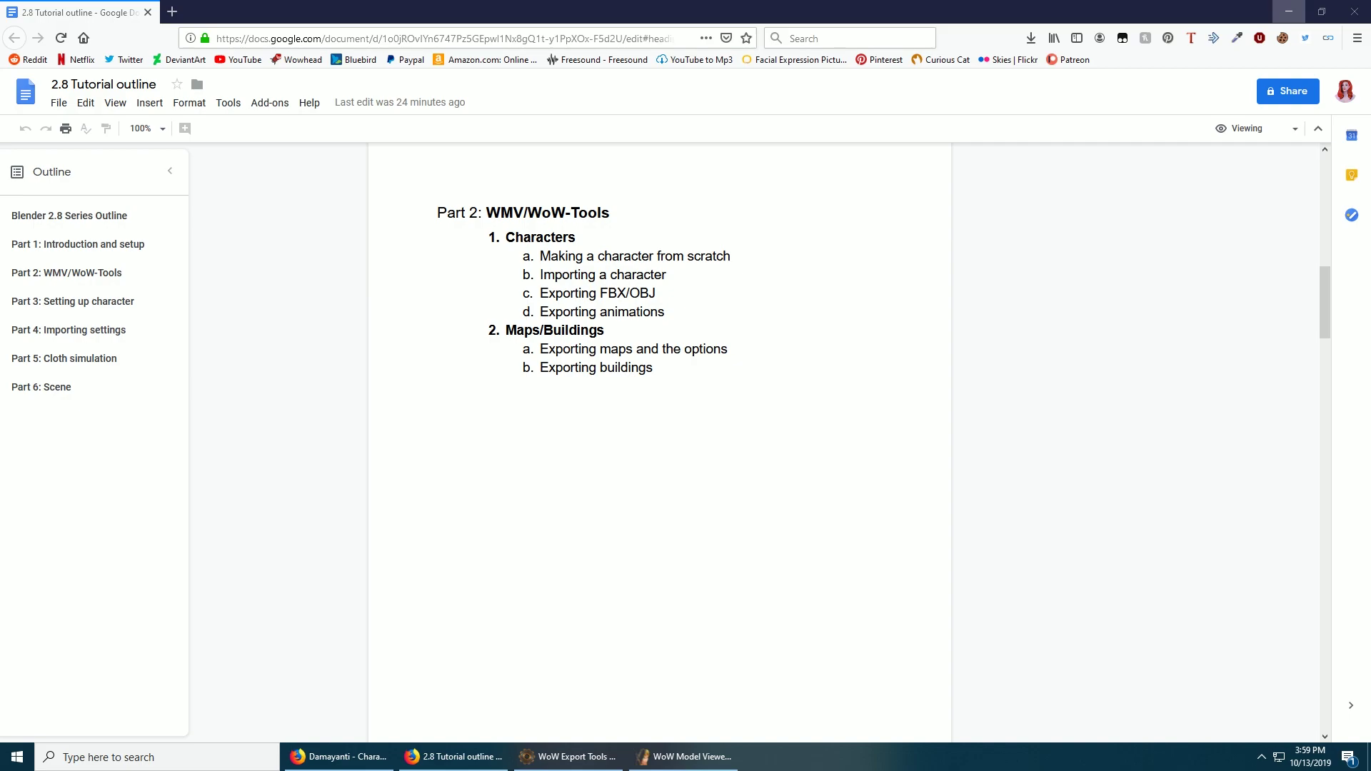
Step: Switch to WoW Model Viewer and open the Import Armory Character dialog
click(1288, 11)
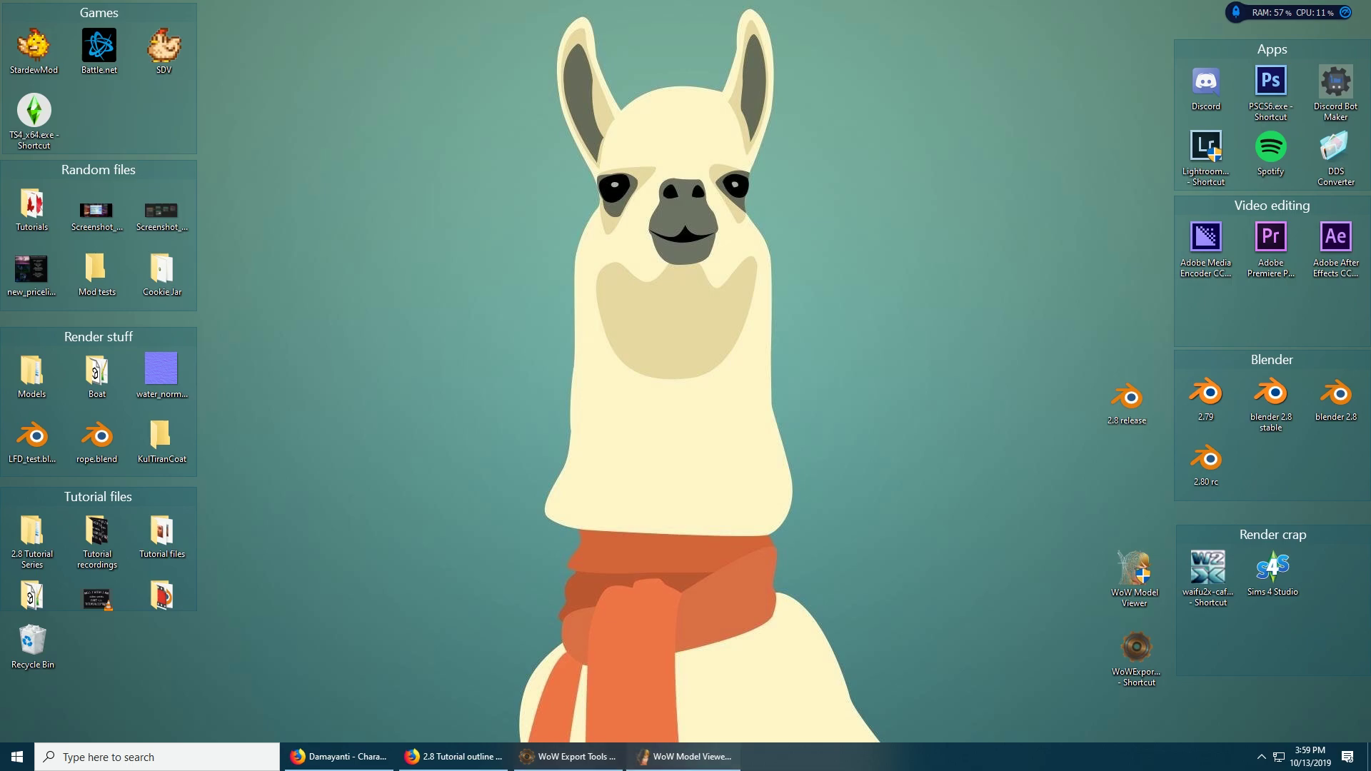
click(682, 756)
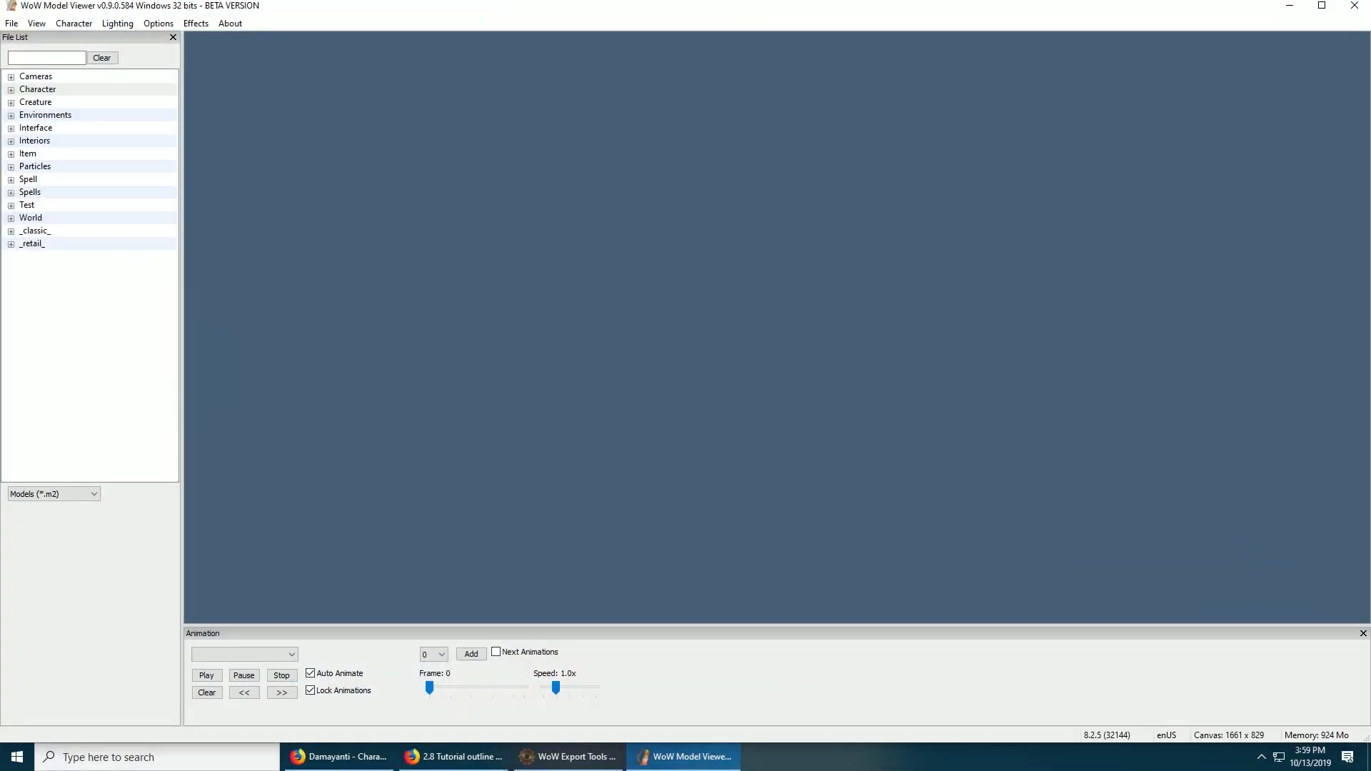
click(74, 23)
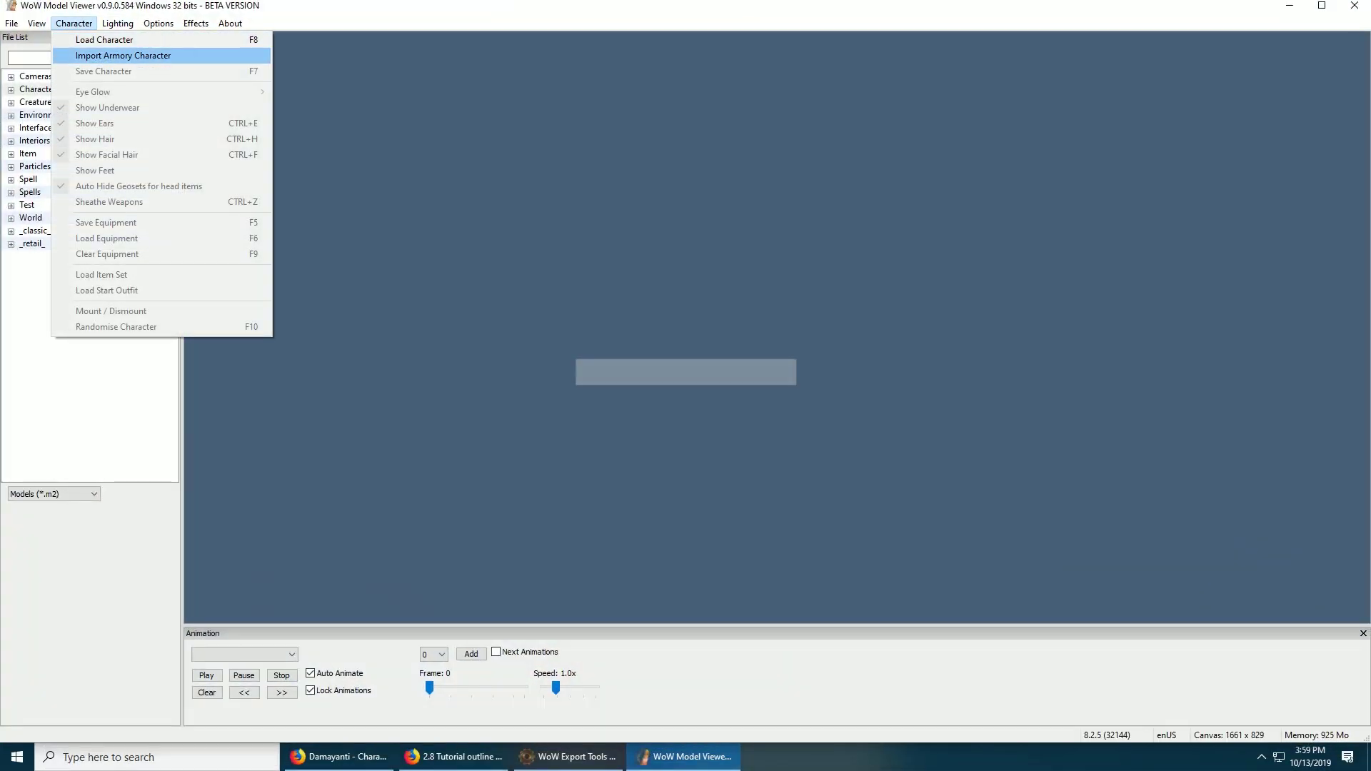
click(123, 54)
Step: Copy the URL of the open World of Warcraft character page in Firefox, leaving the browser minimized
mouse_move(339, 757)
click(318, 703)
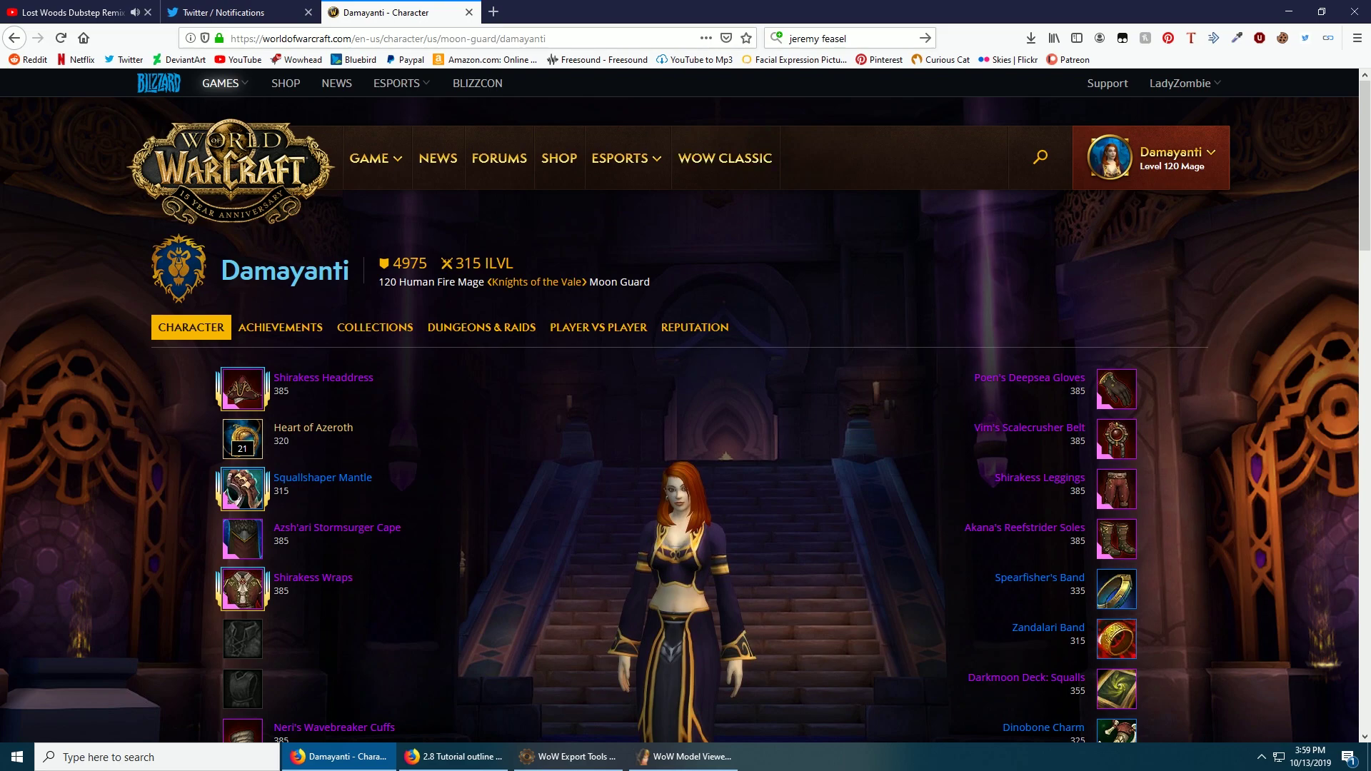
click(1040, 157)
click(1040, 157)
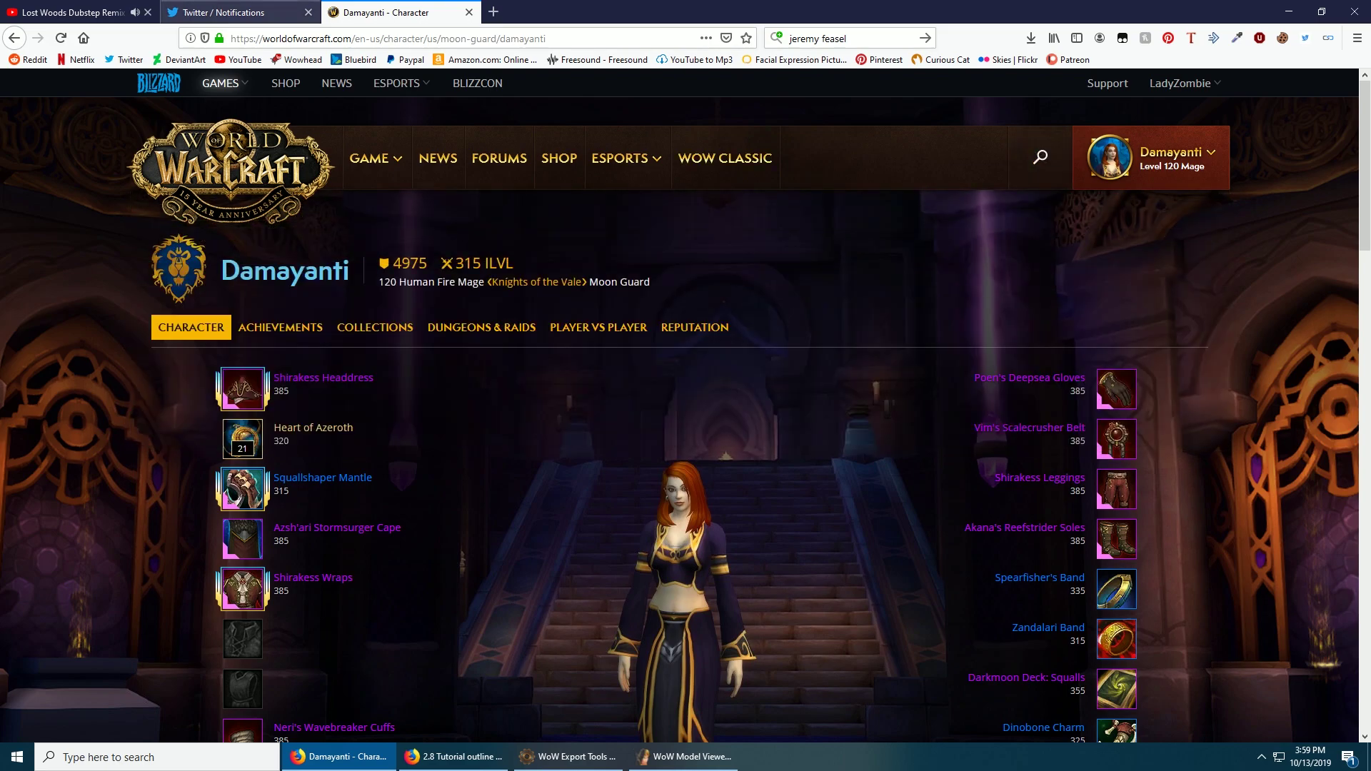
click(387, 39)
key(ctrl+c)
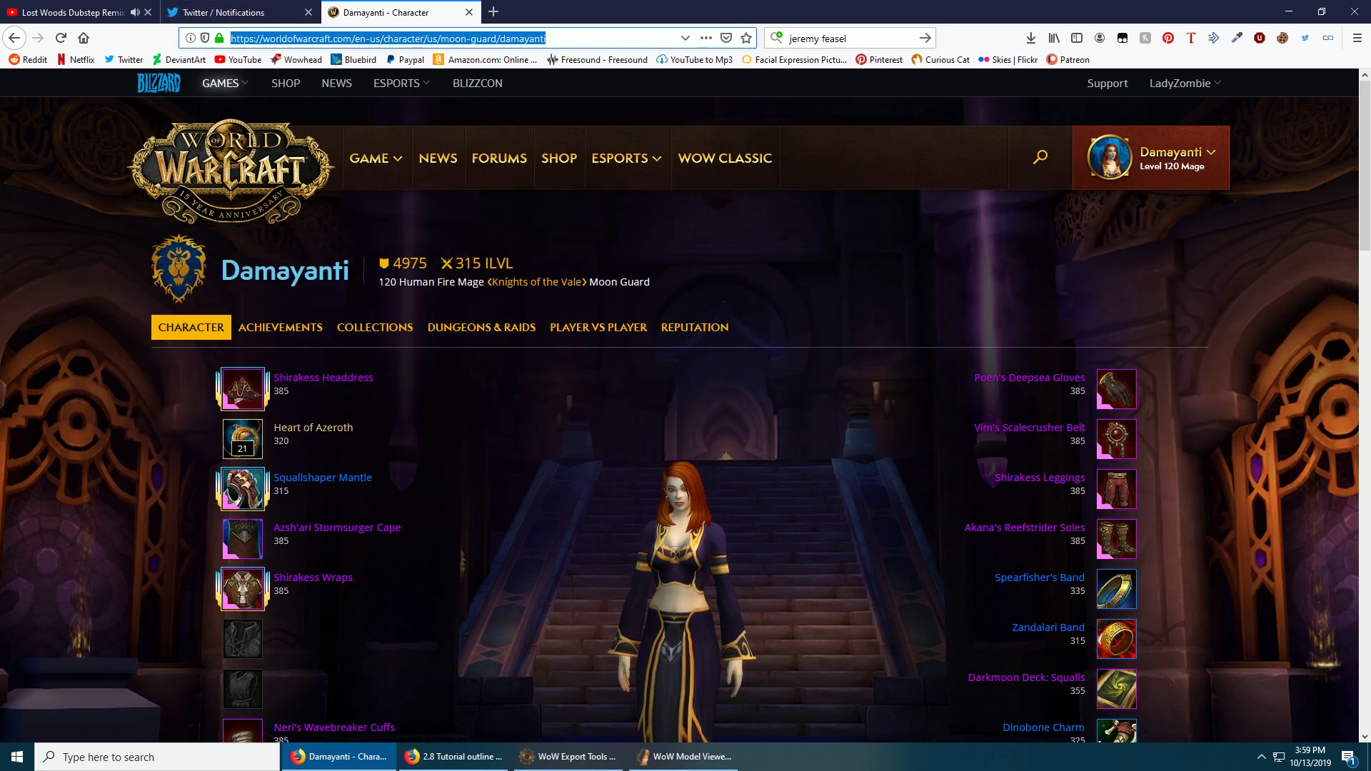
click(1288, 12)
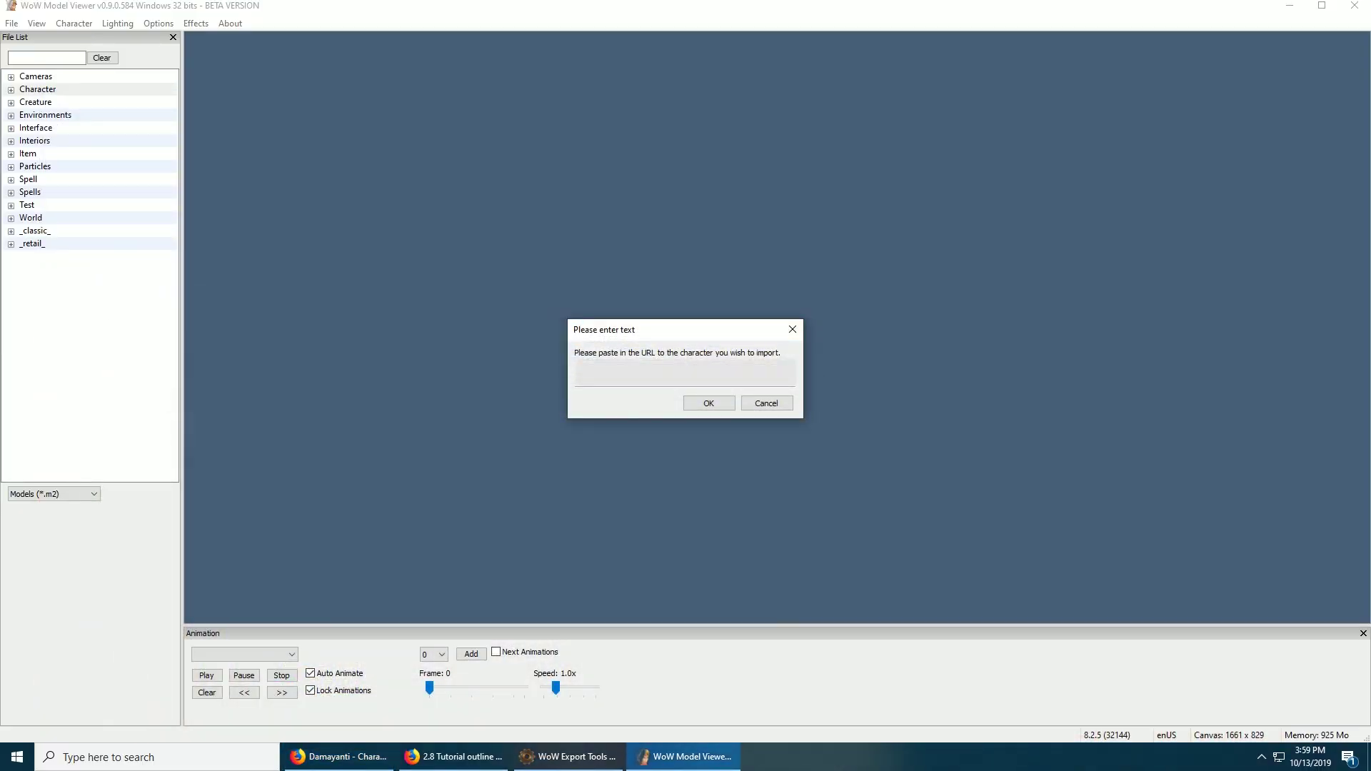
Step: Import the armory character into WoW Model Viewer from the copied URL and frame the model up close
key(ctrl+v)
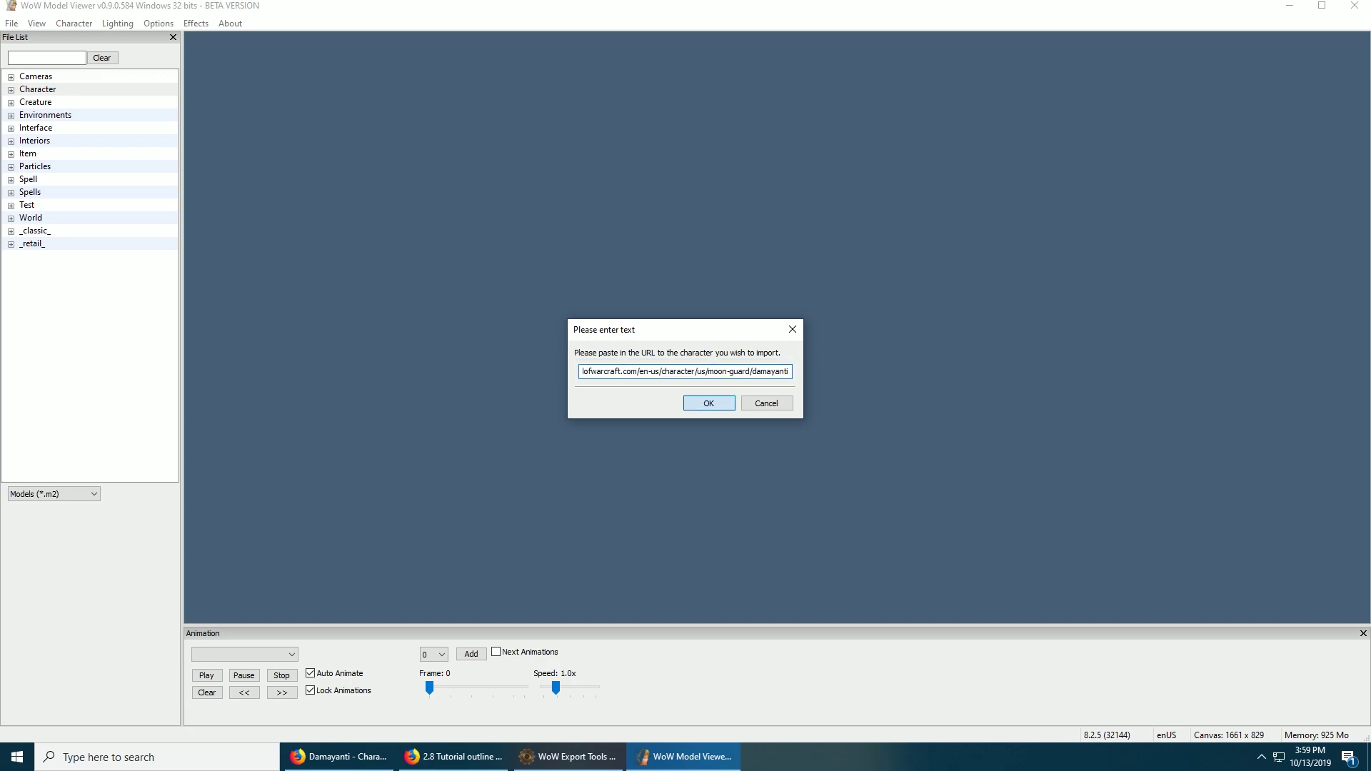
click(708, 403)
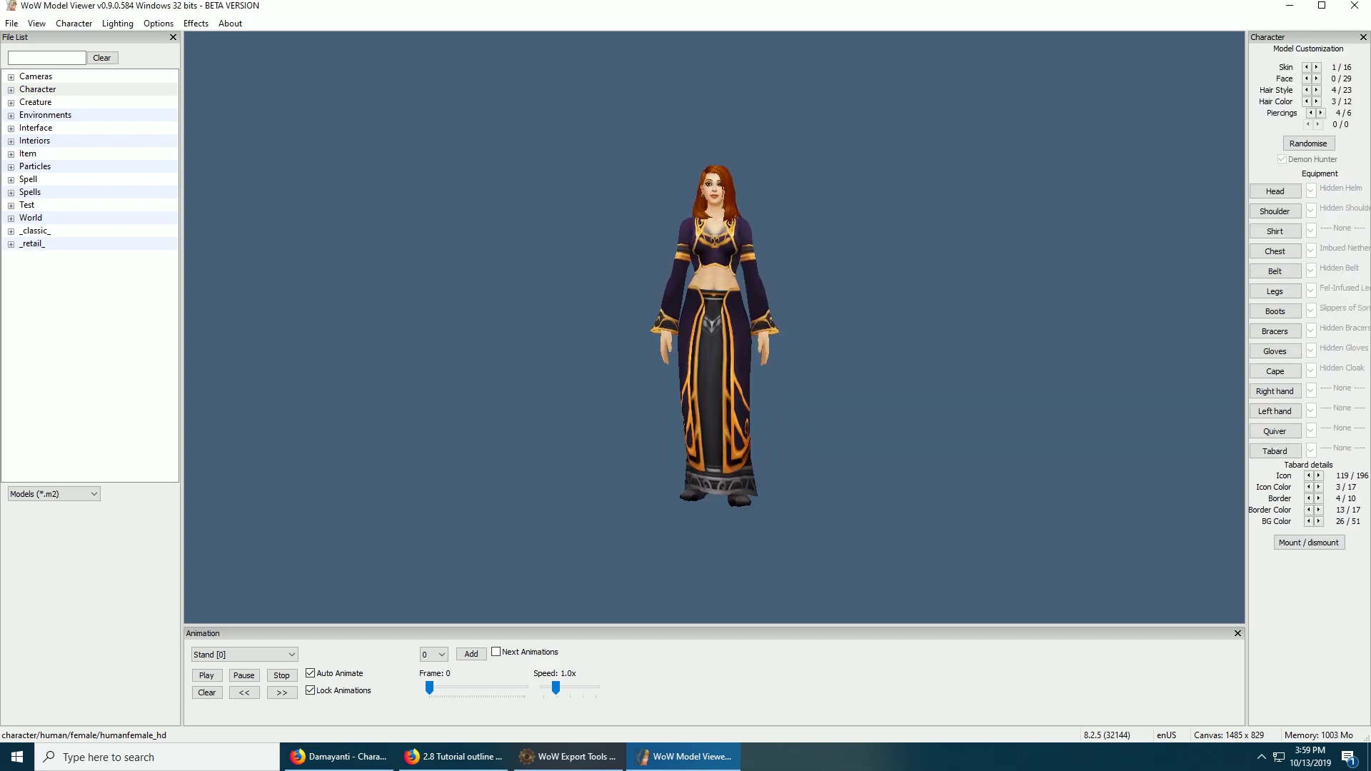
scroll(714, 327, up, 2)
drag(893, 327, 494, 350)
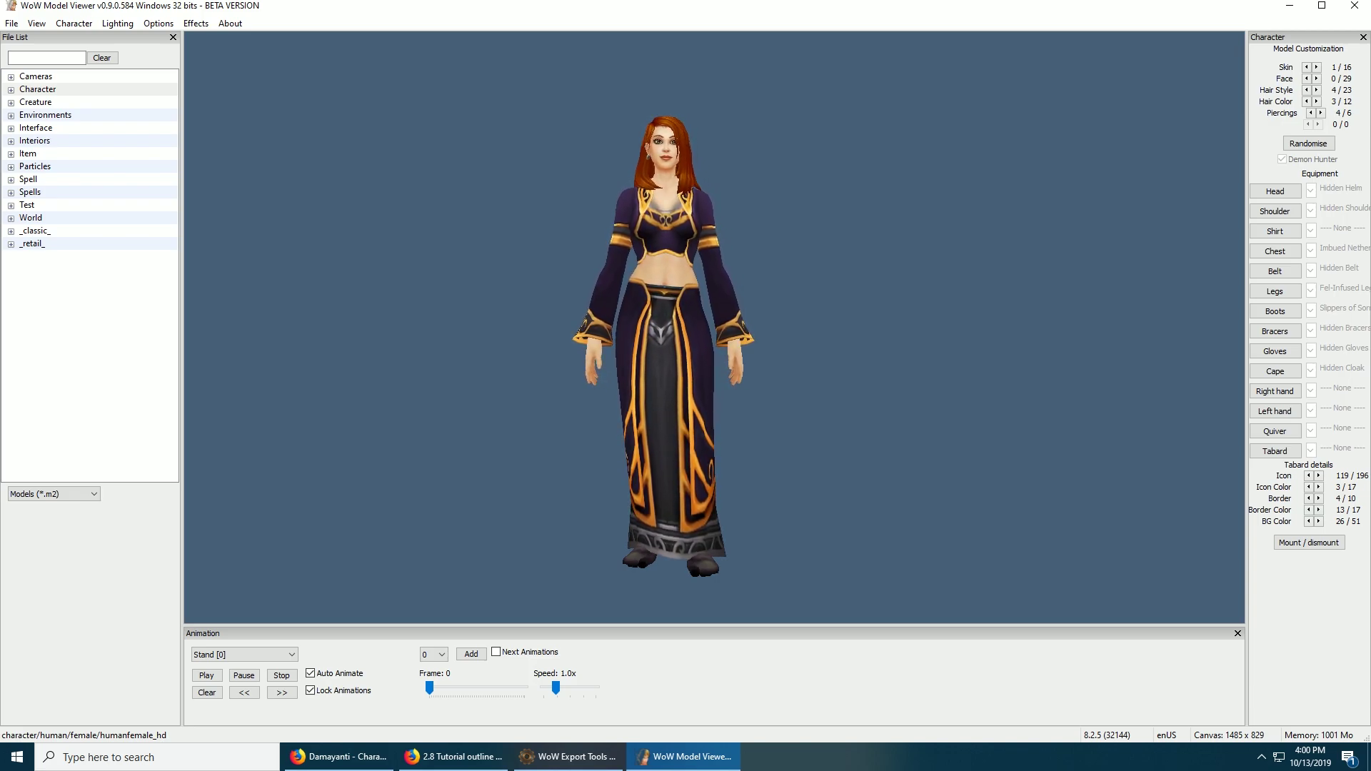
Step: Browse the Character races and load the human female model humanfemale_hd.m2
click(11, 89)
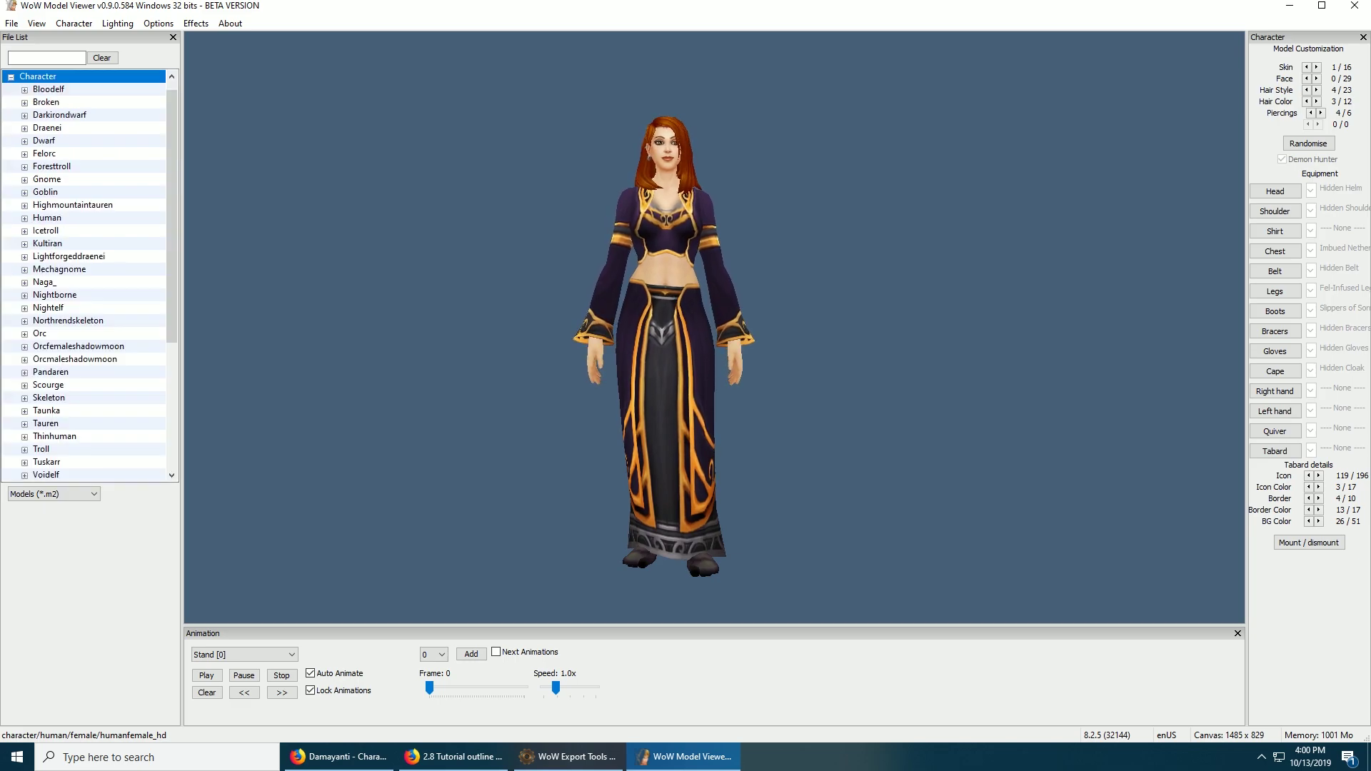
scroll(89, 278, down, 5)
scroll(89, 279, up, 6)
scroll(89, 278, down, 2)
scroll(89, 279, up, 2)
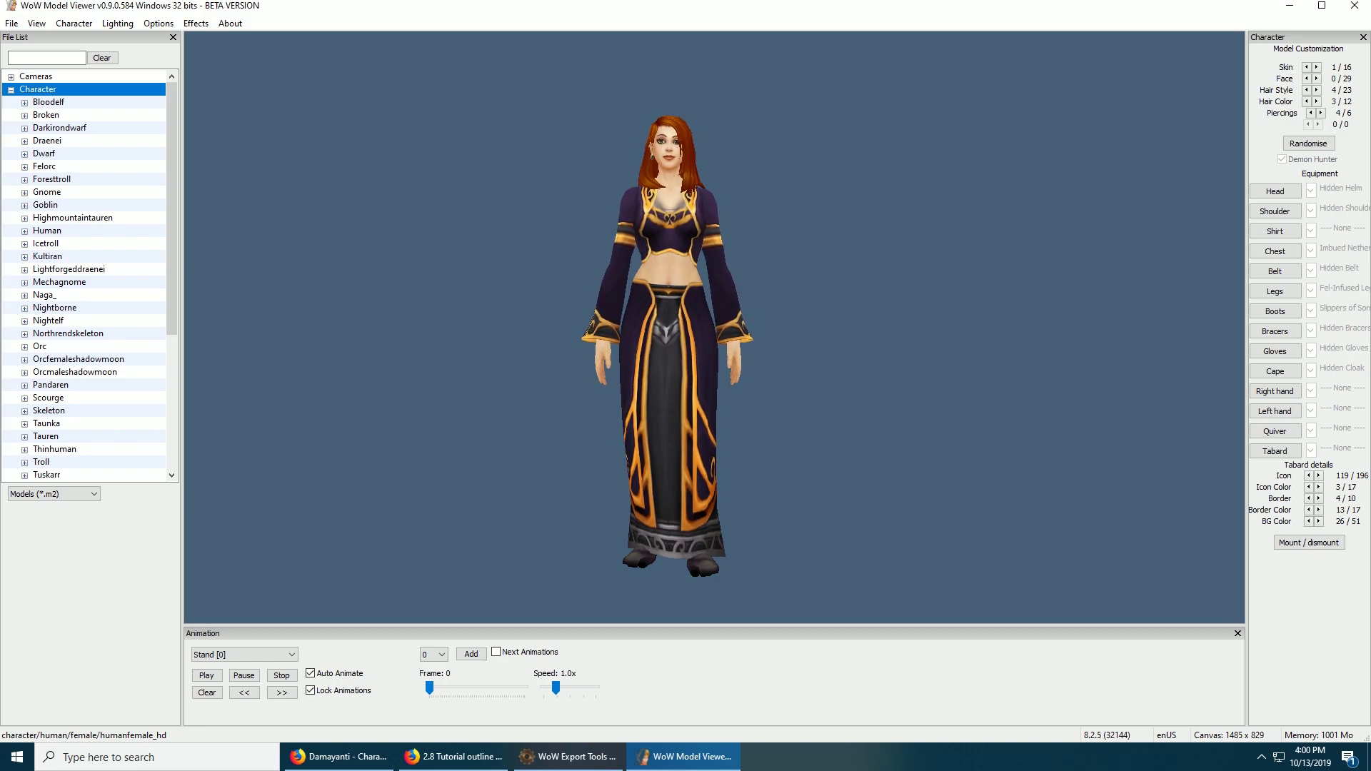
scroll(89, 277, down, 2)
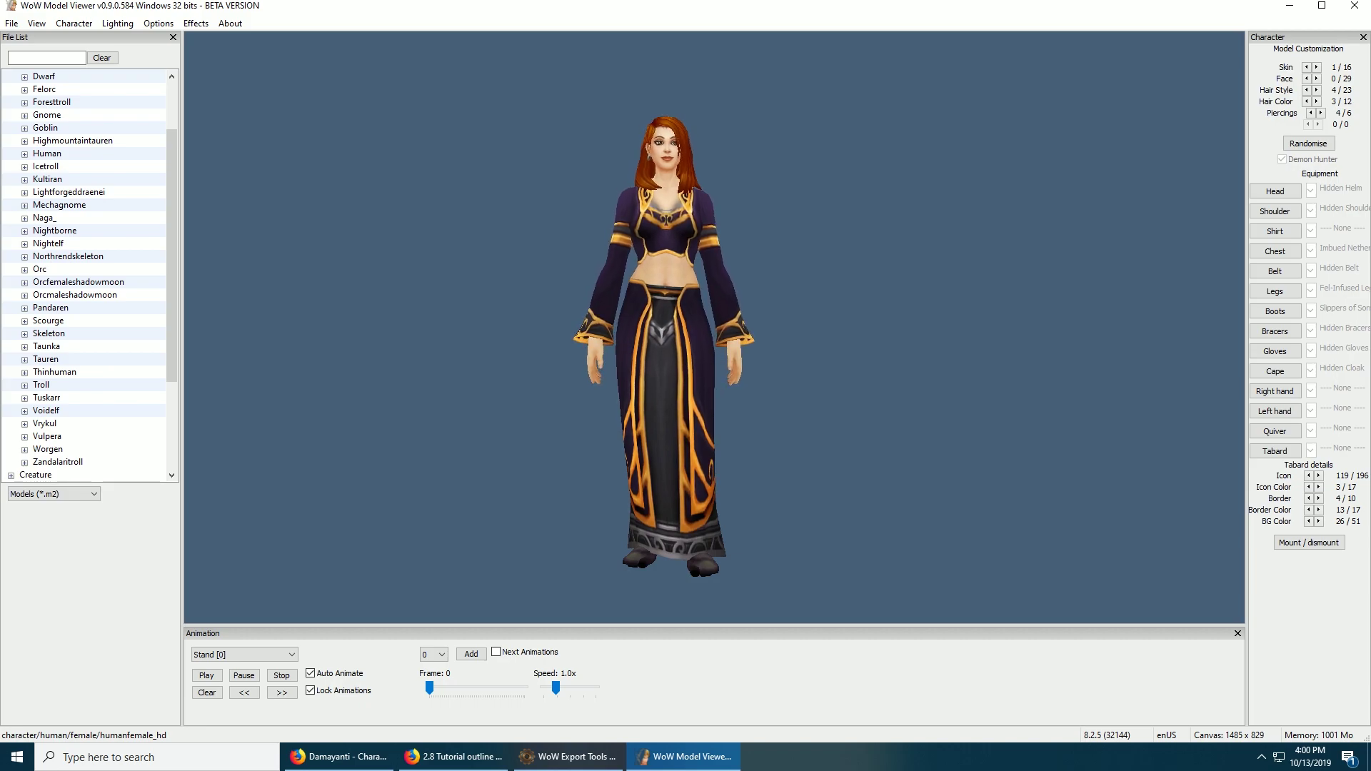
scroll(90, 276, up, 2)
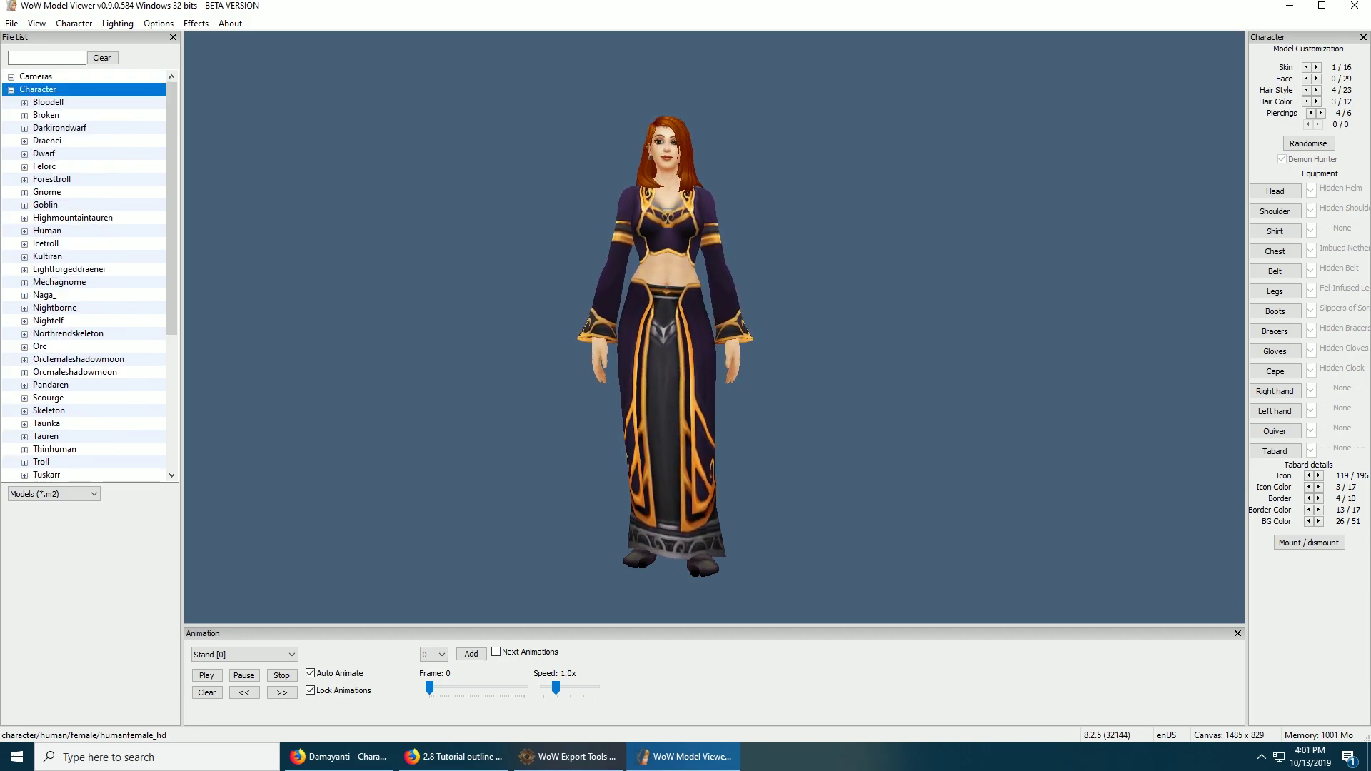
click(25, 231)
click(38, 244)
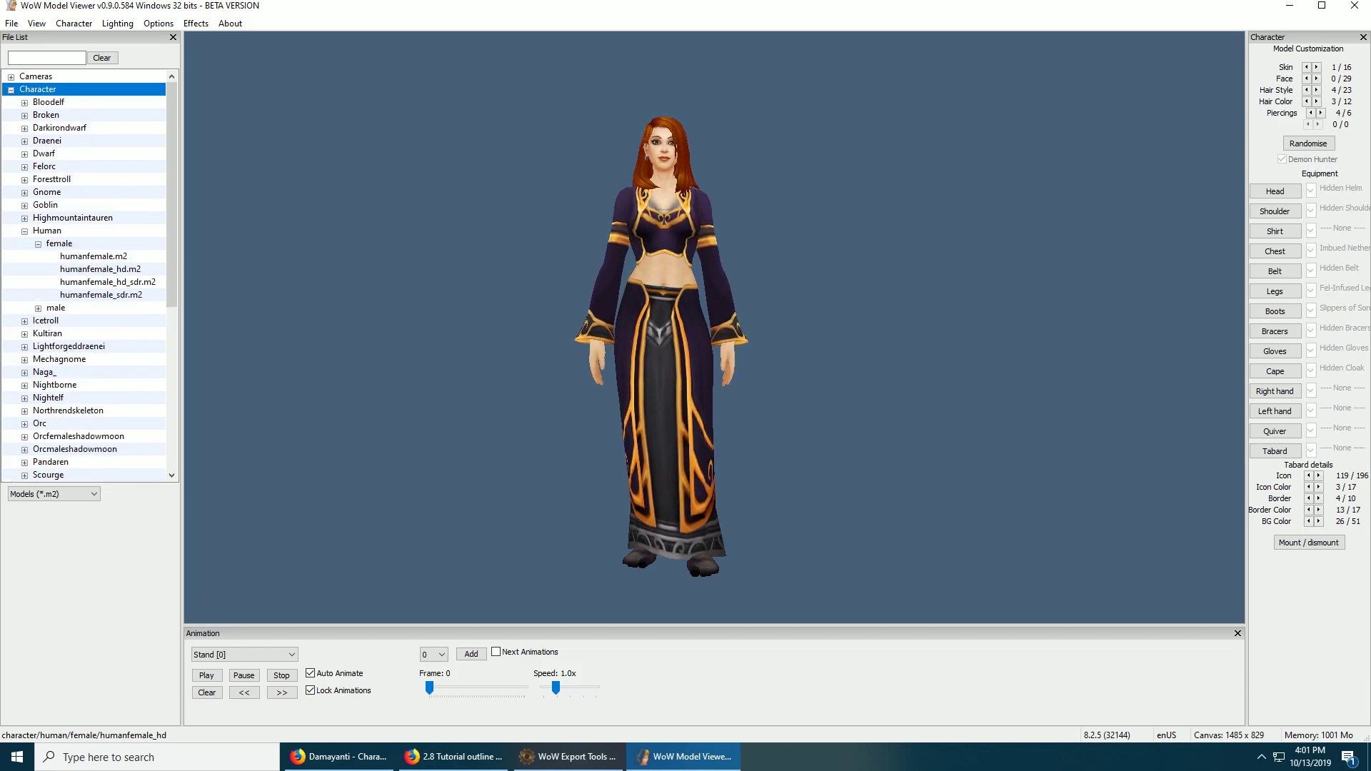
click(100, 269)
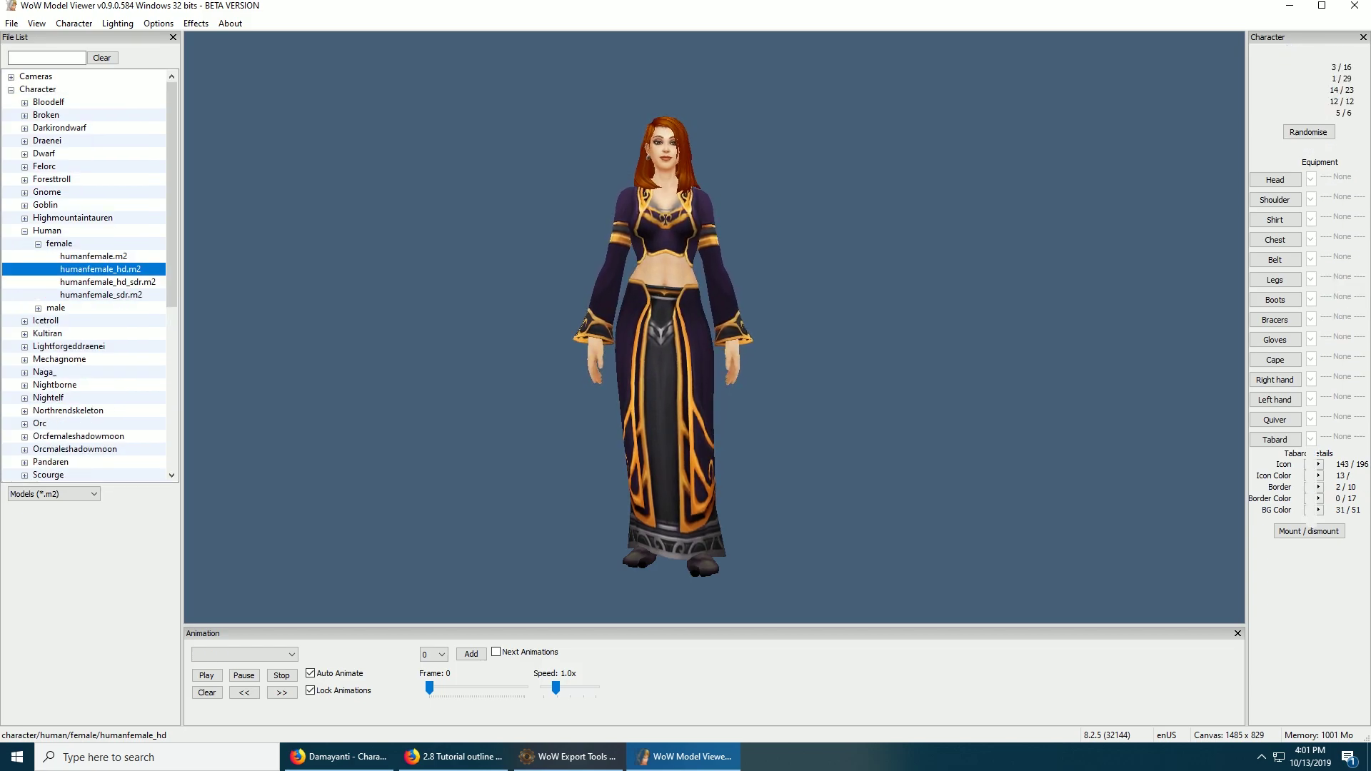
Step: Customize the human female with skin 1, face 4, hair style 20, hair color 2 and piercings 1
scroll(714, 336, up, 3)
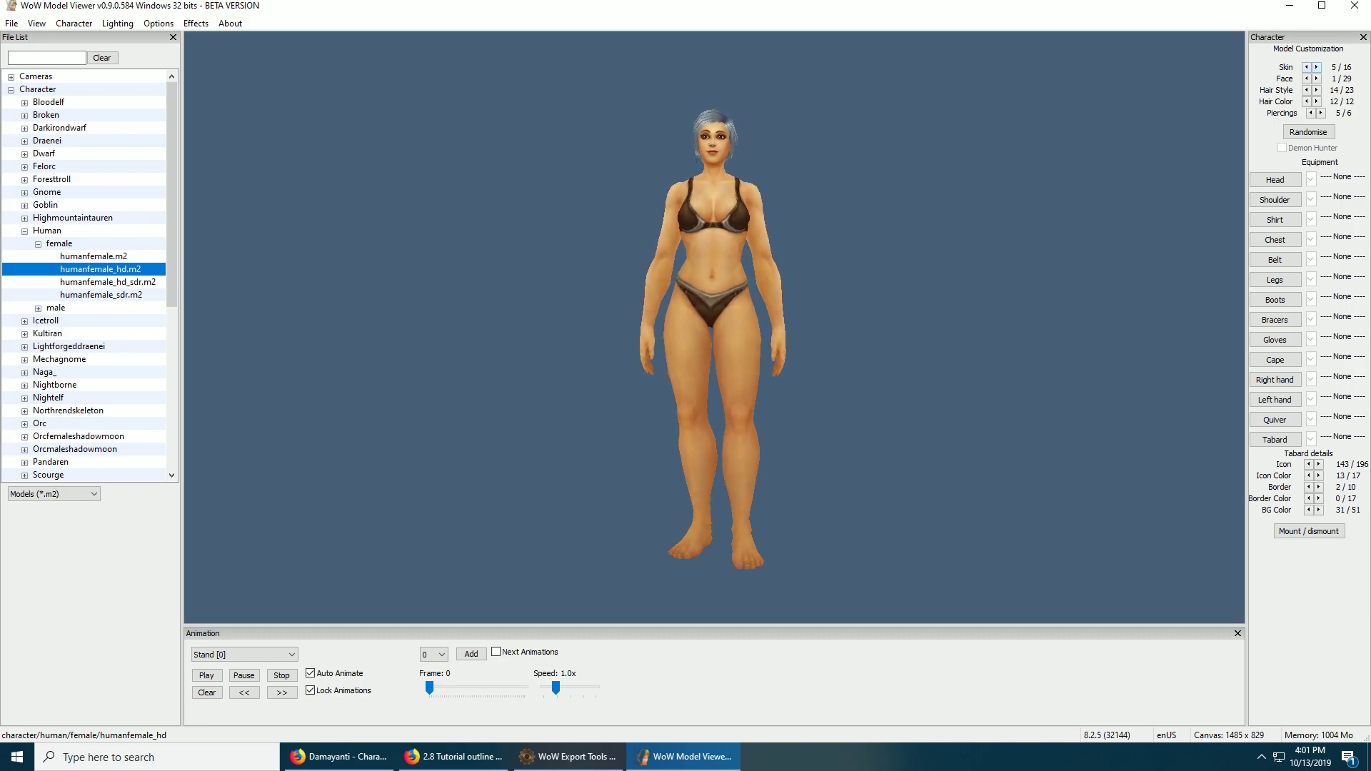
click(1316, 67)
click(1315, 67)
click(1316, 68)
click(1316, 67)
click(1316, 67)
click(1315, 67)
click(1315, 67)
click(1315, 67)
click(1316, 68)
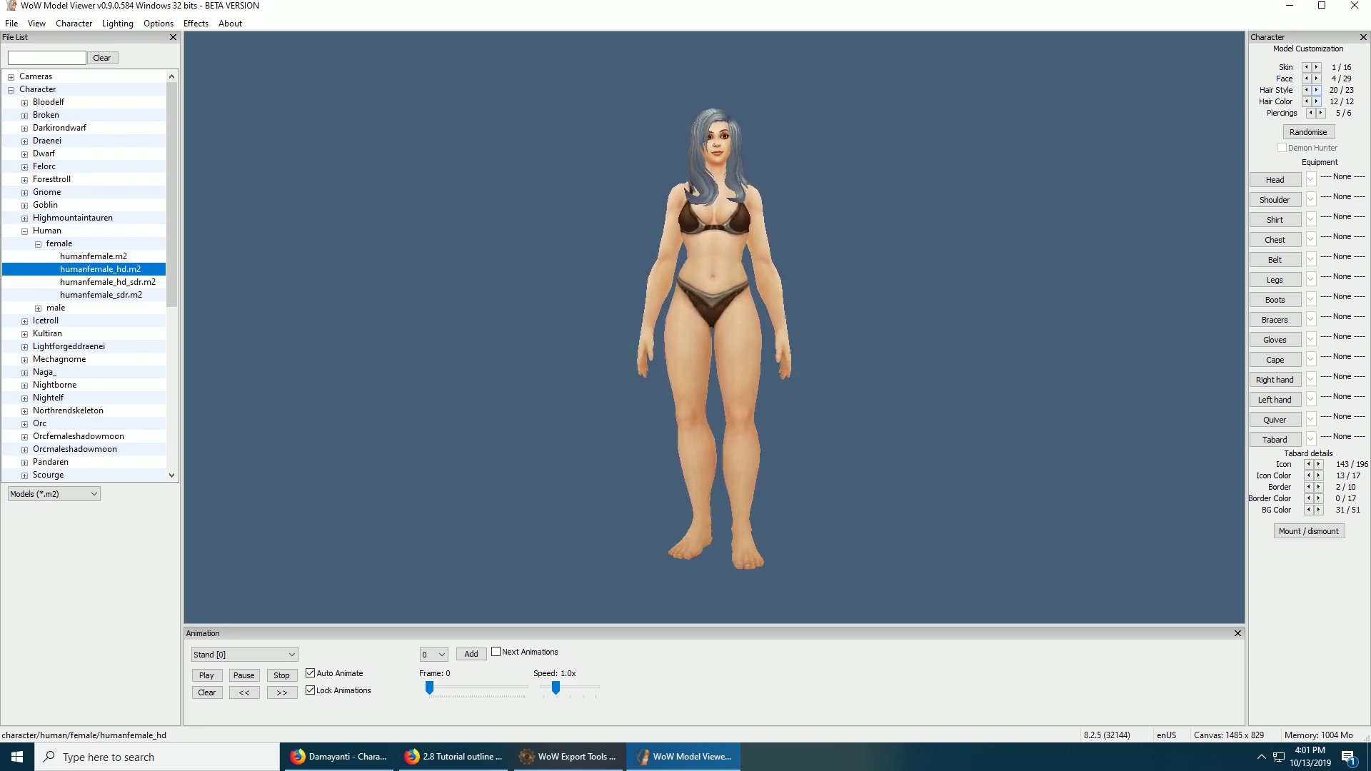
click(1317, 102)
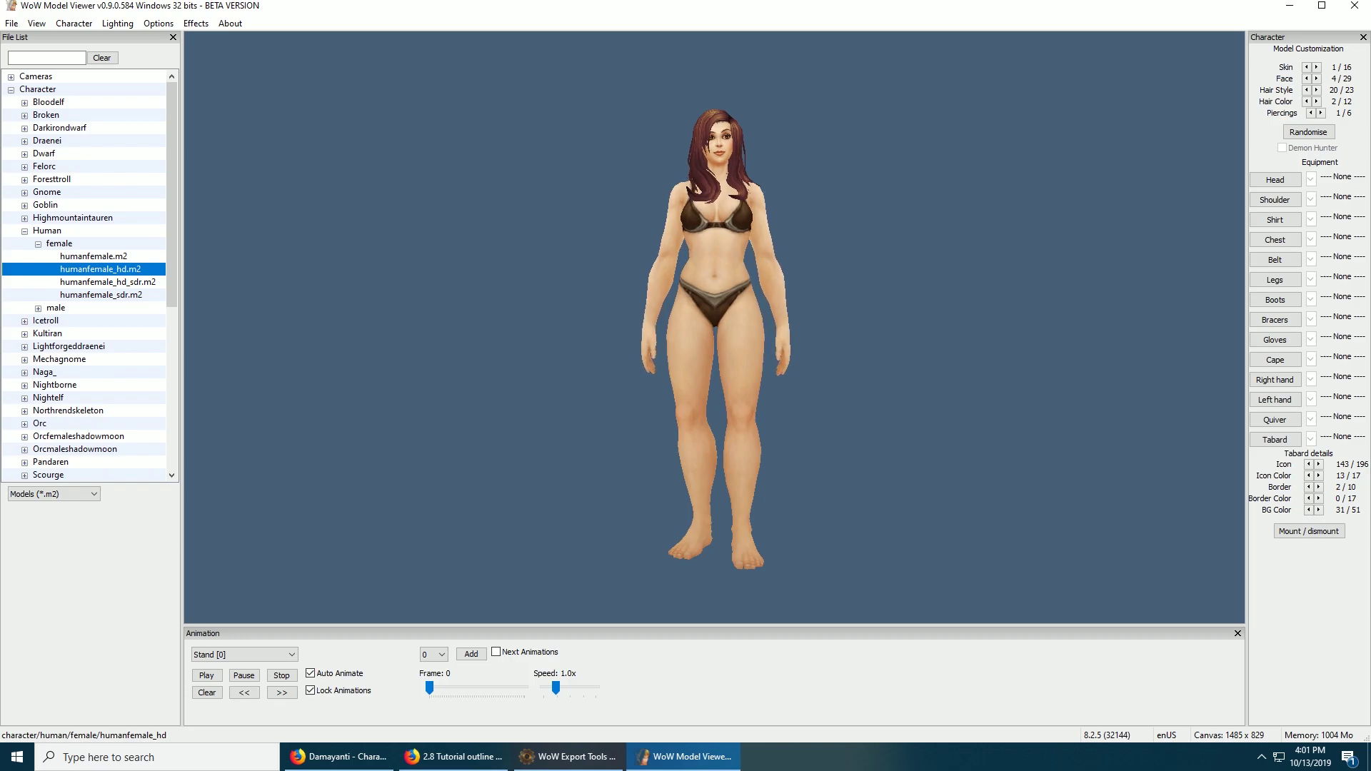
Step: Equip the Cloaked Hood in the character's head slot
click(1275, 179)
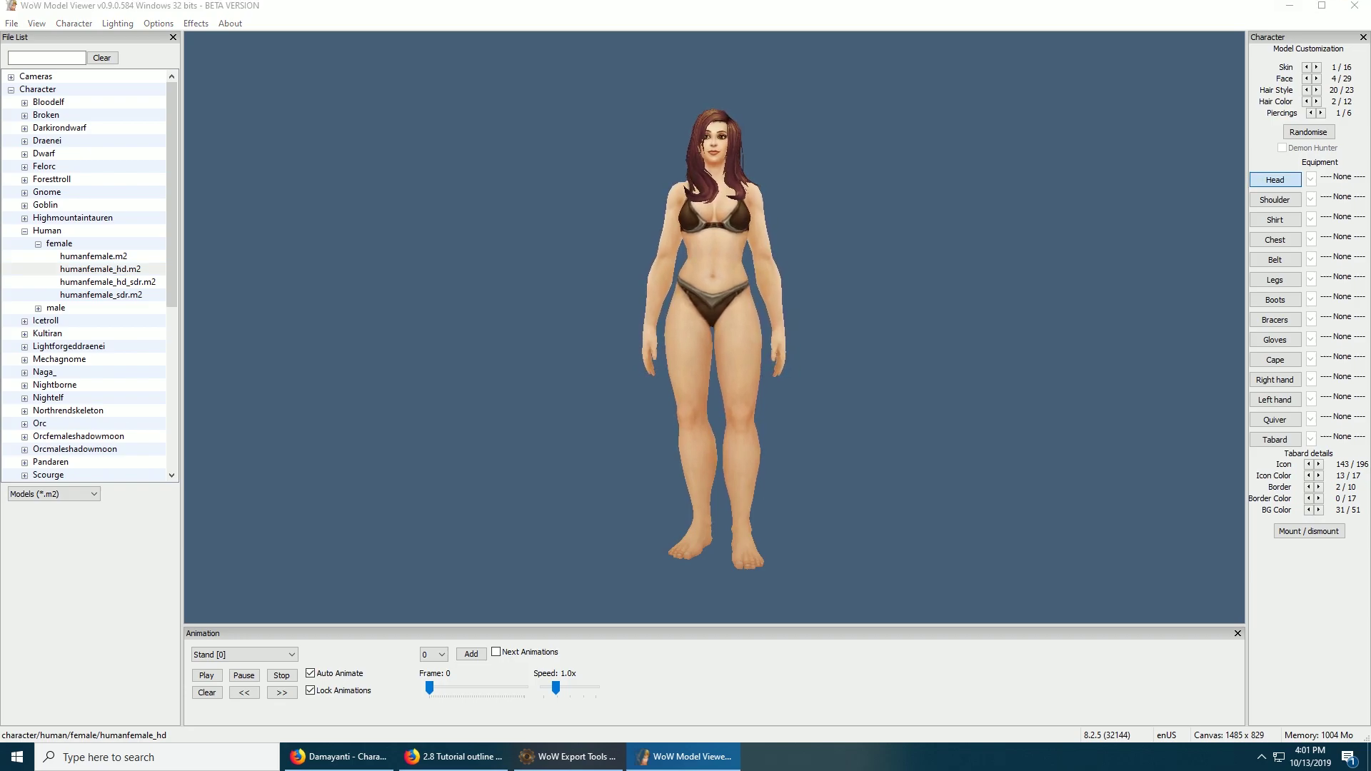
click(32, 309)
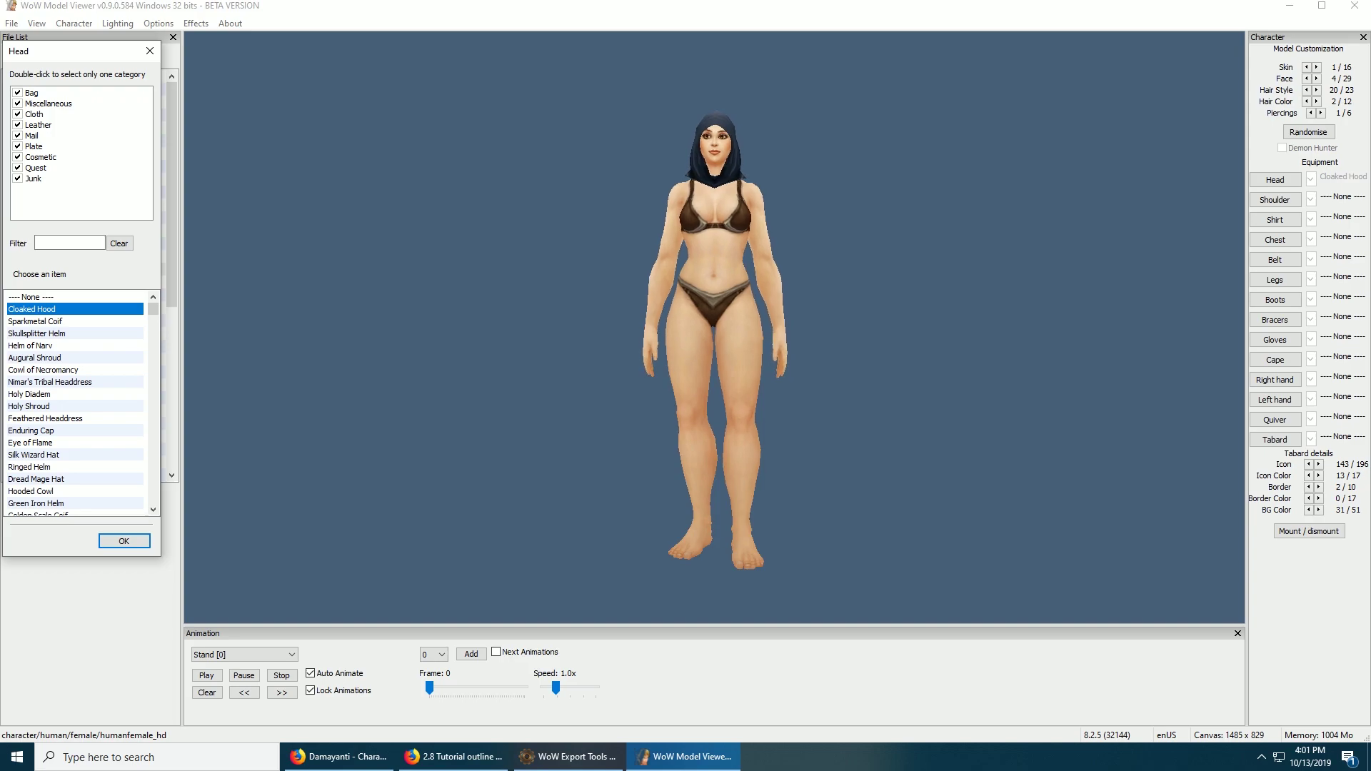
click(123, 541)
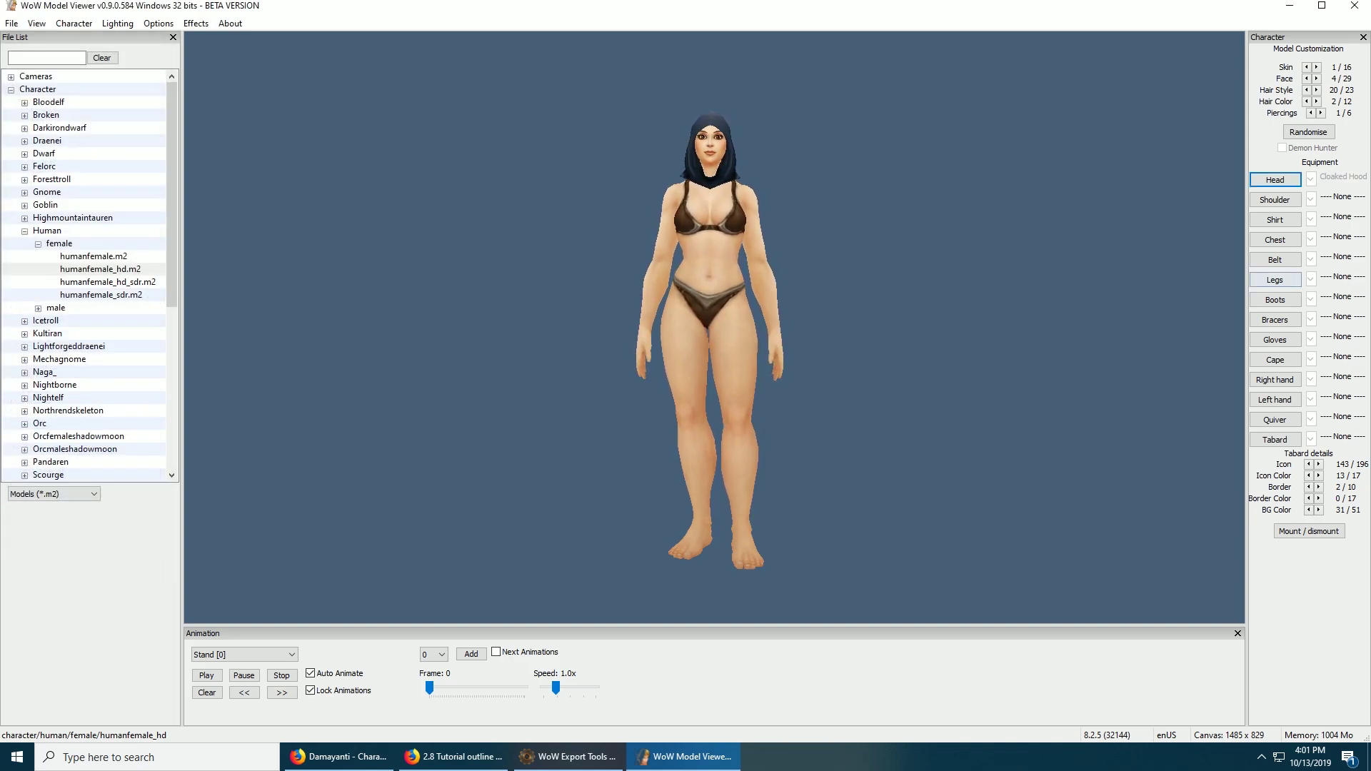
Step: Equip the Forest Tracker Epaulets in the shoulder slot, trying the Patched Leather Shoulderpads first
click(1274, 199)
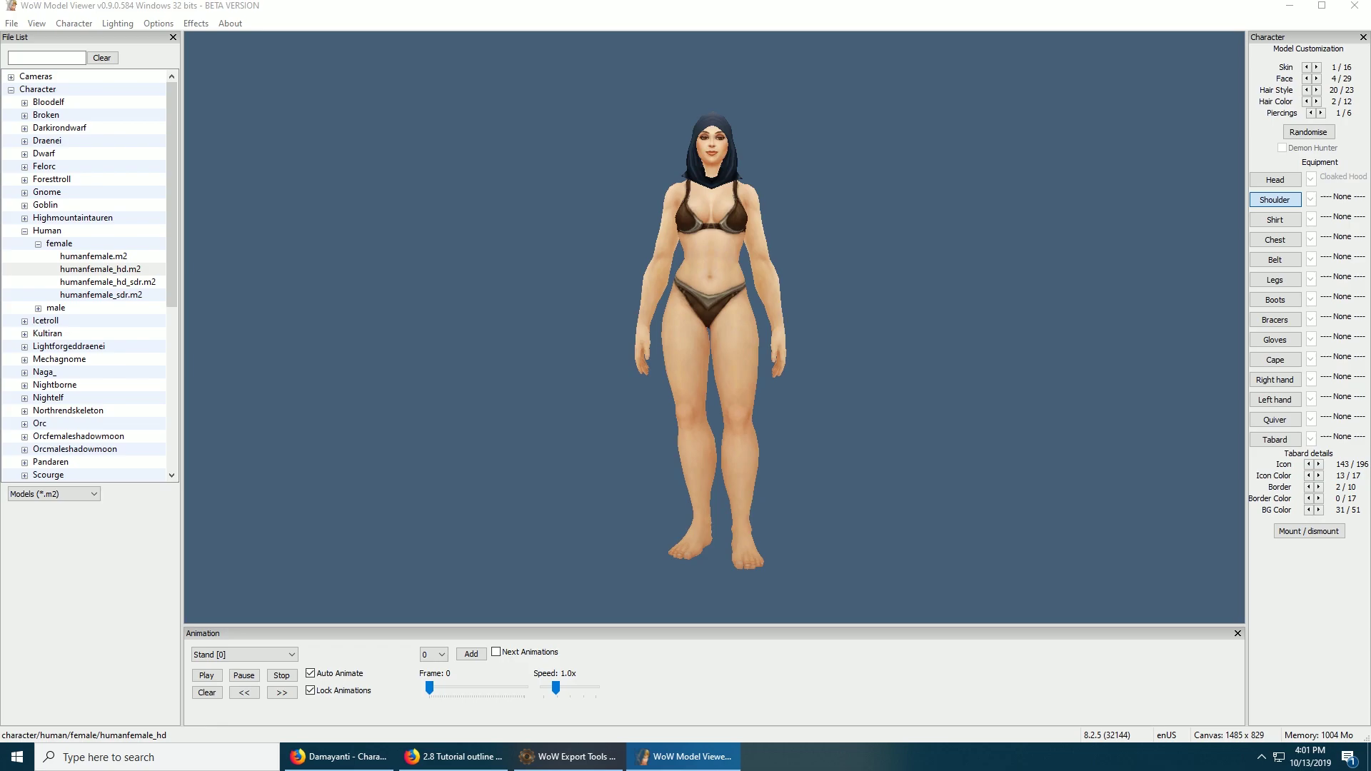
click(60, 321)
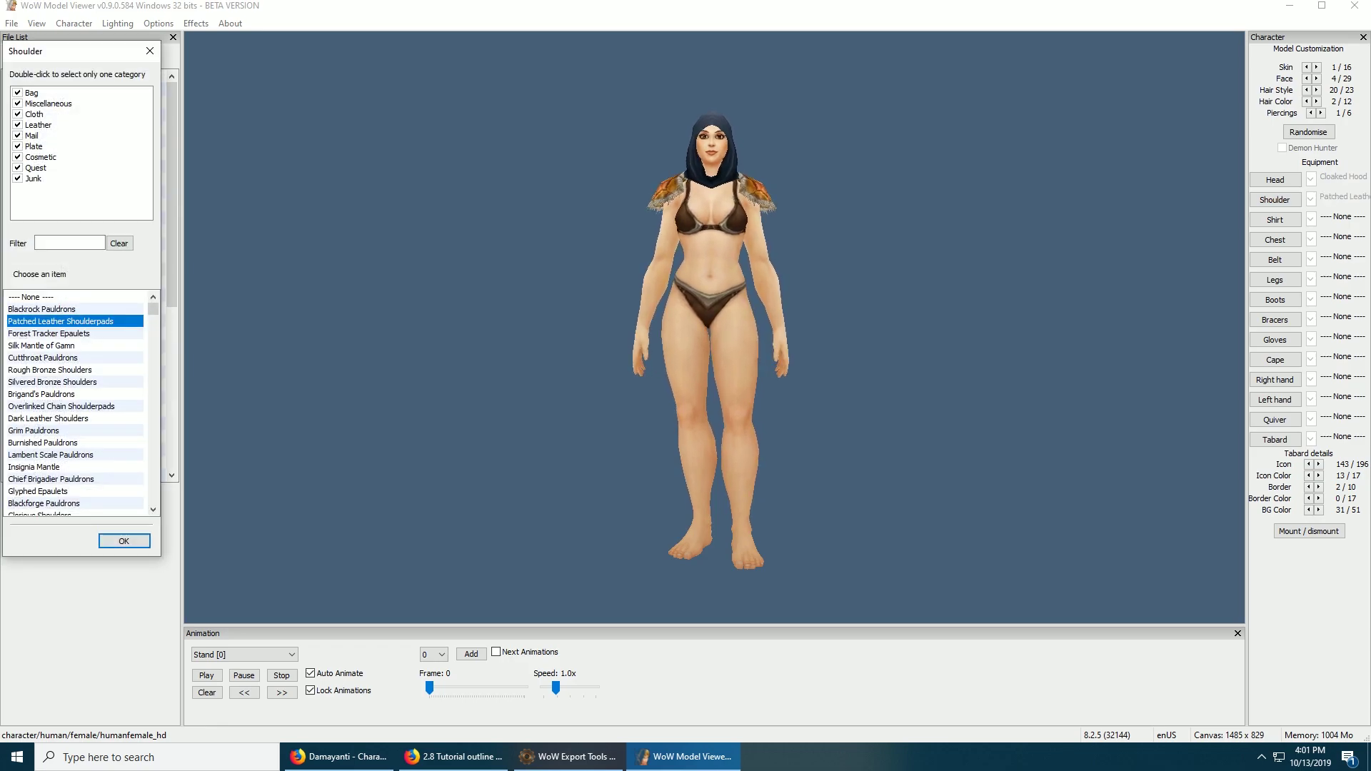
click(48, 334)
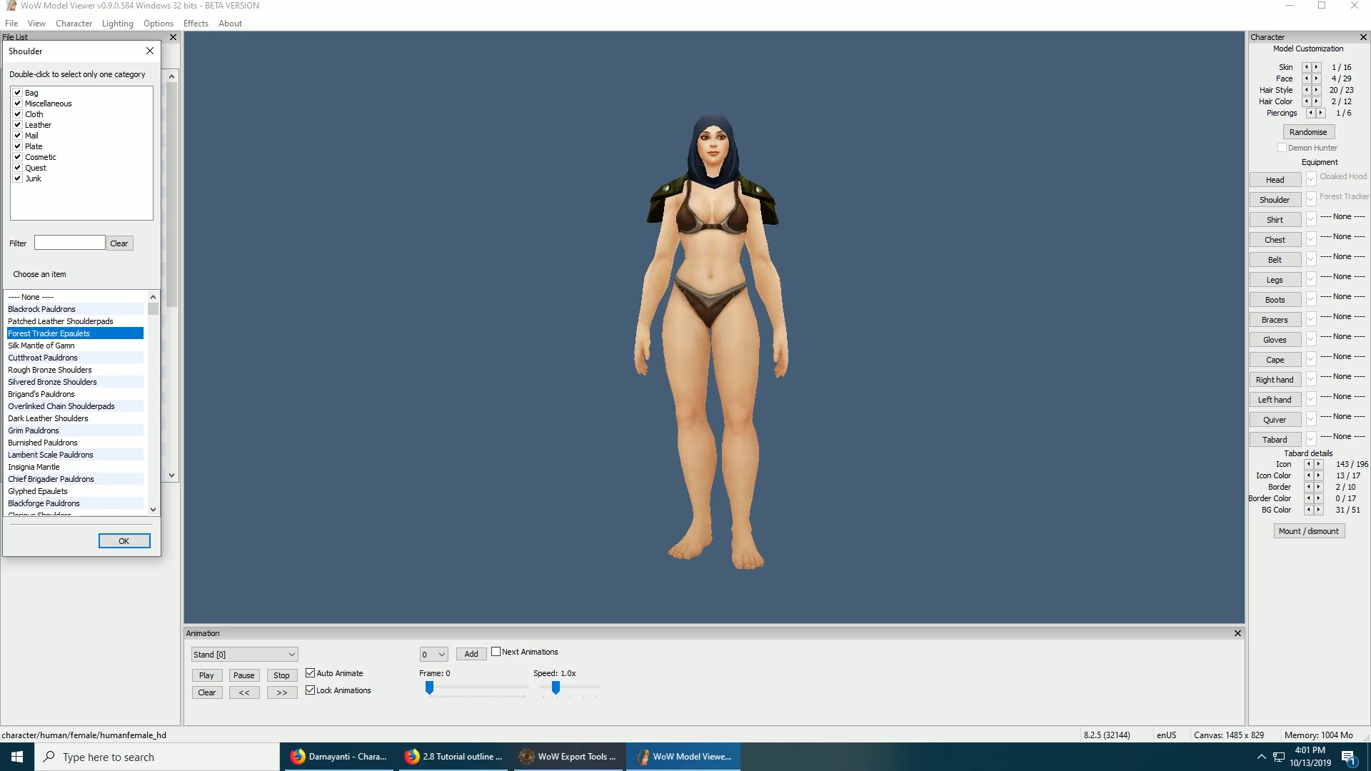
click(124, 540)
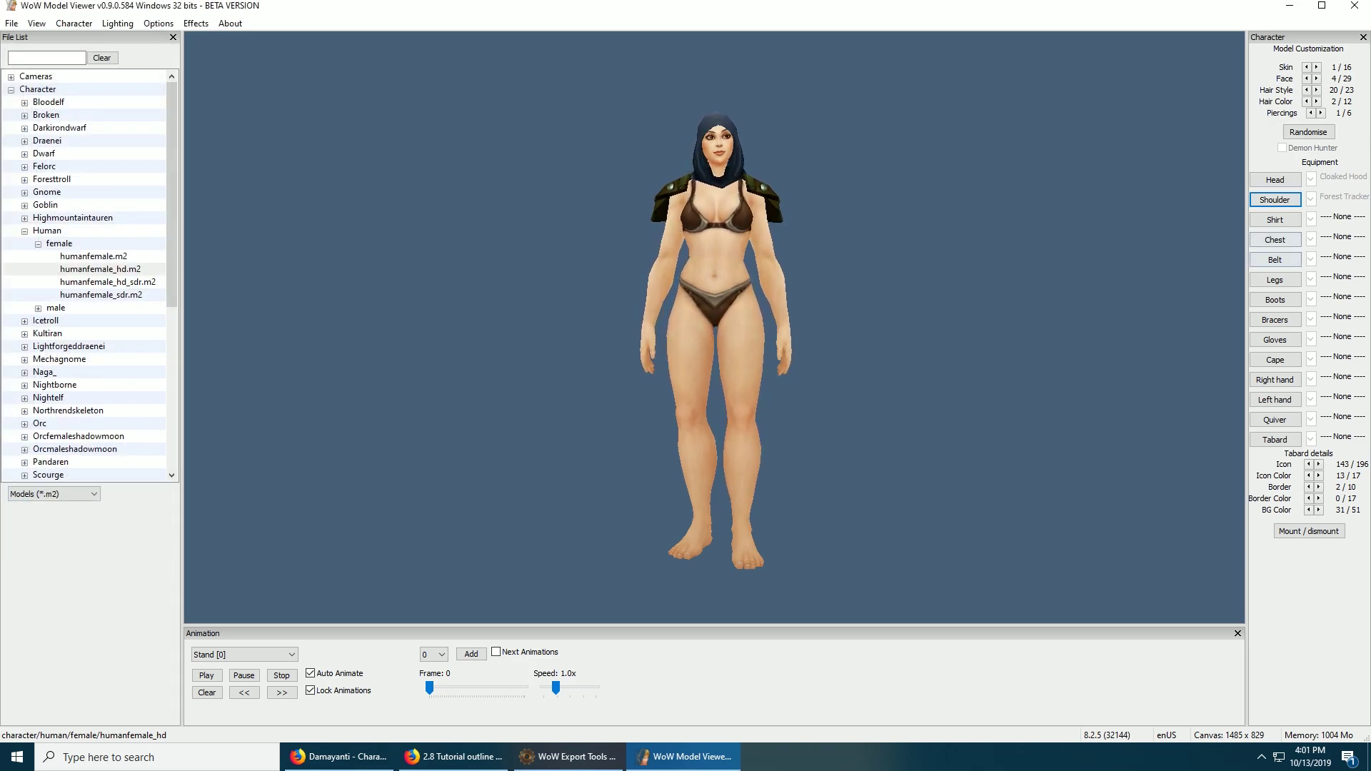
Step: Preview the available chest pieces on the character and equip the Inferno Robe
click(1274, 239)
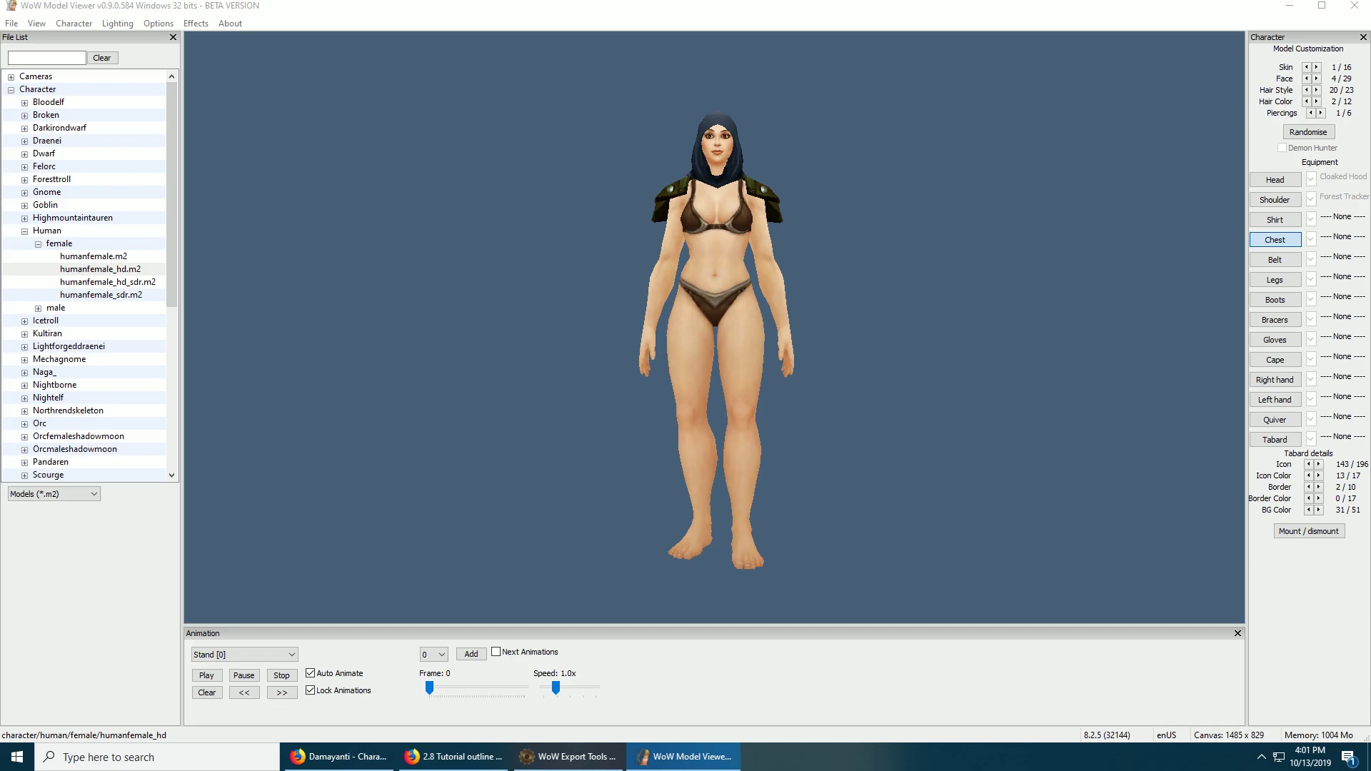
click(38, 310)
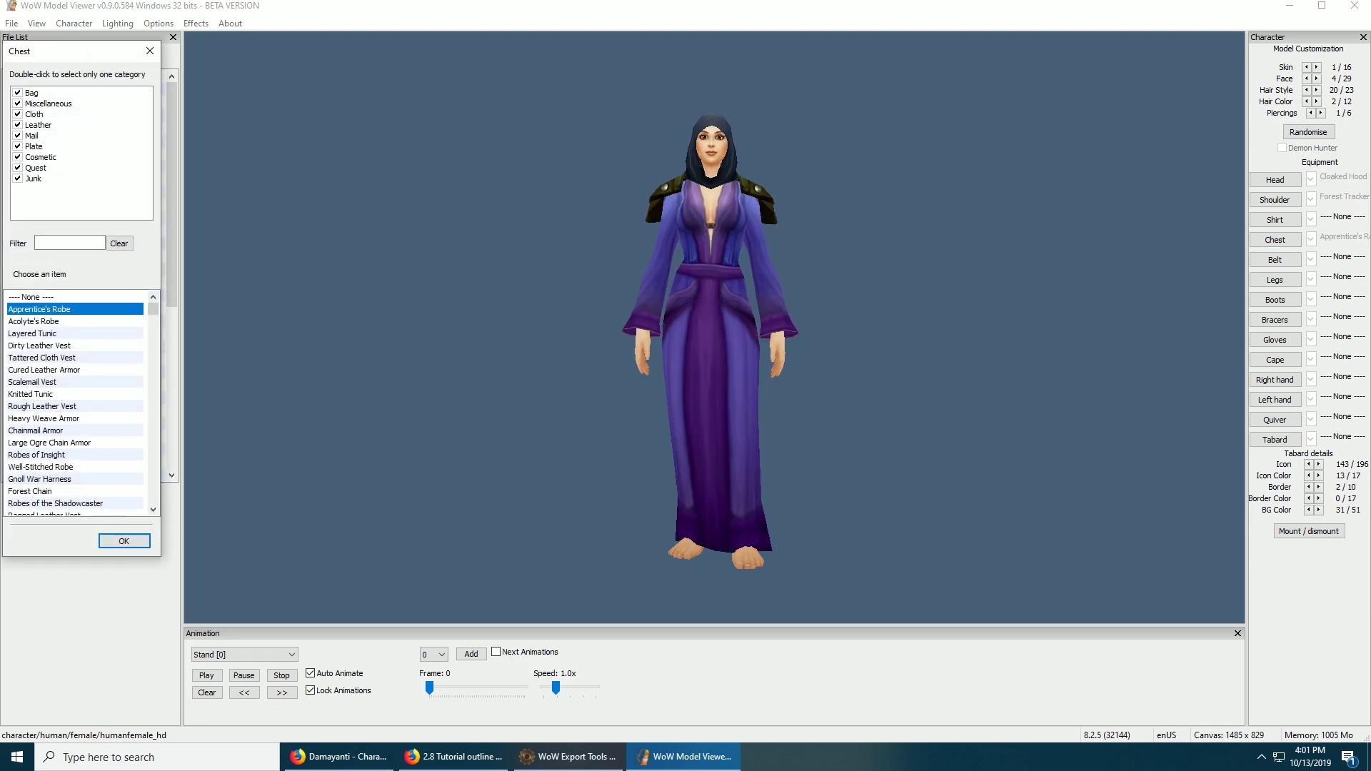
key(Down)
key(Down)
key(Down)
key(Down)
key(Down)
key(Down)
key(Down)
key(Down)
key(Down)
key(Down)
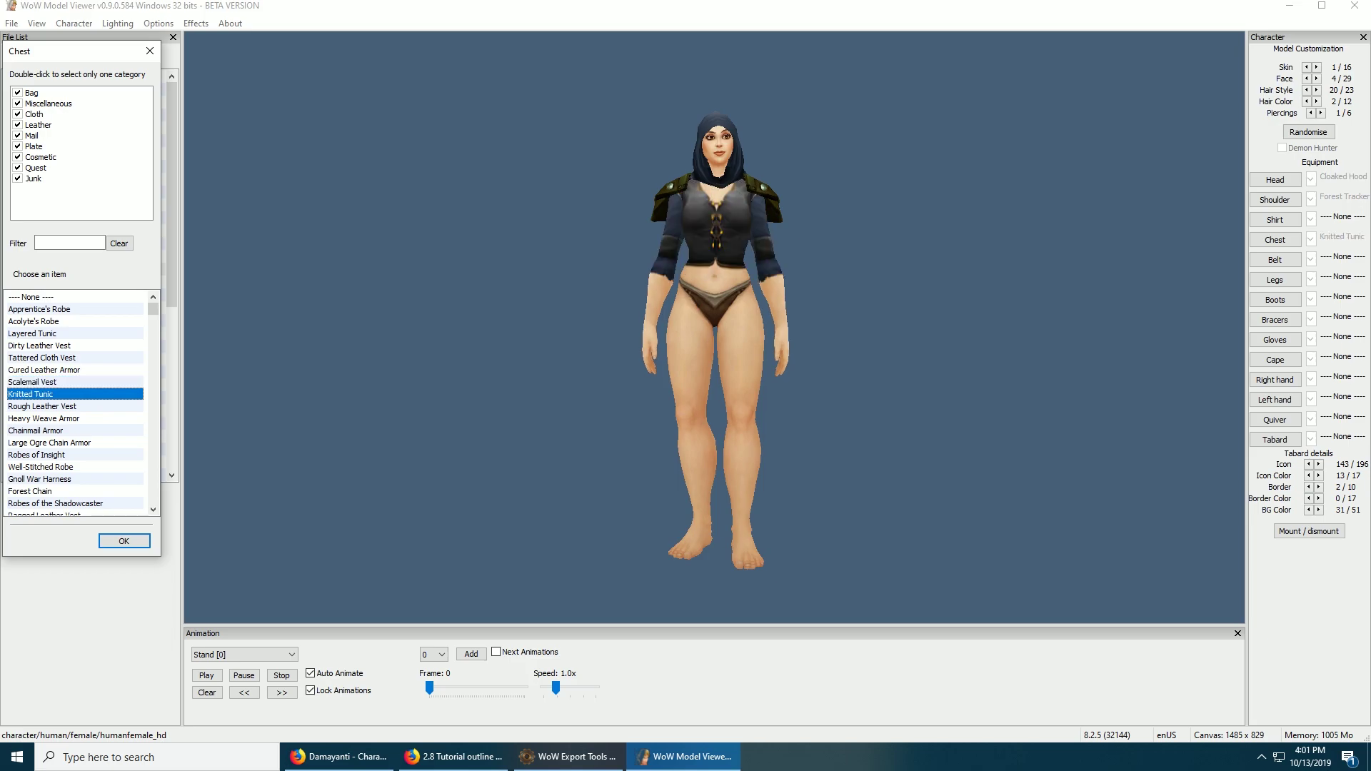
key(Down)
key(Down)
key(Down)
key(Down)
key(Down)
key(Down)
key(Down)
key(Down)
key(Down)
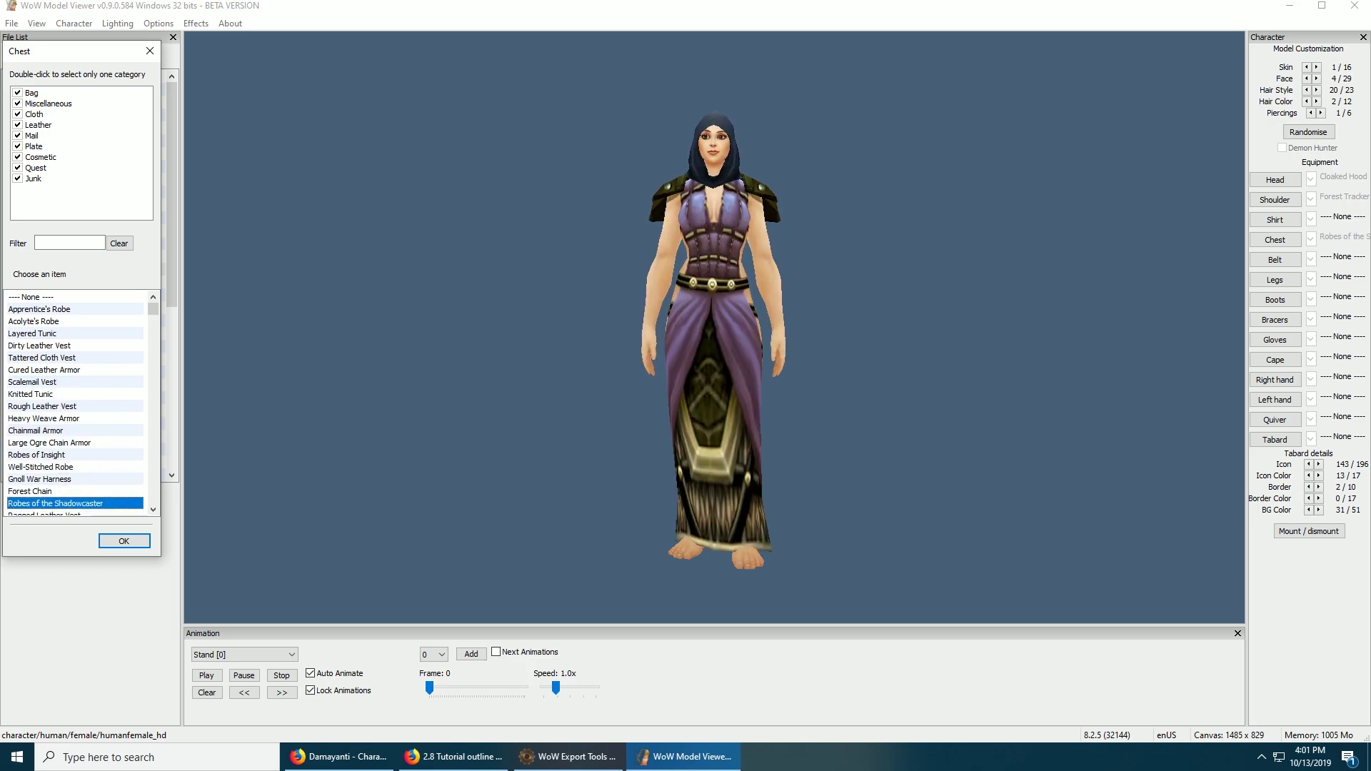
key(Down)
key(Down)
key(Down)
key(Down)
key(Down)
key(Down)
key(Down)
key(Down)
key(Down)
key(Down)
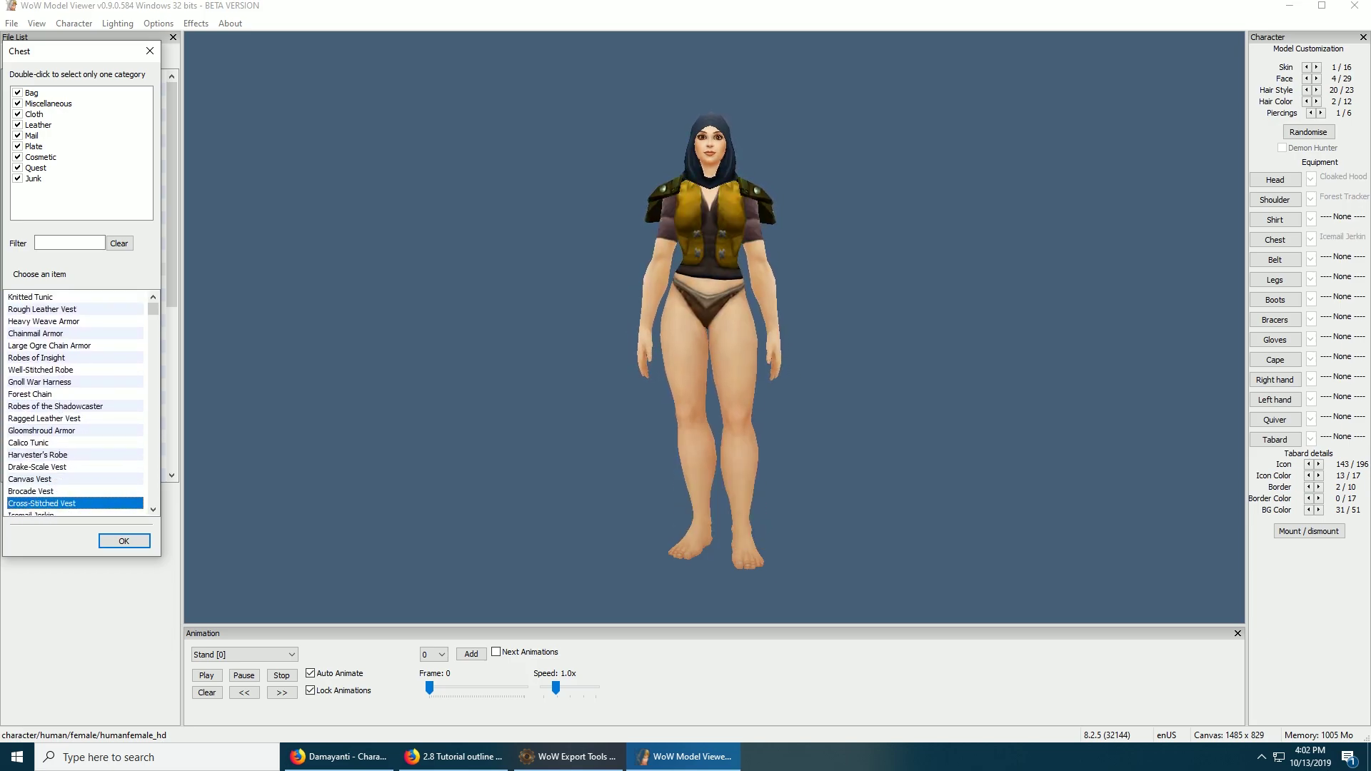
key(Down)
key(Down)
key(Down)
key(Down)
key(Down)
key(Down)
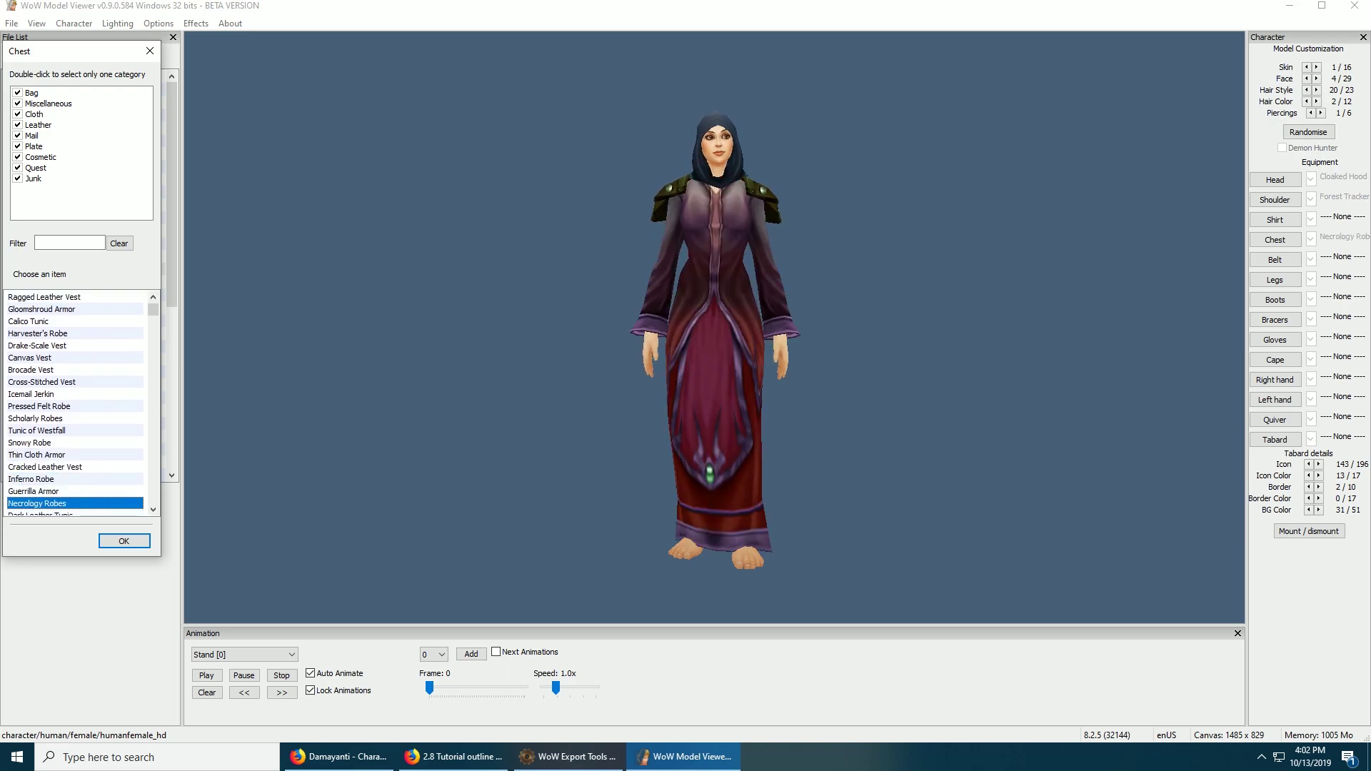
key(Up)
key(Up)
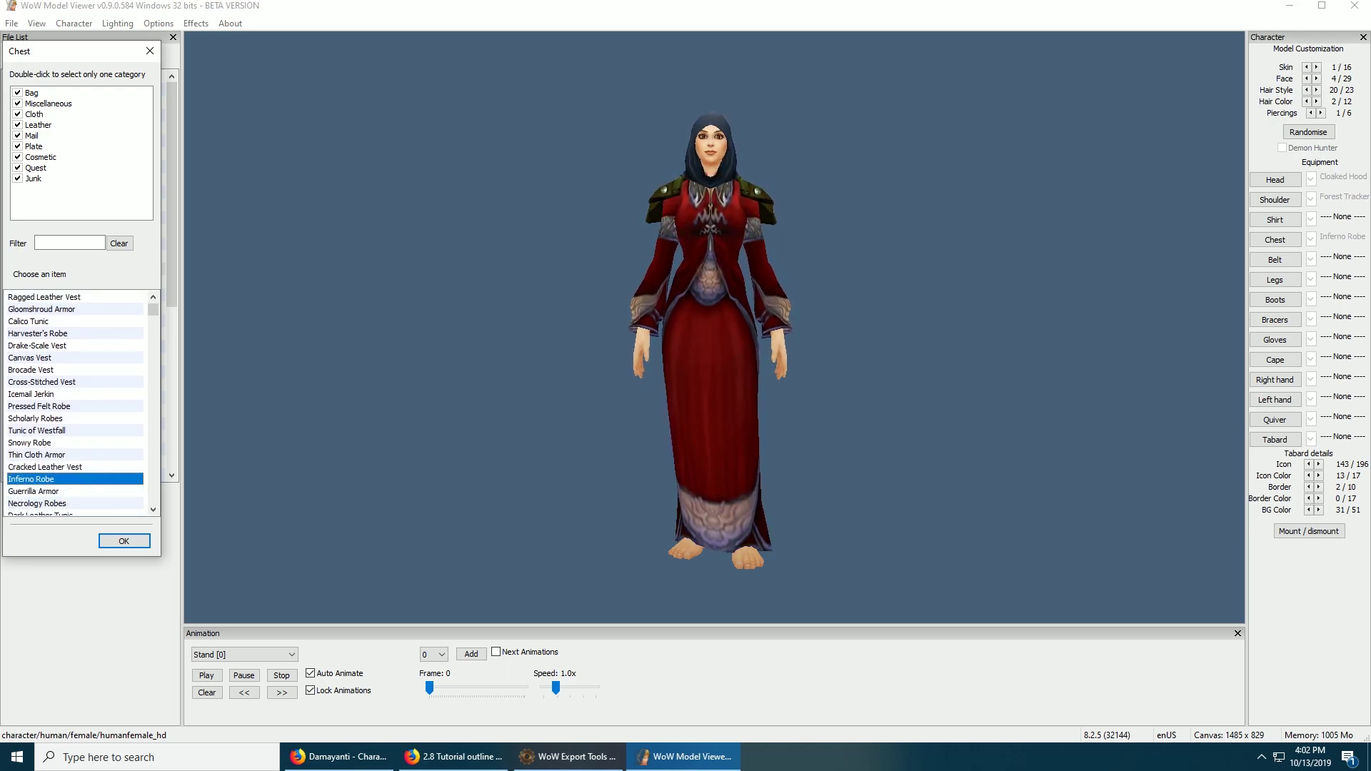
key(Return)
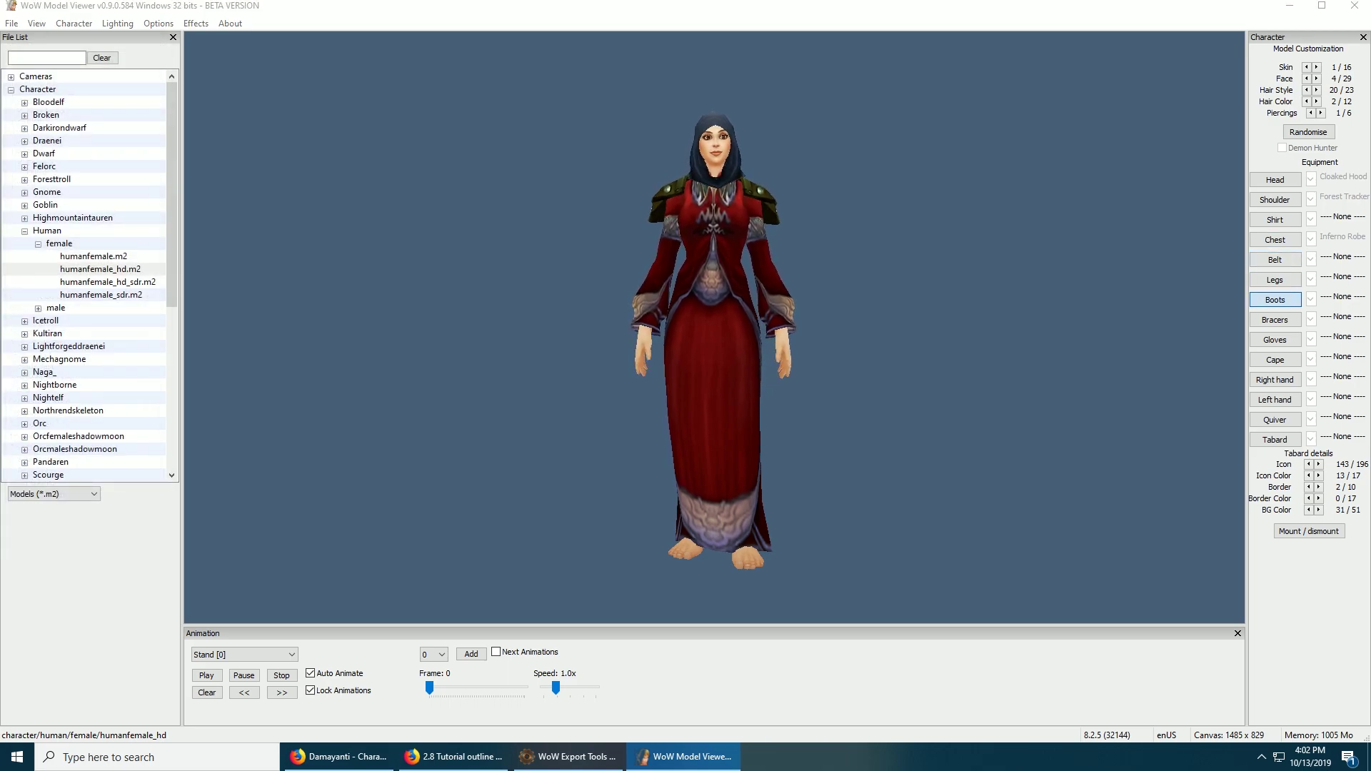
Step: Equip the Recruit's Boots in the character's boots slot
click(1275, 299)
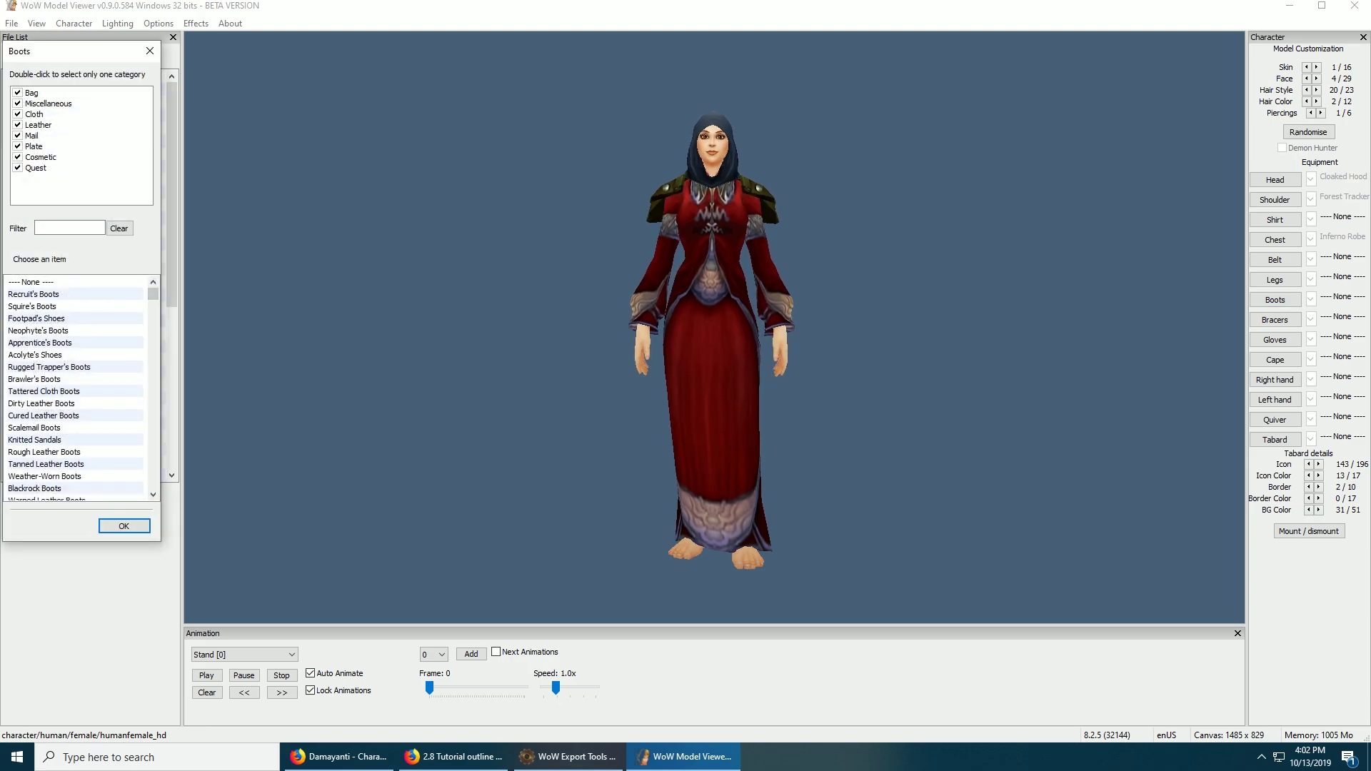
click(75, 293)
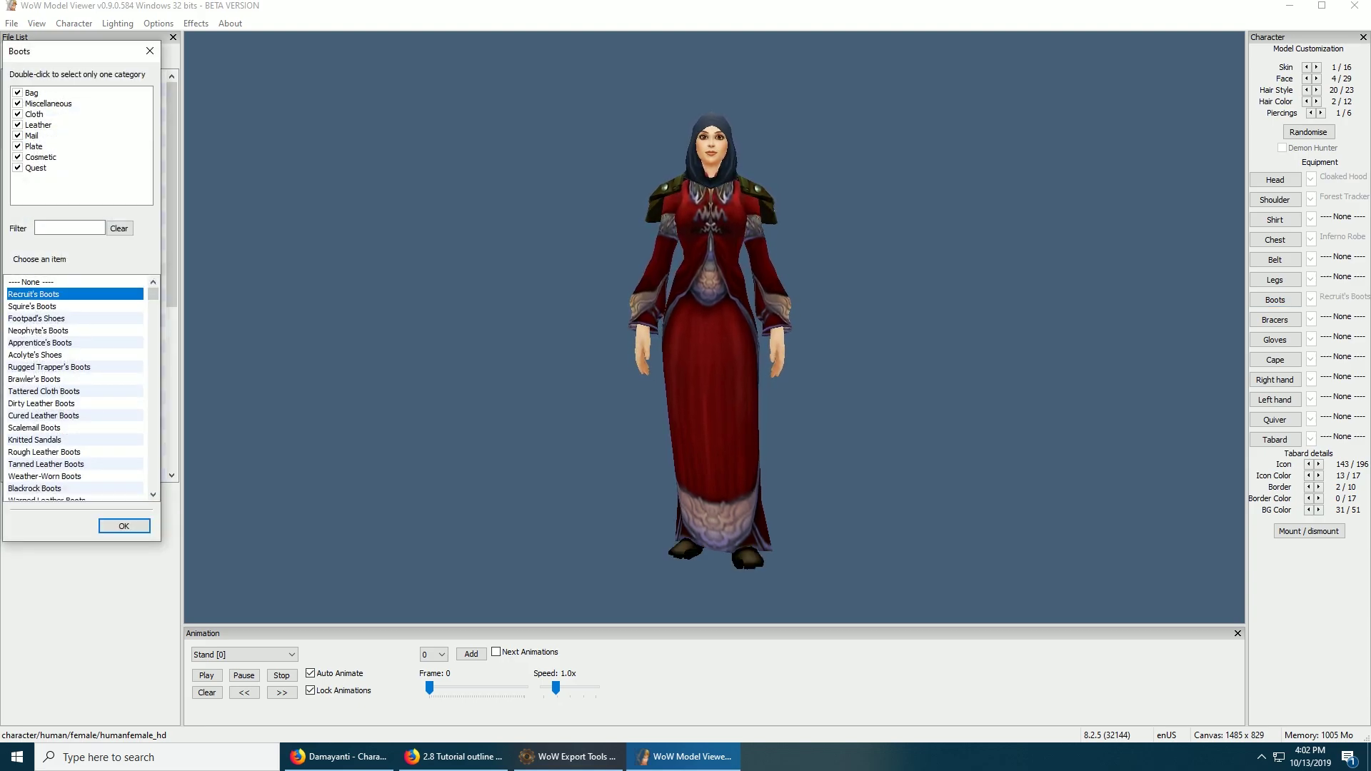
click(123, 525)
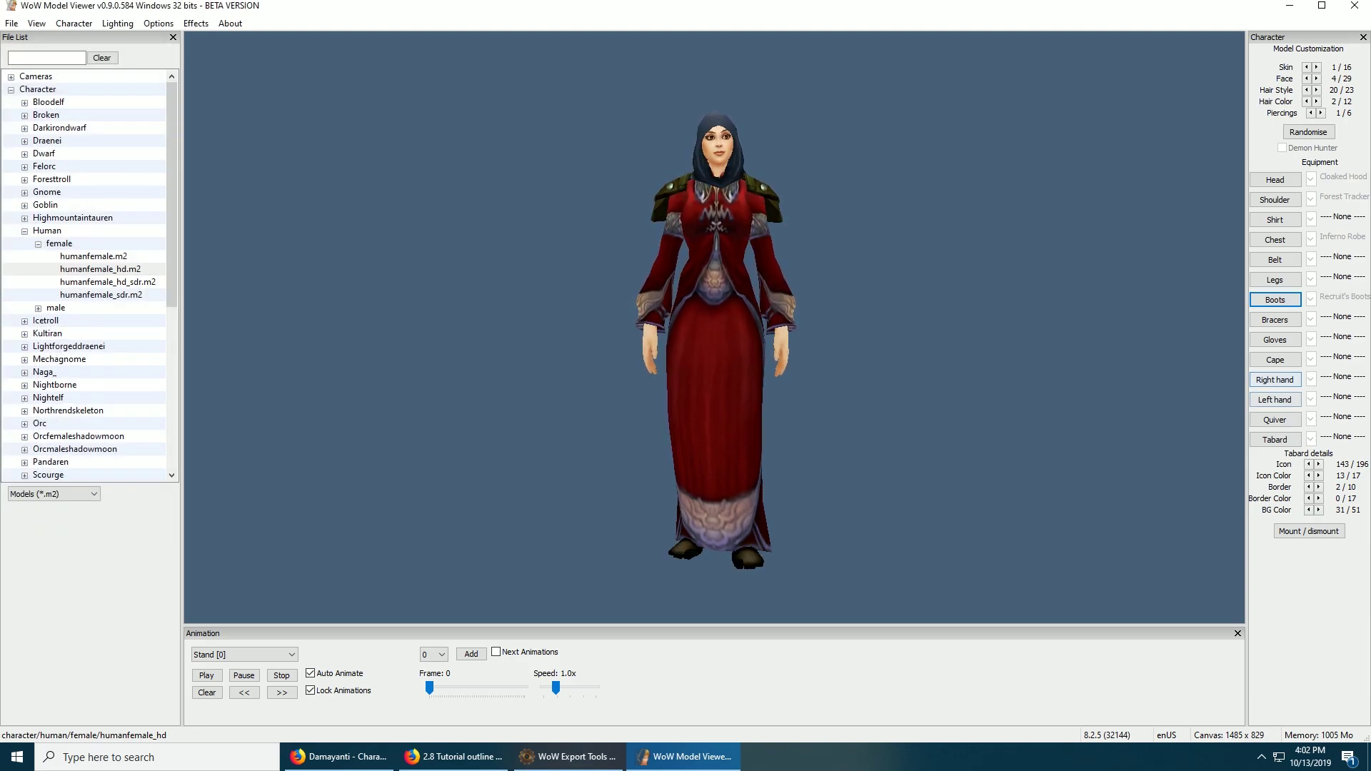
Step: Preview several right-hand weapons, including the Worn Mace and Shortsword of Vengeance, and equip the Tunnel Pick
click(1275, 379)
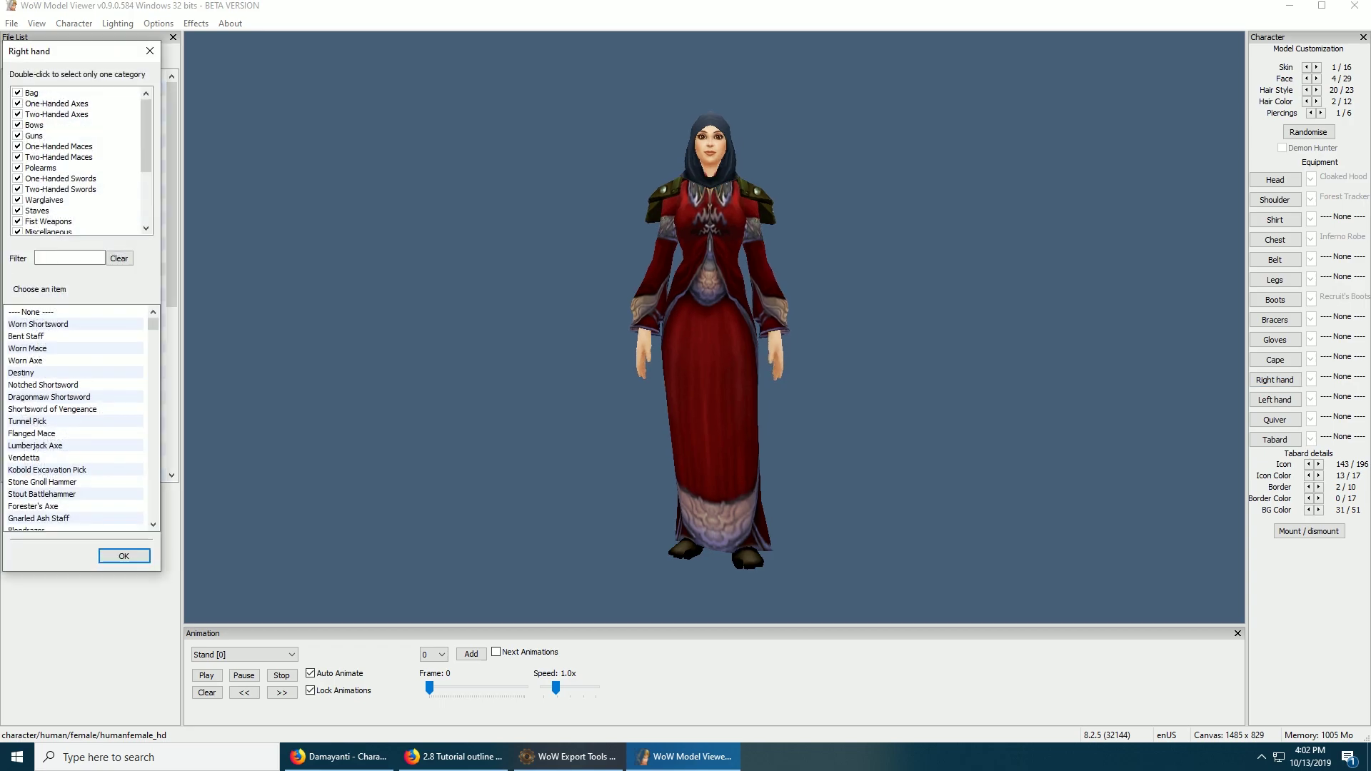
click(38, 323)
click(28, 347)
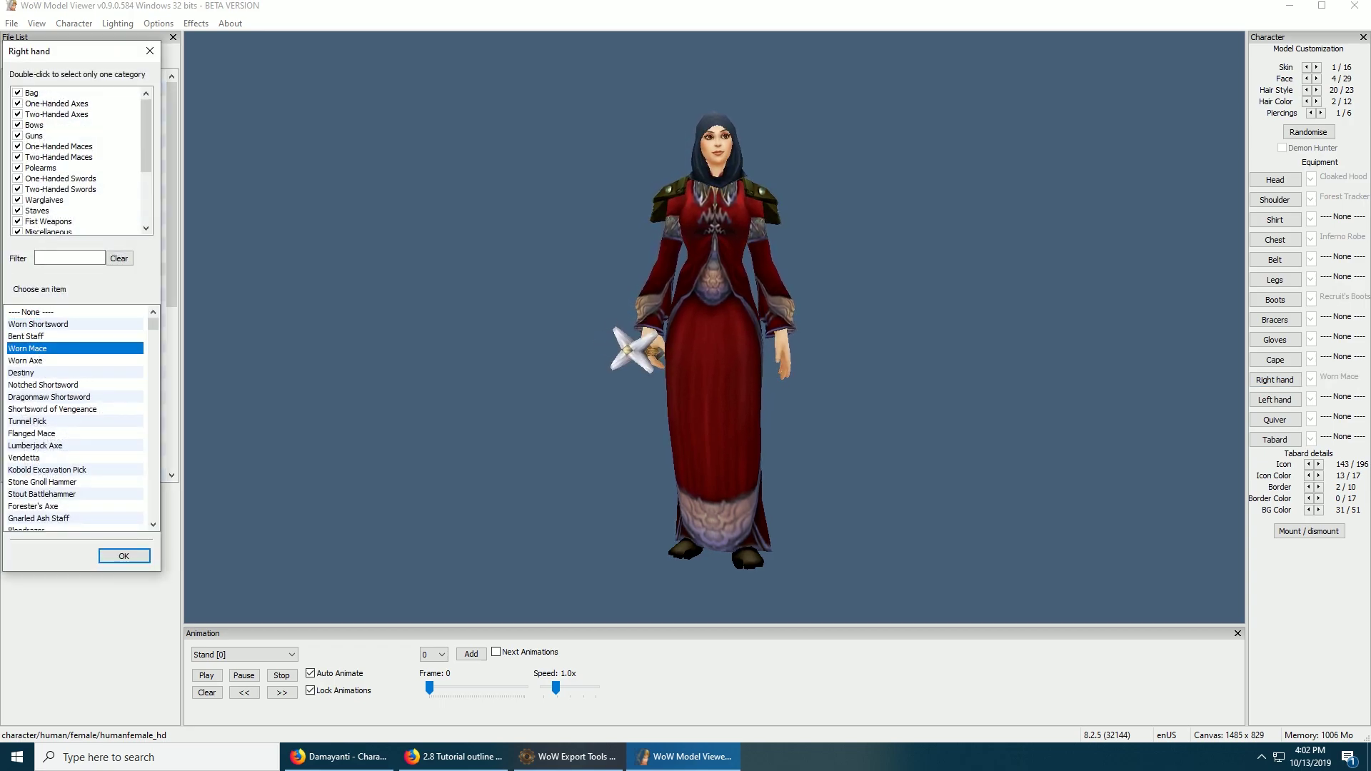
key(Down)
key(Down)
key(Down)
key(Down)
key(Down)
key(Down)
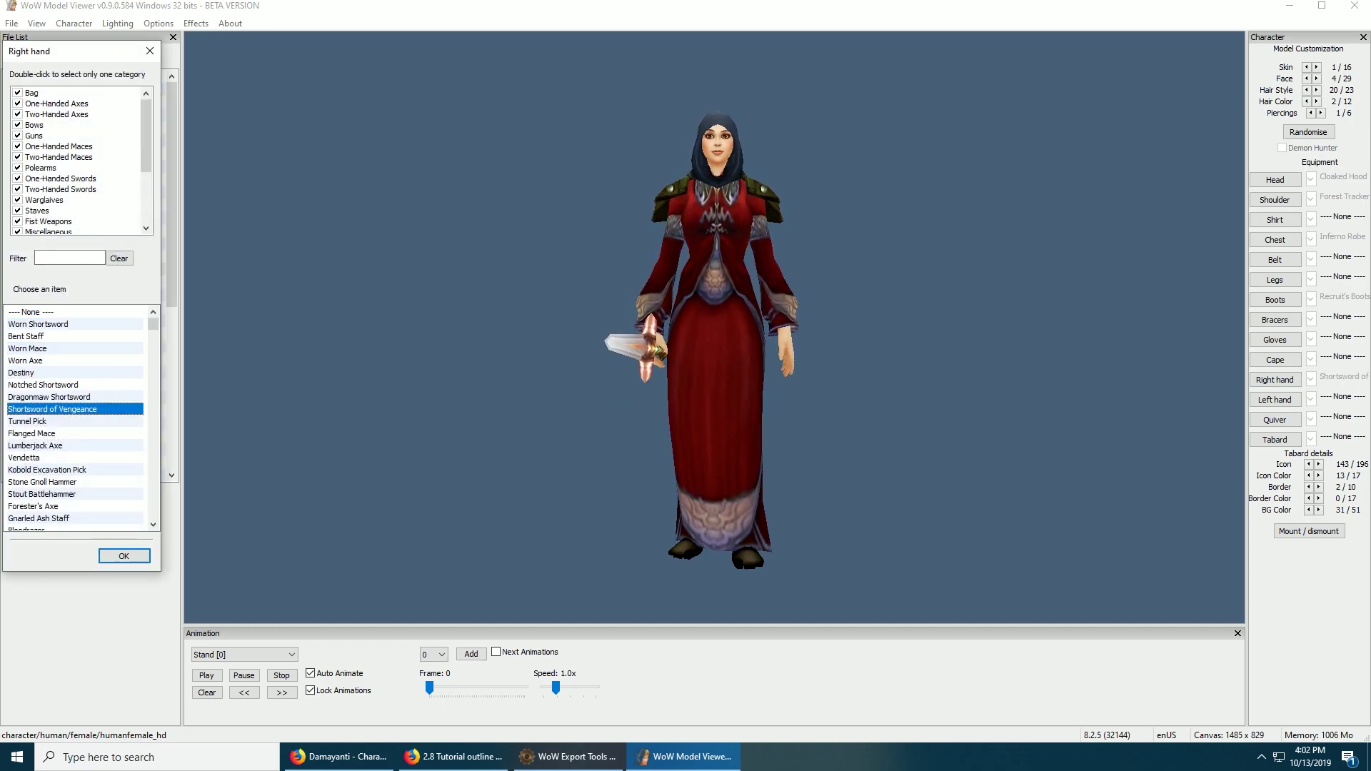
drag(700, 378, 824, 378)
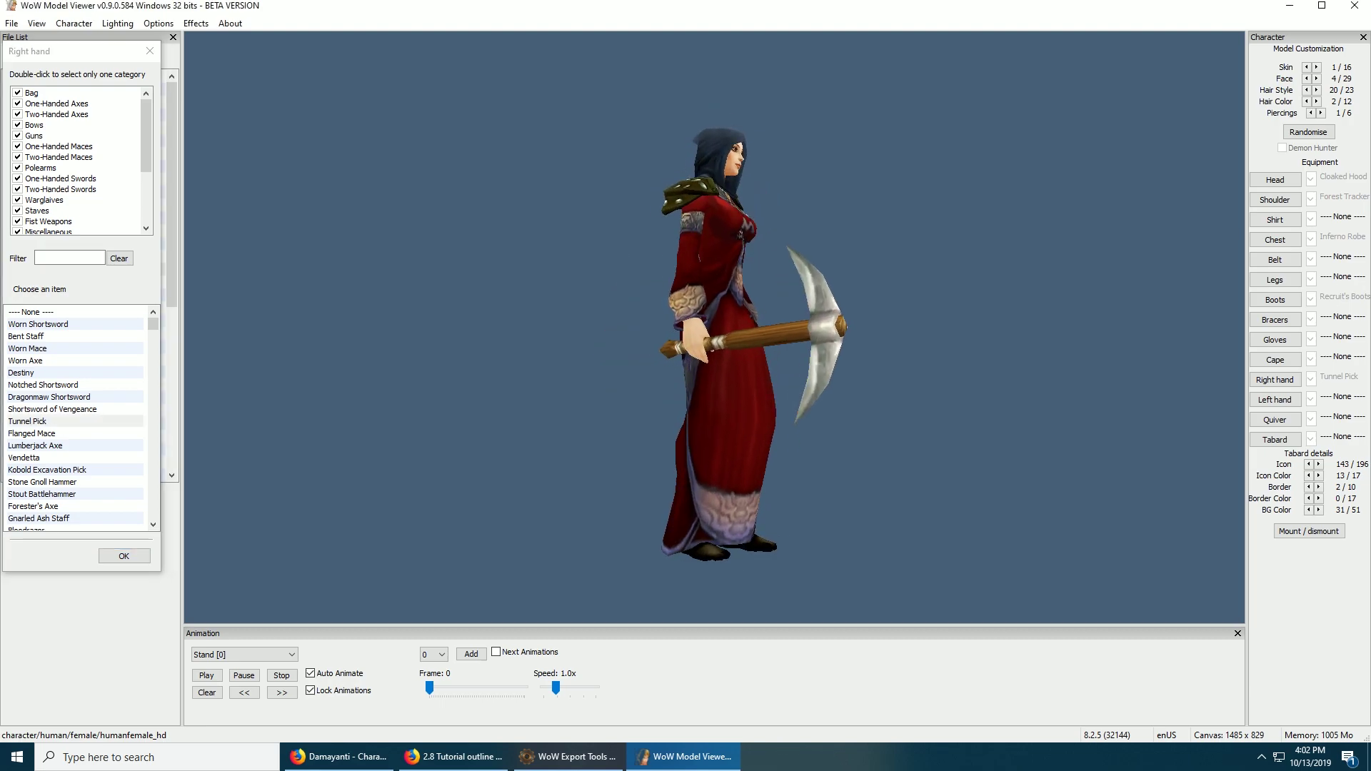
click(124, 556)
key(Return)
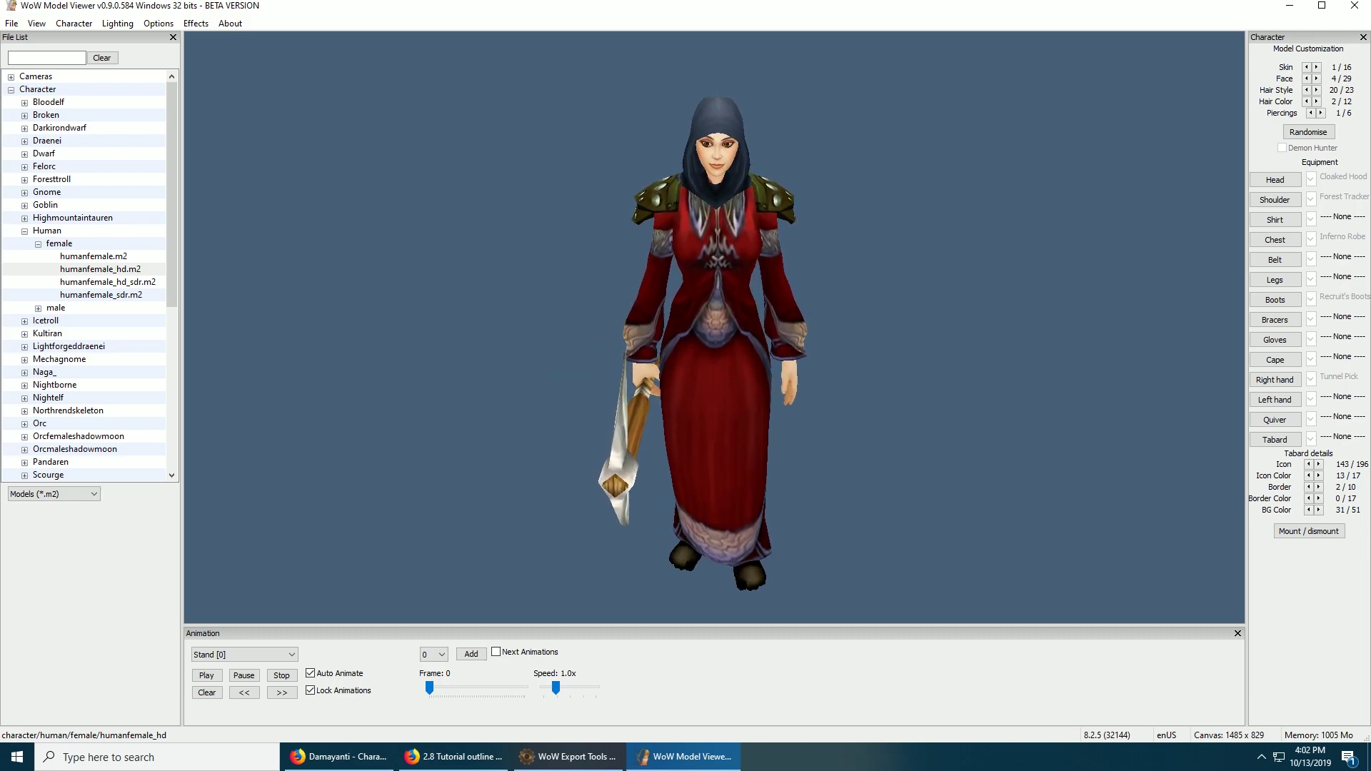
Step: In the model control's Feet geosets, turn off 70 [20, 1, 2001] and turn on 71 [20, 2, 2002]
click(36, 23)
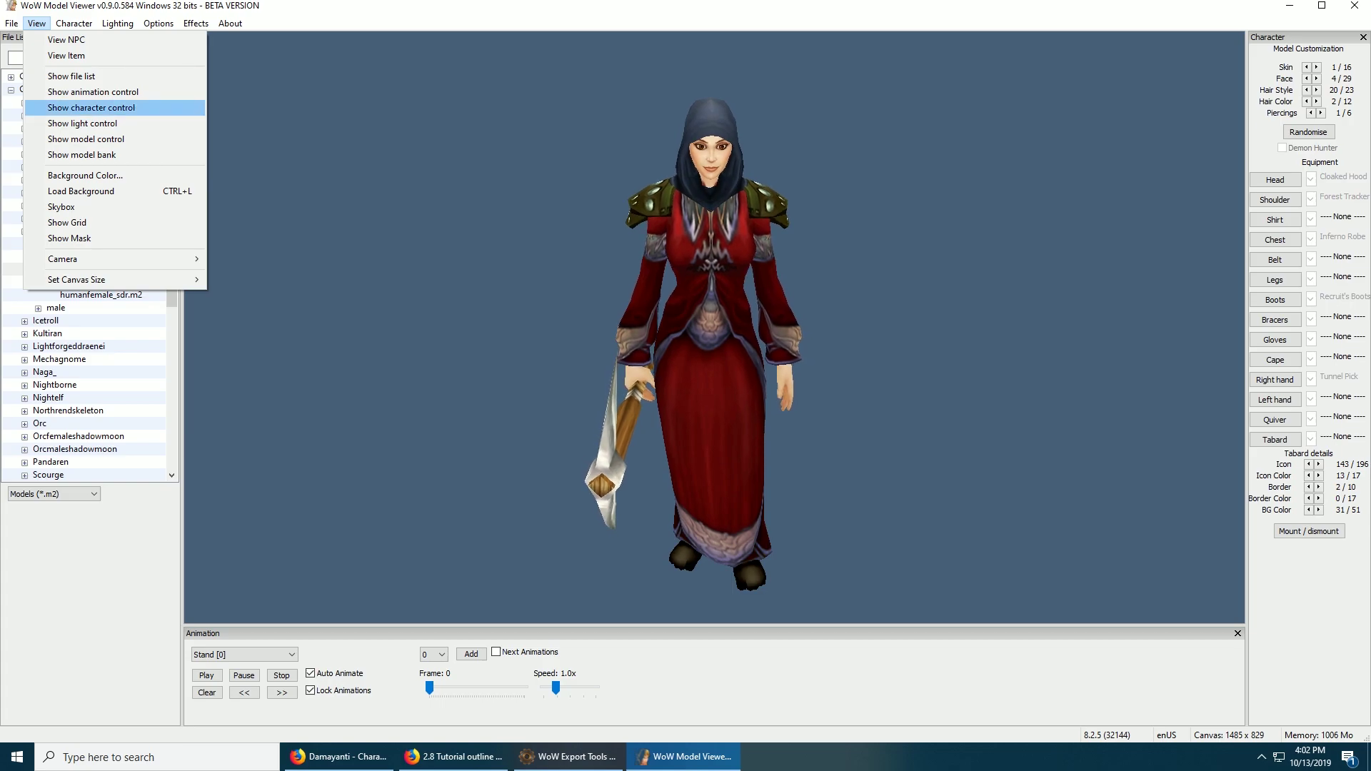
click(86, 138)
scroll(185, 289, down, 3)
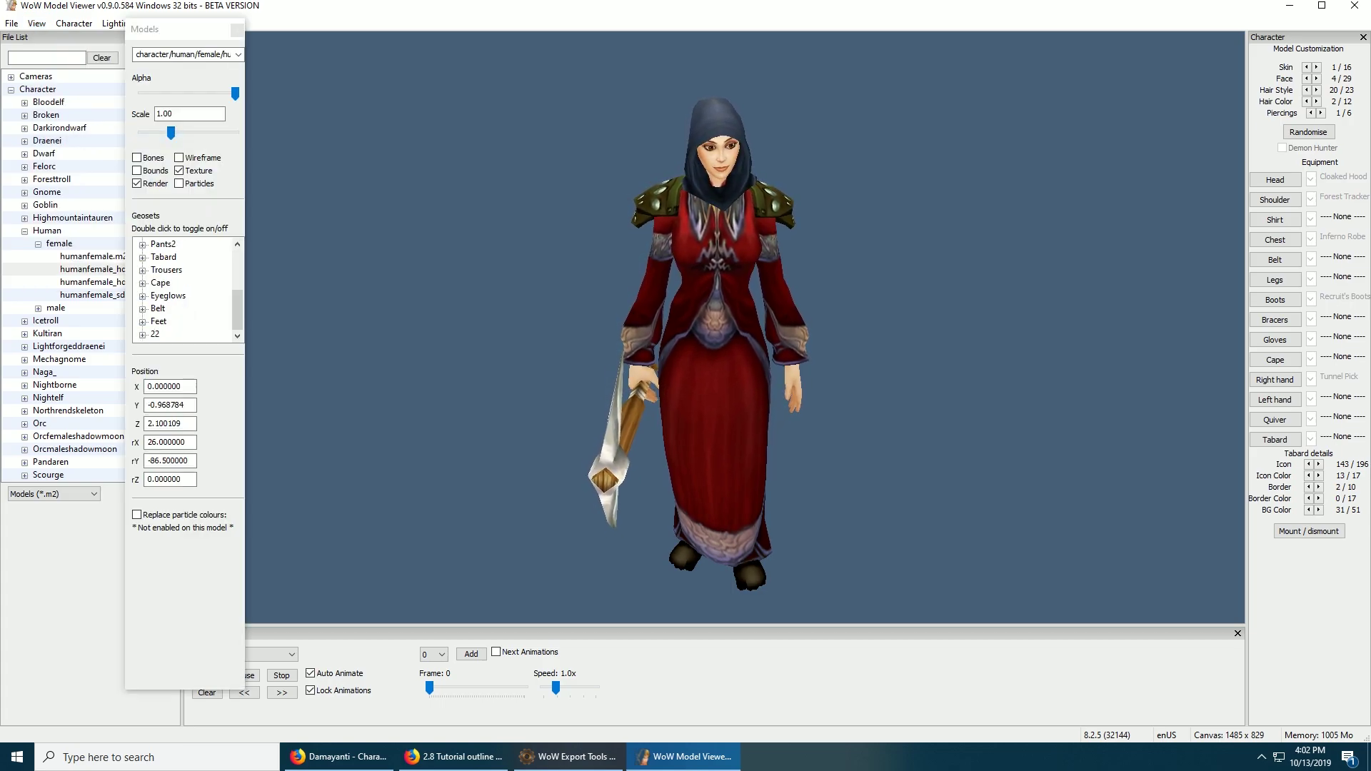
click(142, 321)
scroll(185, 290, down, 1)
double_click(191, 308)
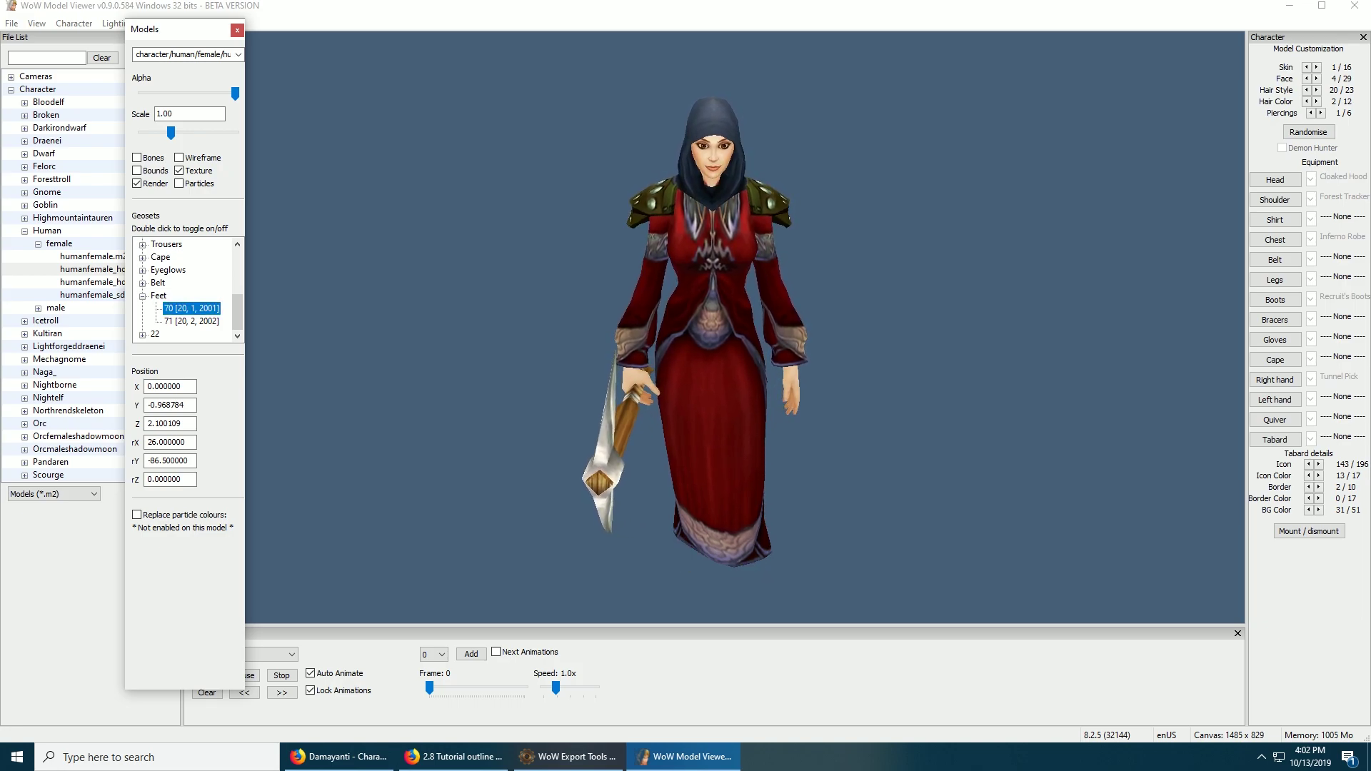
double_click(191, 320)
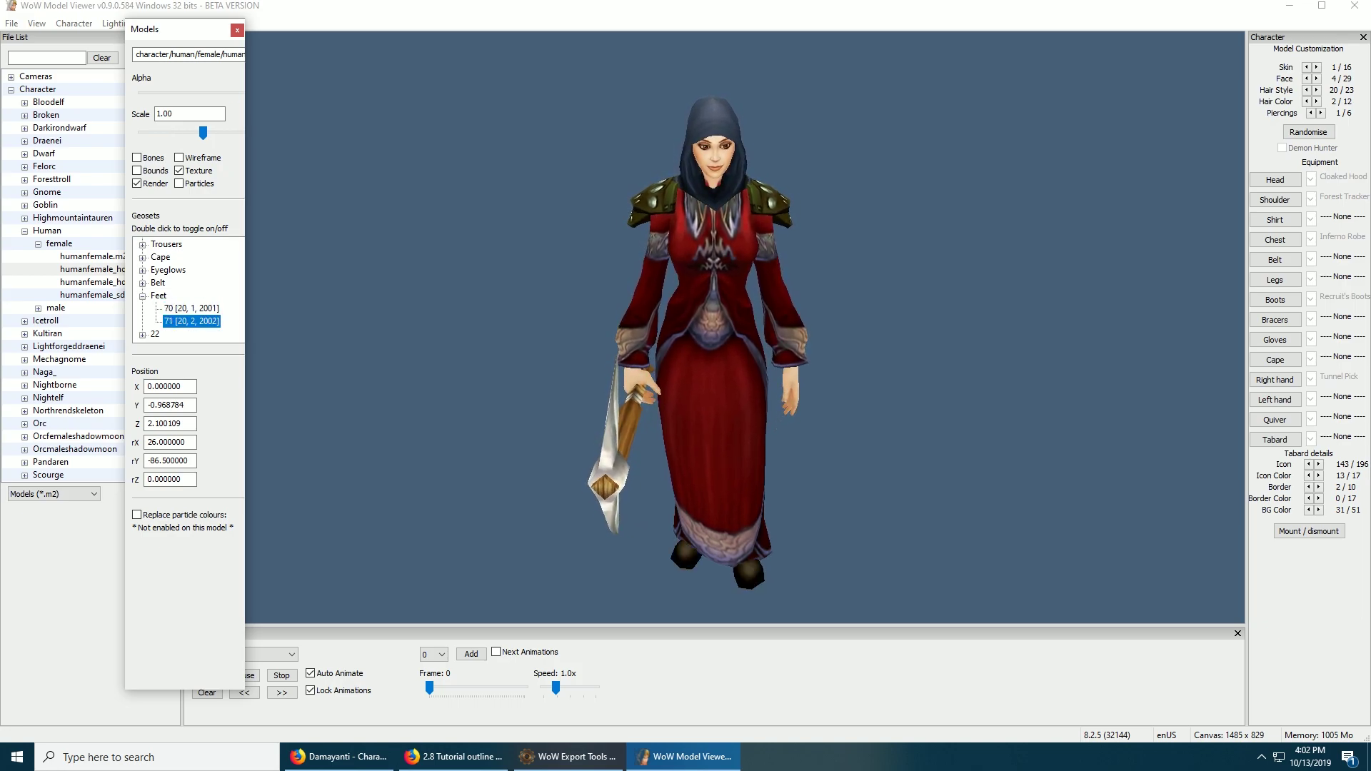
click(191, 307)
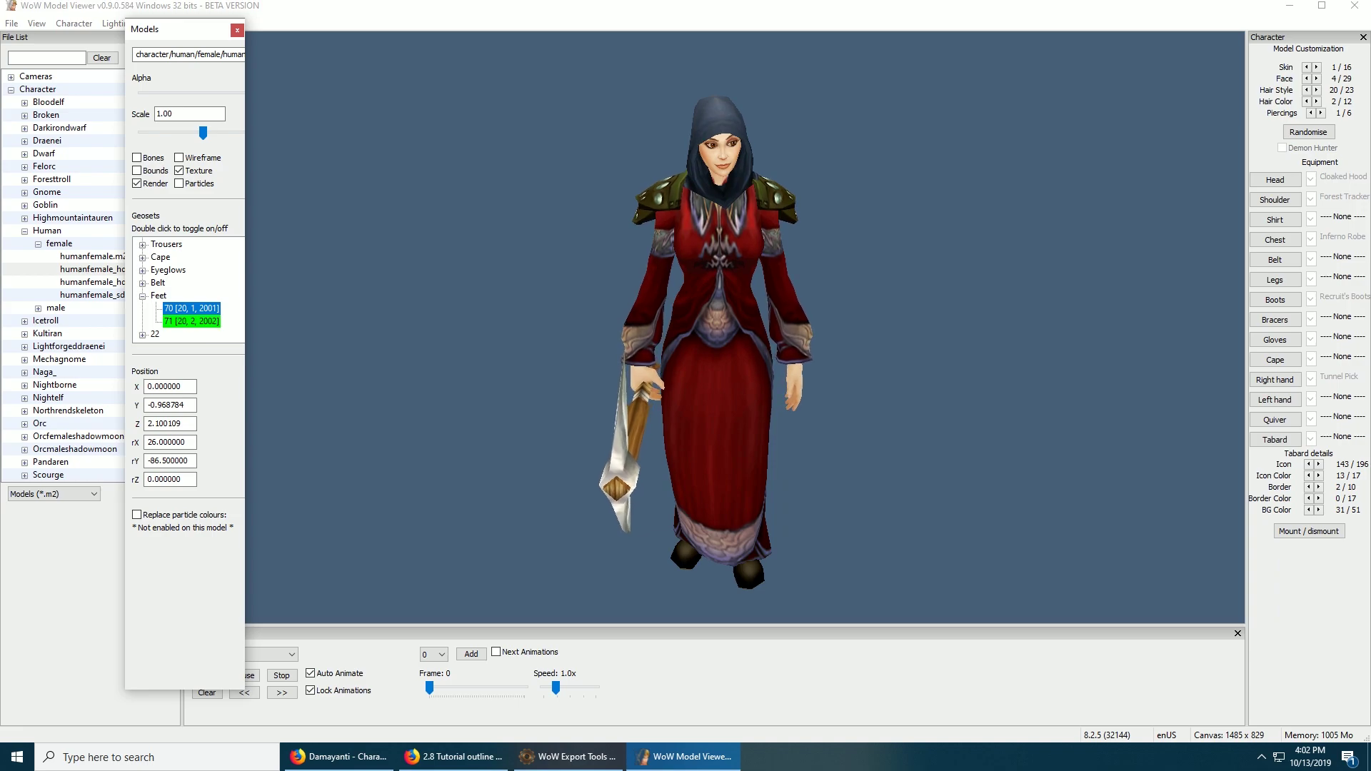
click(238, 30)
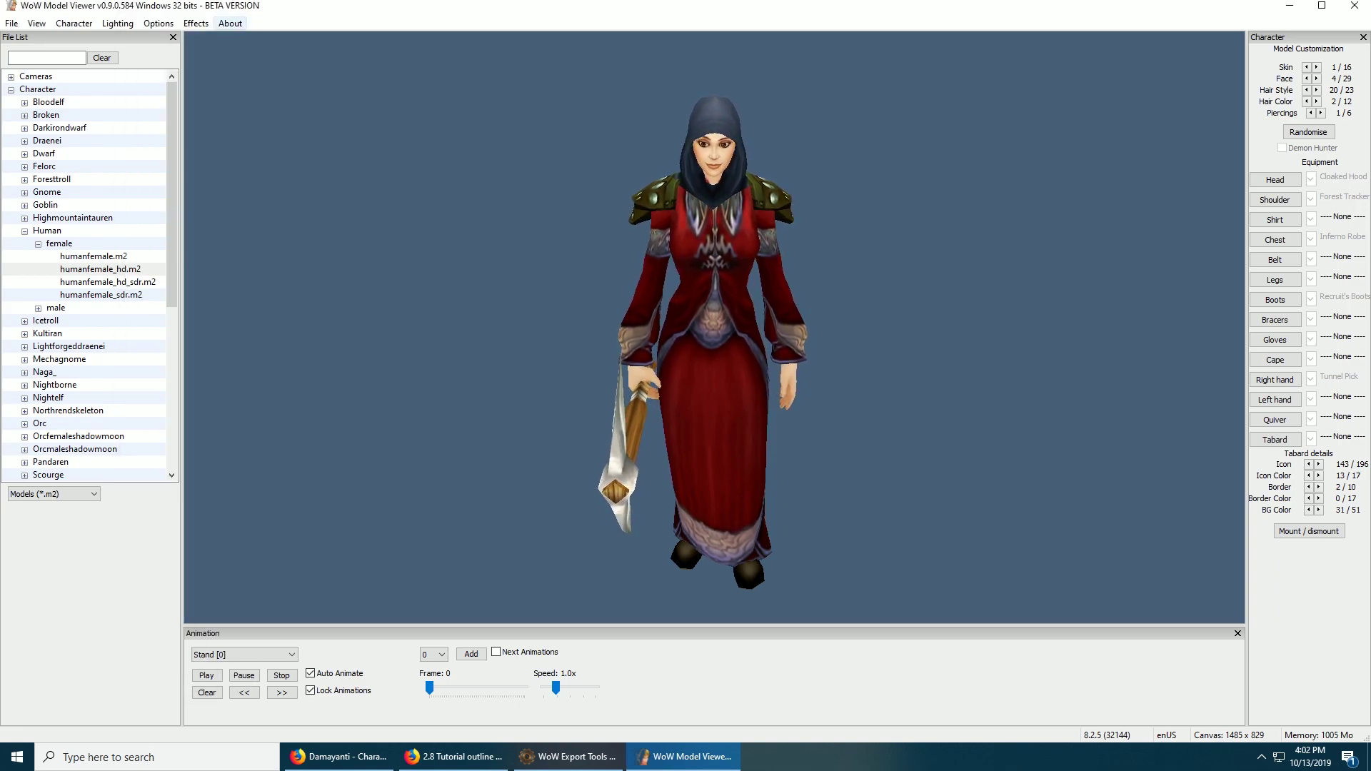
drag(714, 321, 715, 285)
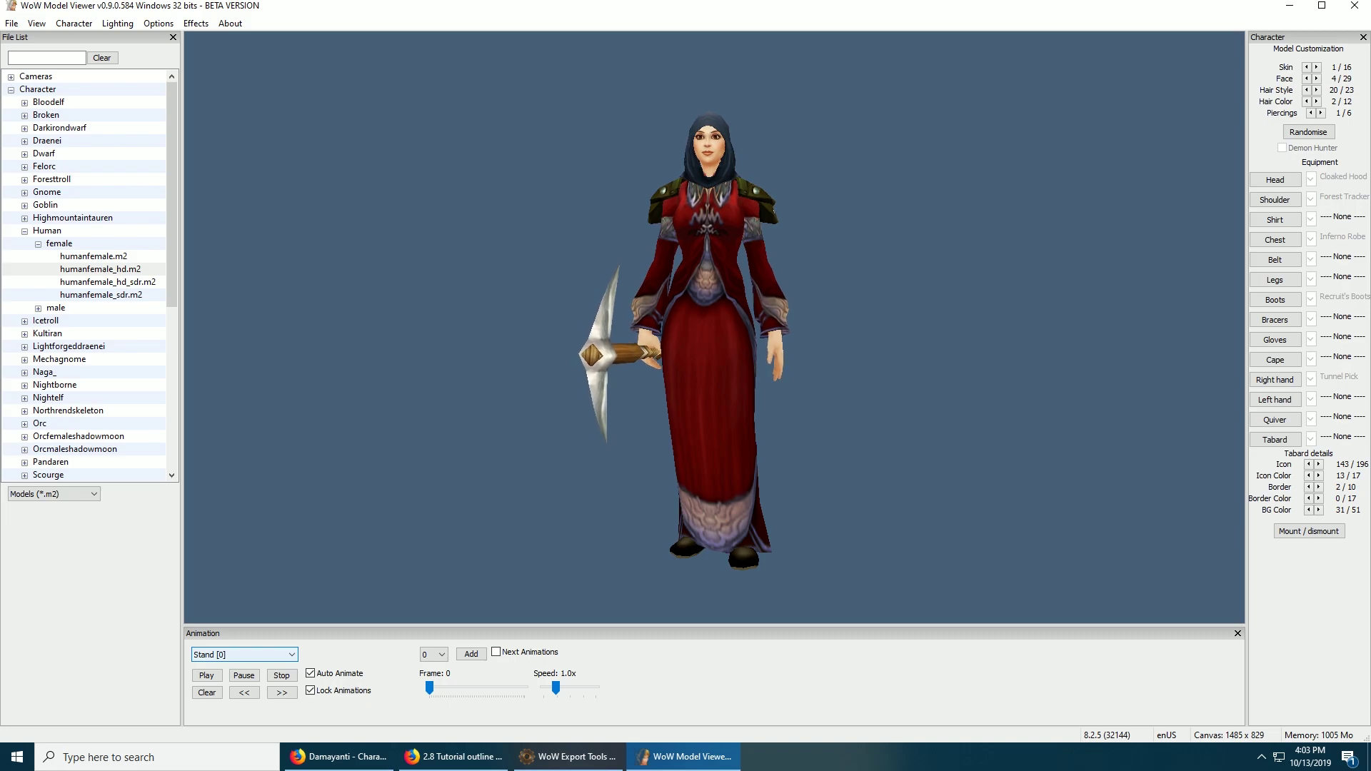
Step: Preview the character's WA animations, such as WAStandEat and WASit03, and settle on WASackHold [313]
click(244, 654)
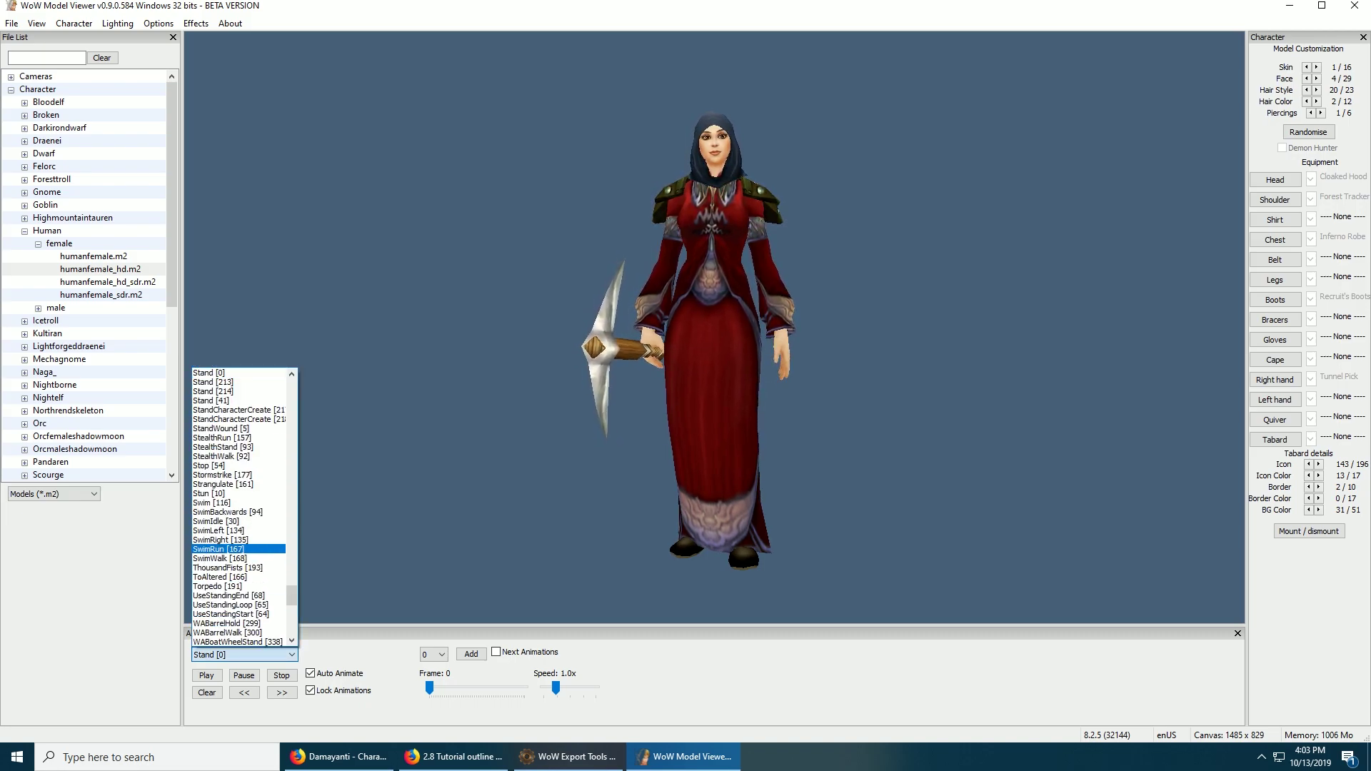
scroll(238, 542, down, 3)
scroll(239, 508, down, 12)
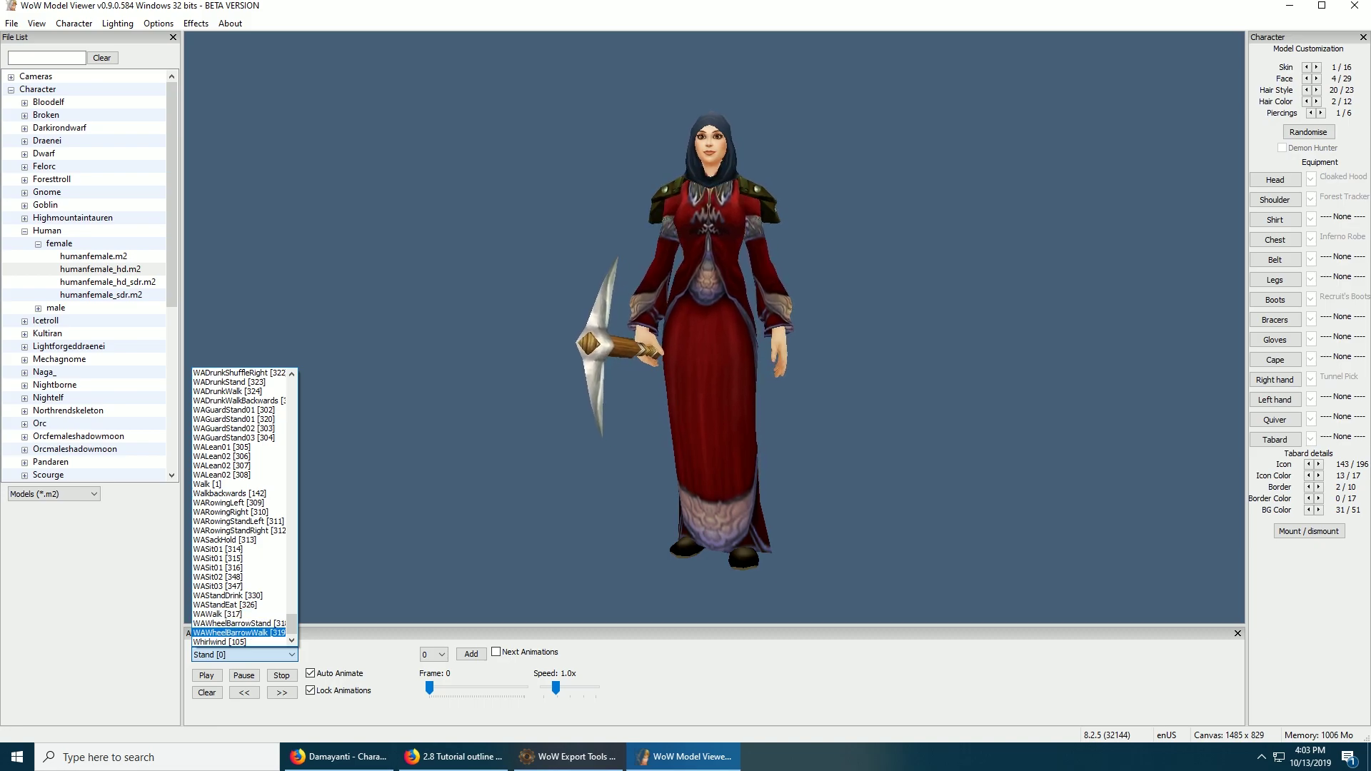
click(239, 633)
key(Up)
key(Up)
key(Up)
key(Up)
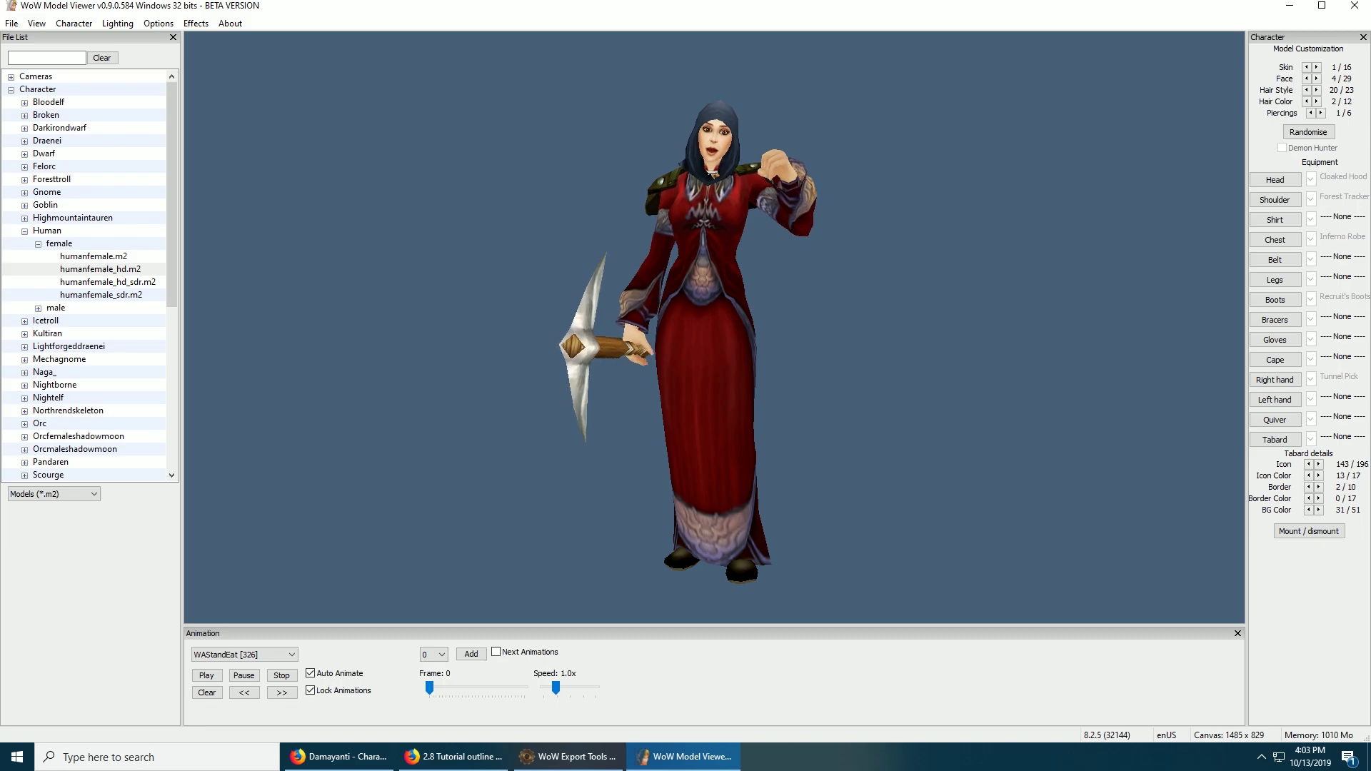
key(Up)
key(Up)
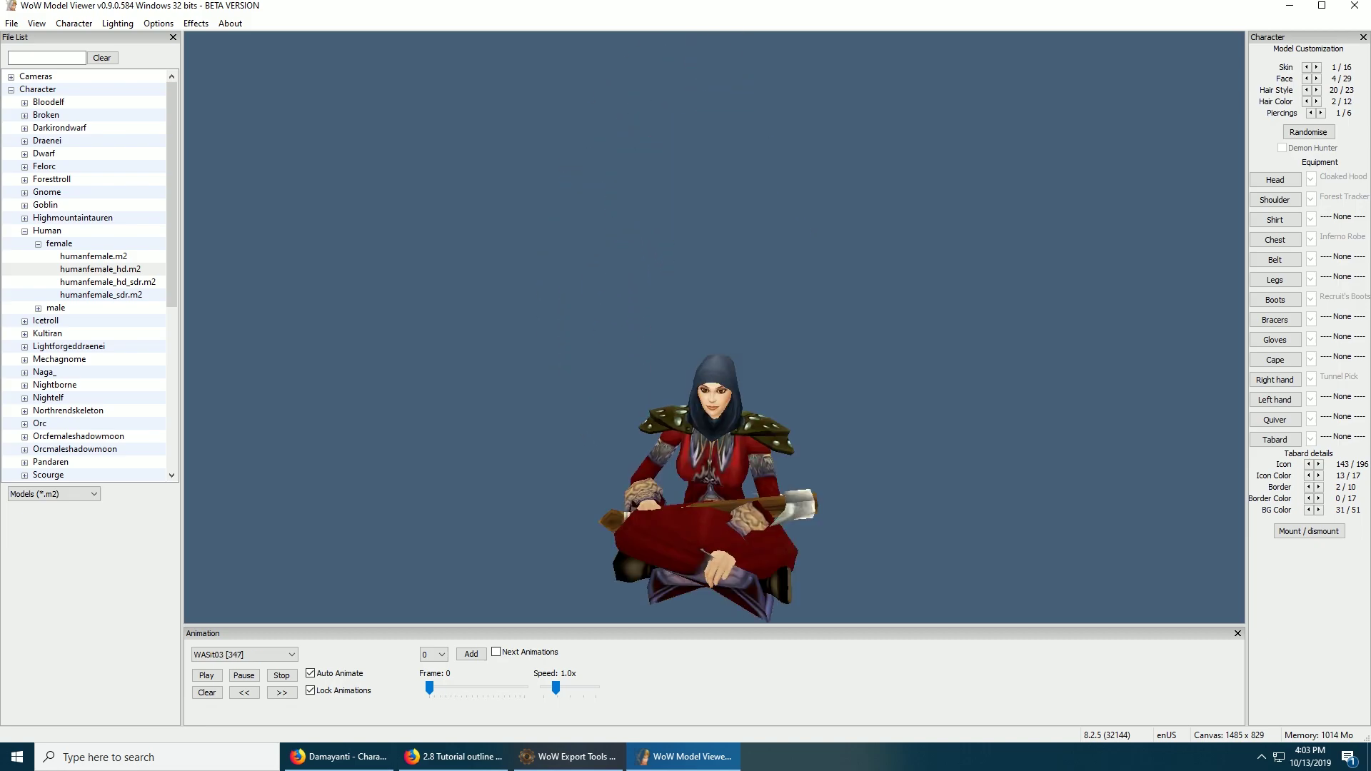
key(Up)
key(Up)
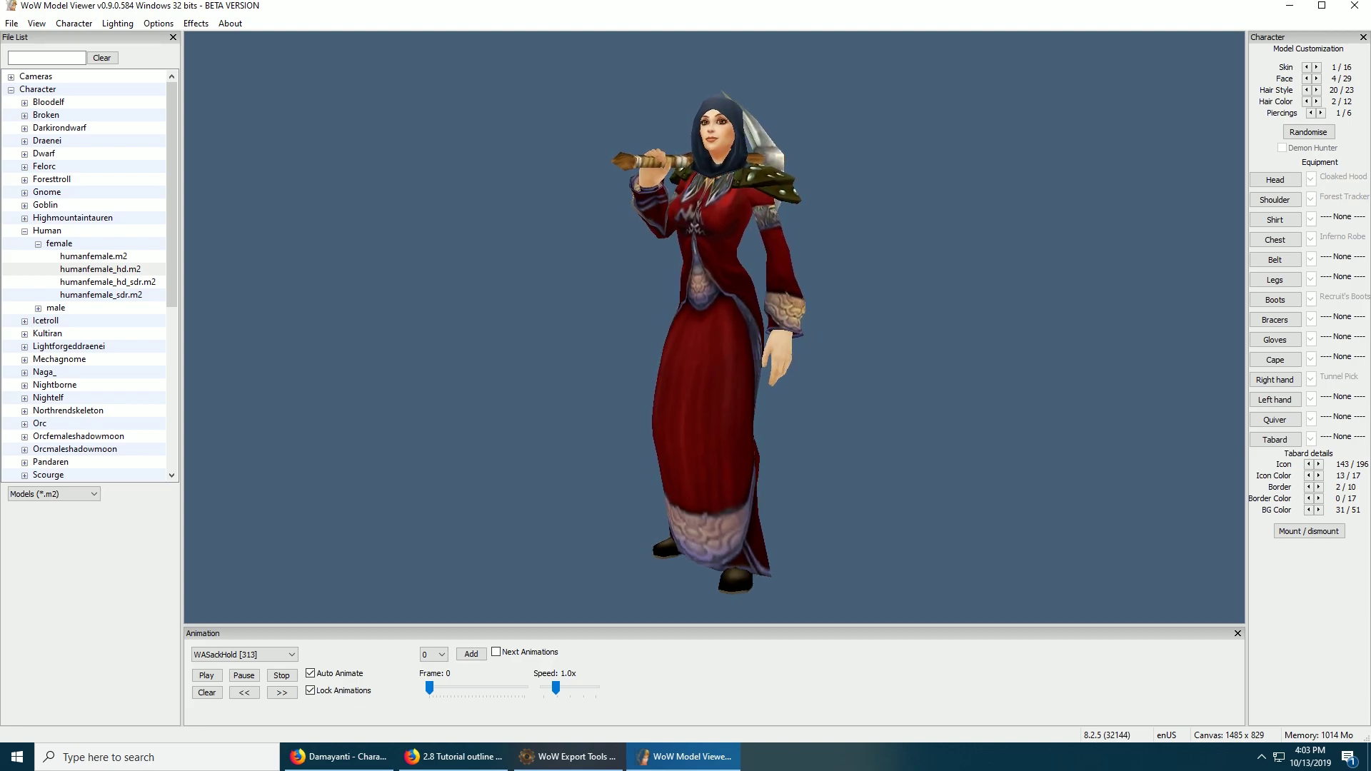
Step: Start an FBX export of the model and create and open a Models folder inside the 2.8 series folder
click(12, 23)
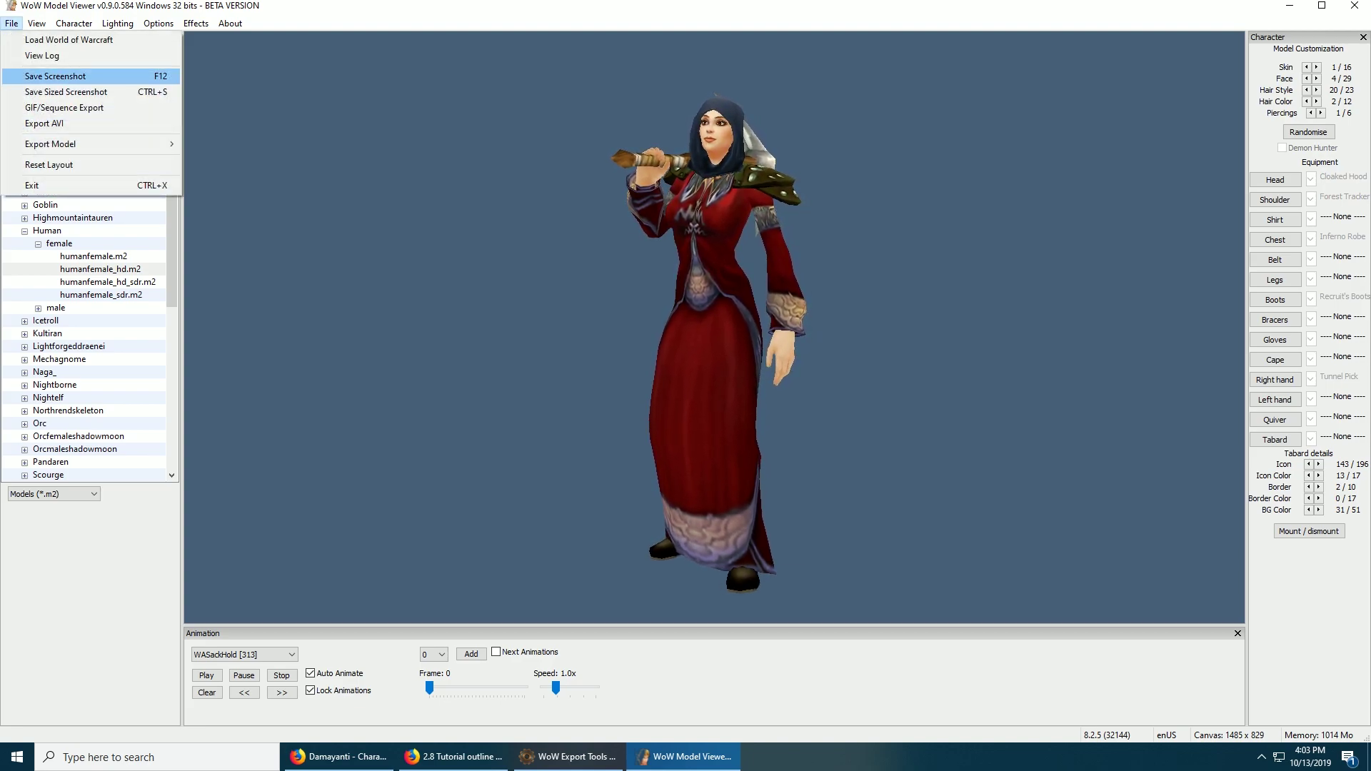
mouse_move(79, 144)
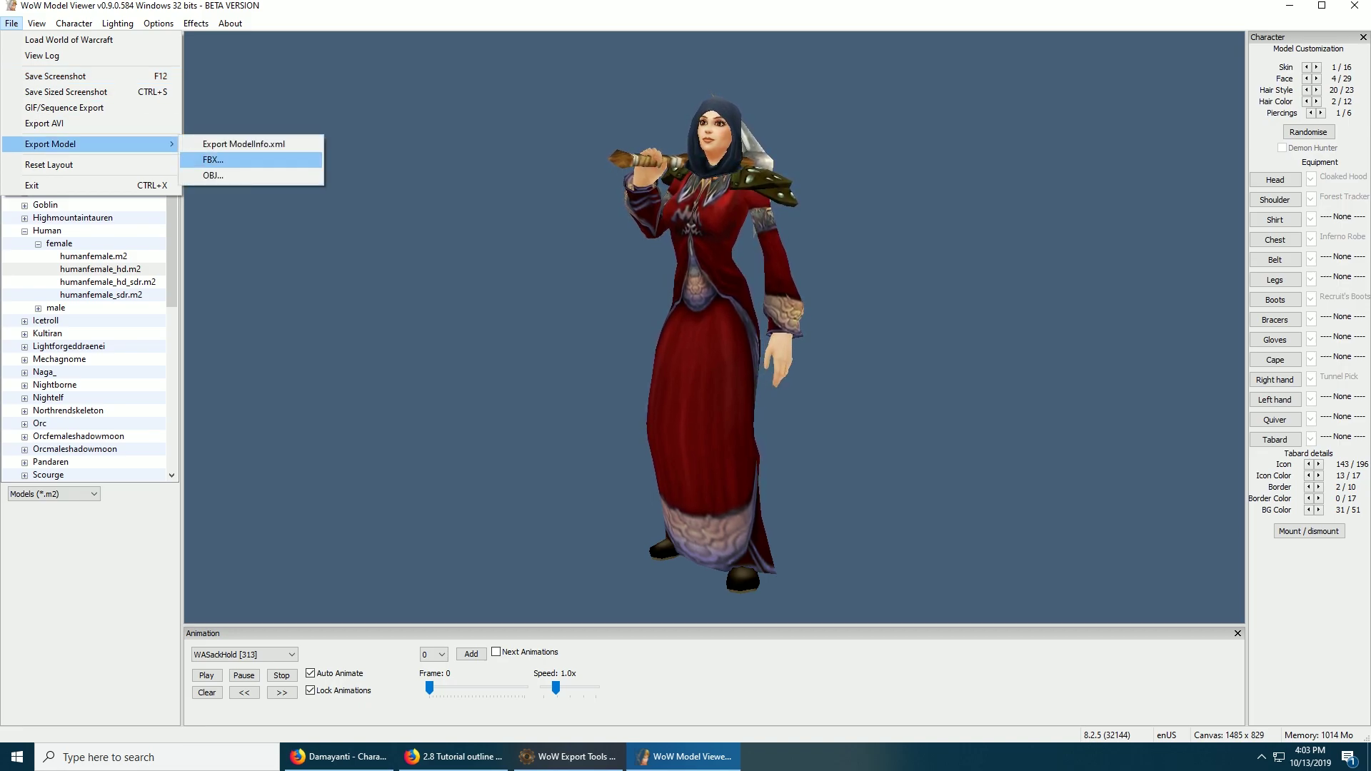
click(213, 159)
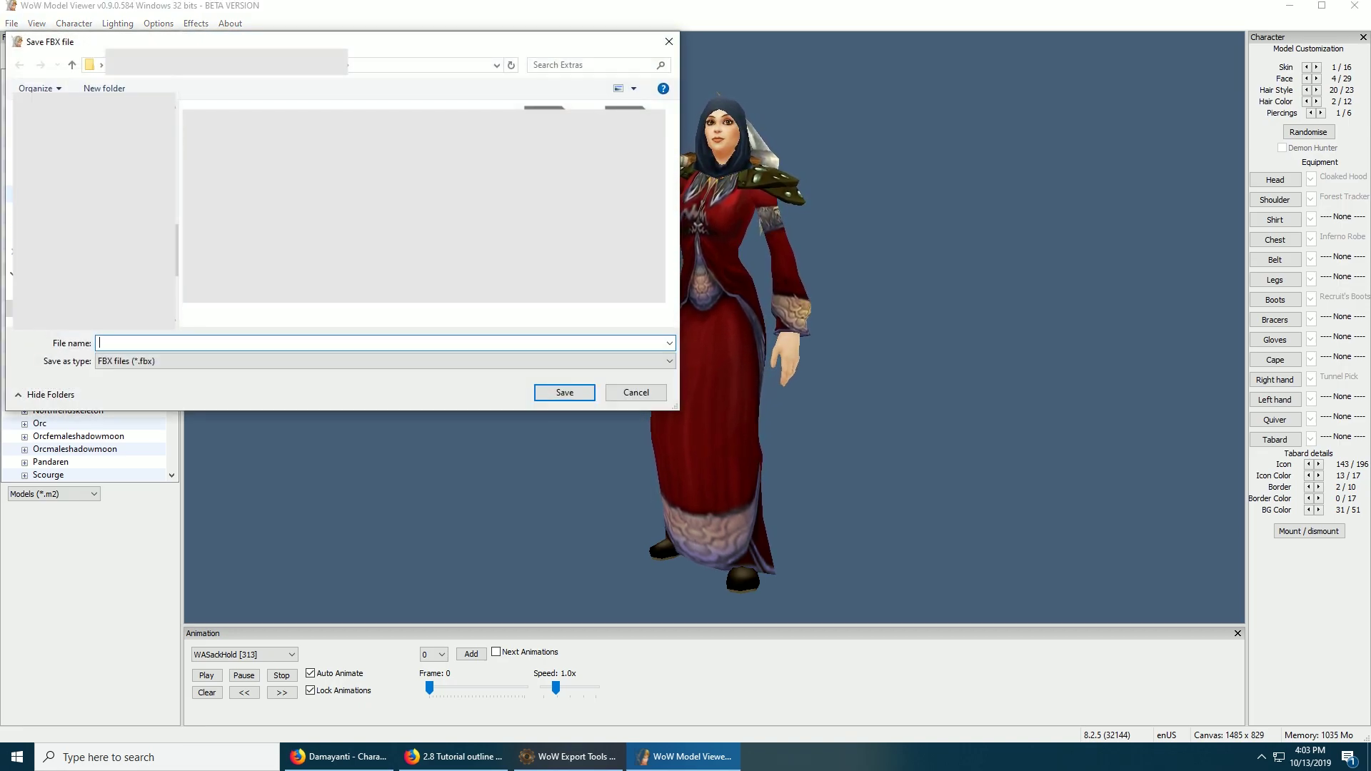
scroll(8, 194, up, 3)
scroll(9, 194, down, 1)
click(9, 211)
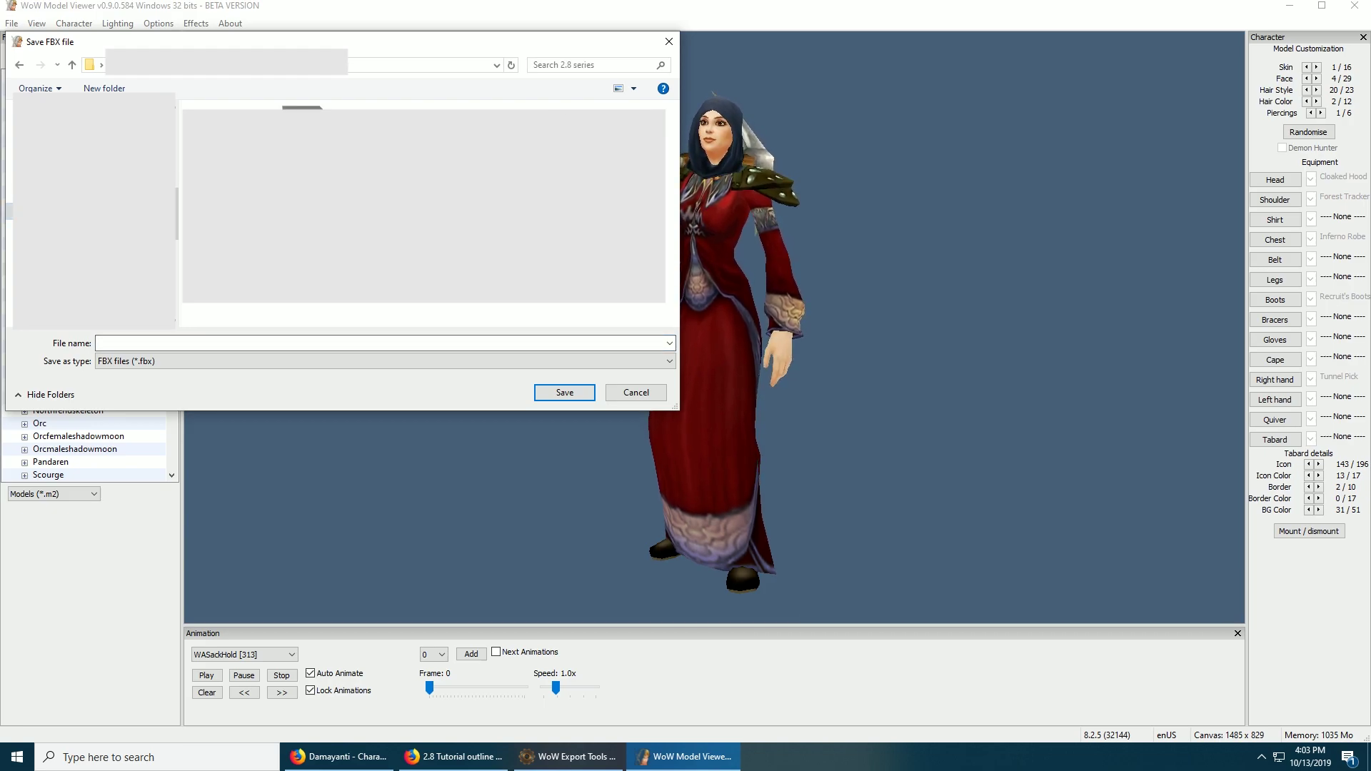
right_click(246, 257)
mouse_move(318, 409)
click(429, 410)
text(Models)
key(Return)
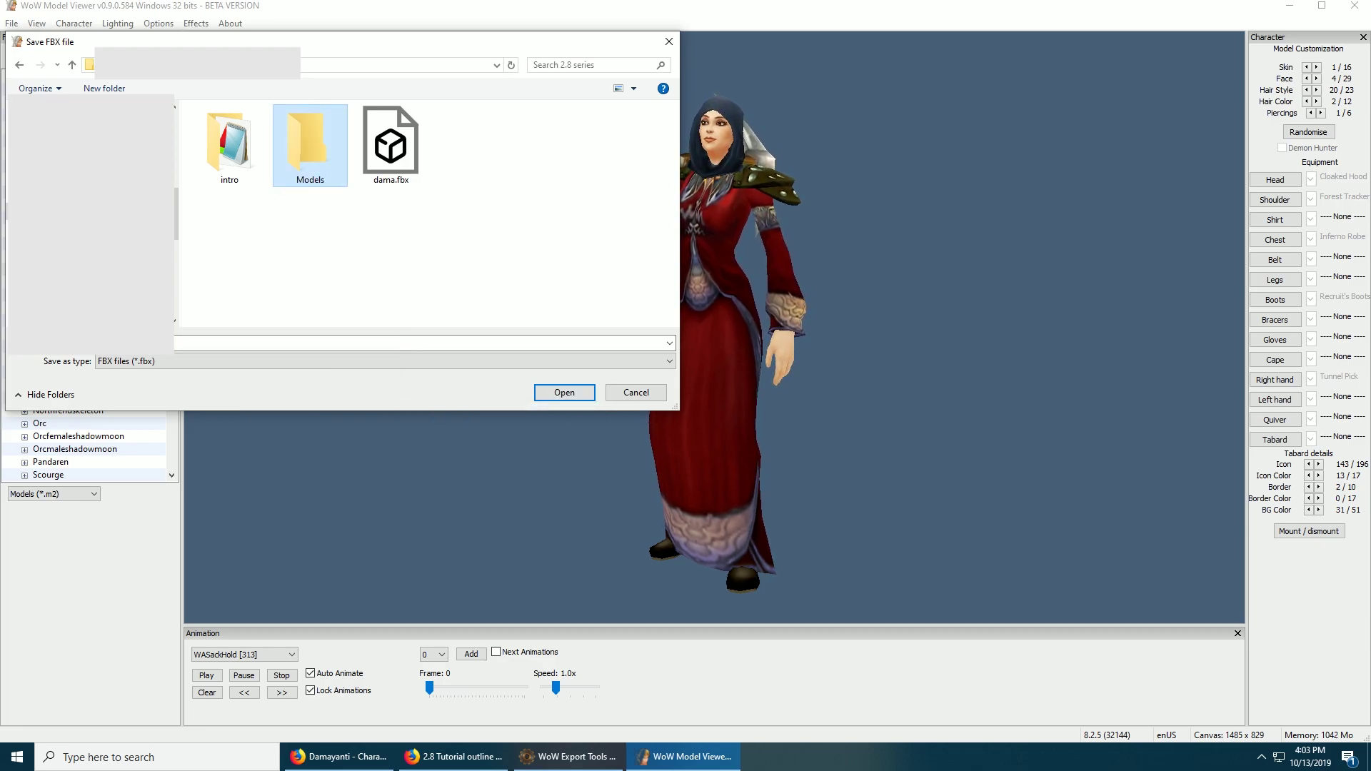
key(Return)
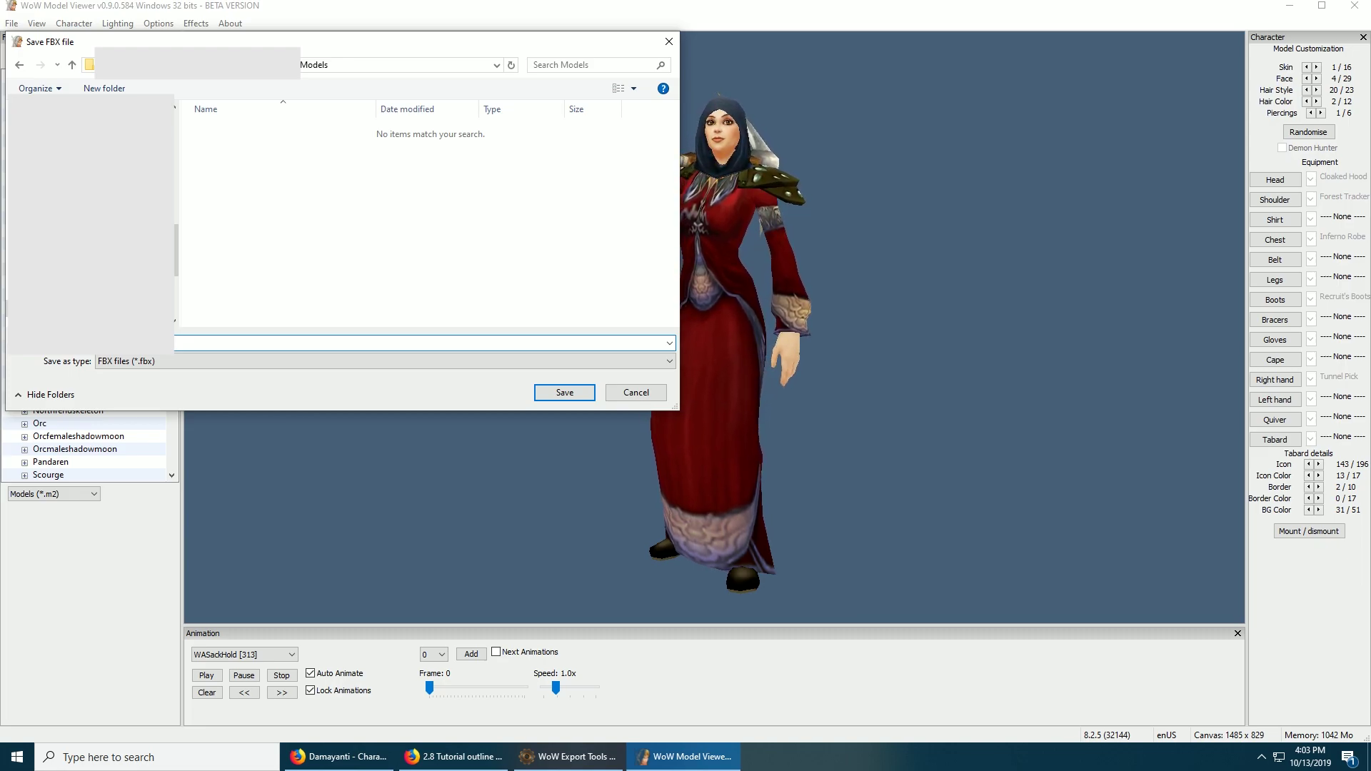
Step: Save the FBX as human_tutorial with only the WASackHold [313] animation selected for export
key(Return)
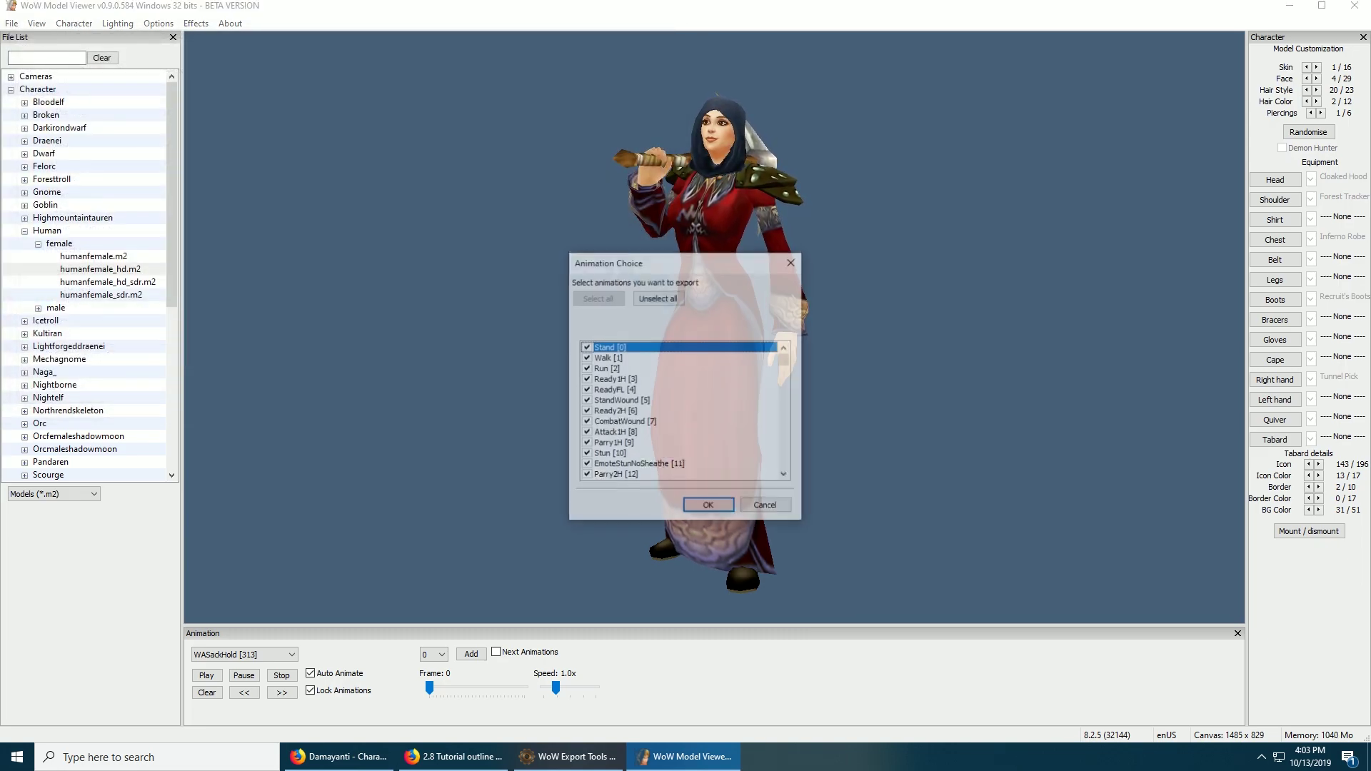
click(656, 297)
scroll(682, 411, down, 11)
drag(785, 368, 785, 436)
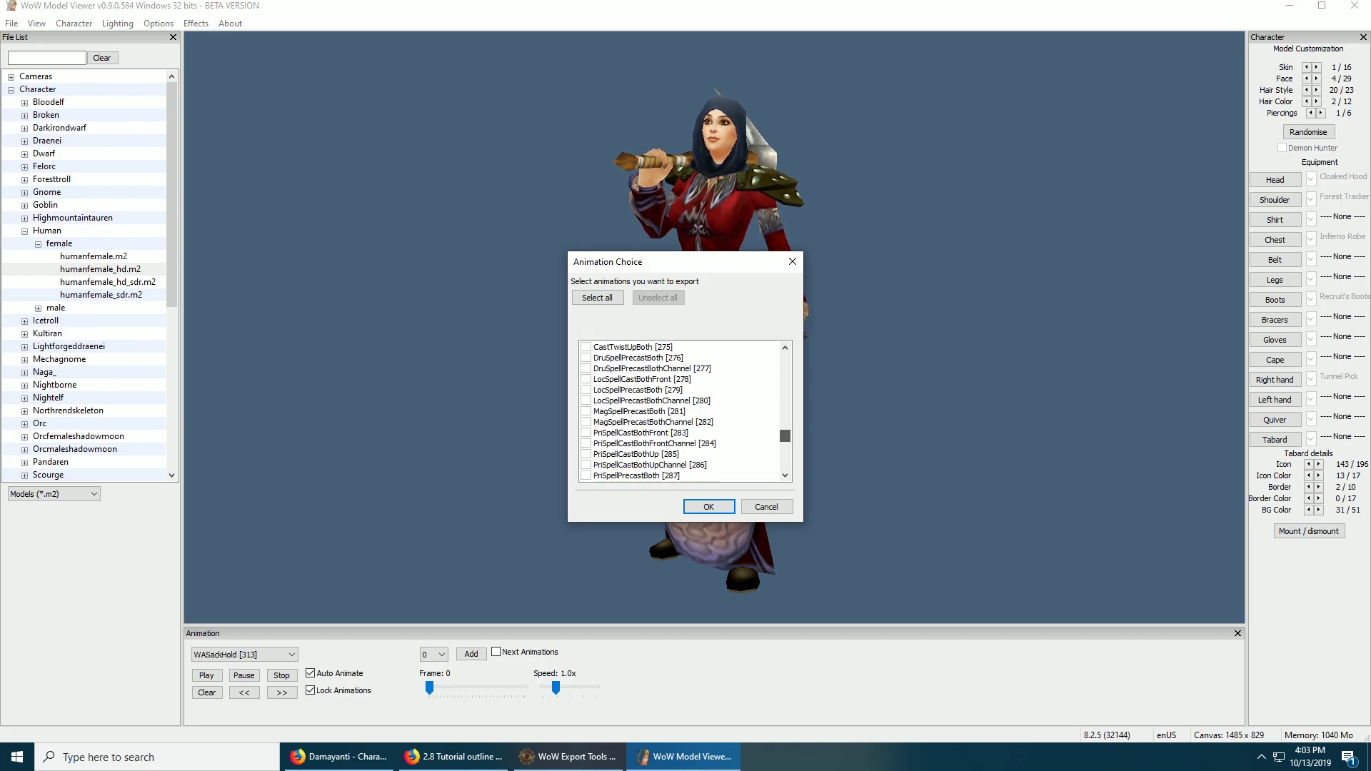
scroll(682, 411, down, 10)
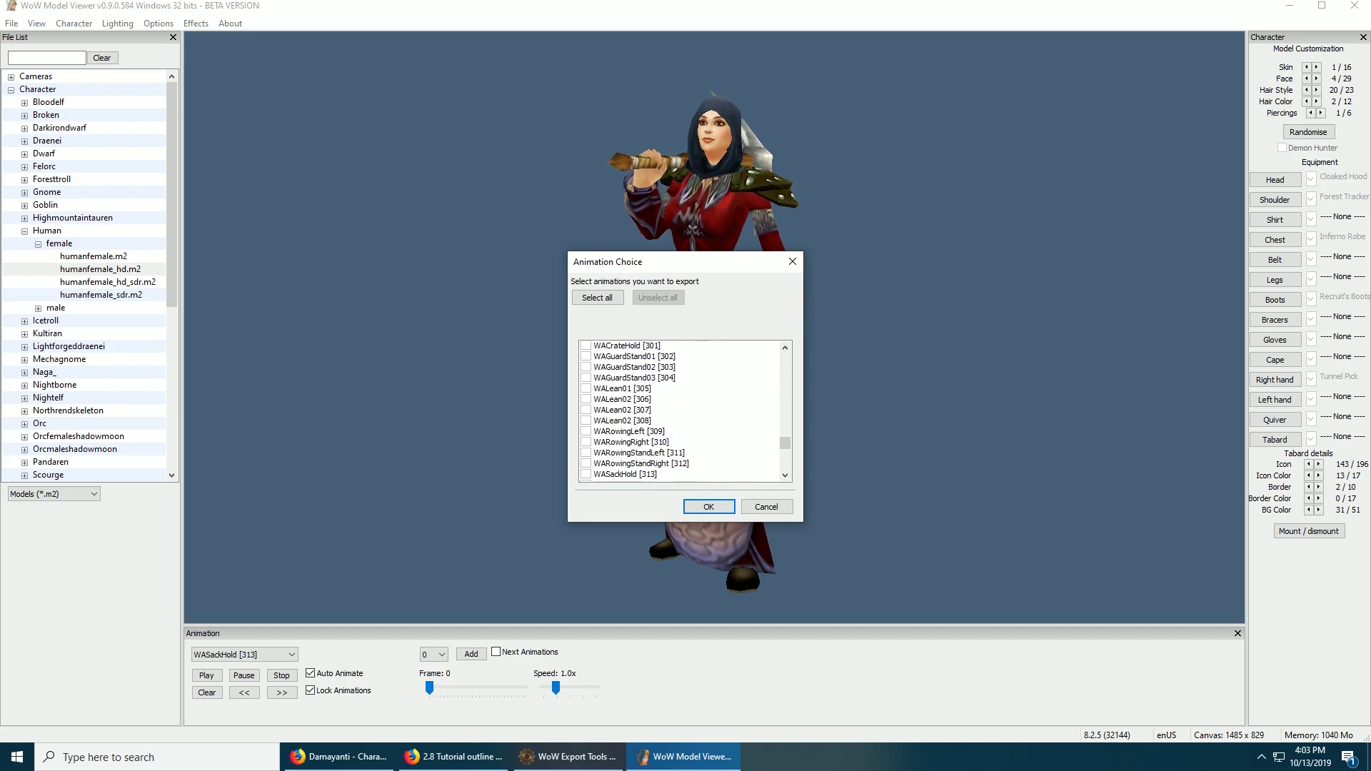
scroll(682, 411, down, 2)
click(586, 368)
click(708, 506)
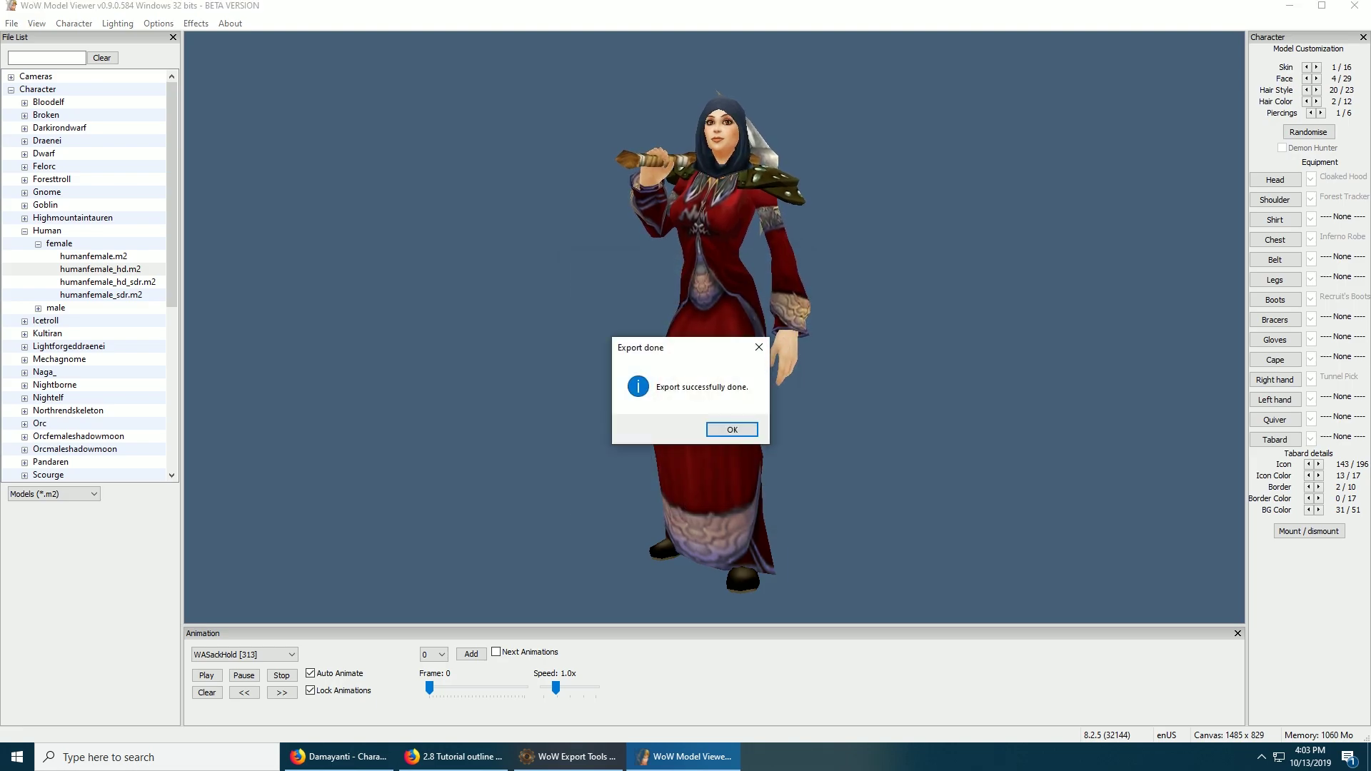
click(732, 428)
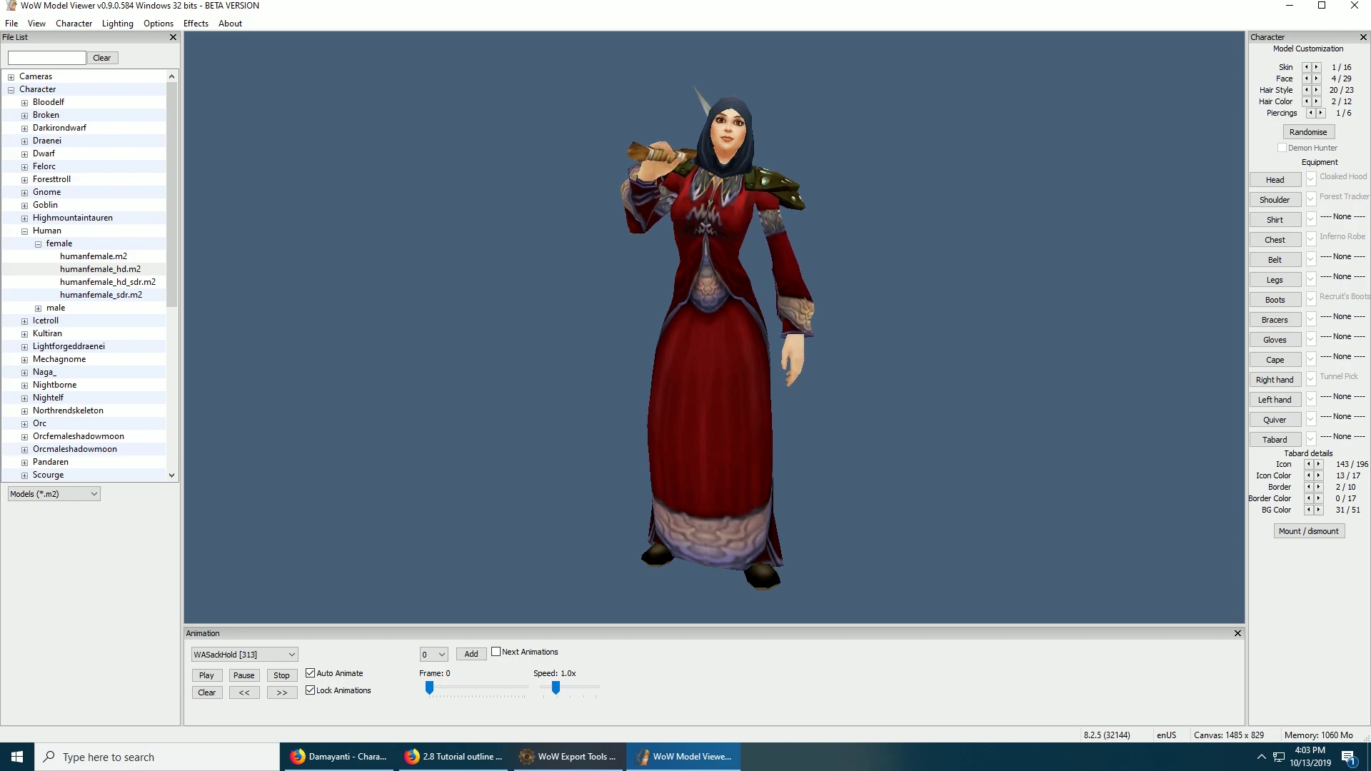
Step: Export the posed character as an OBJ file into the Models folder
click(11, 23)
mouse_move(50, 144)
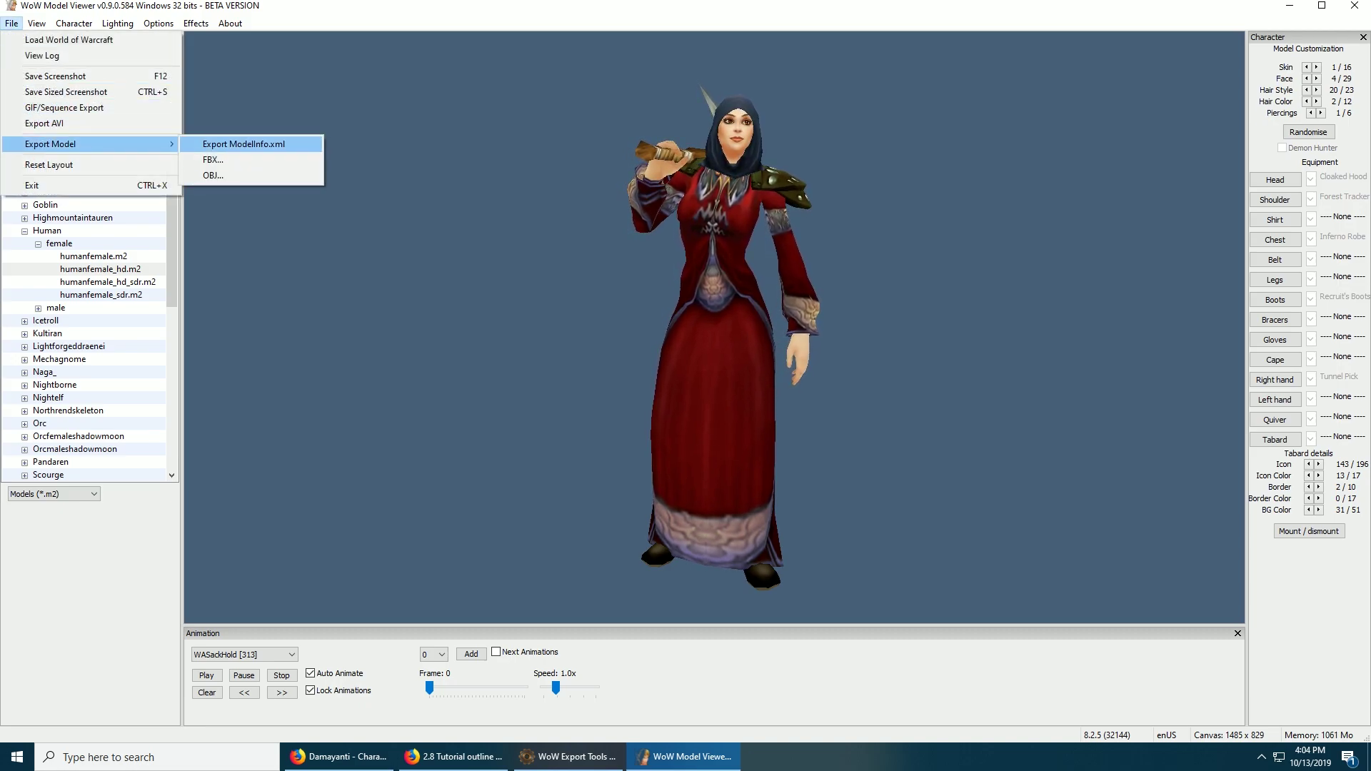
click(212, 175)
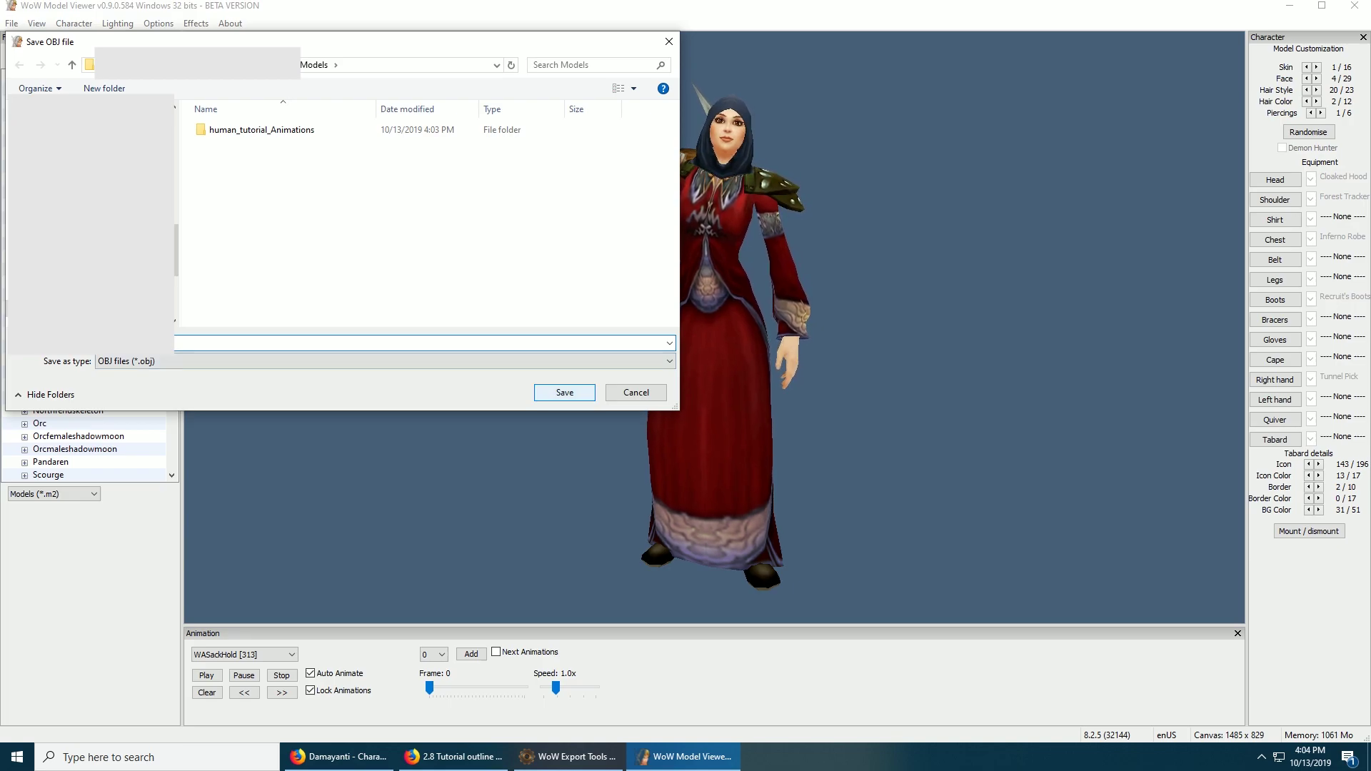
text(h)
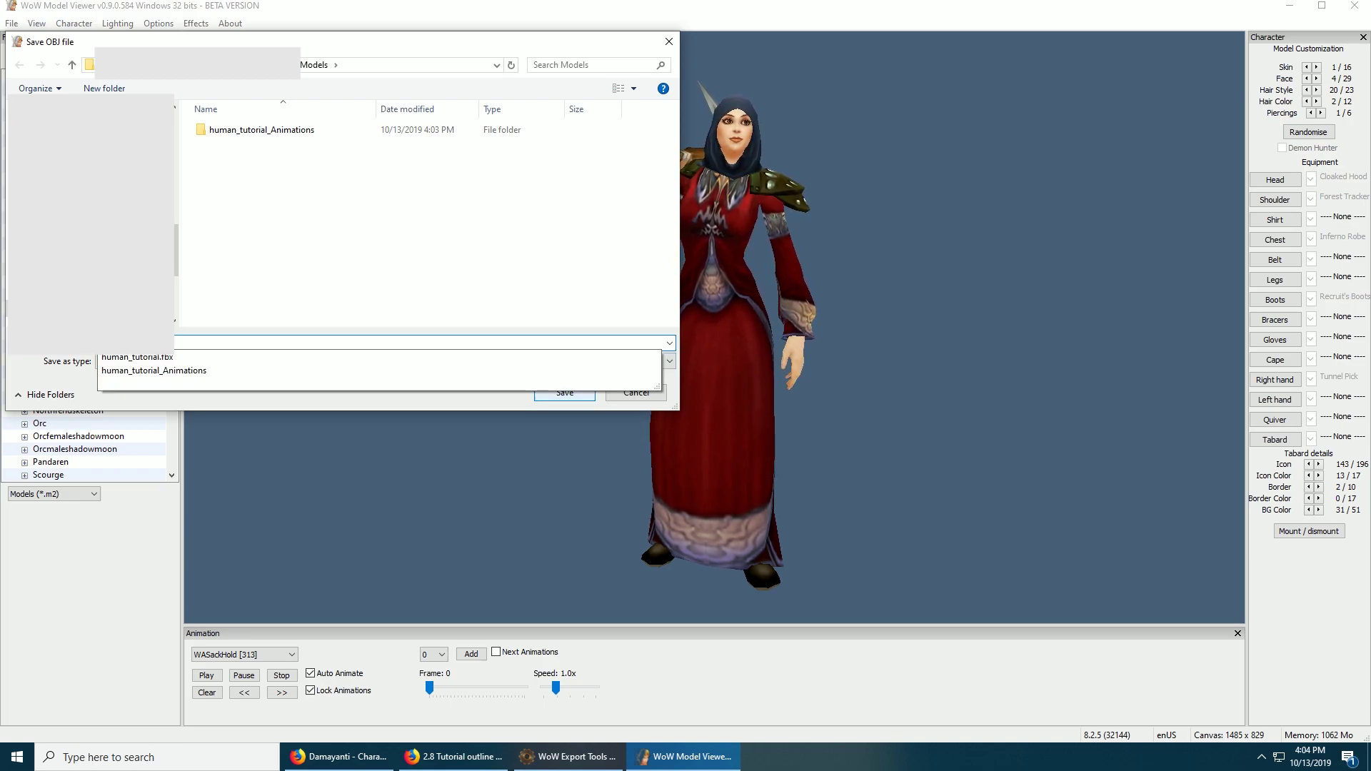
key(Return)
key(Return)
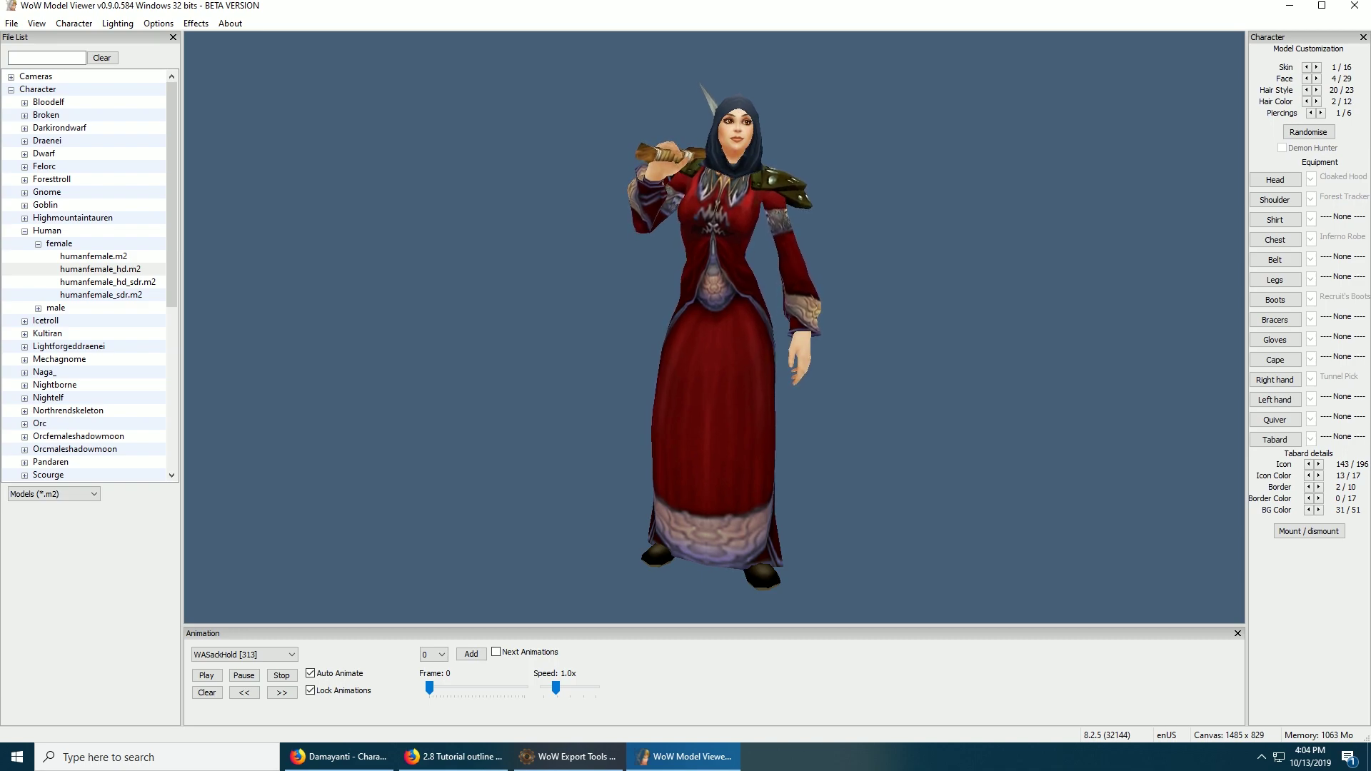
Step: Switch to WoW Export Tools and move its window nearer the centre of the desktop
click(1289, 5)
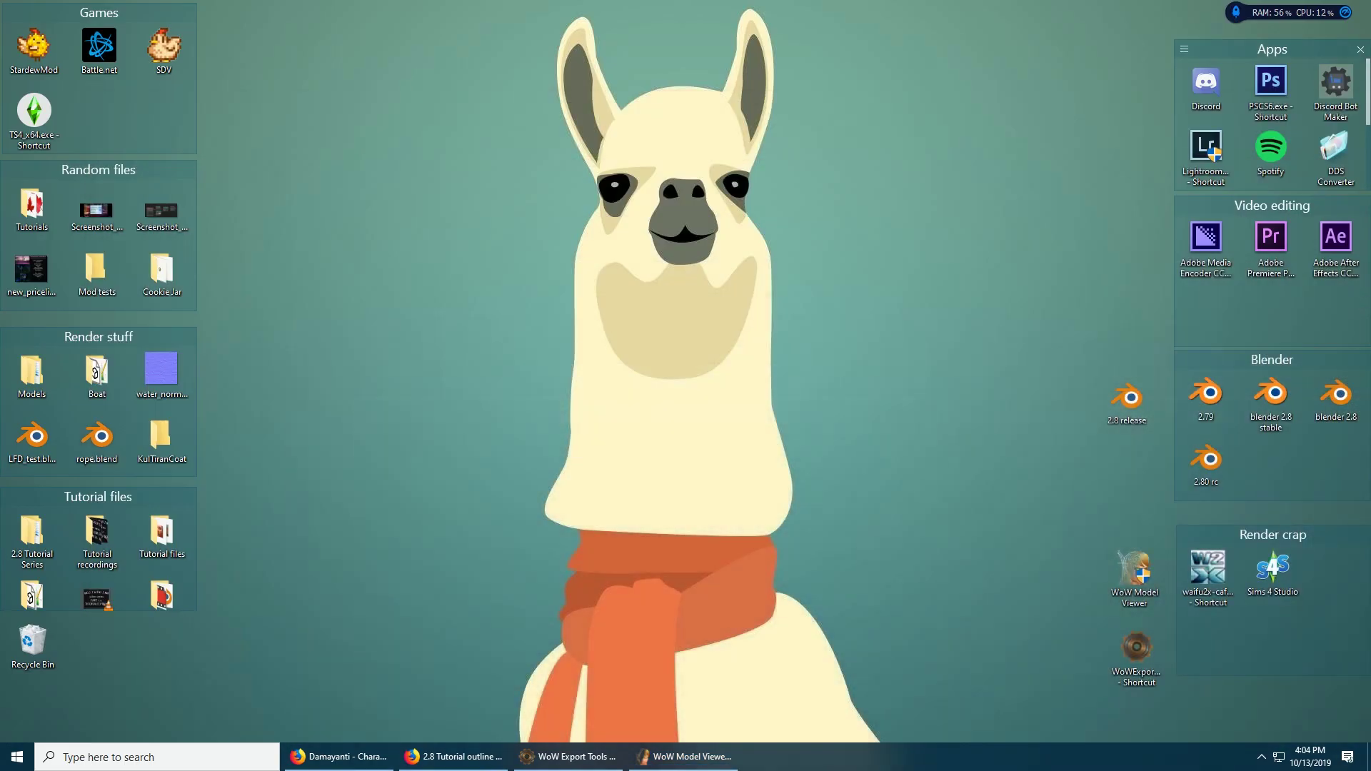
click(568, 756)
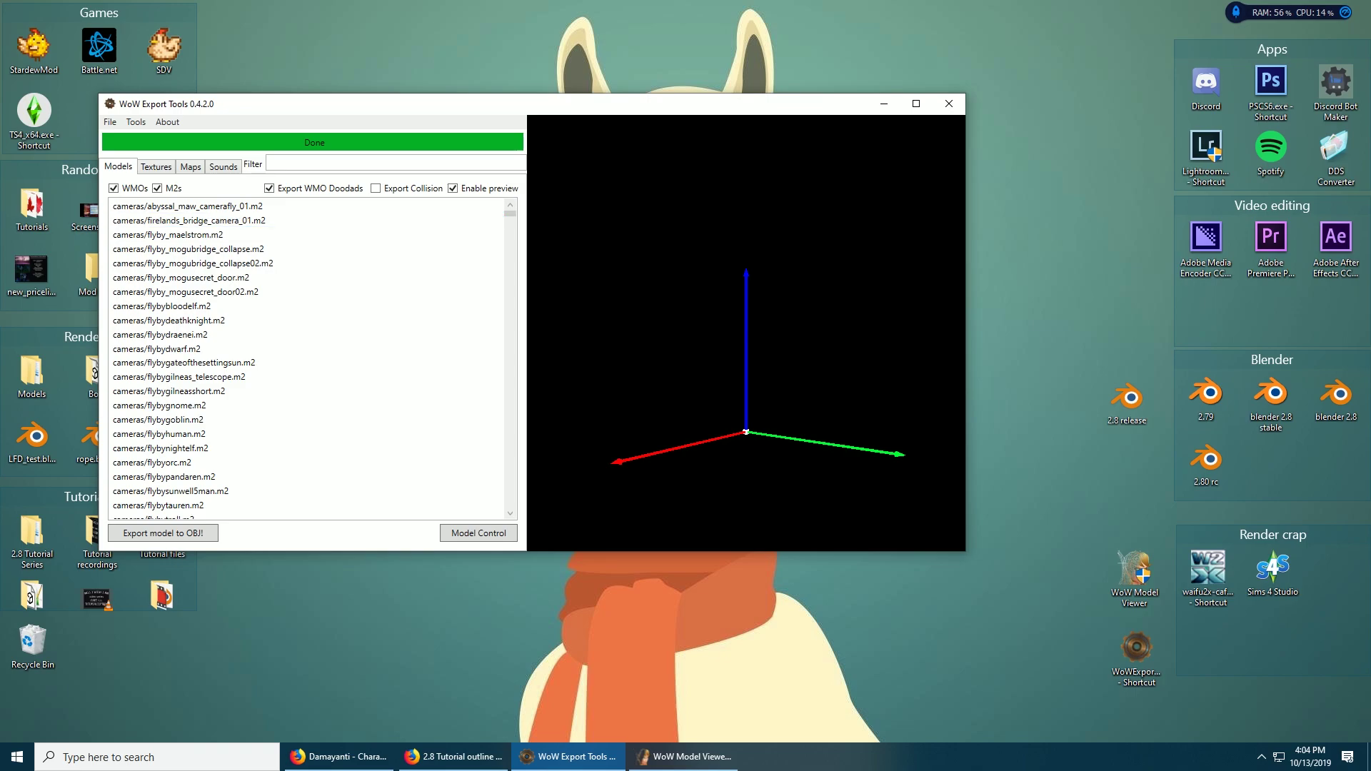
drag(361, 105, 470, 85)
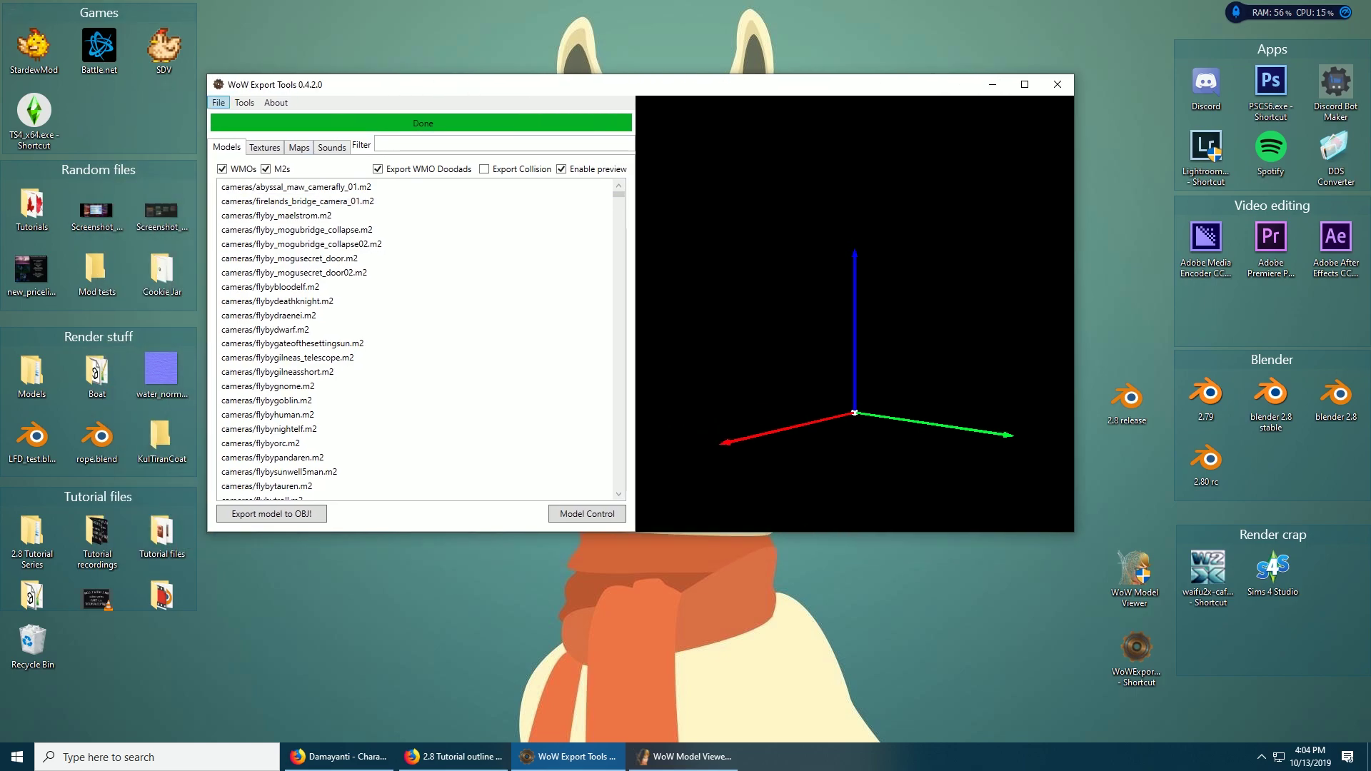
Step: Review the general configuration settings, including the folder picker for the export destination, and leave them without changing anything
click(217, 102)
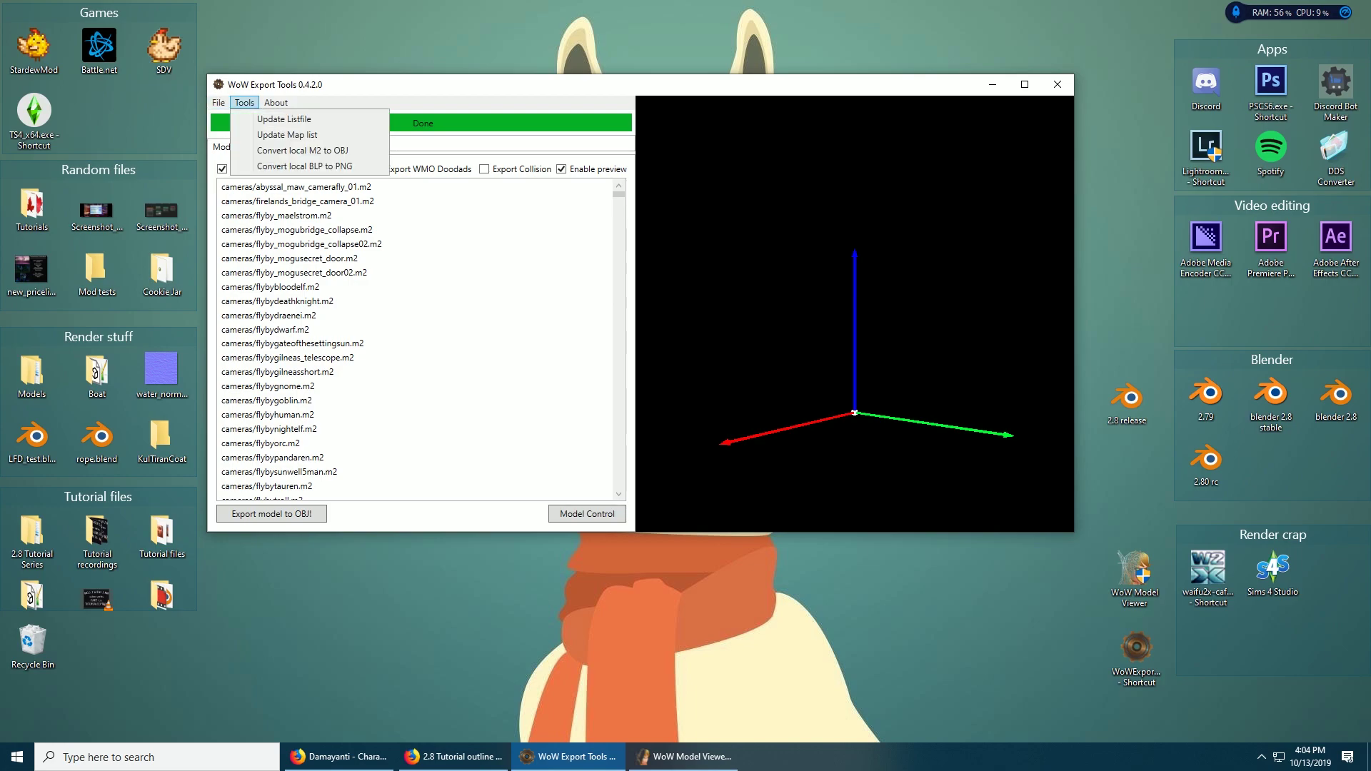
click(244, 102)
click(218, 102)
click(239, 118)
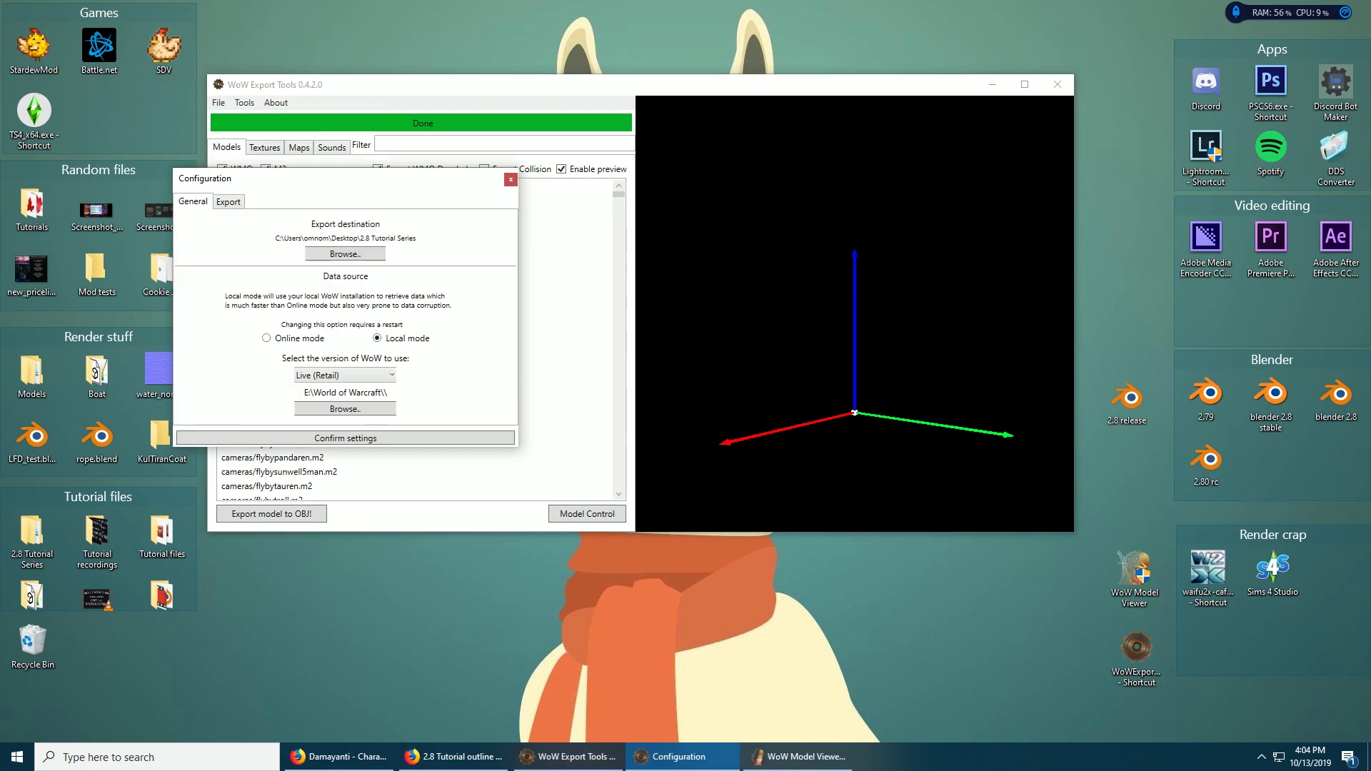
click(345, 253)
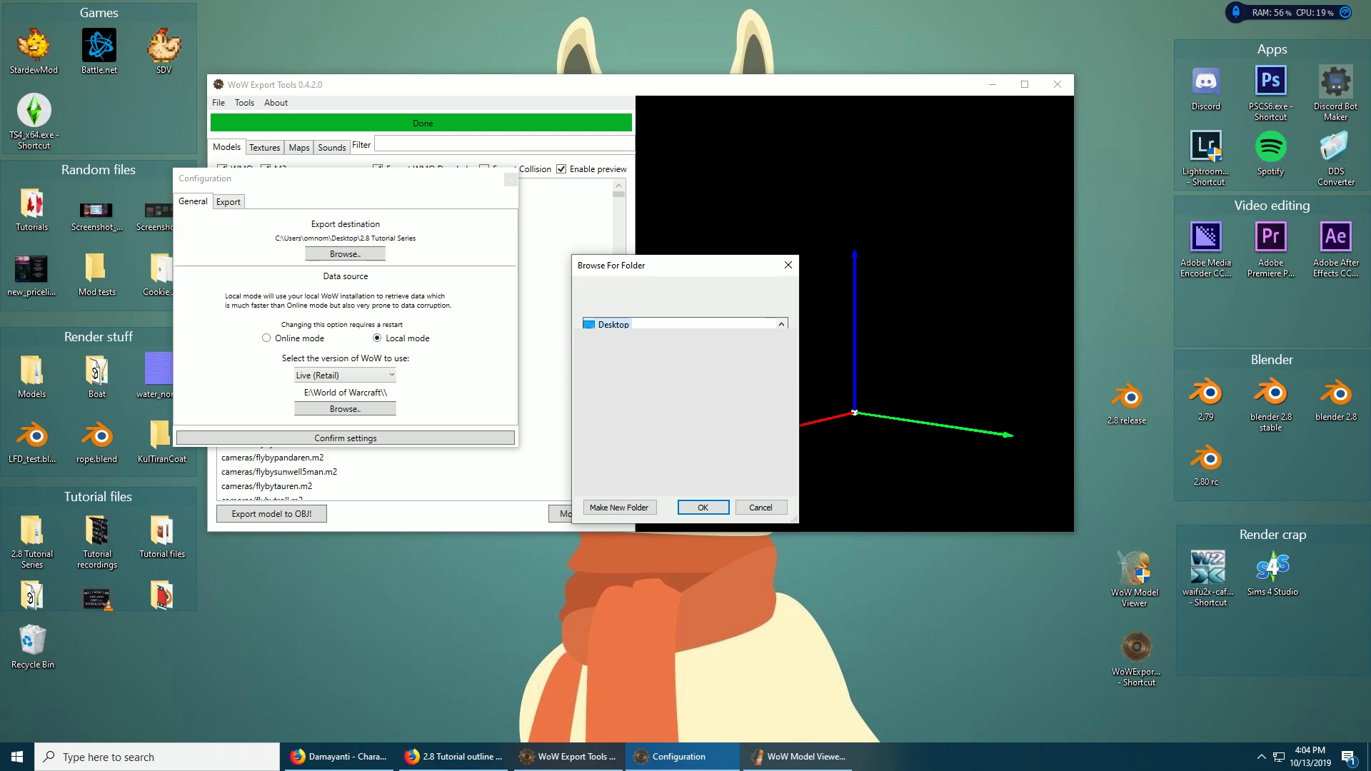
click(761, 507)
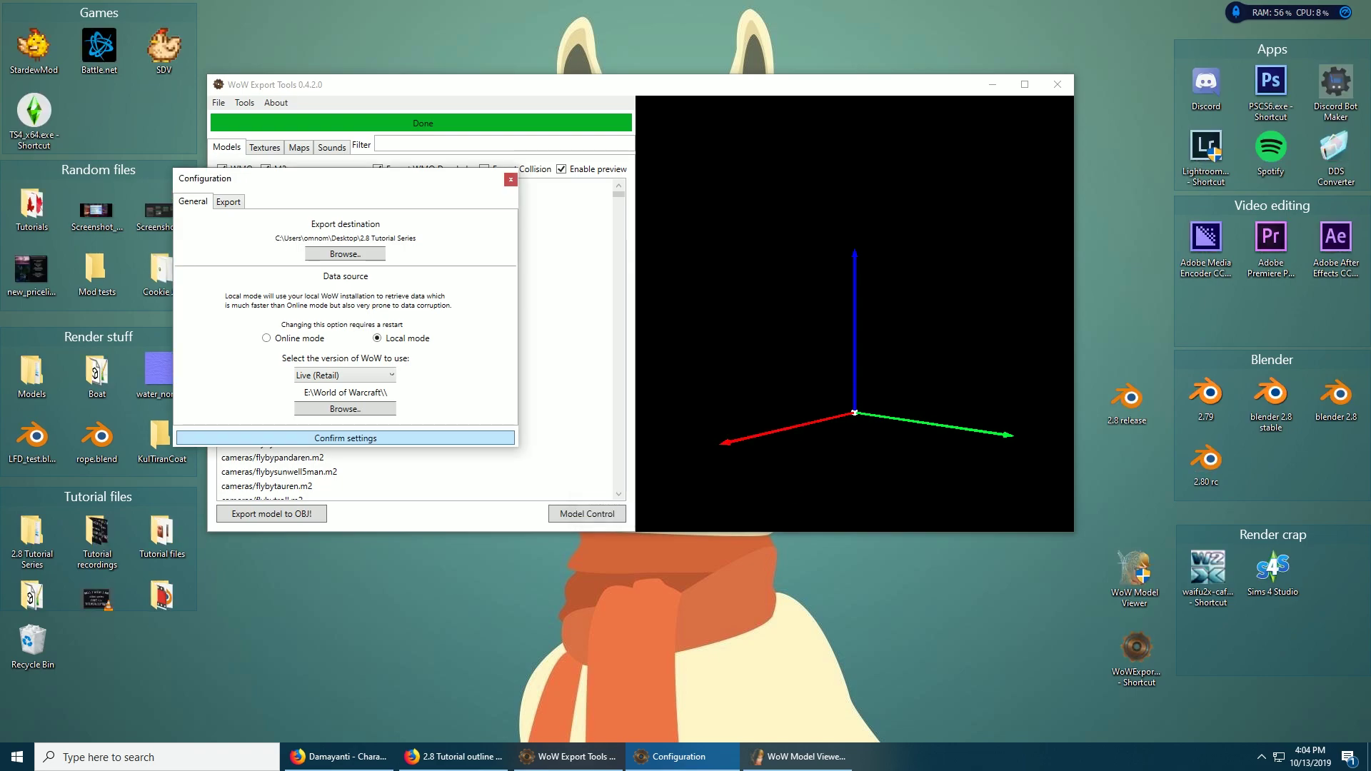
click(510, 179)
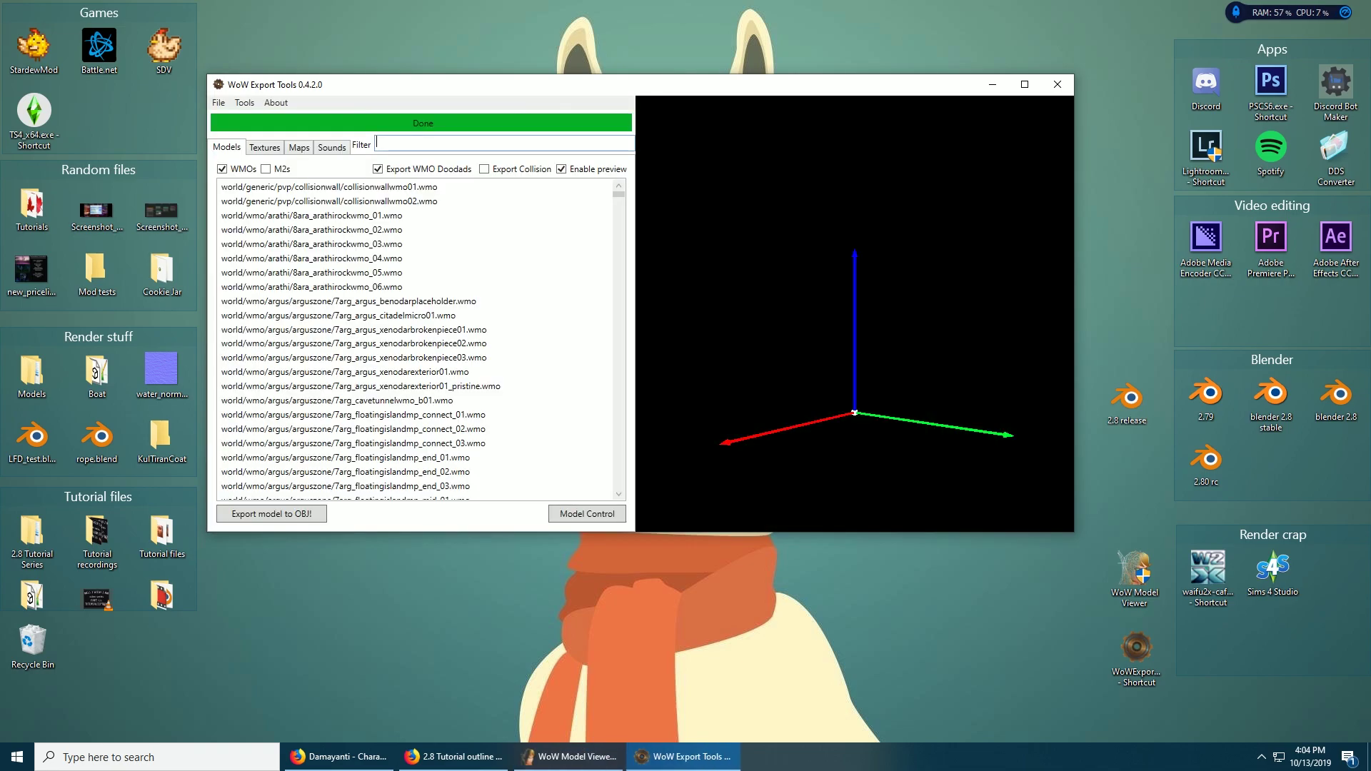
Step: Filter the WMO model list by "house" and load one of the Gilneas houses in the preview
text(house)
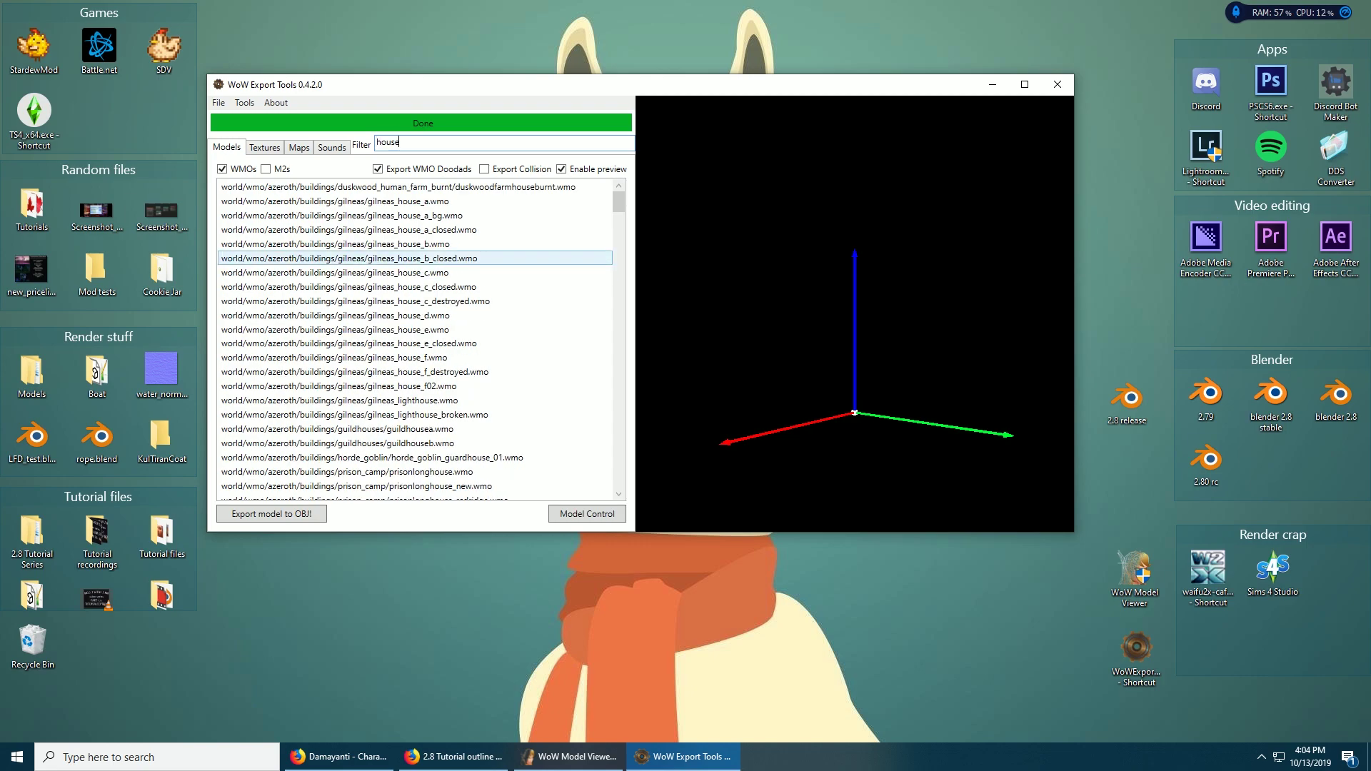
click(415, 244)
scroll(414, 301, down, 5)
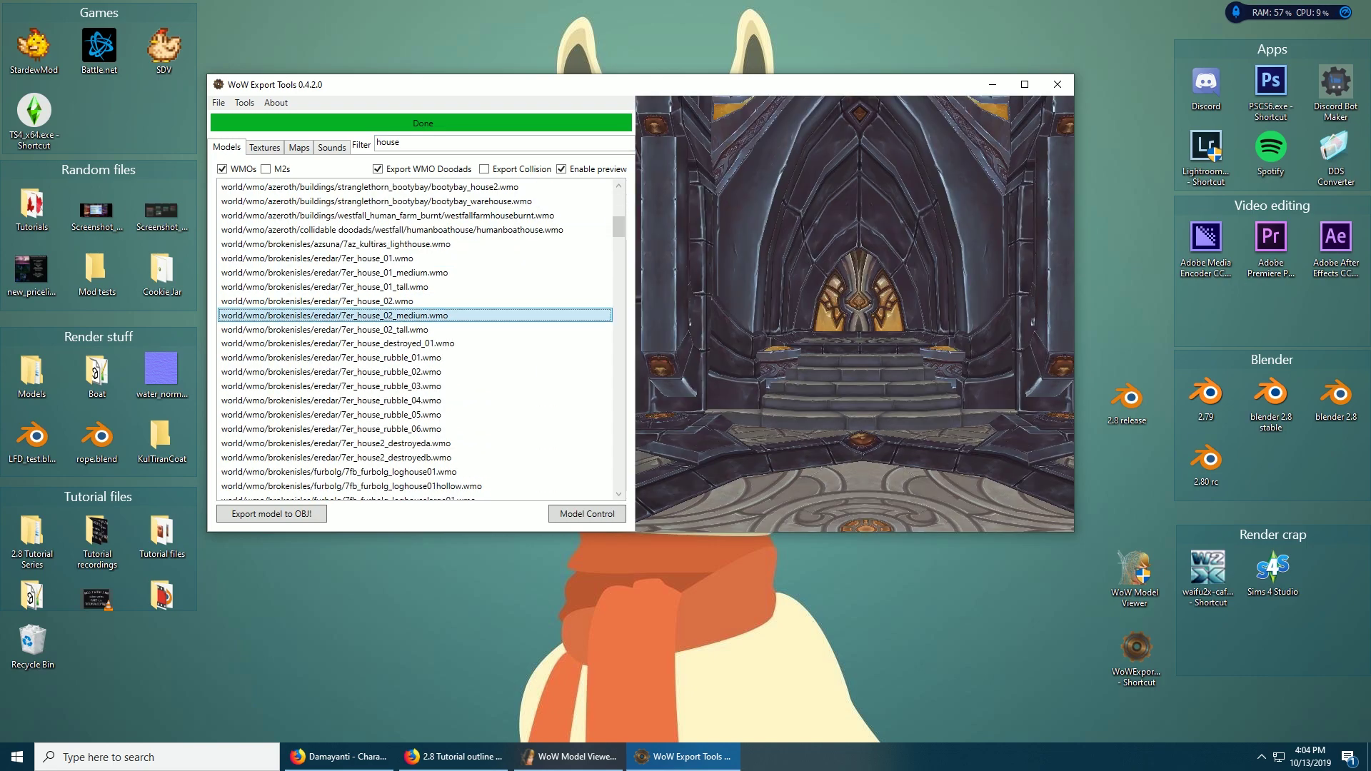
Step: Preview the filtered house models one after another, from the Broken Isles eredar houses through to the Kul Tiras human medium houses
key(Down)
click(414, 286)
click(414, 272)
click(414, 286)
click(414, 301)
click(414, 315)
click(415, 330)
key(Down)
key(Down)
key(Down)
key(Down)
key(Down)
key(Down)
key(Down)
key(Down)
key(Down)
key(Down)
key(Down)
key(Down)
key(Down)
key(Down)
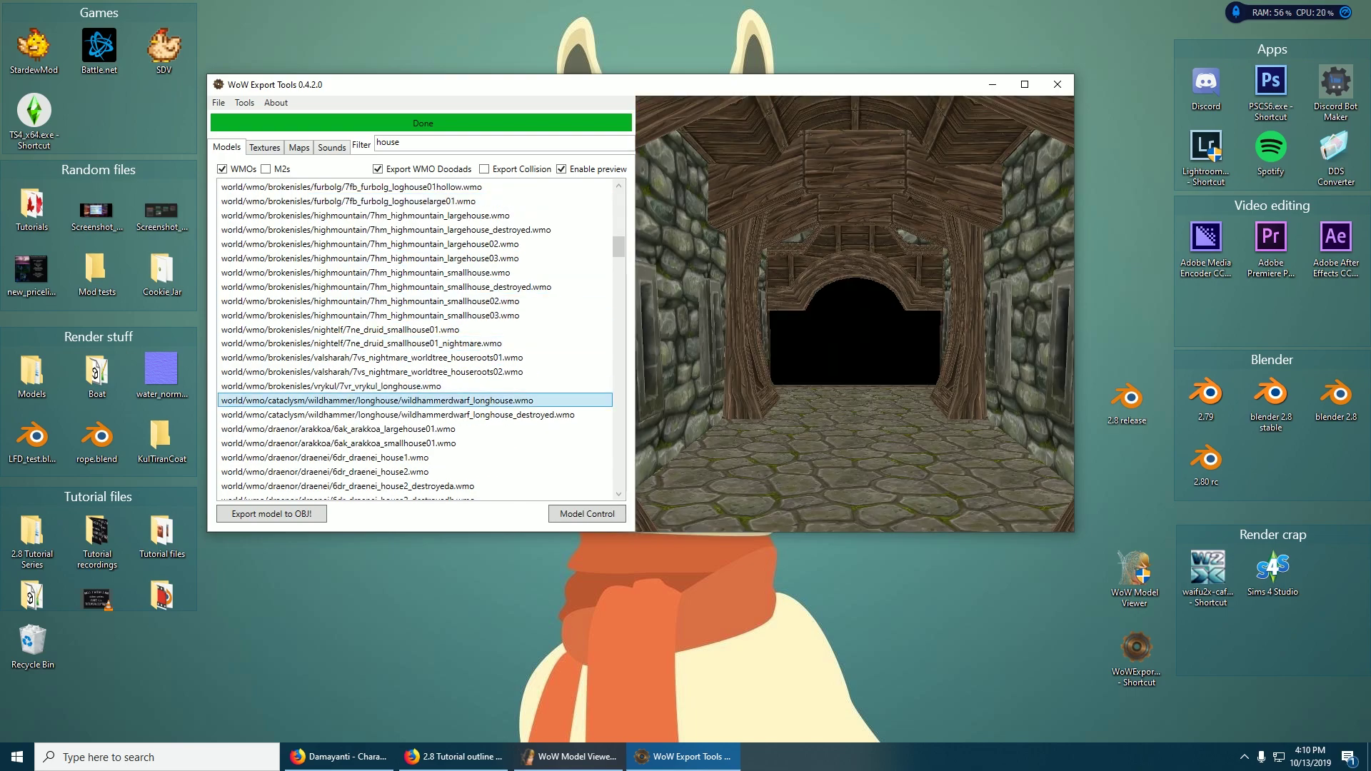
key(Down)
key(Down)
key(Down)
key(Down)
key(Down)
key(Down)
key(Down)
key(Down)
key(Down)
key(Down)
key(Down)
key(Down)
key(Down)
key(Down)
key(Down)
key(Down)
key(Down)
key(Down)
key(Down)
key(Down)
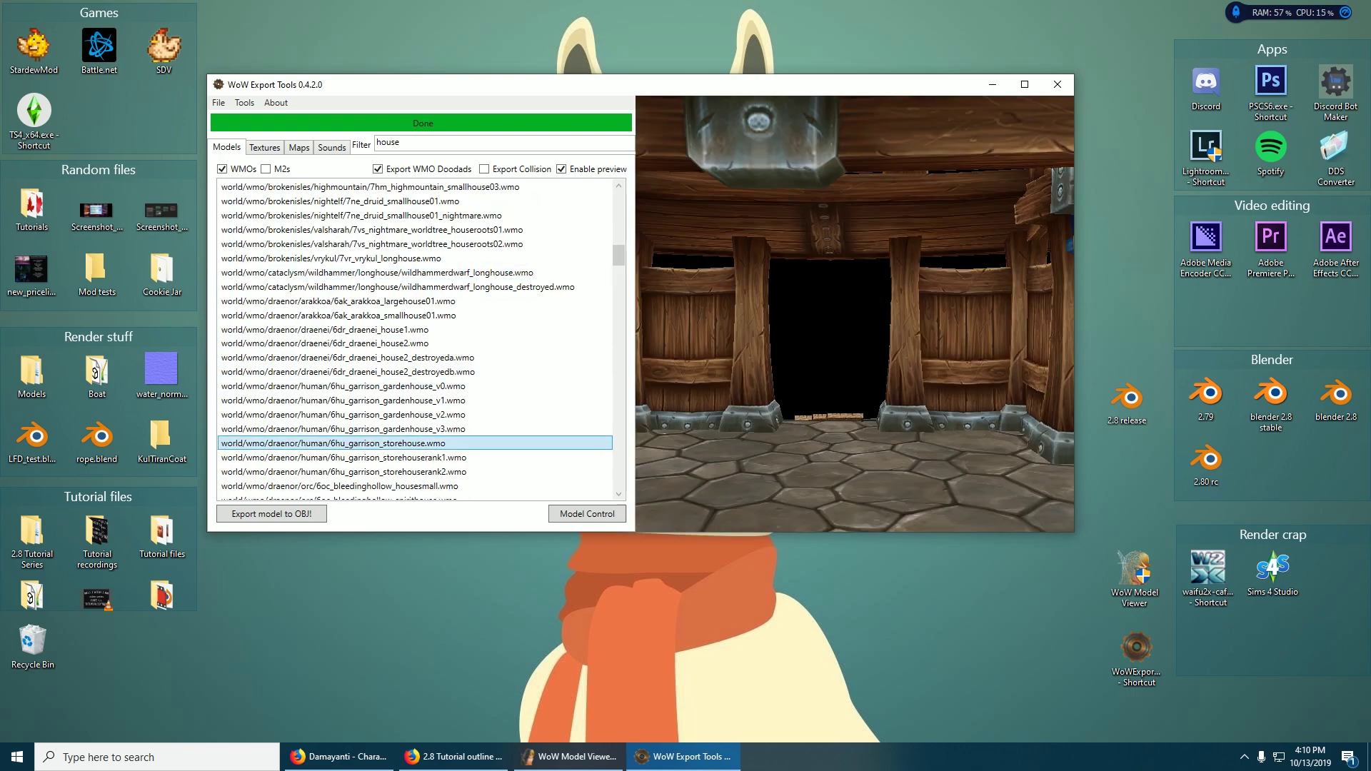
key(Down)
key(Down)
key(Down)
key(Down)
key(Down)
key(Down)
key(Down)
key(Down)
key(Down)
key(Down)
key(Down)
key(Down)
key(Down)
key(Down)
key(Down)
key(Down)
key(Down)
key(Down)
key(Down)
key(Down)
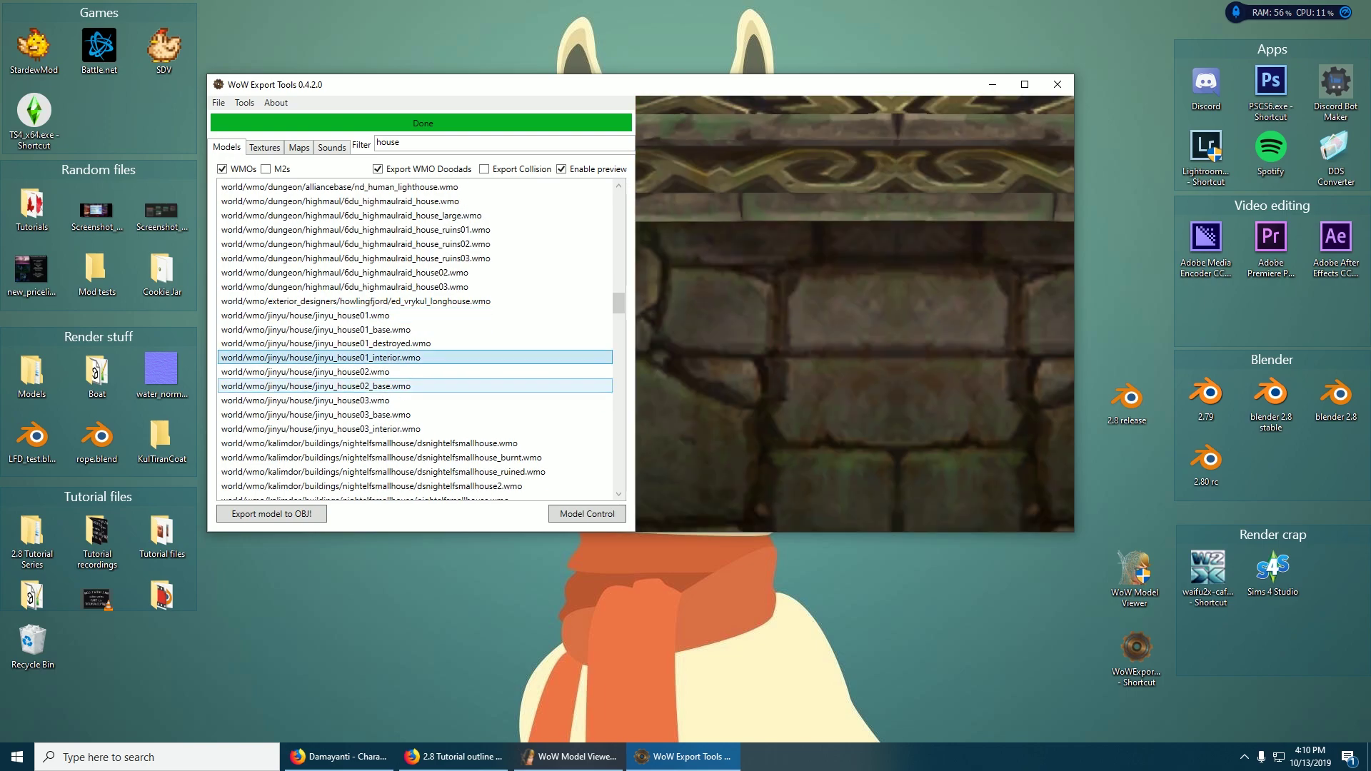
key(Down)
key(Down)
key(Down)
key(Down)
key(Down)
key(Down)
key(Down)
key(Down)
key(Down)
key(Down)
key(Down)
key(Down)
key(Down)
key(Down)
key(Down)
key(Down)
key(Down)
key(Down)
key(Down)
key(Down)
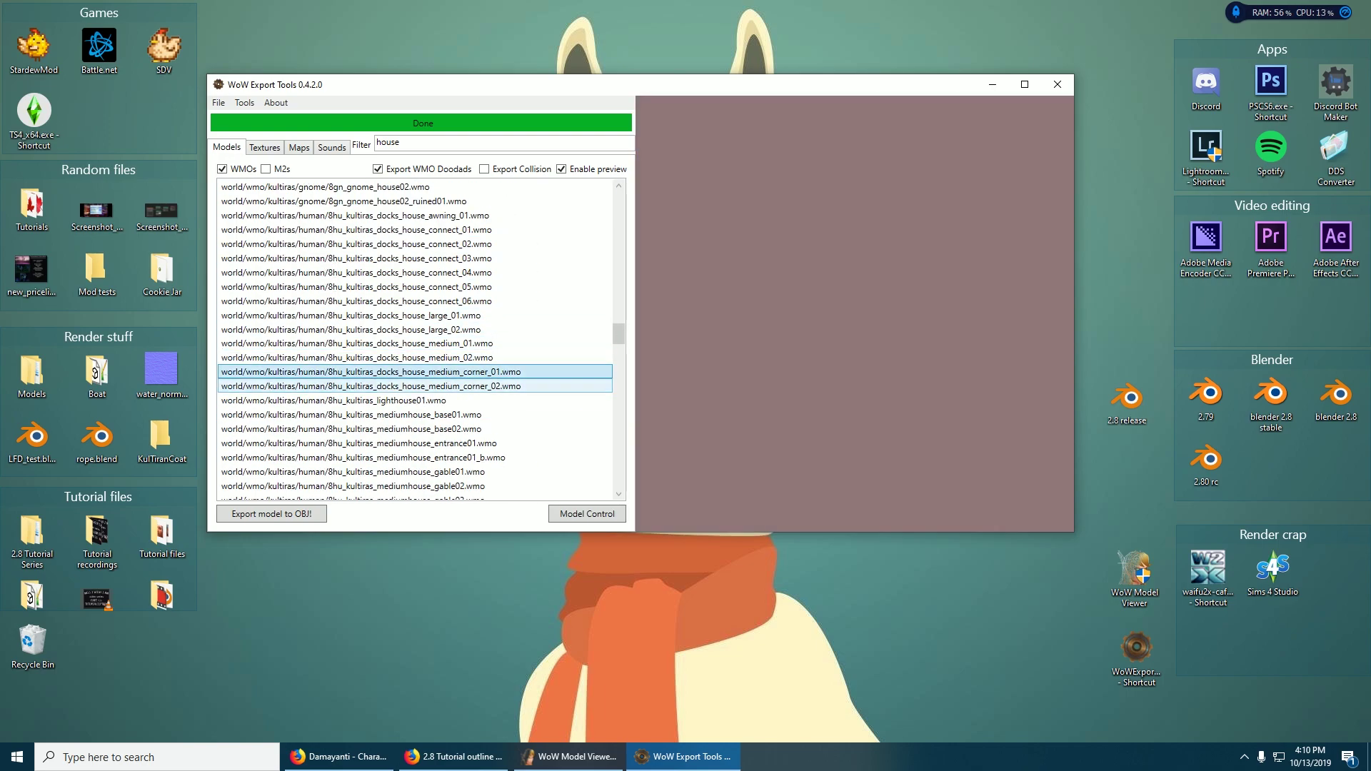
key(Down)
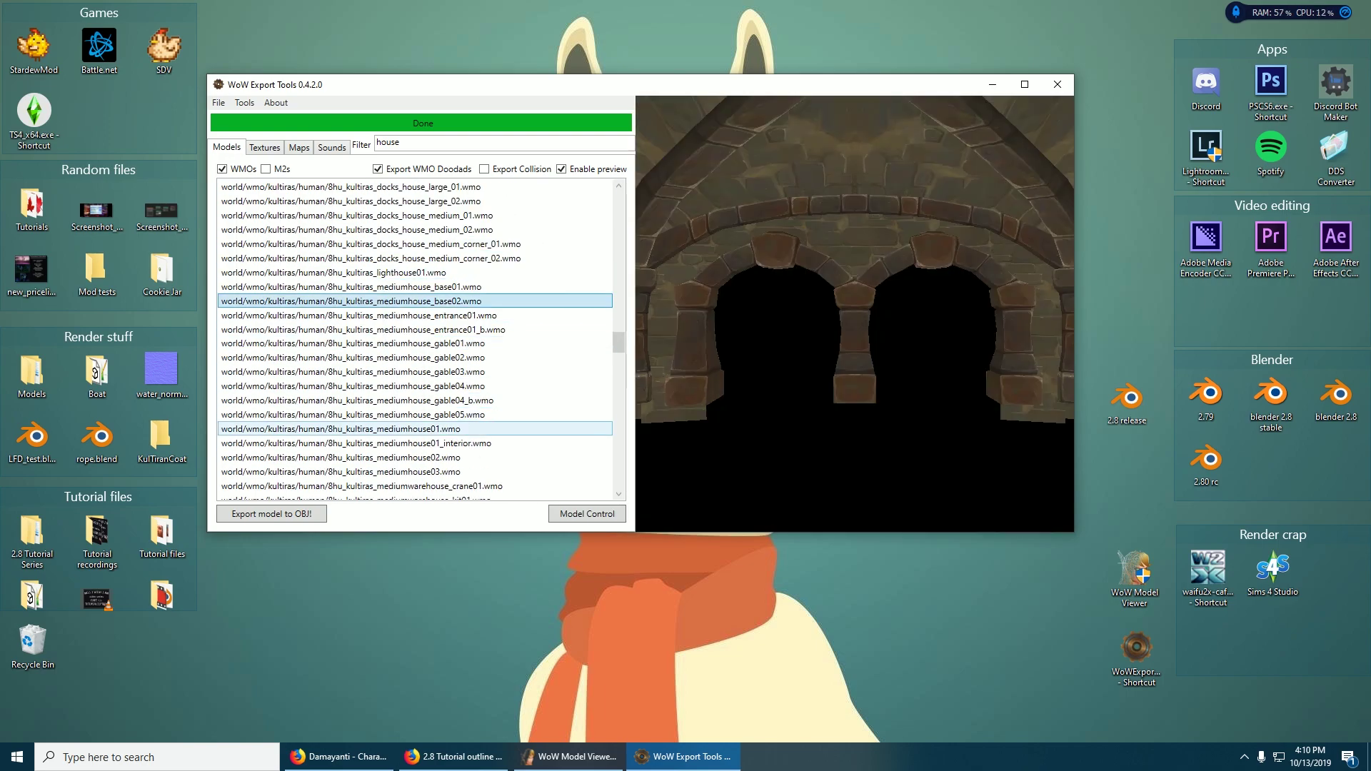
Step: Export the 8hu_kultiras_mediumhouse01_interior.wmo model to OBJ, including its WMO doodads
click(340, 429)
click(340, 442)
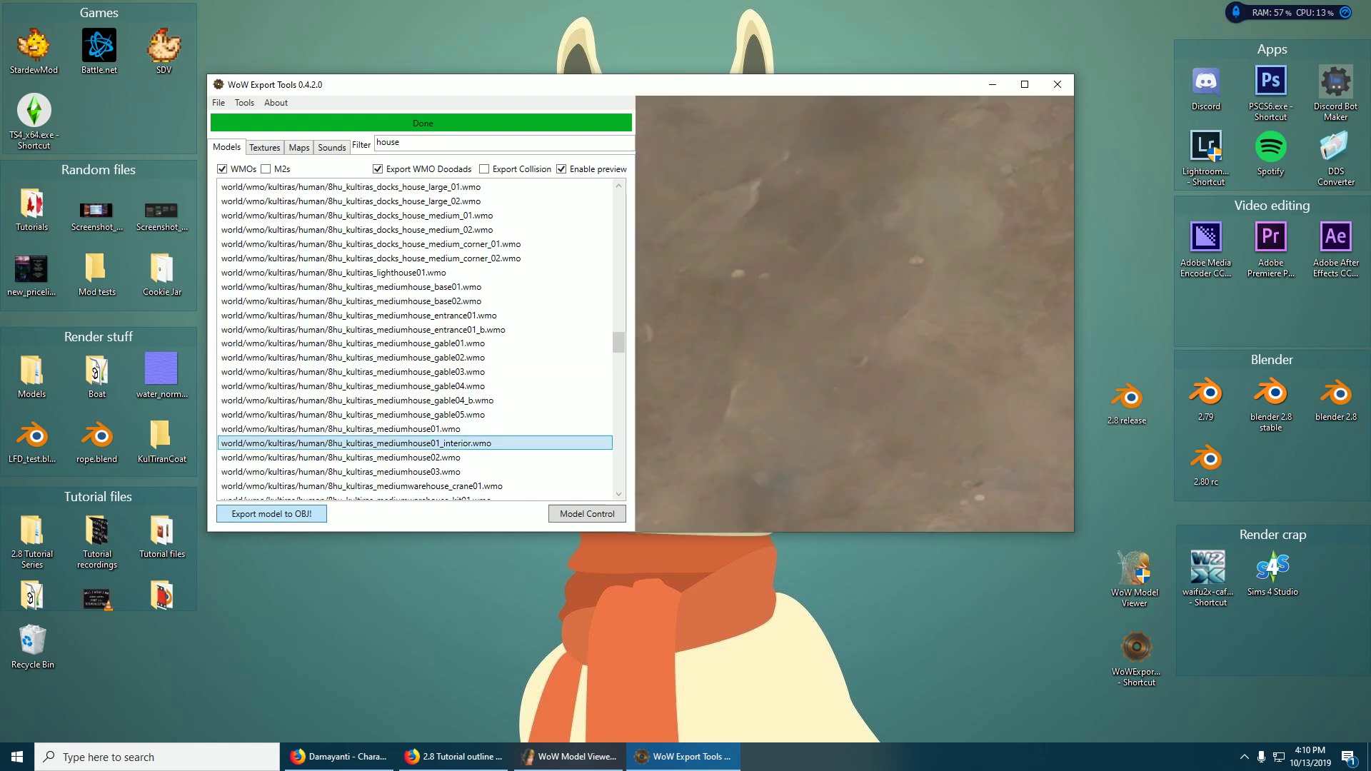
click(271, 513)
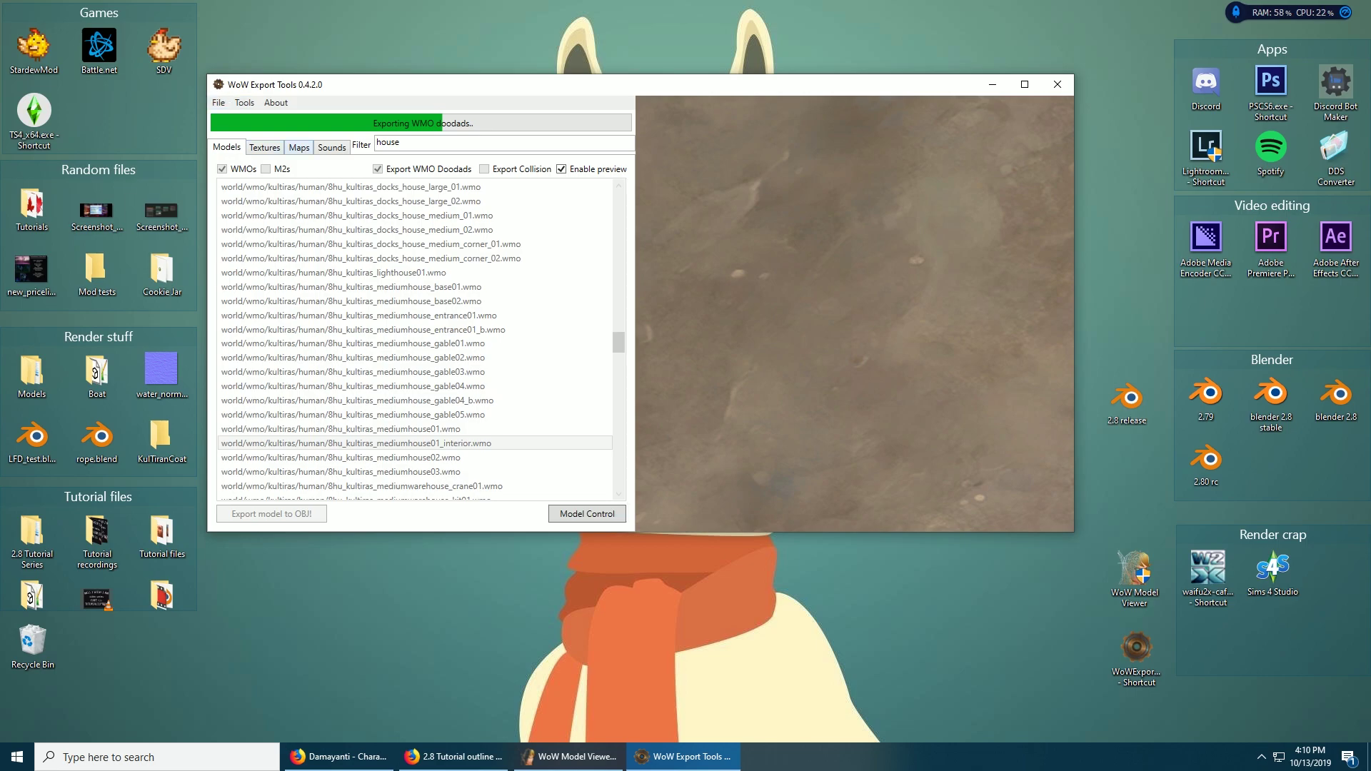
Step: Show the list of exportable maps and clear the "house" filter
click(298, 147)
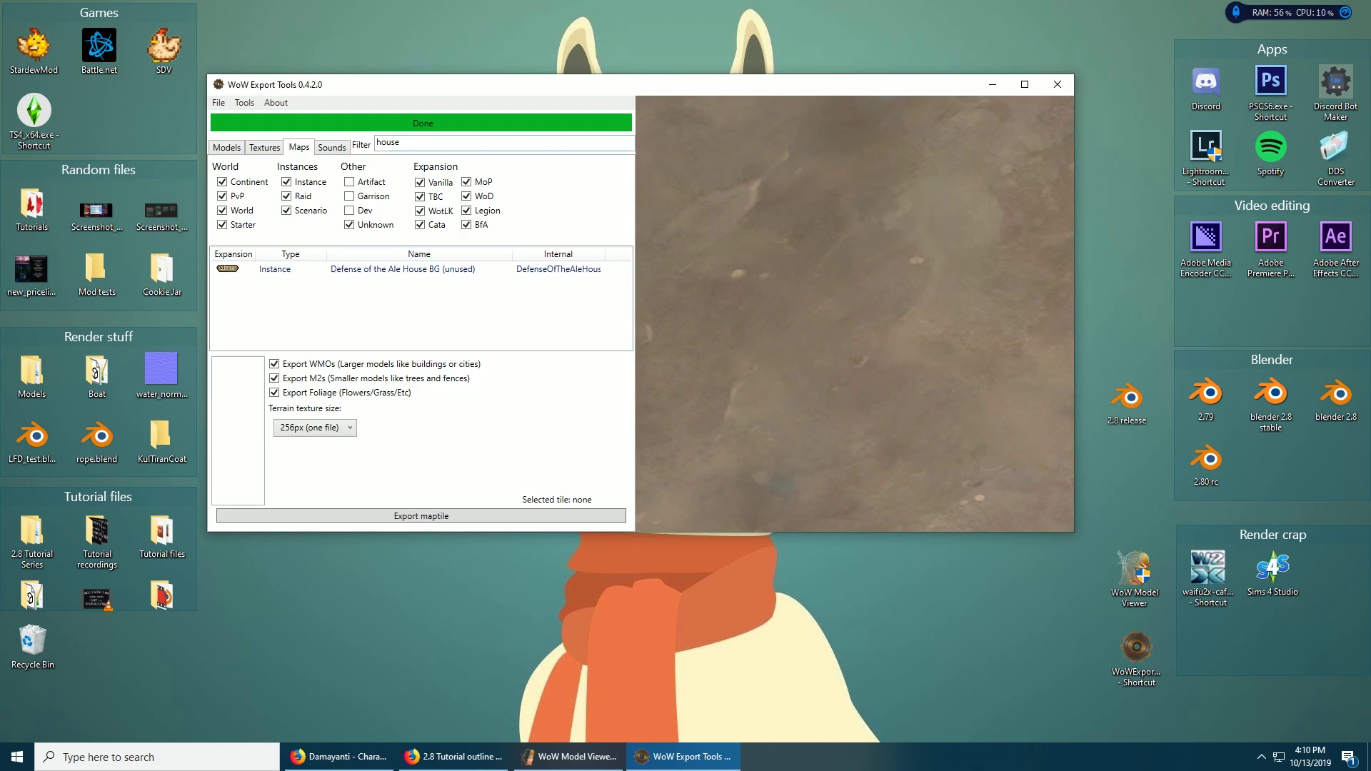
drag(400, 142, 375, 142)
key(BackSpace)
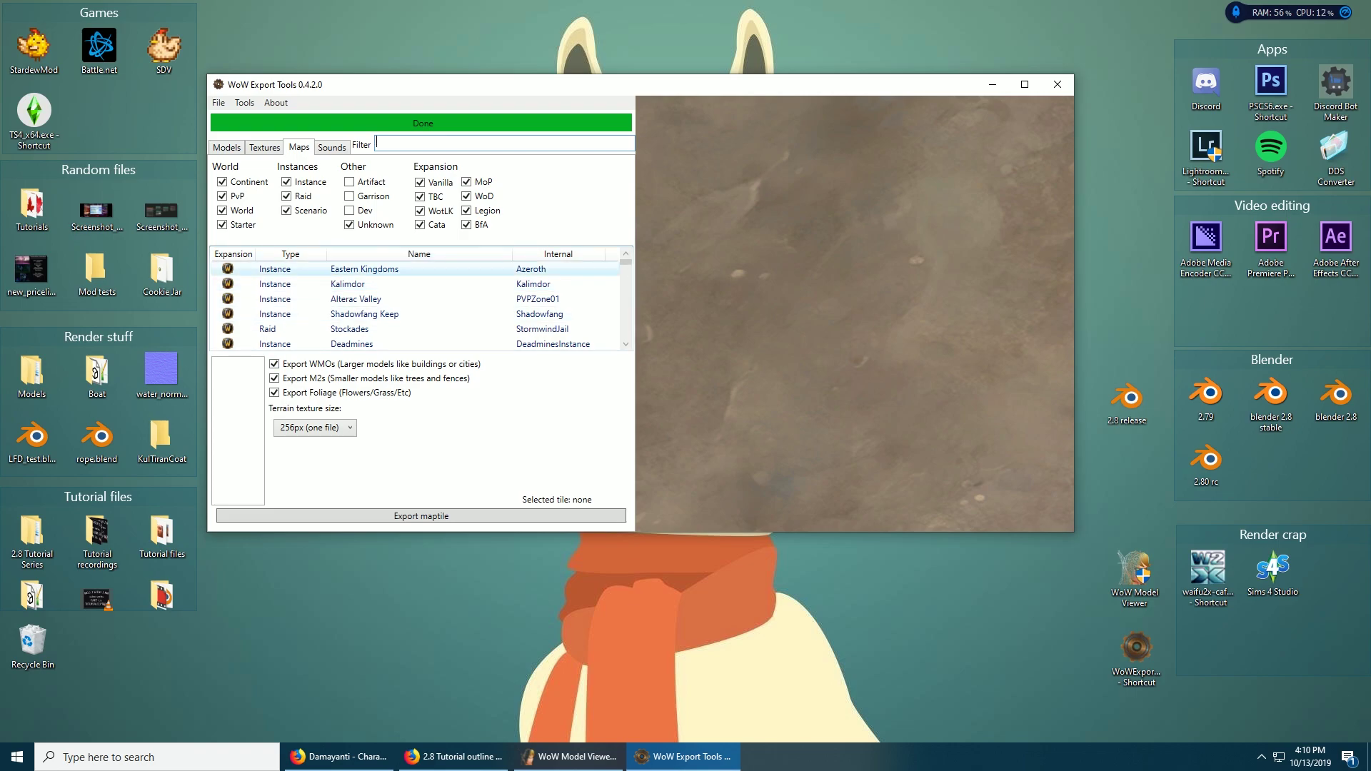
Step: Select the Eastern Kingdoms map and preview several of its tiles, including 38_20 and 42_24
click(364, 268)
click(229, 408)
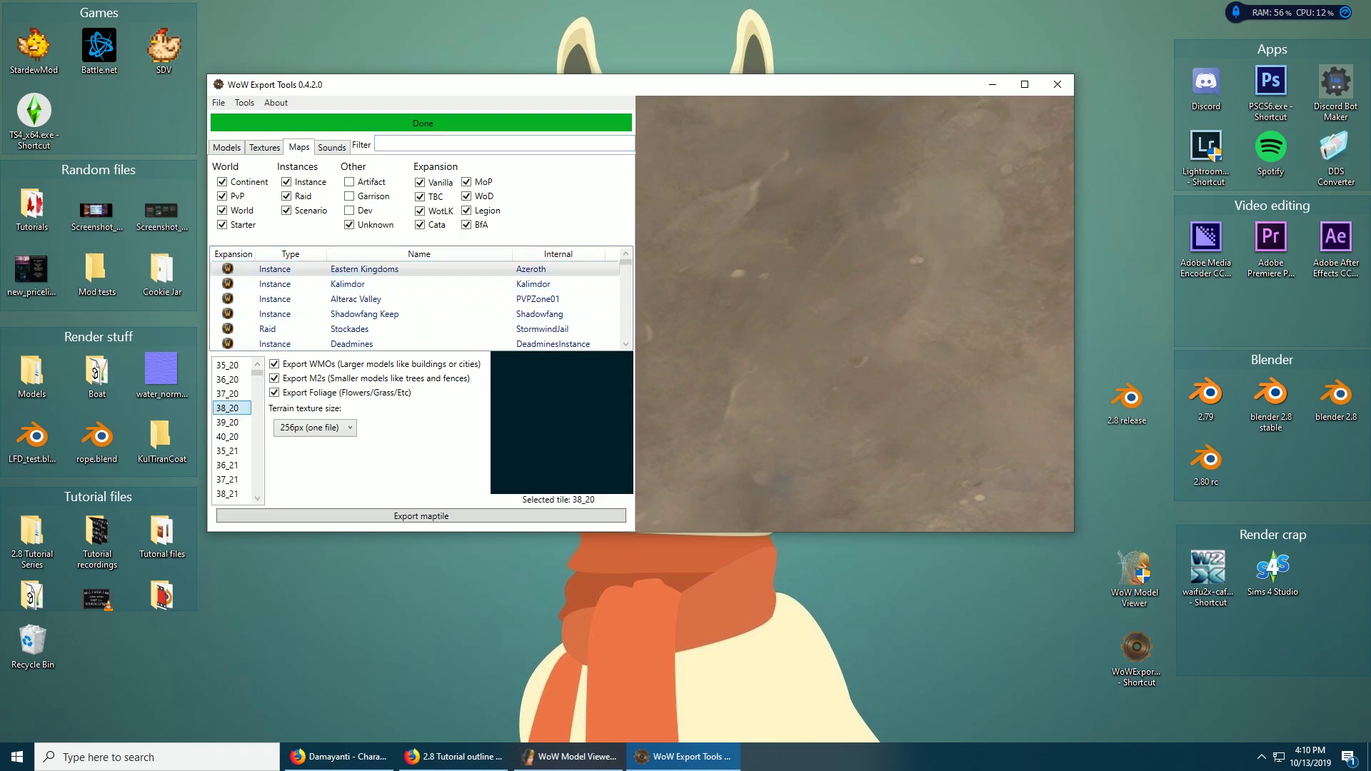
scroll(230, 408, down, 5)
scroll(230, 451, down, 4)
click(230, 451)
click(230, 479)
scroll(230, 479, down, 6)
click(227, 465)
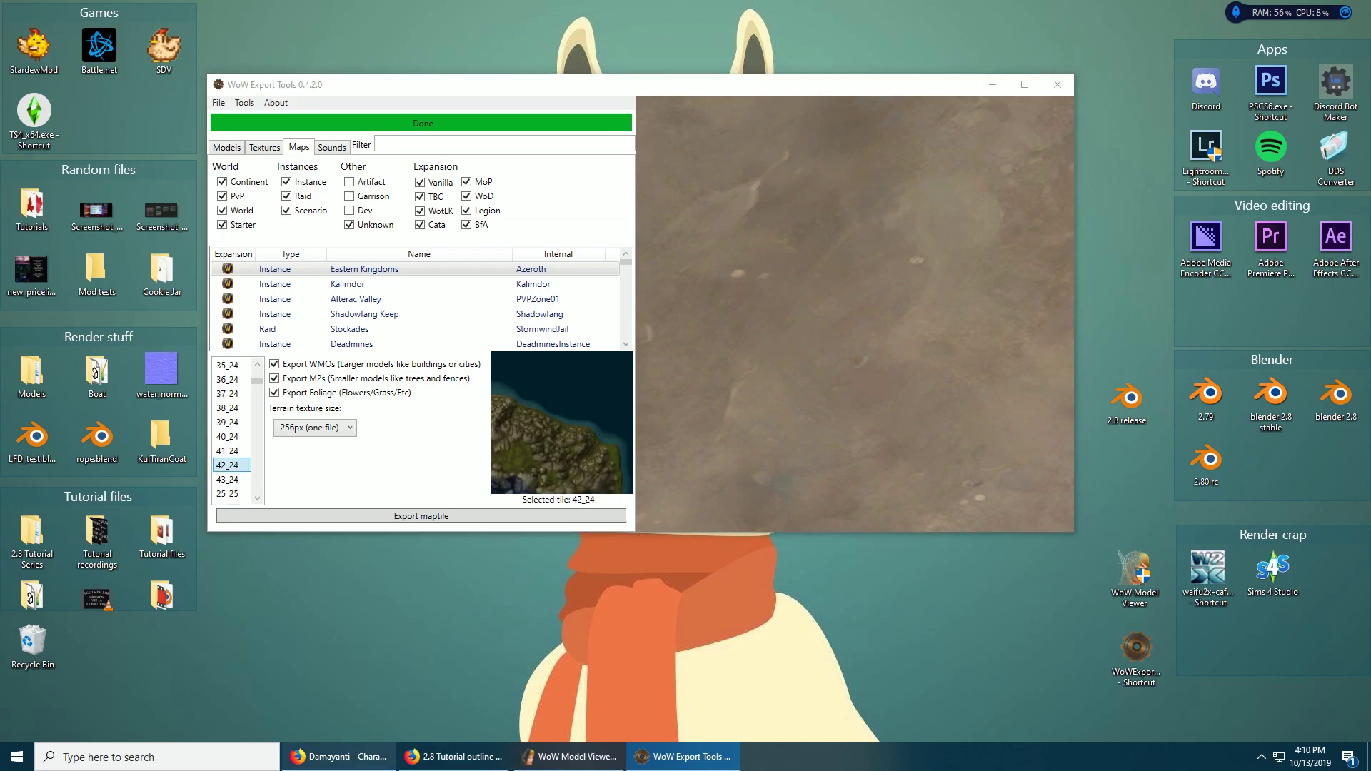
Step: Switch to Firefox, load wow.tools and open its minimap browser
click(336, 756)
text(wow.tools/)
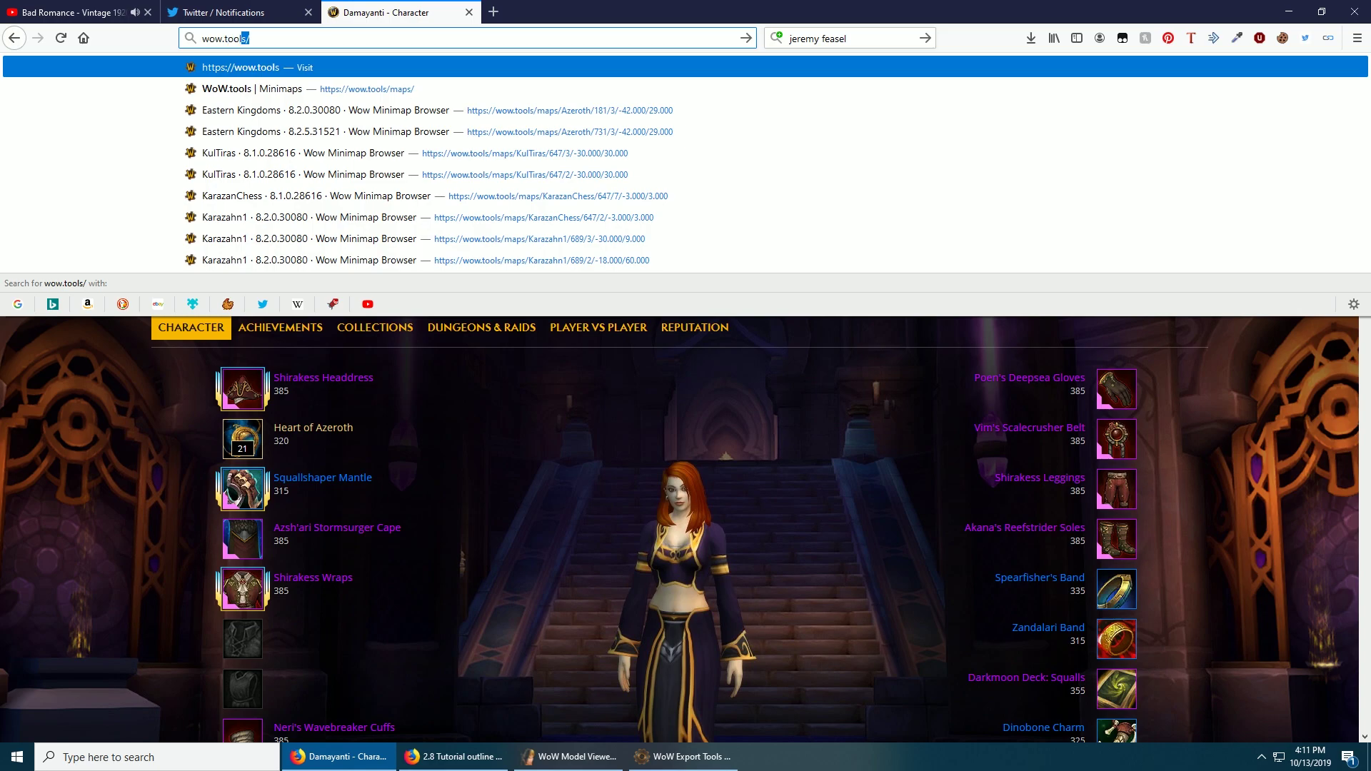
key(Return)
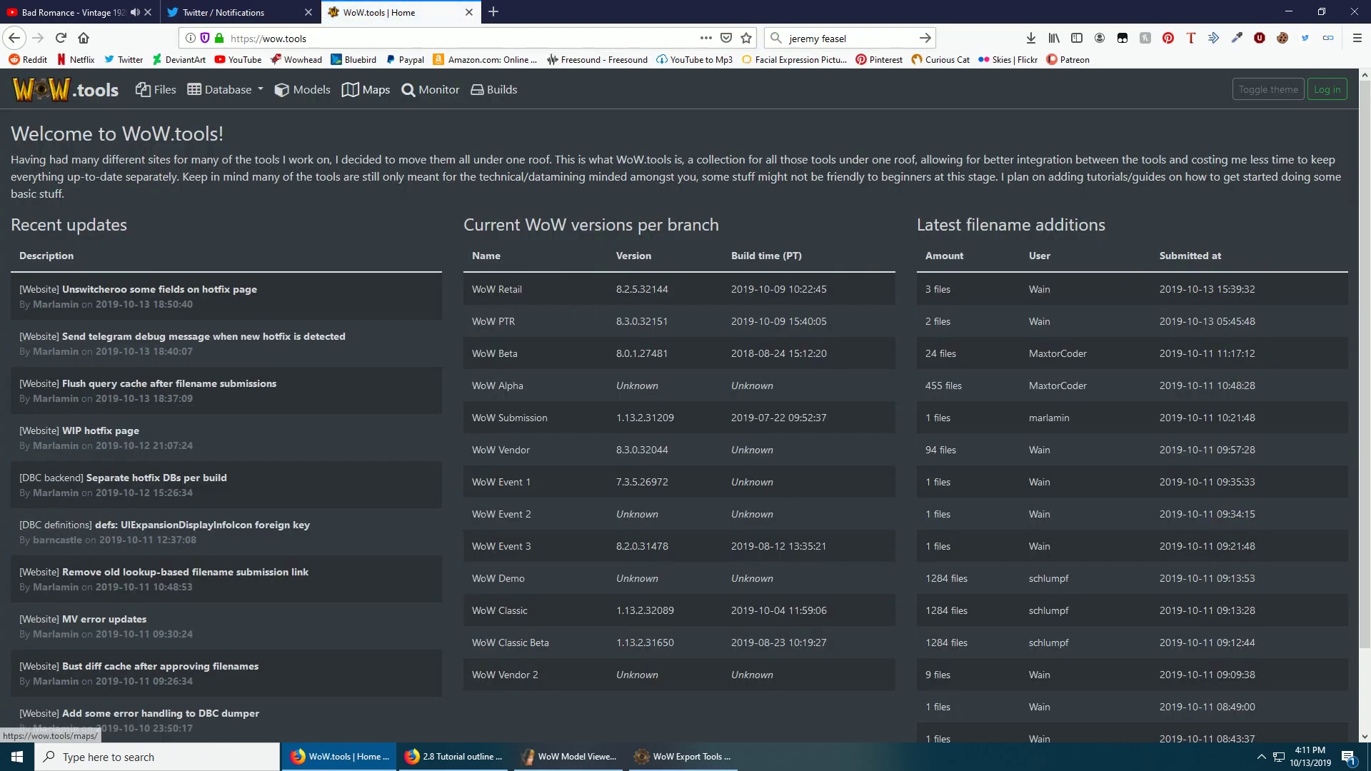
click(366, 89)
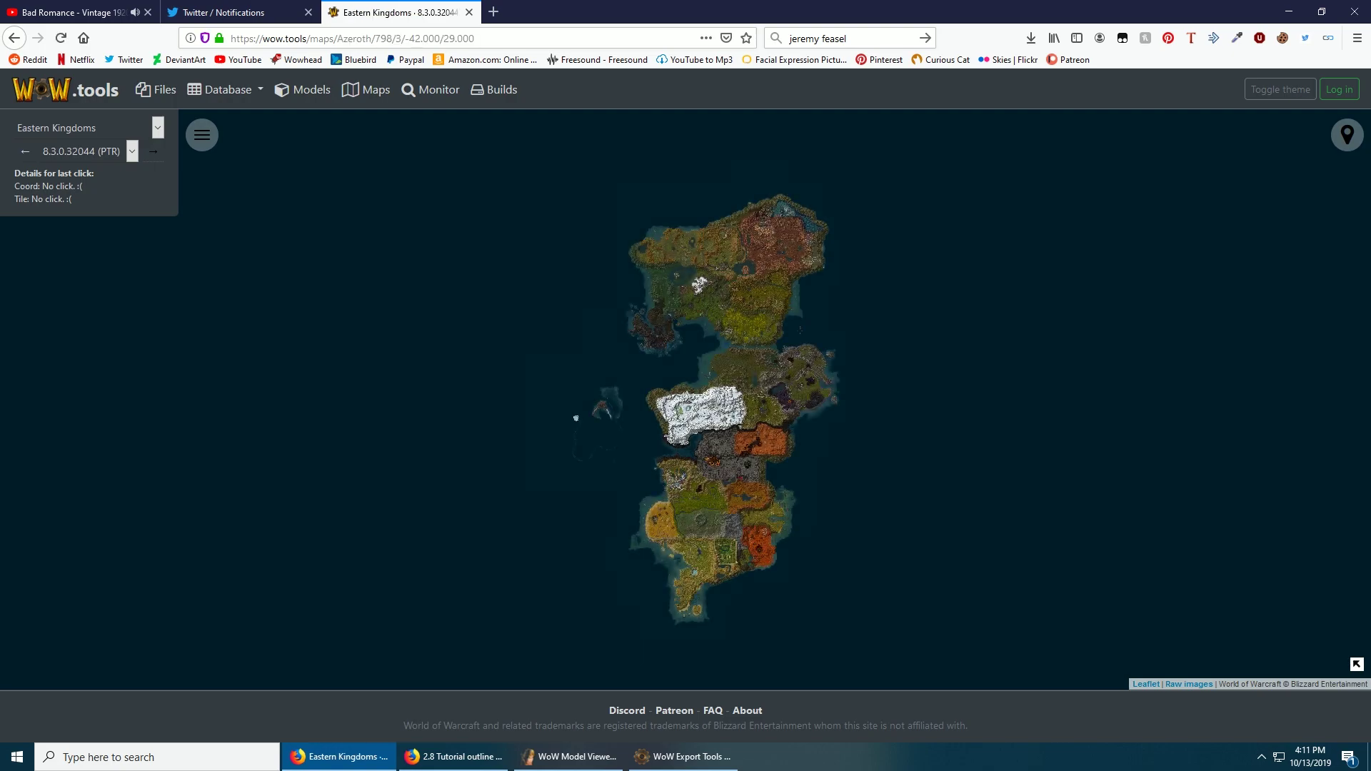
Step: Display the Kalimdor minimap and zoom in on the southeastern desert to look up the tile number of a spot there
click(86, 127)
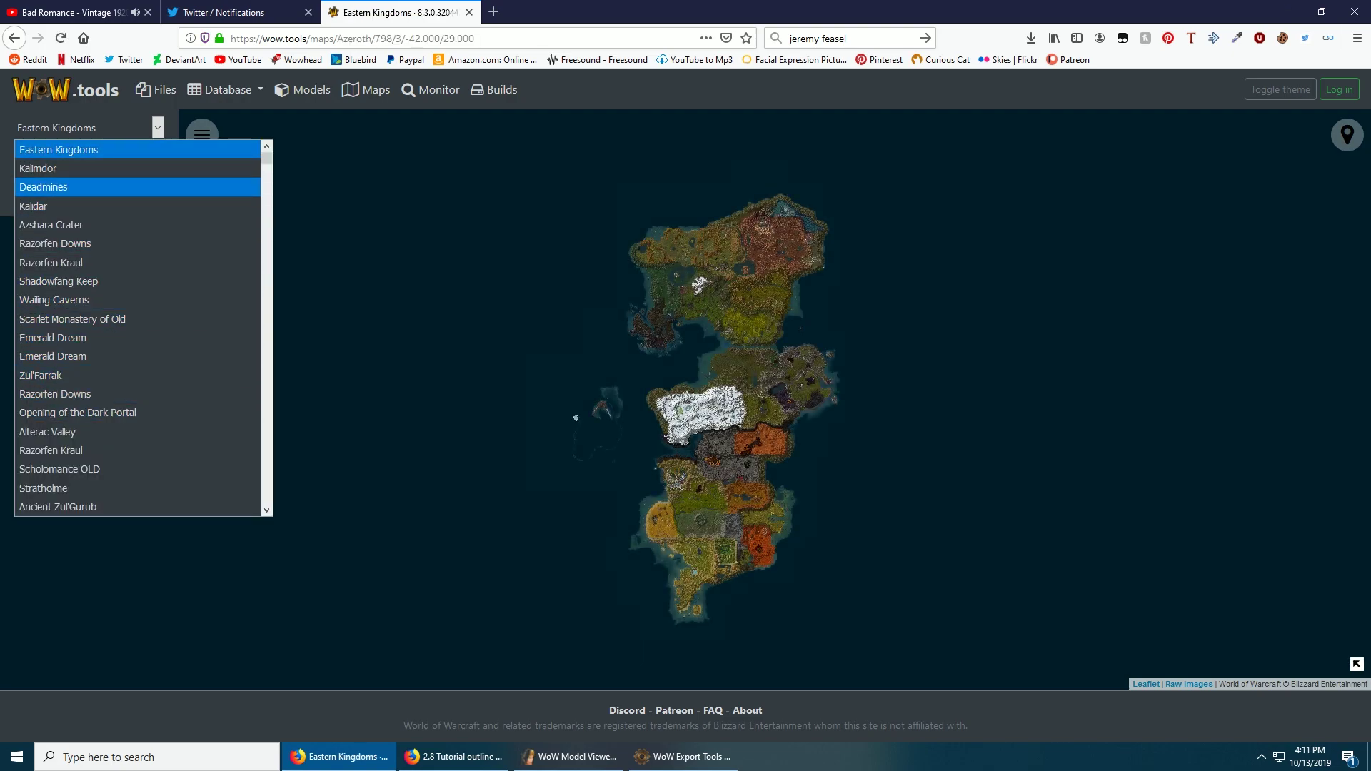
click(42, 168)
drag(685, 385, 633, 358)
double_click(676, 526)
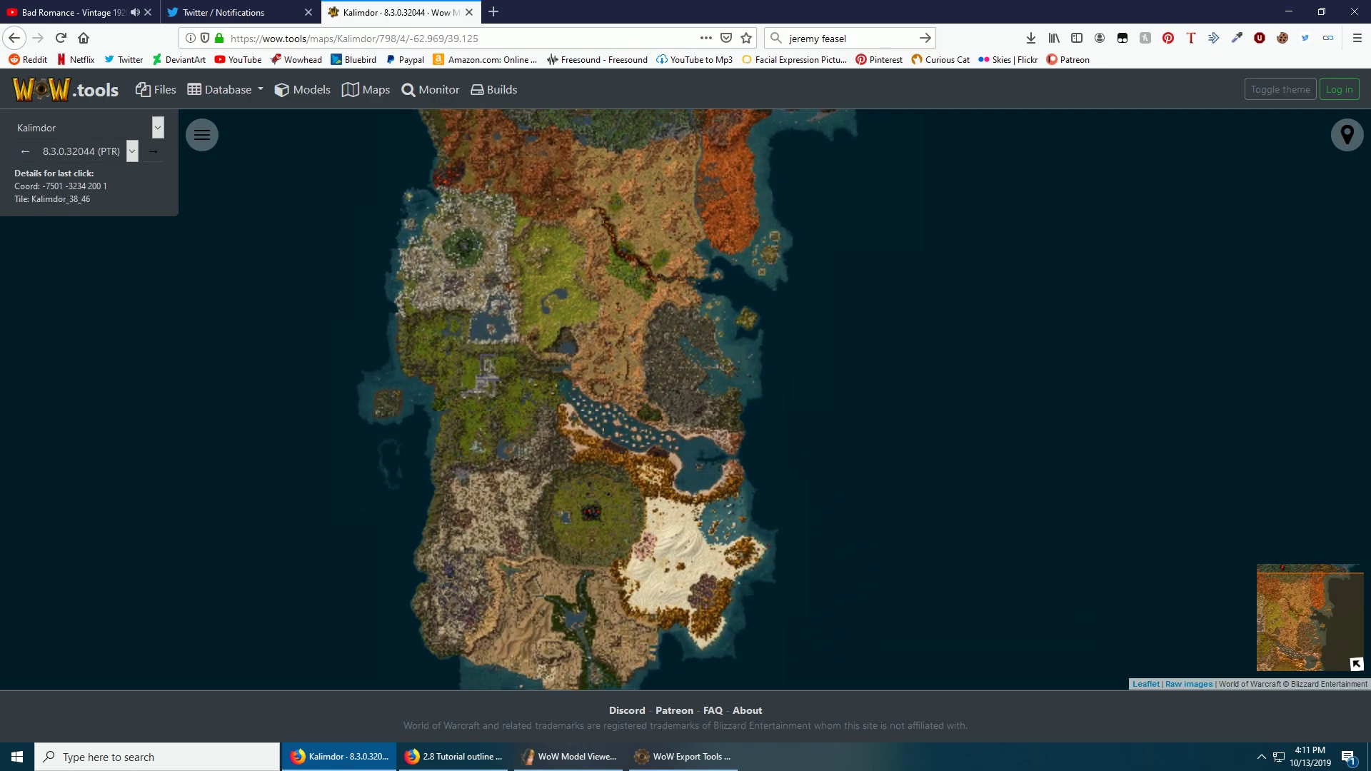
scroll(678, 543, up, 3)
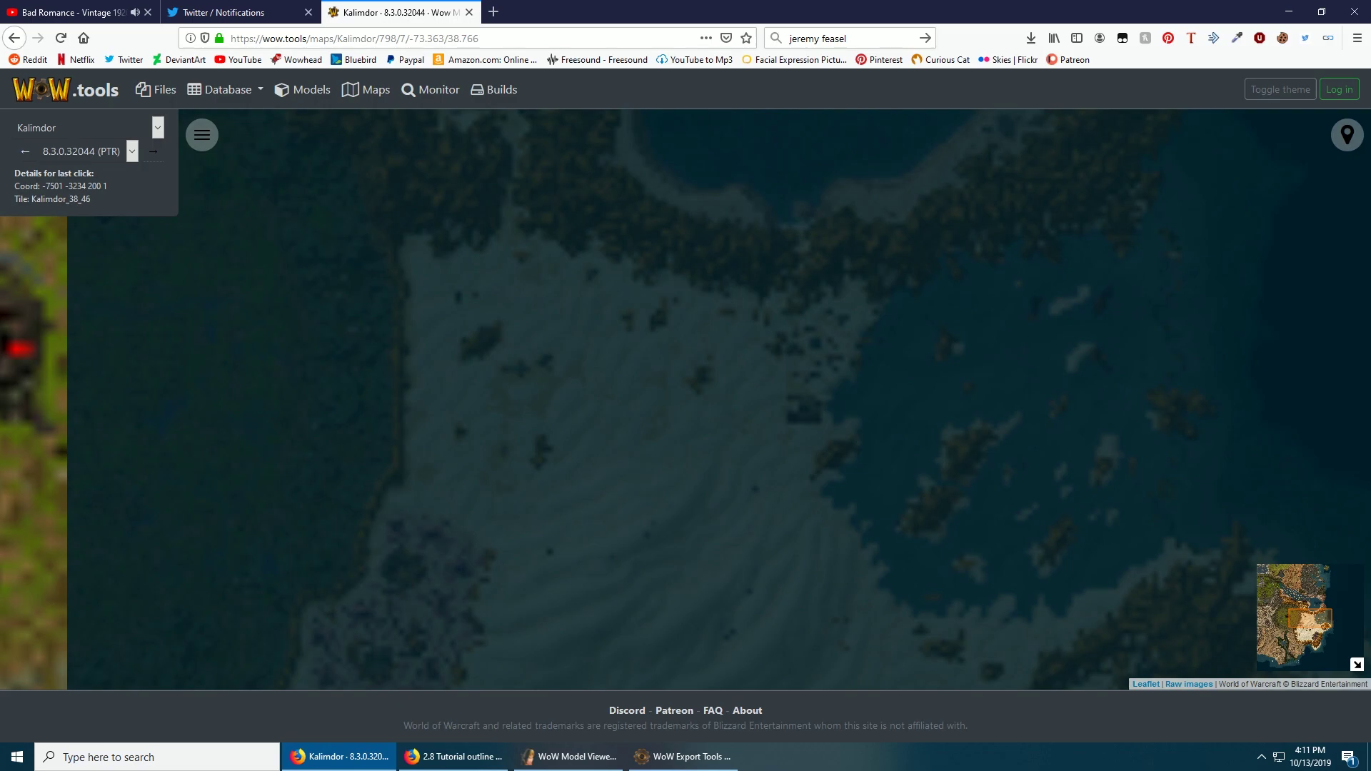
double_click(650, 504)
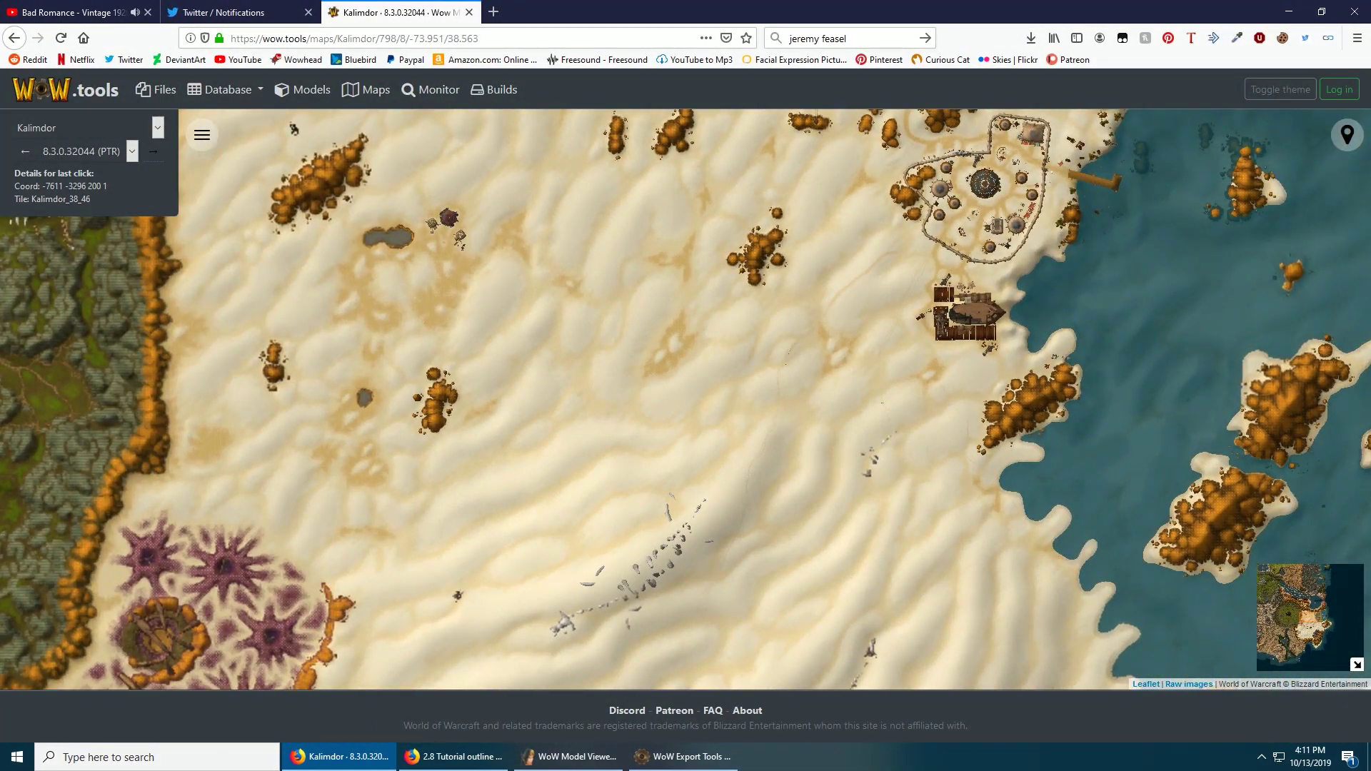
double_click(597, 467)
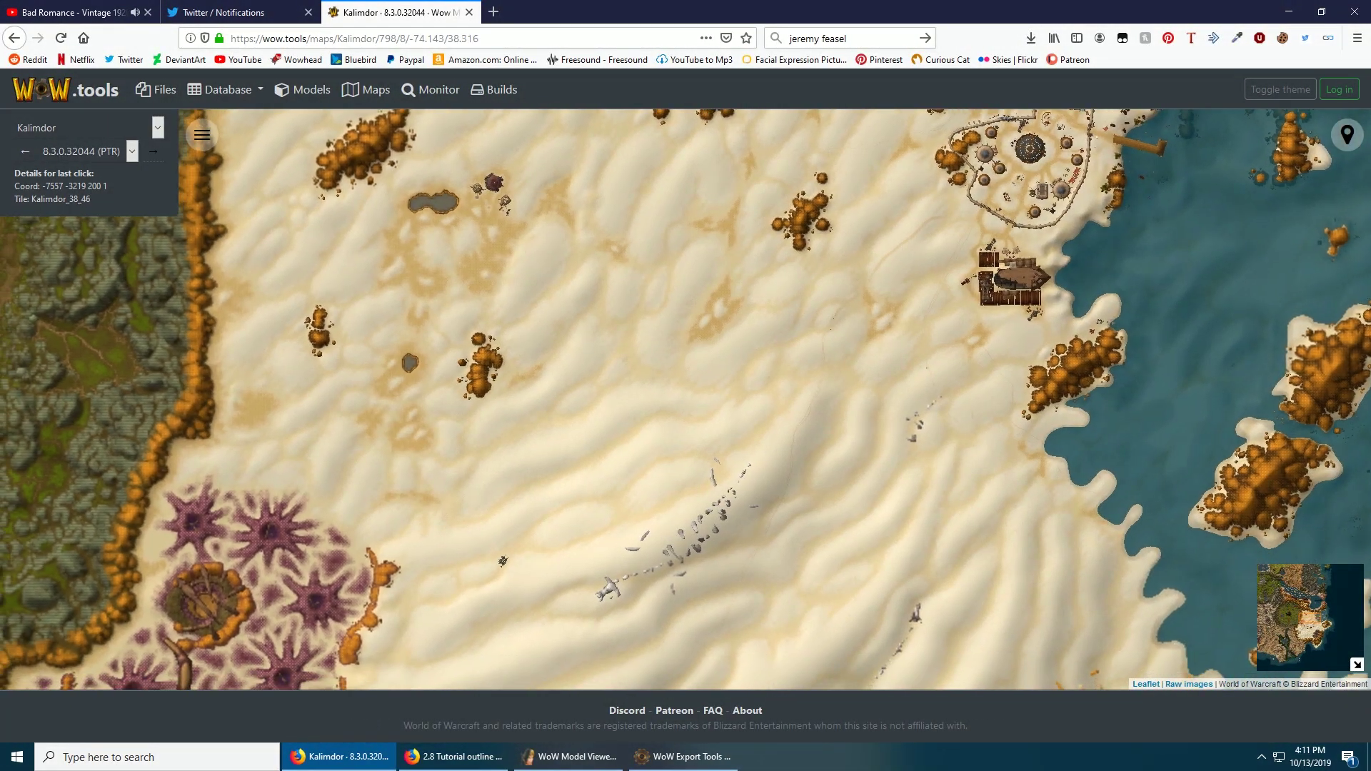
Step: Return to WoW Export Tools, select the Kalimdor map and preview its southern tiles from 41_50 back to 38_50
click(683, 756)
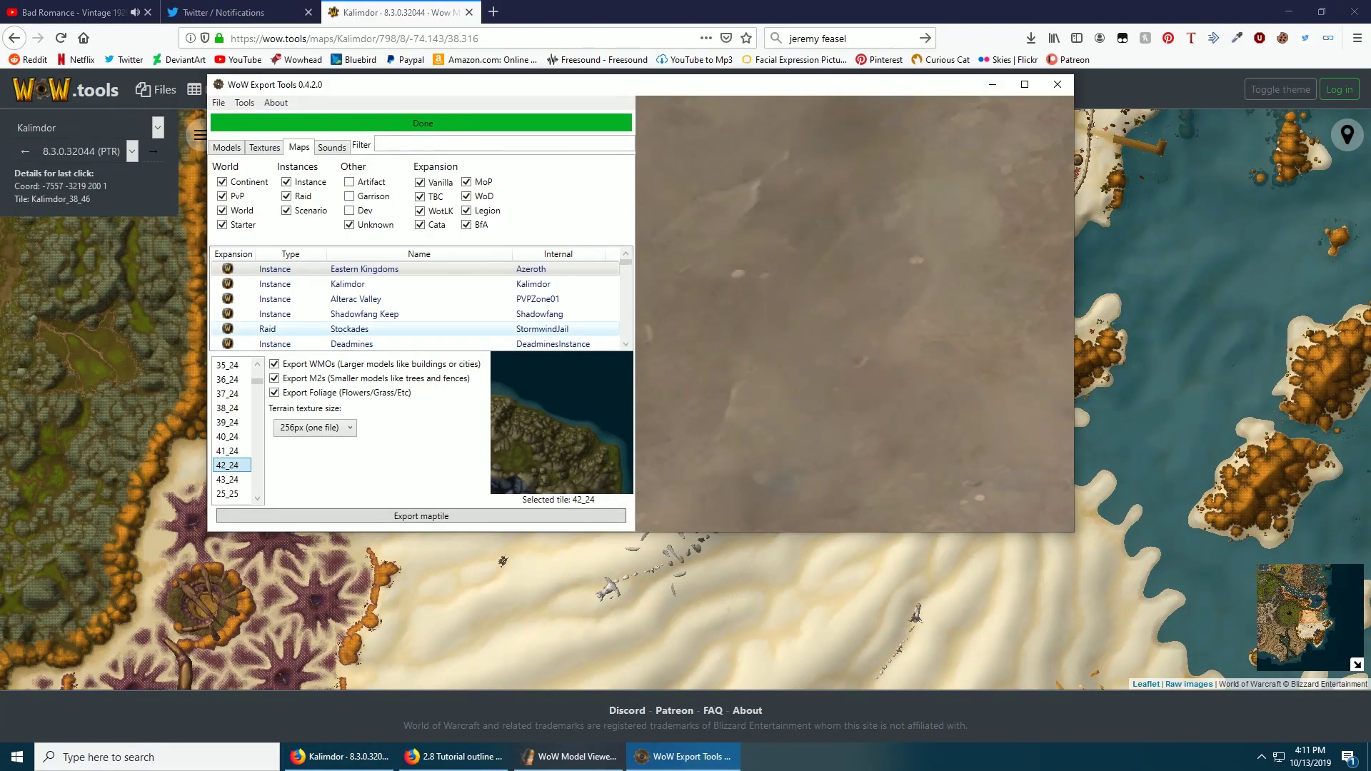
click(348, 283)
scroll(236, 429, down, 5)
click(227, 407)
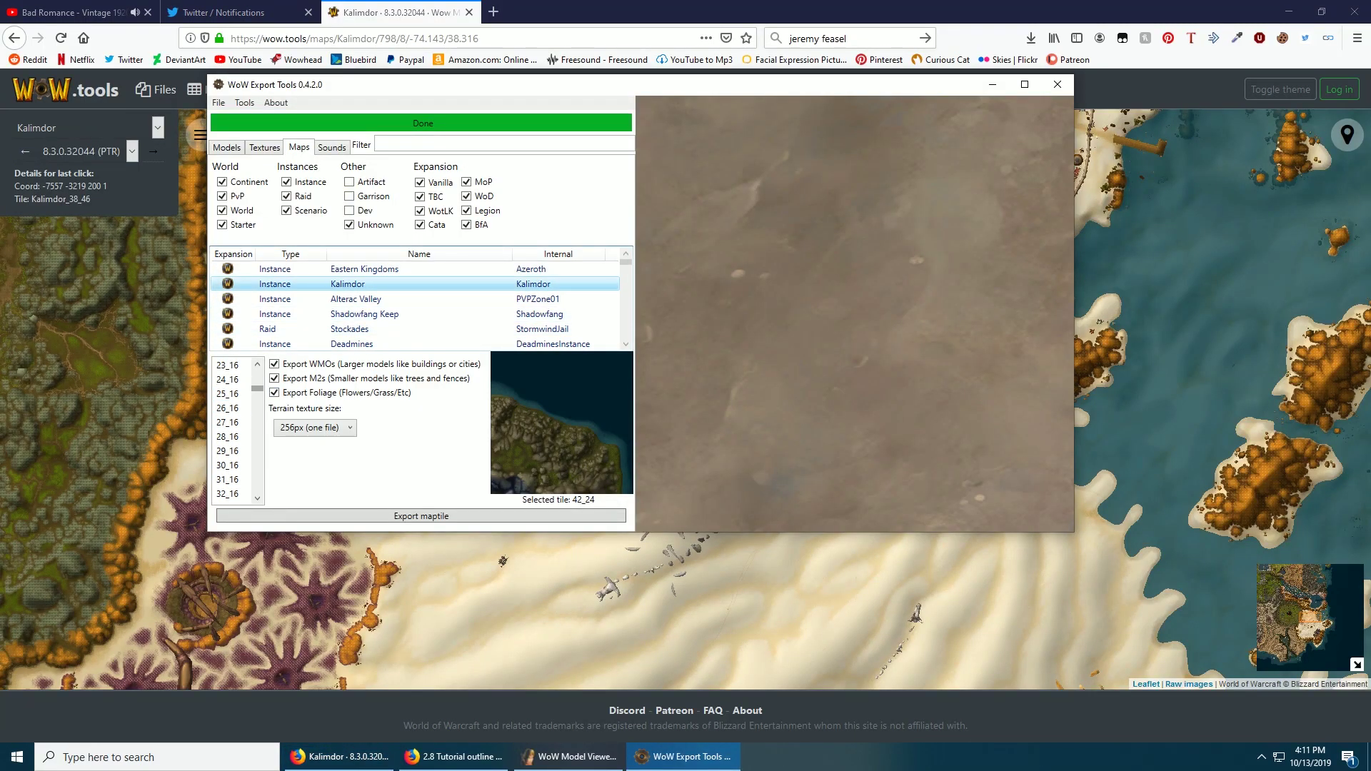
drag(257, 388, 257, 479)
click(227, 493)
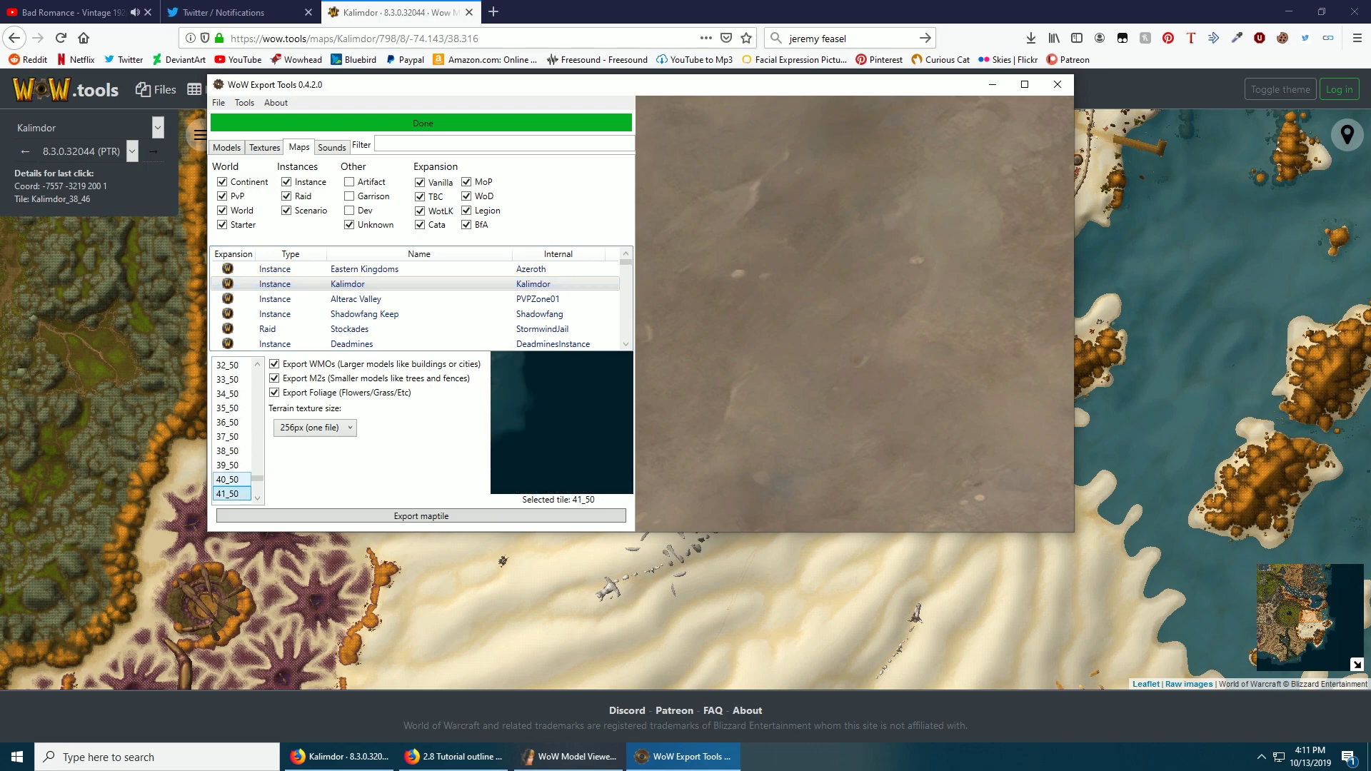
key(Up)
key(Up)
key(Up)
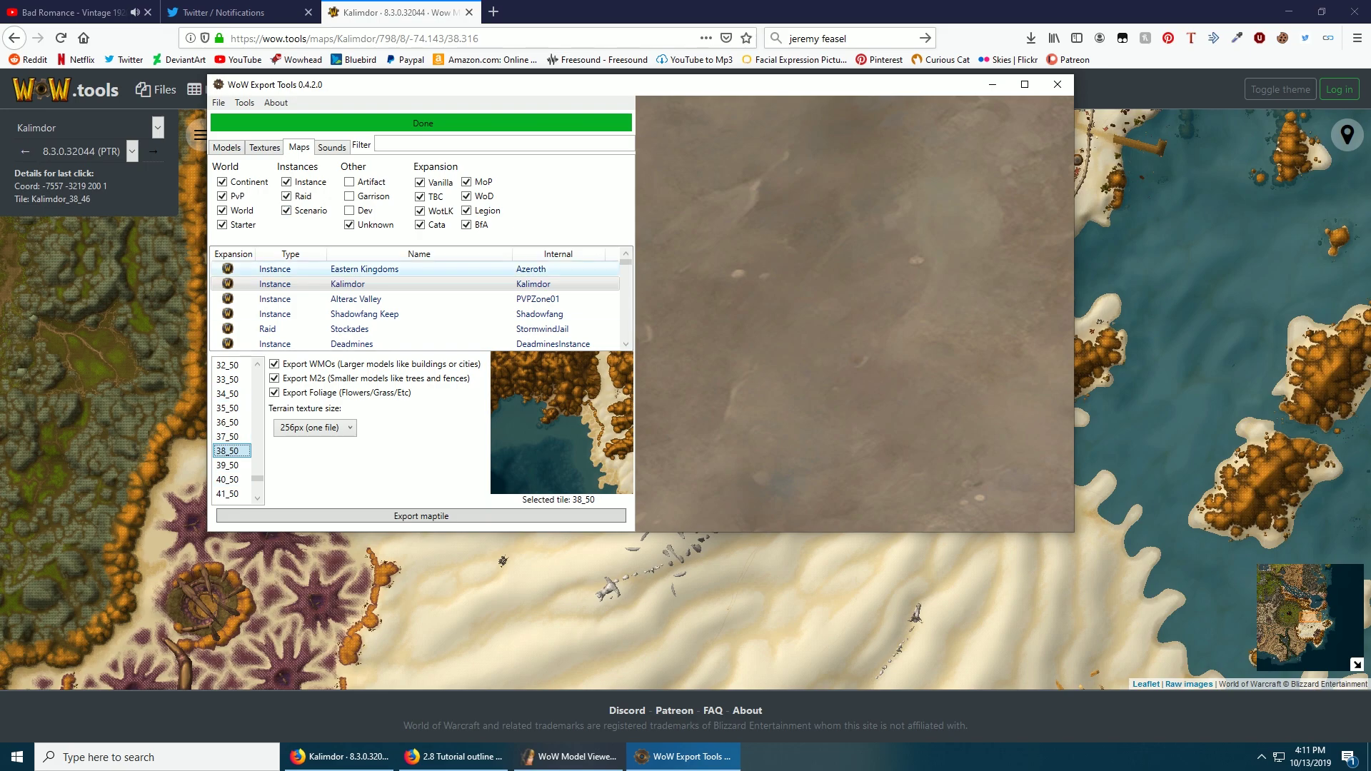
Step: Select the Eastern Kingdoms map again and preview its southern tiles, going from 29_58 to 35_55
click(364, 269)
click(227, 408)
scroll(227, 407, up, 7)
click(227, 408)
click(227, 379)
click(227, 365)
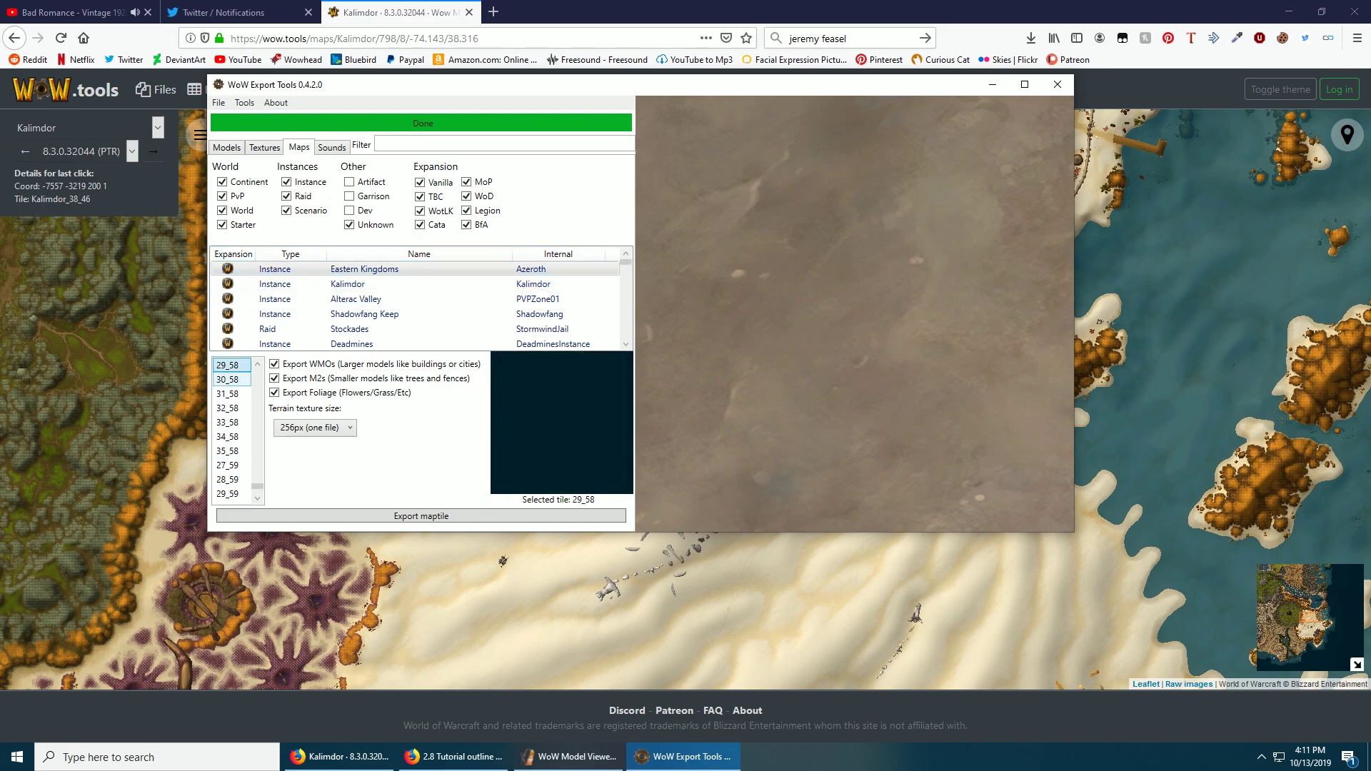
scroll(227, 380, up, 13)
click(227, 379)
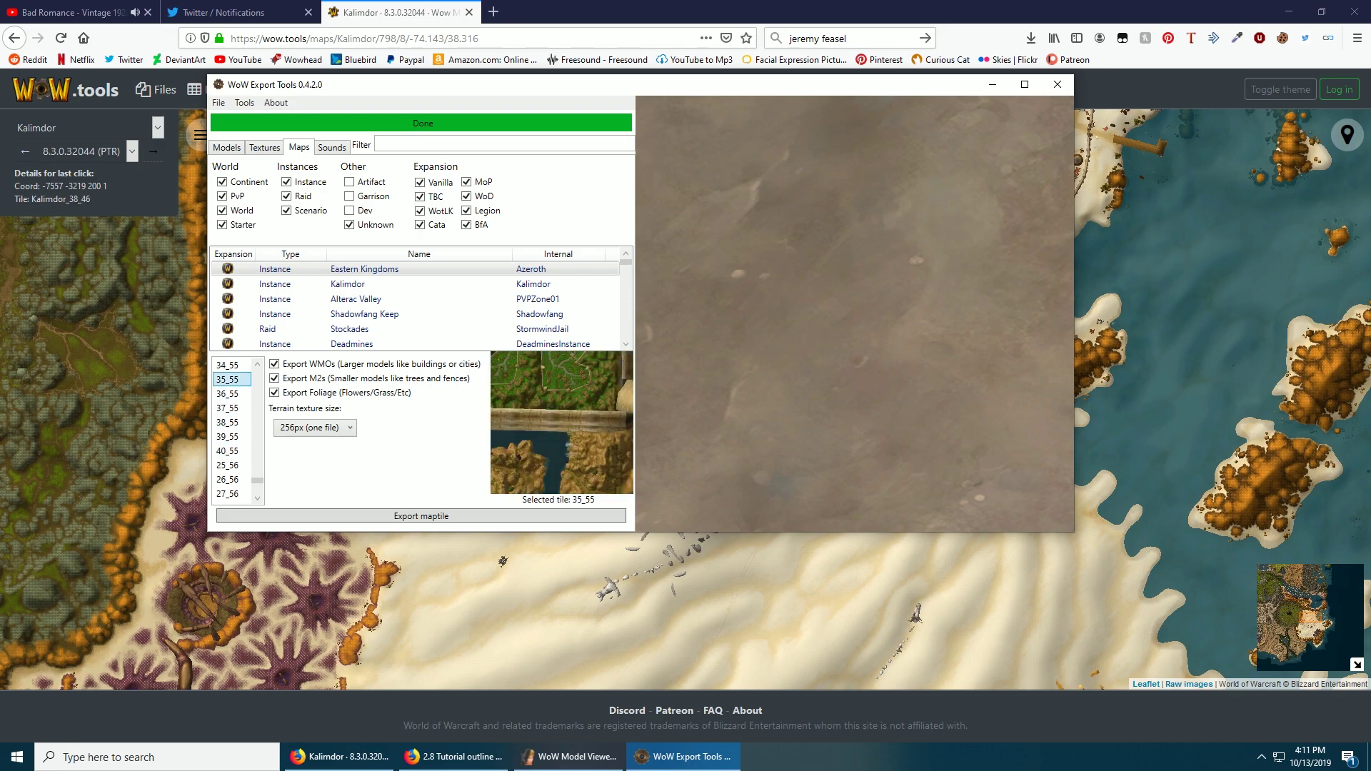
Step: Set the terrain texture size to 16K (split files) and export Eastern Kingdoms map tile 35_55
click(314, 427)
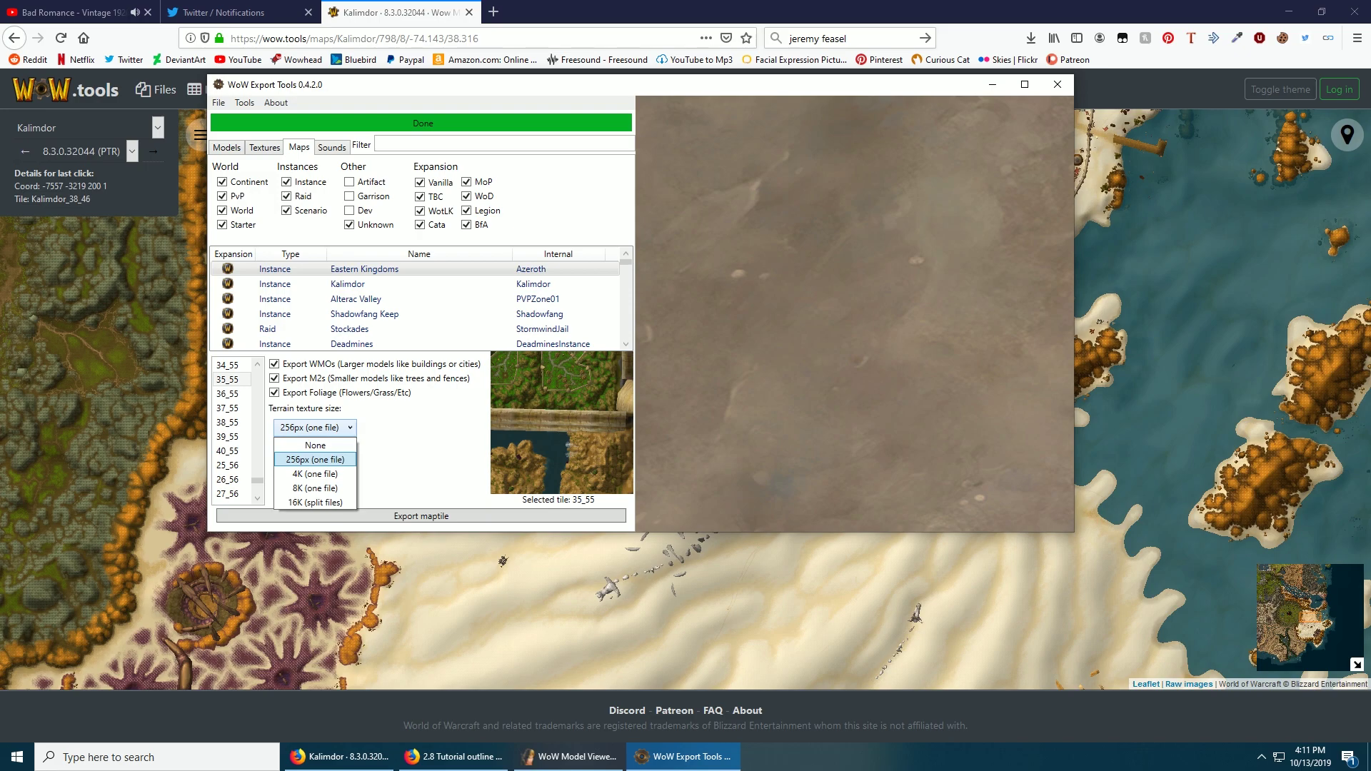
key(Down)
key(Down)
key(Down)
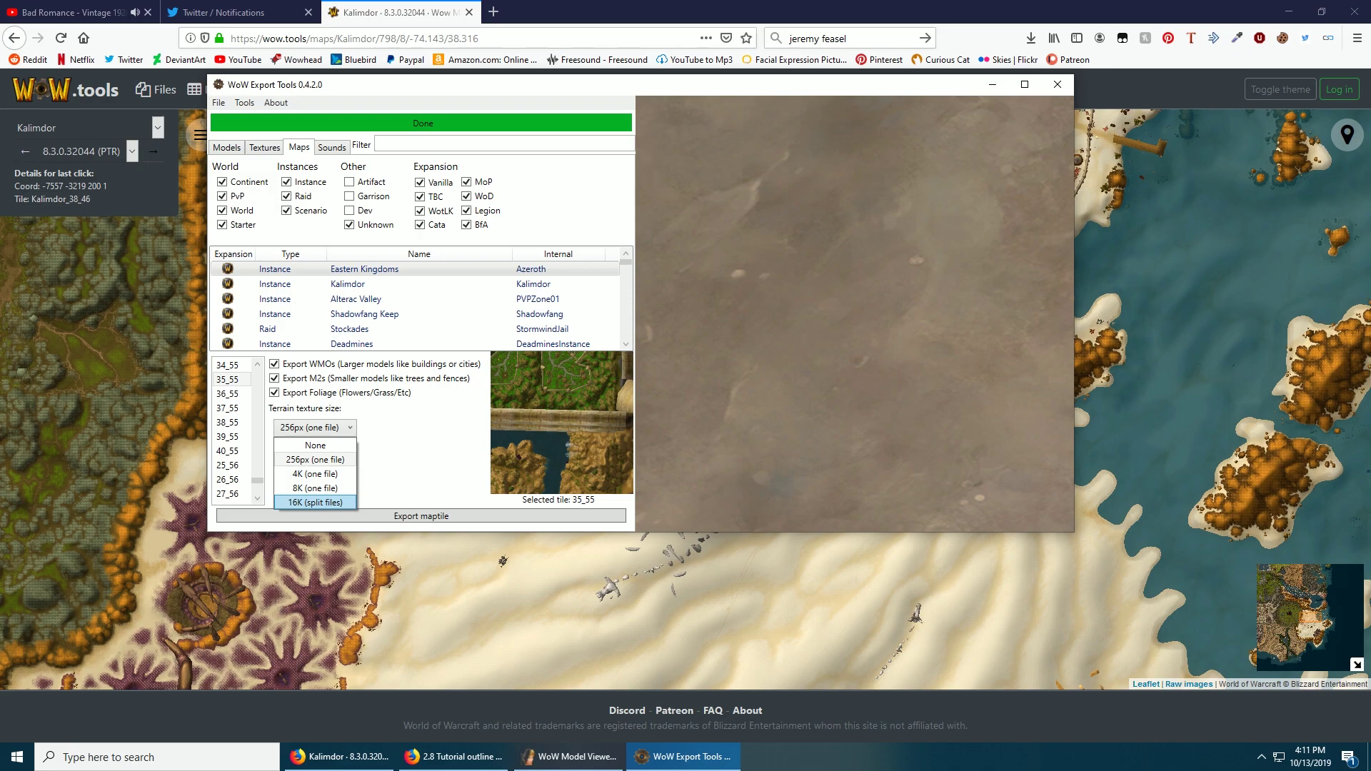
key(Up)
key(Down)
click(314, 503)
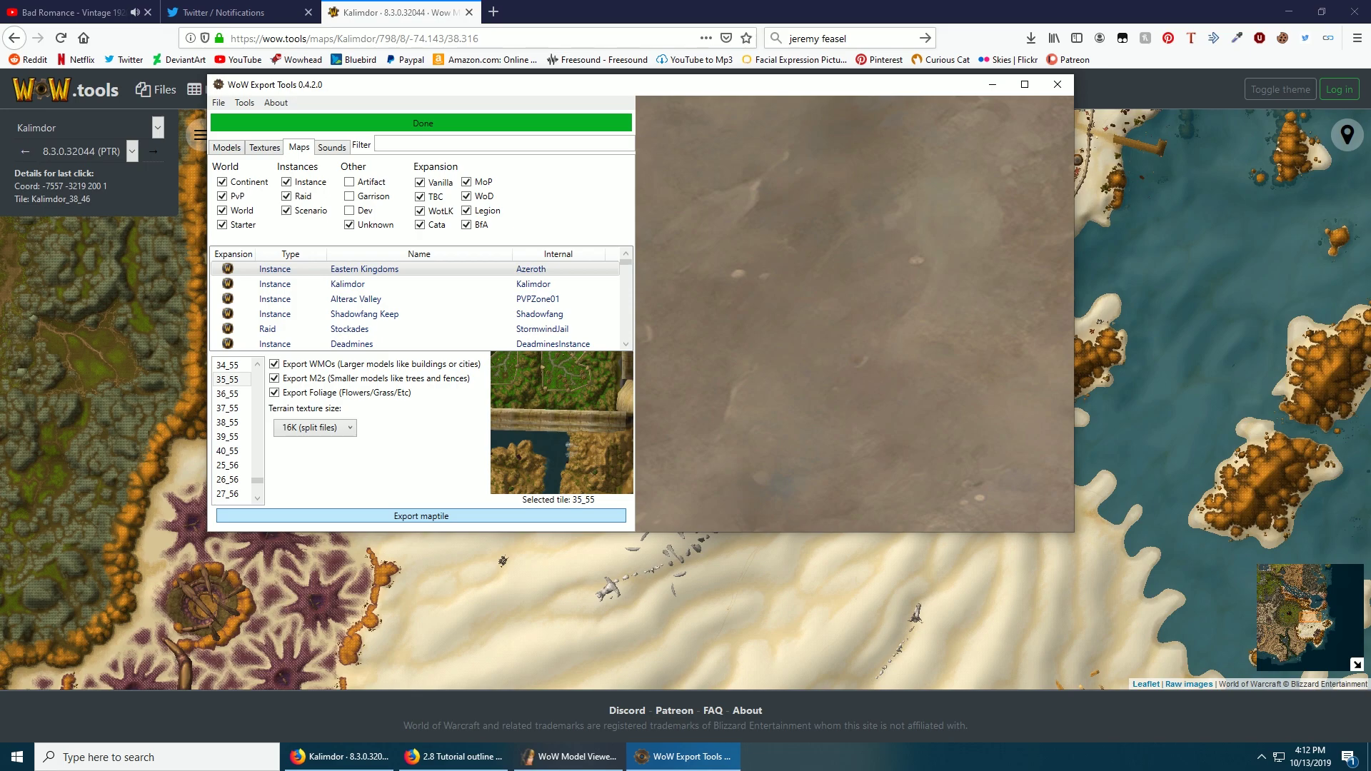
click(422, 516)
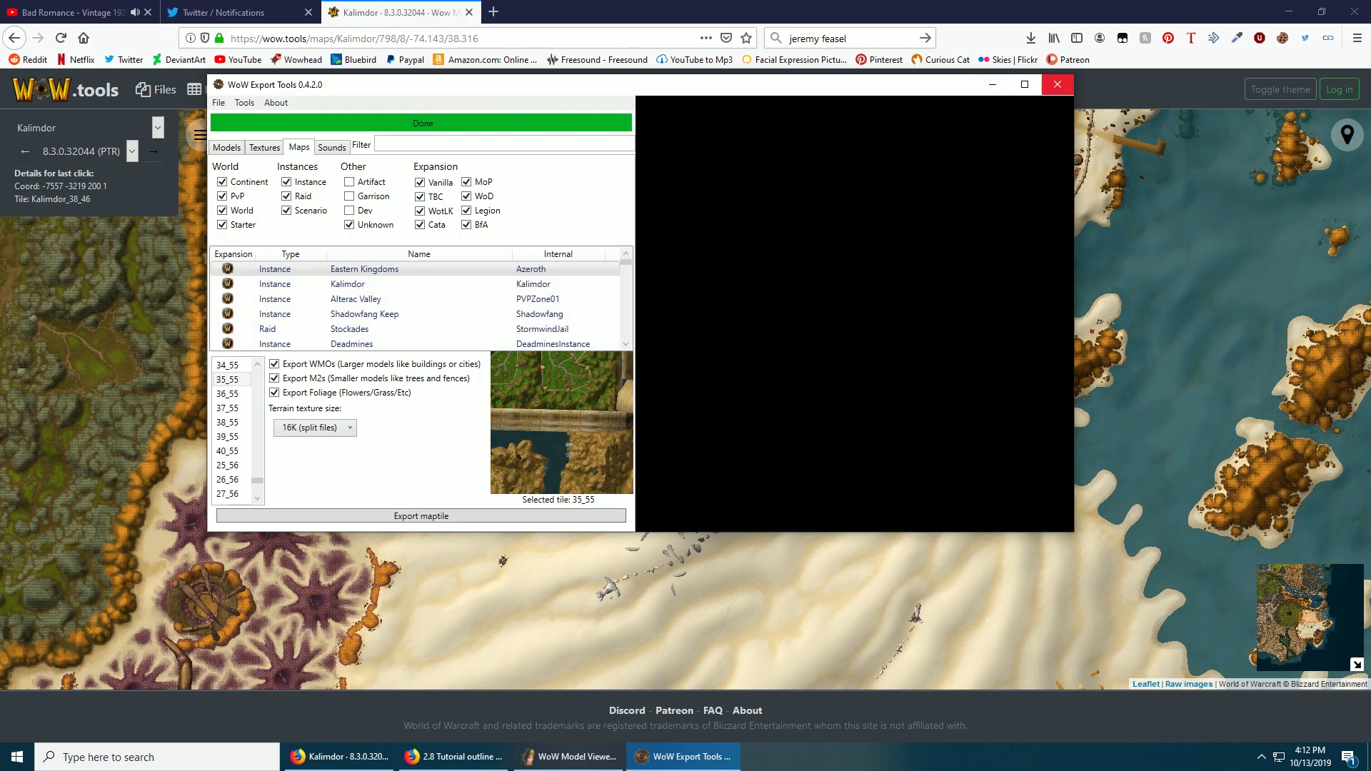
Step: Close WoW Export Tools and the wow.tools map page, and review Parts 2 and 3 of the 2.8 Tutorial outline in Firefox
click(1057, 85)
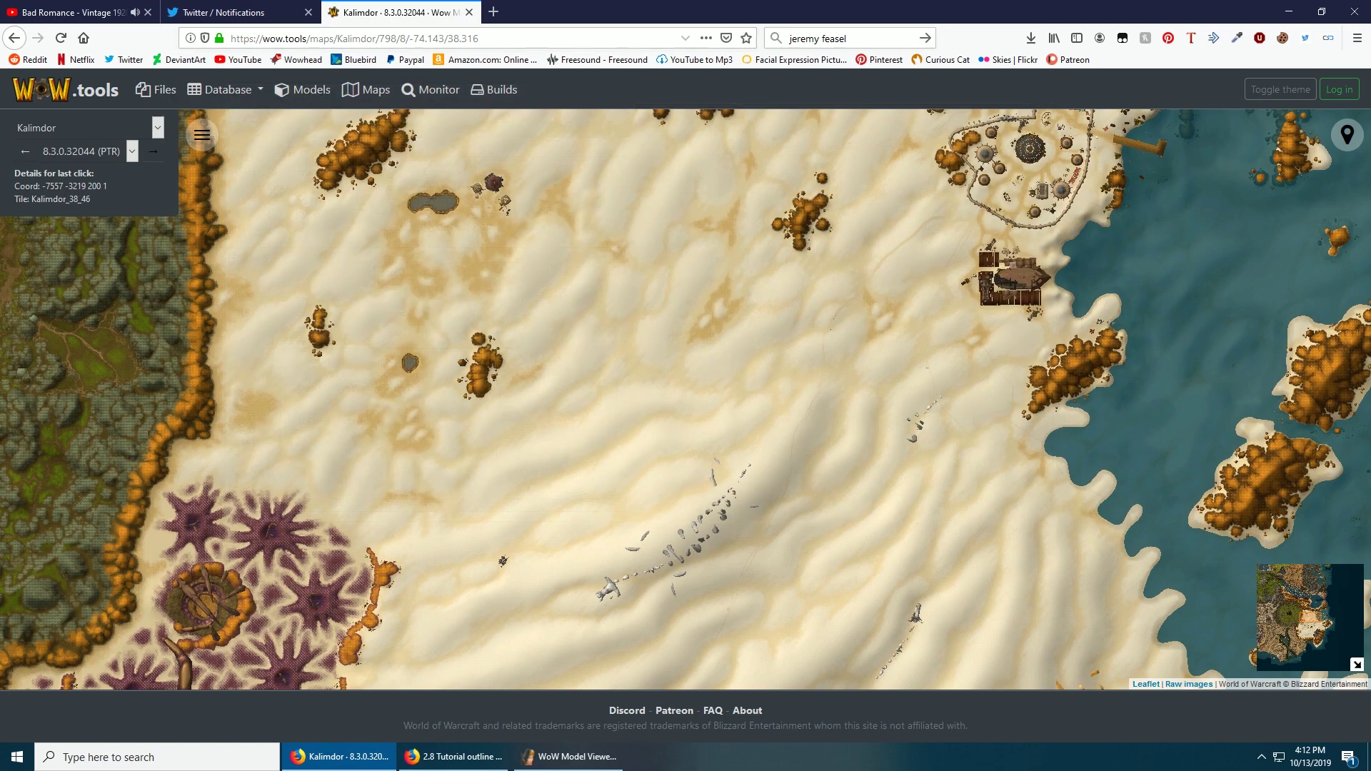
click(469, 12)
click(453, 756)
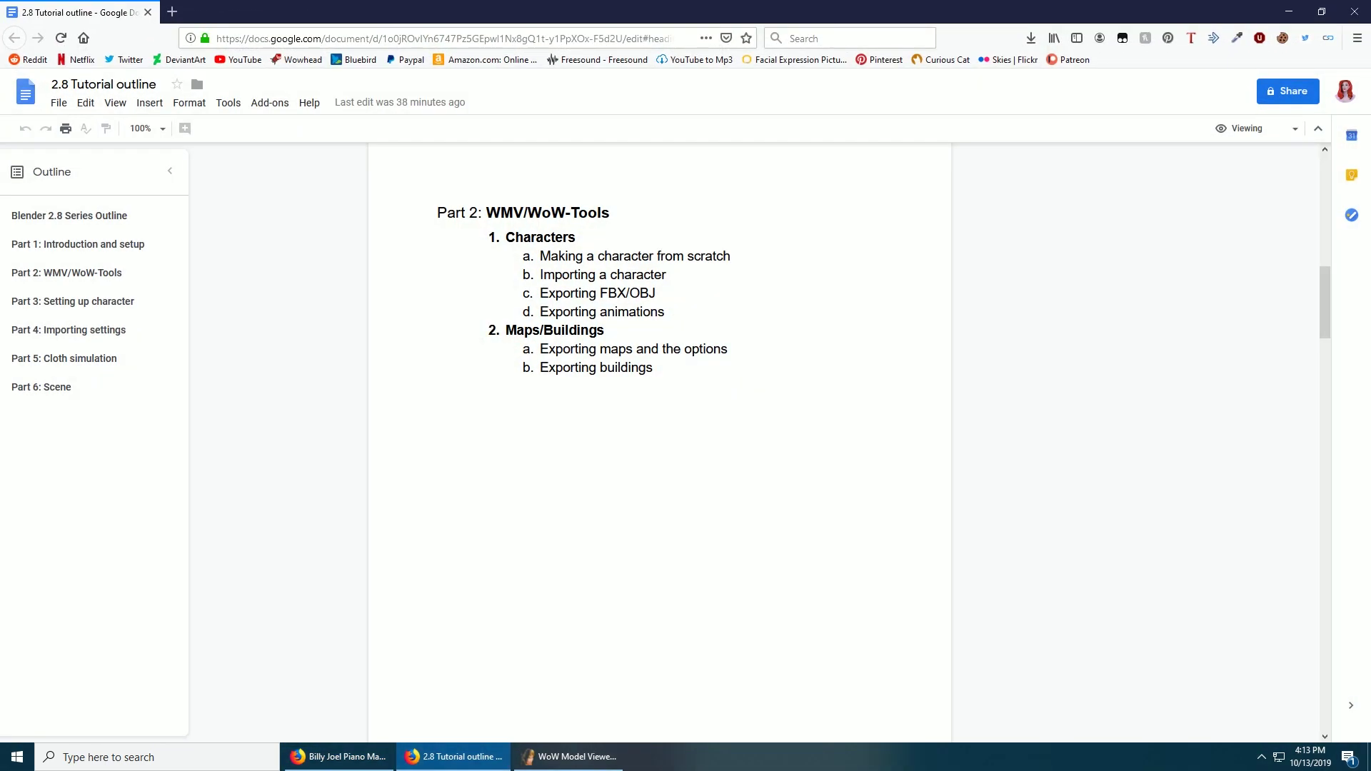
scroll(660, 443, down, 10)
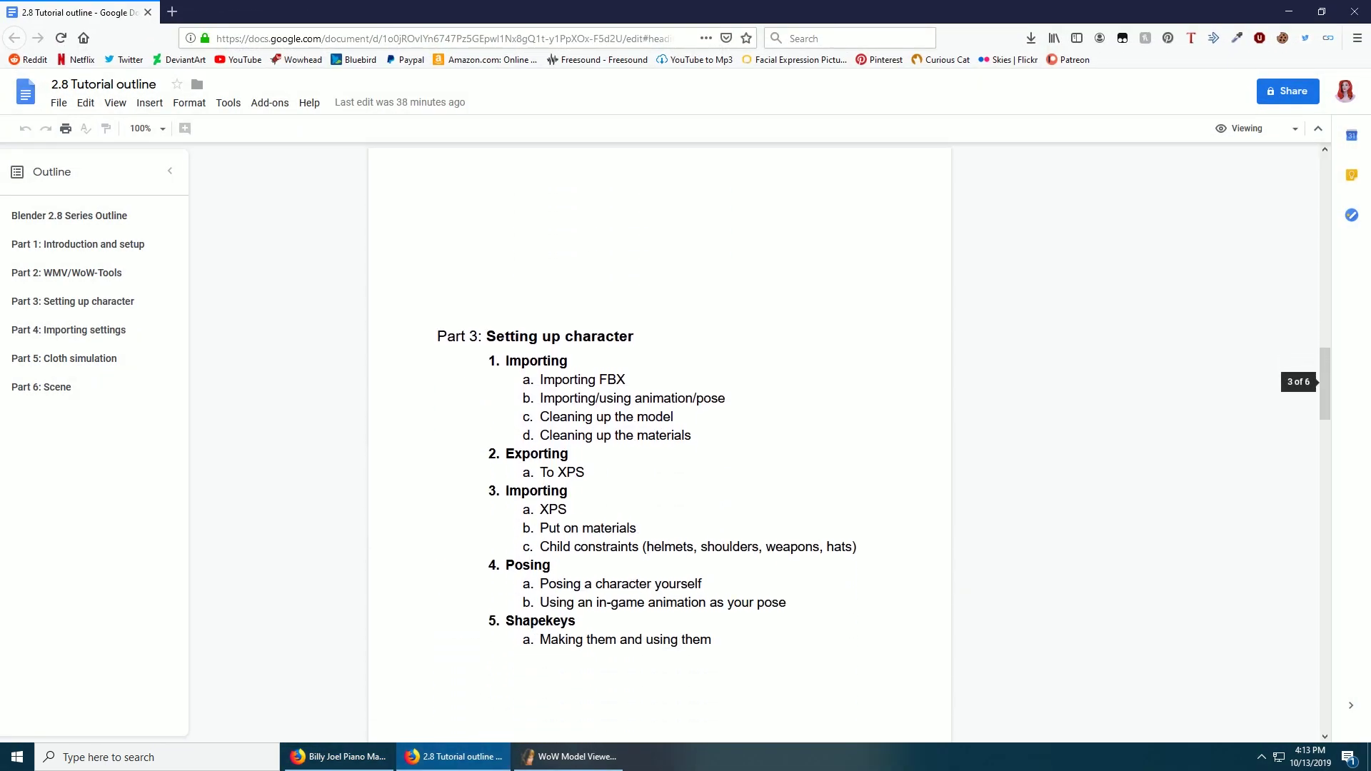
scroll(660, 443, up, 10)
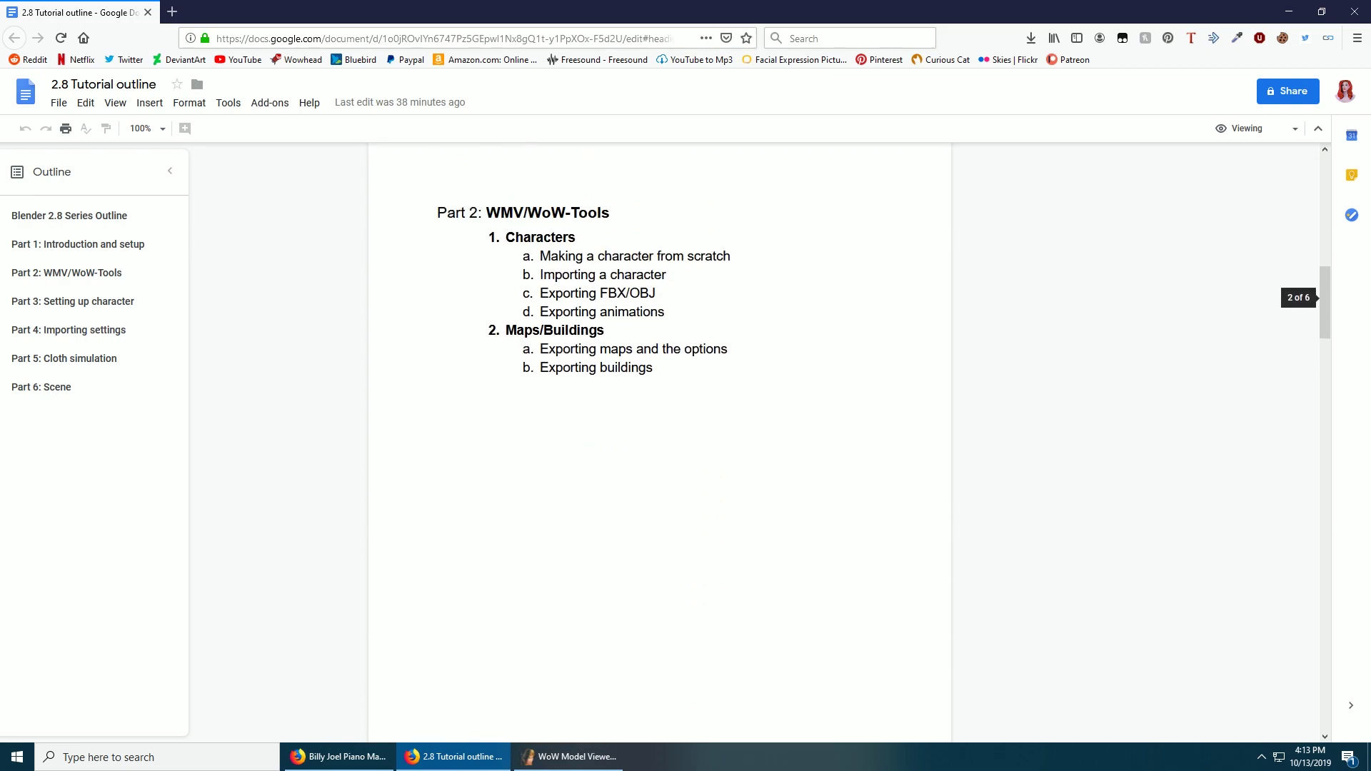
Step: Minimize both Firefox windows and close WoW Model Viewer to bring up Blender
click(1289, 12)
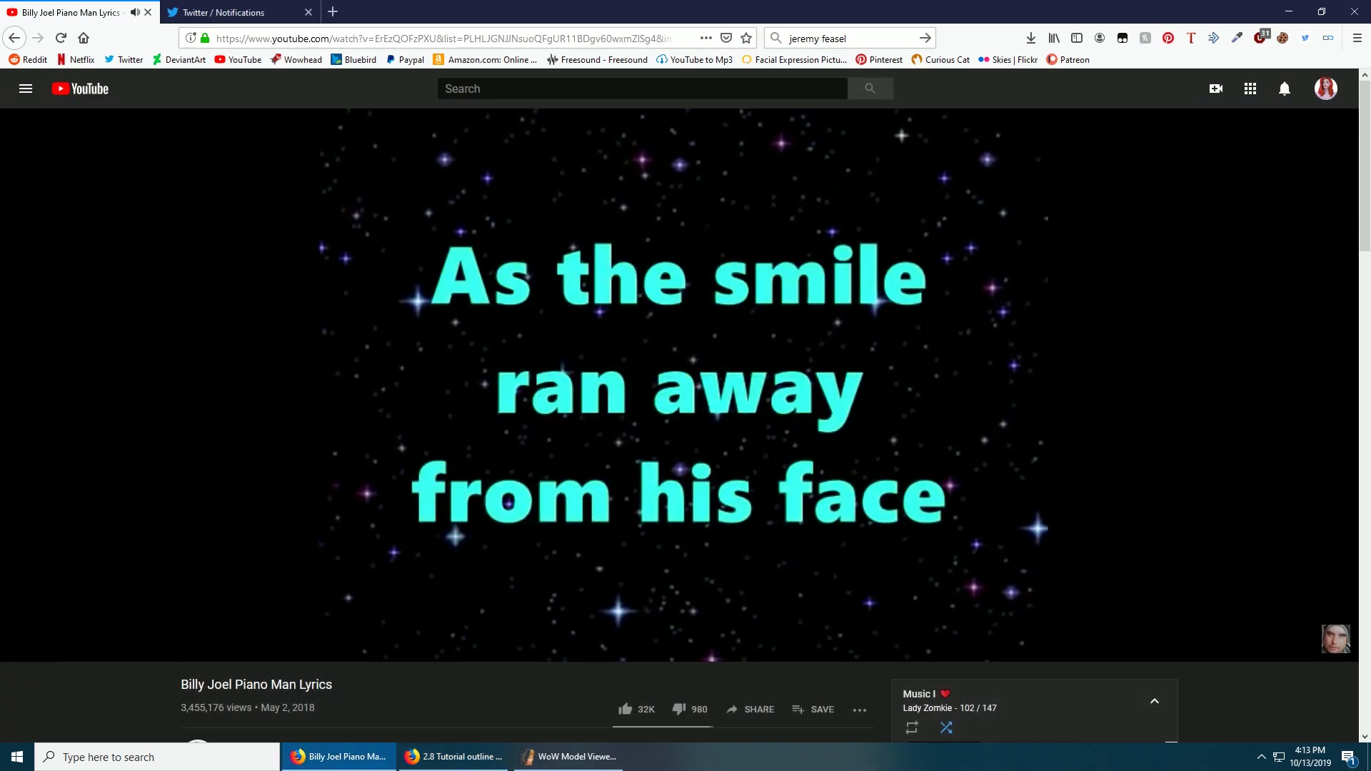
click(1289, 11)
click(571, 756)
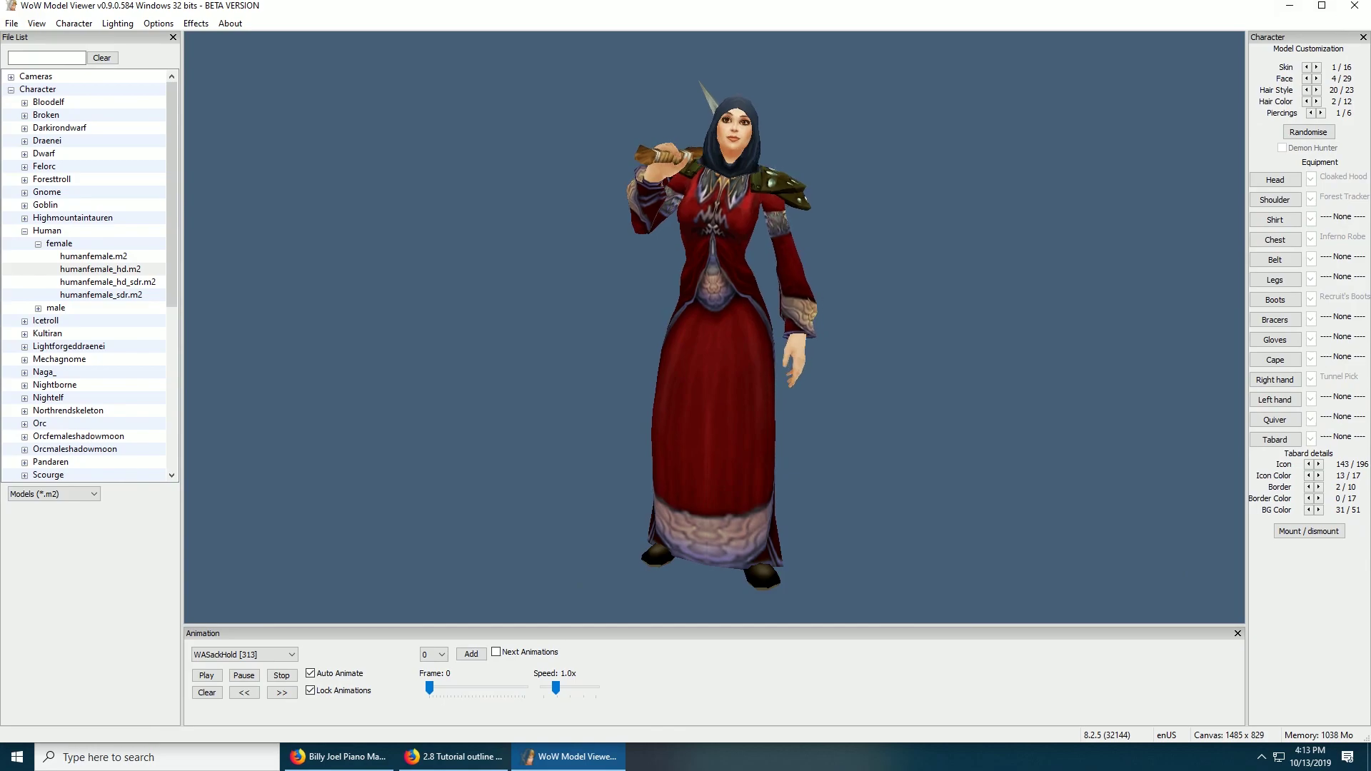
click(11, 89)
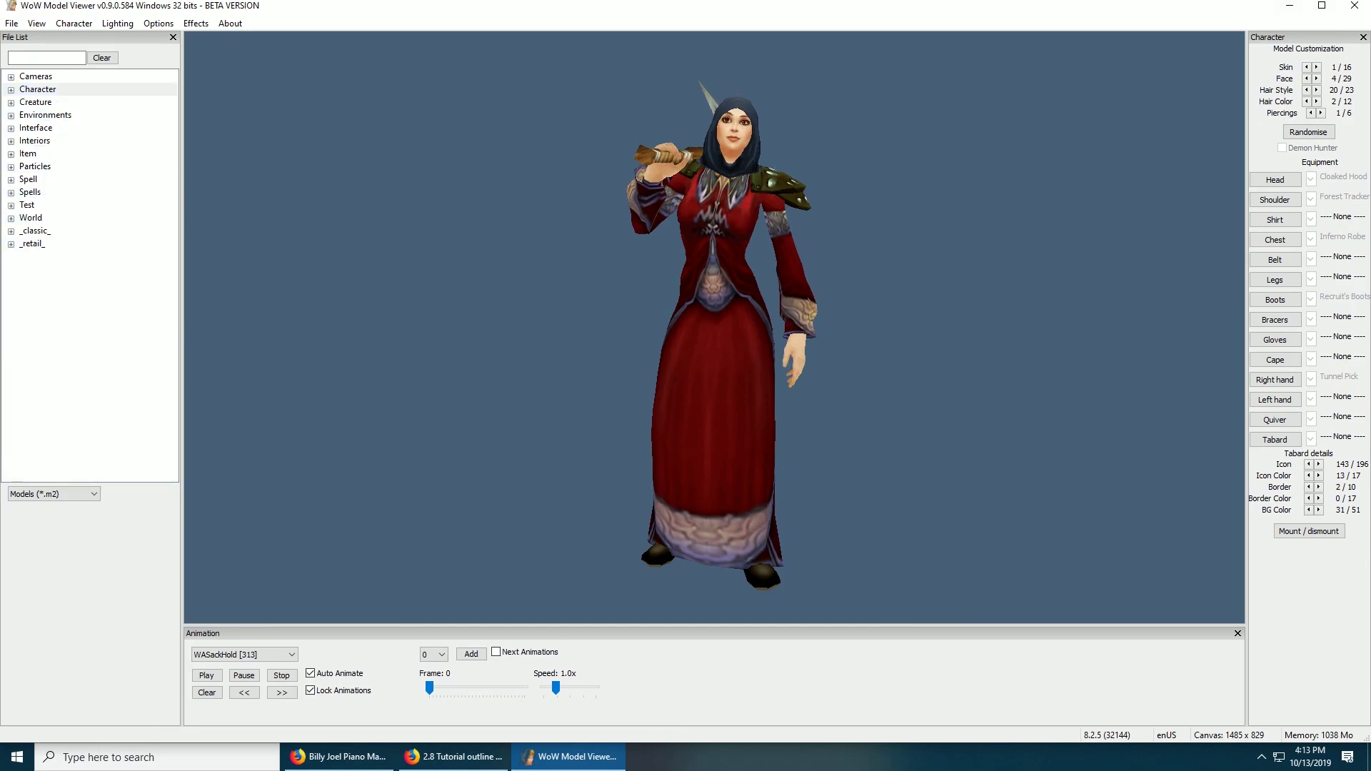
key(alt+F4)
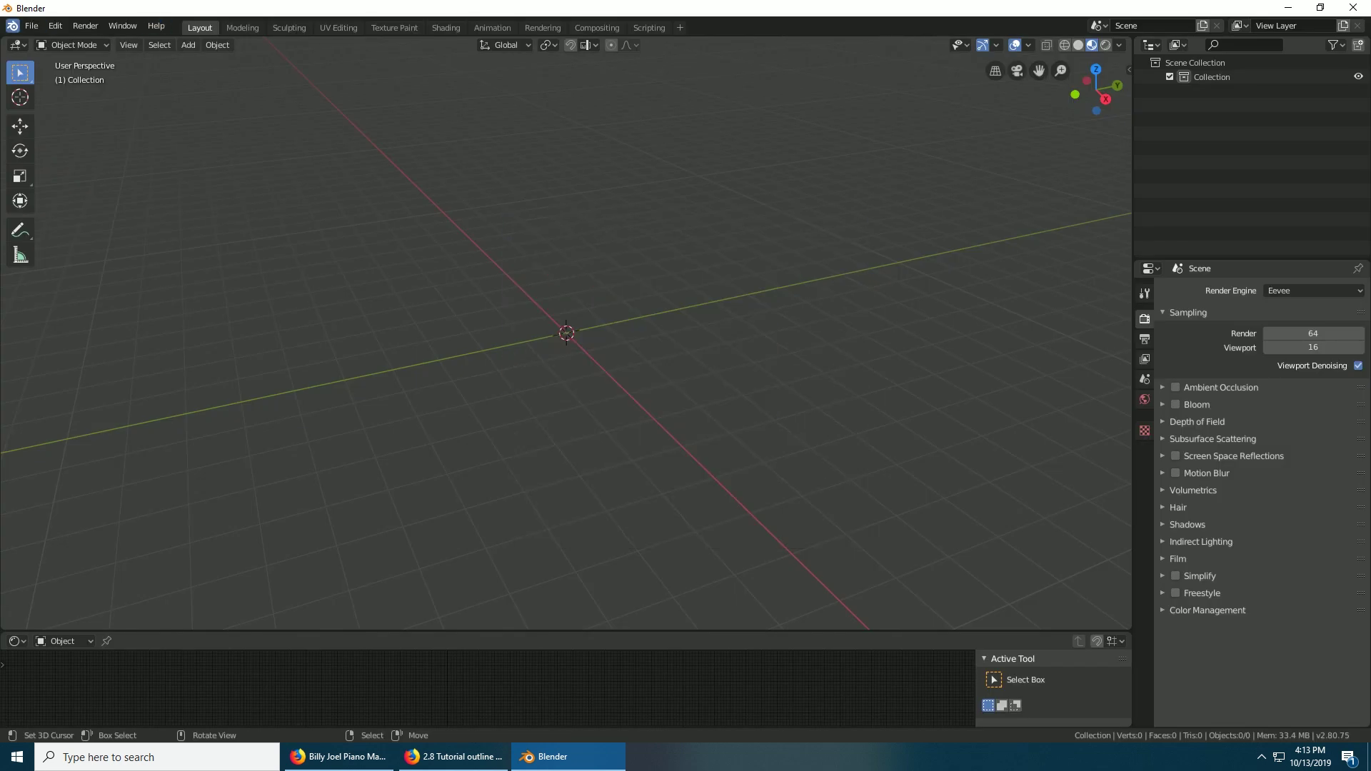
click(31, 26)
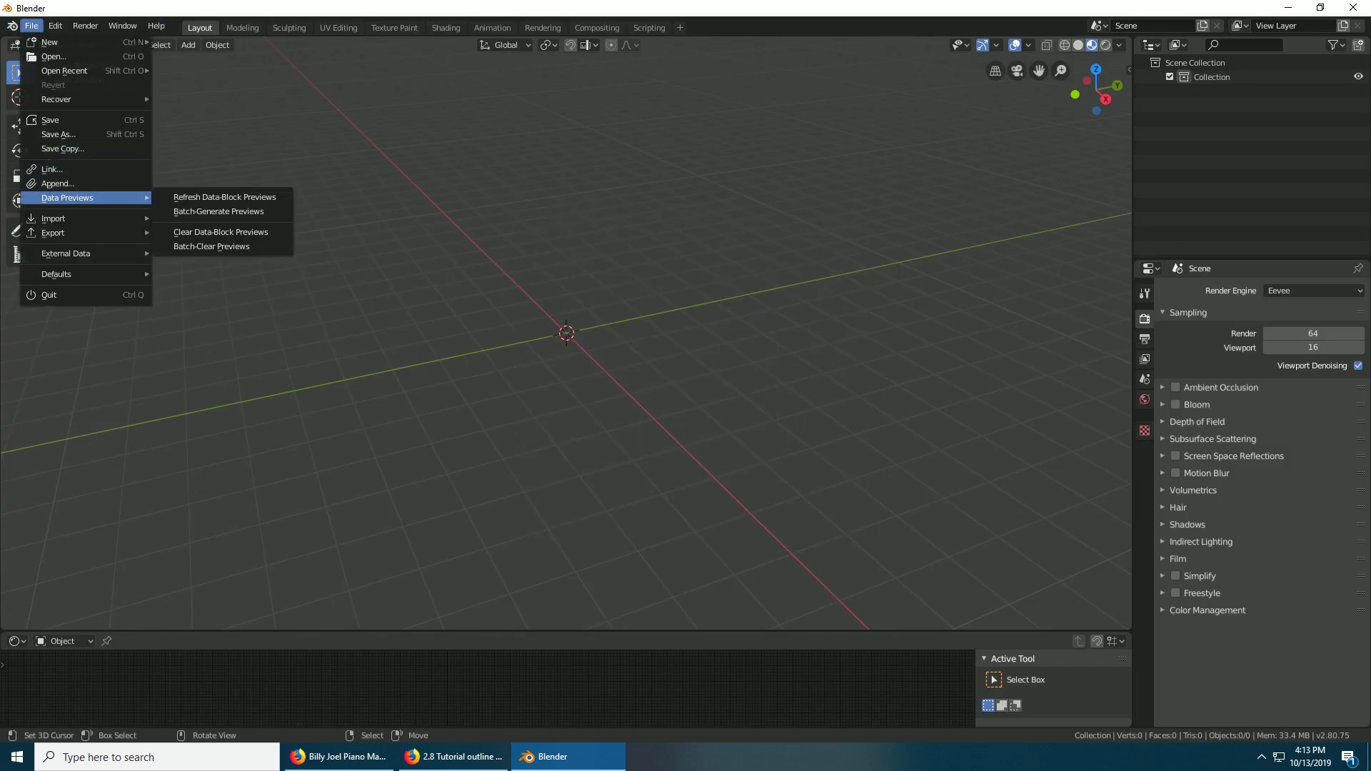
mouse_move(54, 219)
click(190, 246)
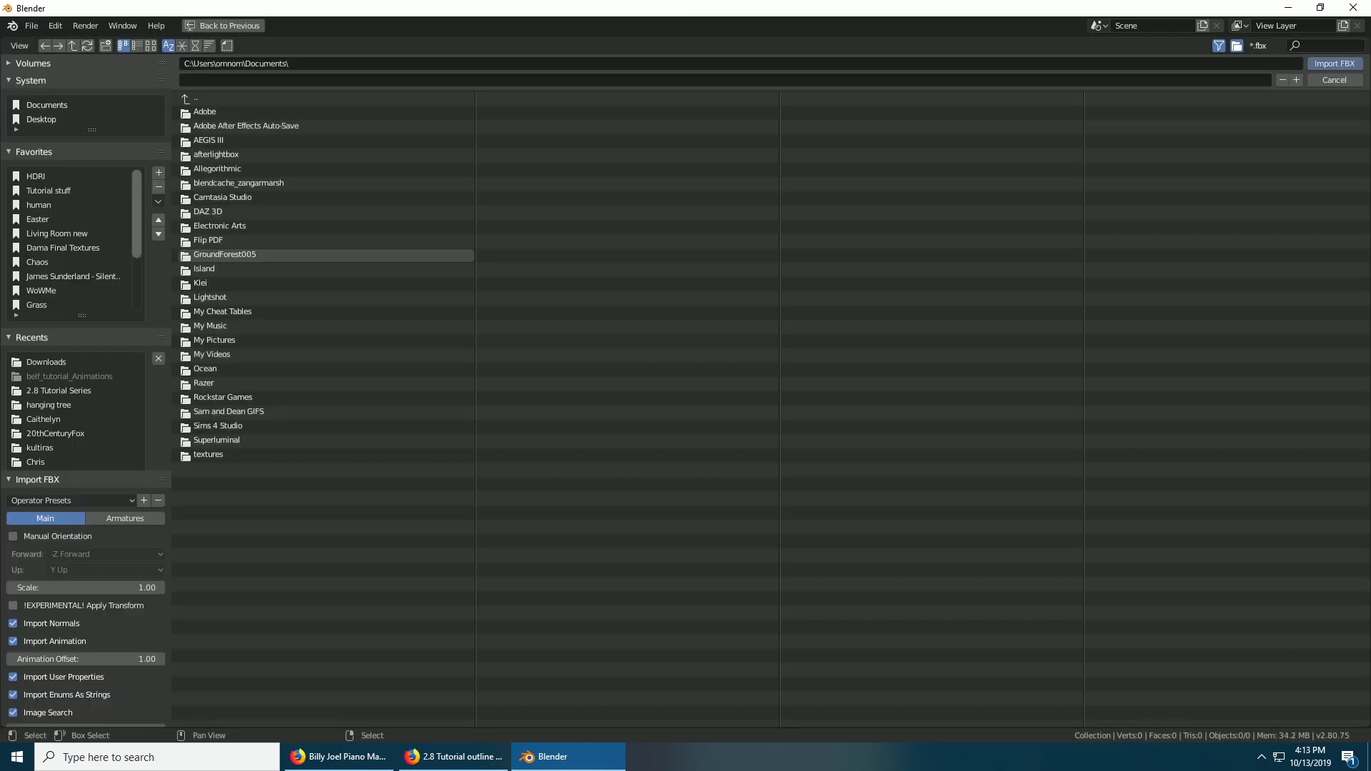
click(1333, 79)
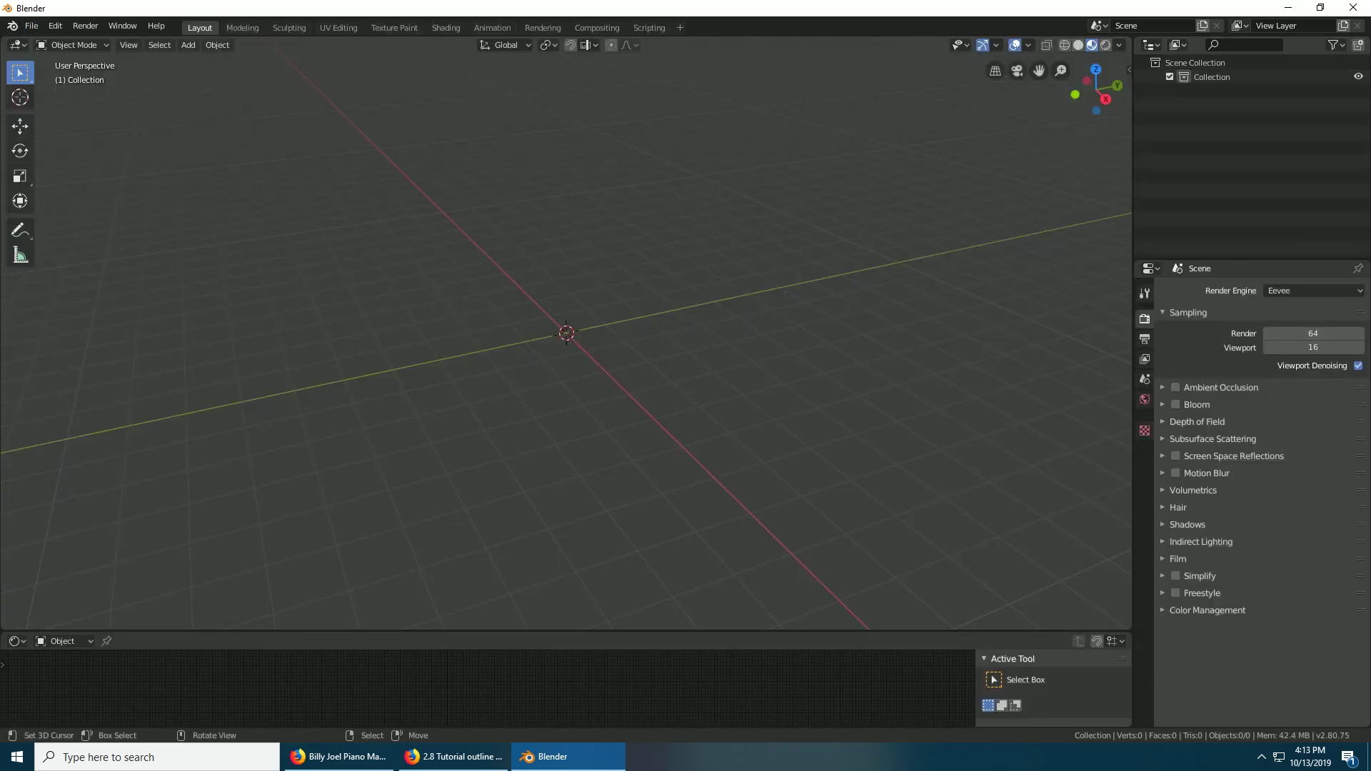
Step: Start a WMO OBJ import and browse to Desktop\2.8 Tutorial Series\world\wmo\kultiras\human
click(32, 26)
mouse_move(54, 219)
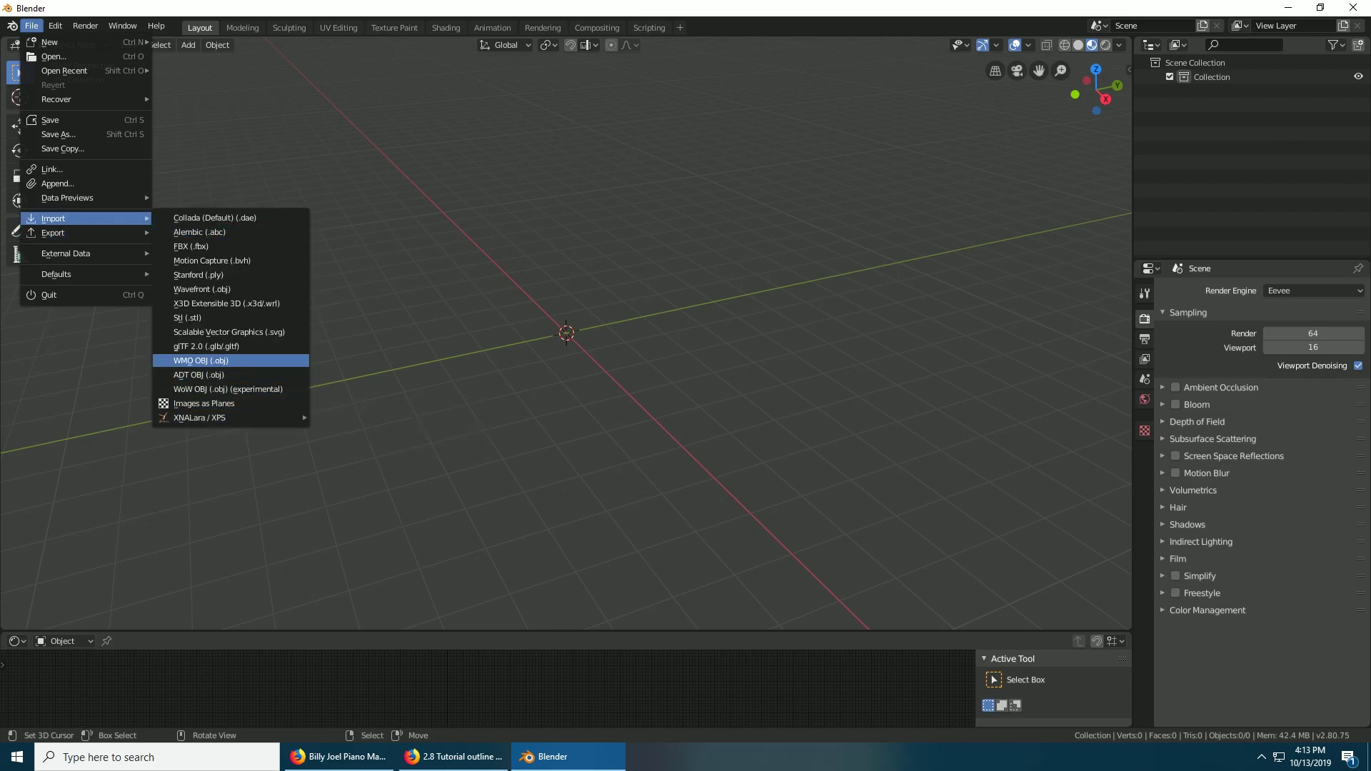
click(207, 361)
click(41, 120)
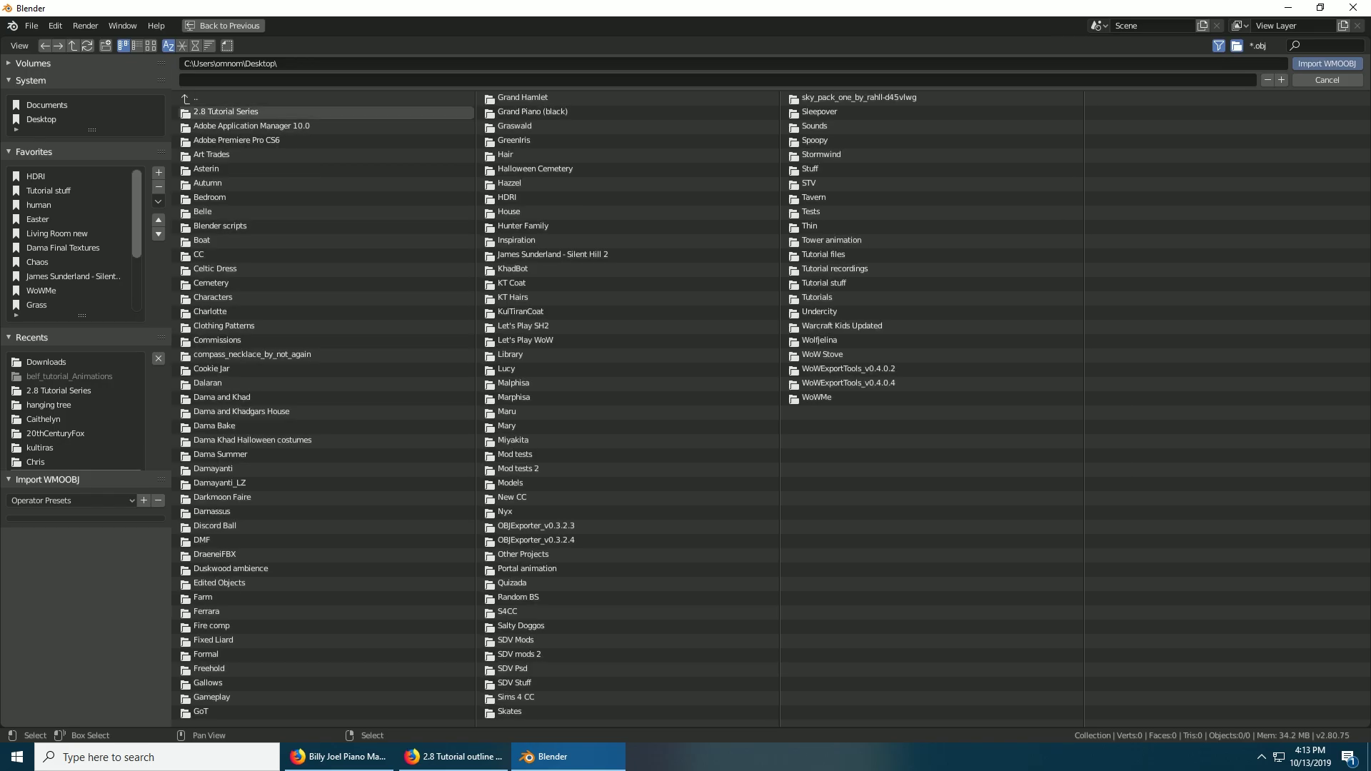
click(225, 112)
click(204, 140)
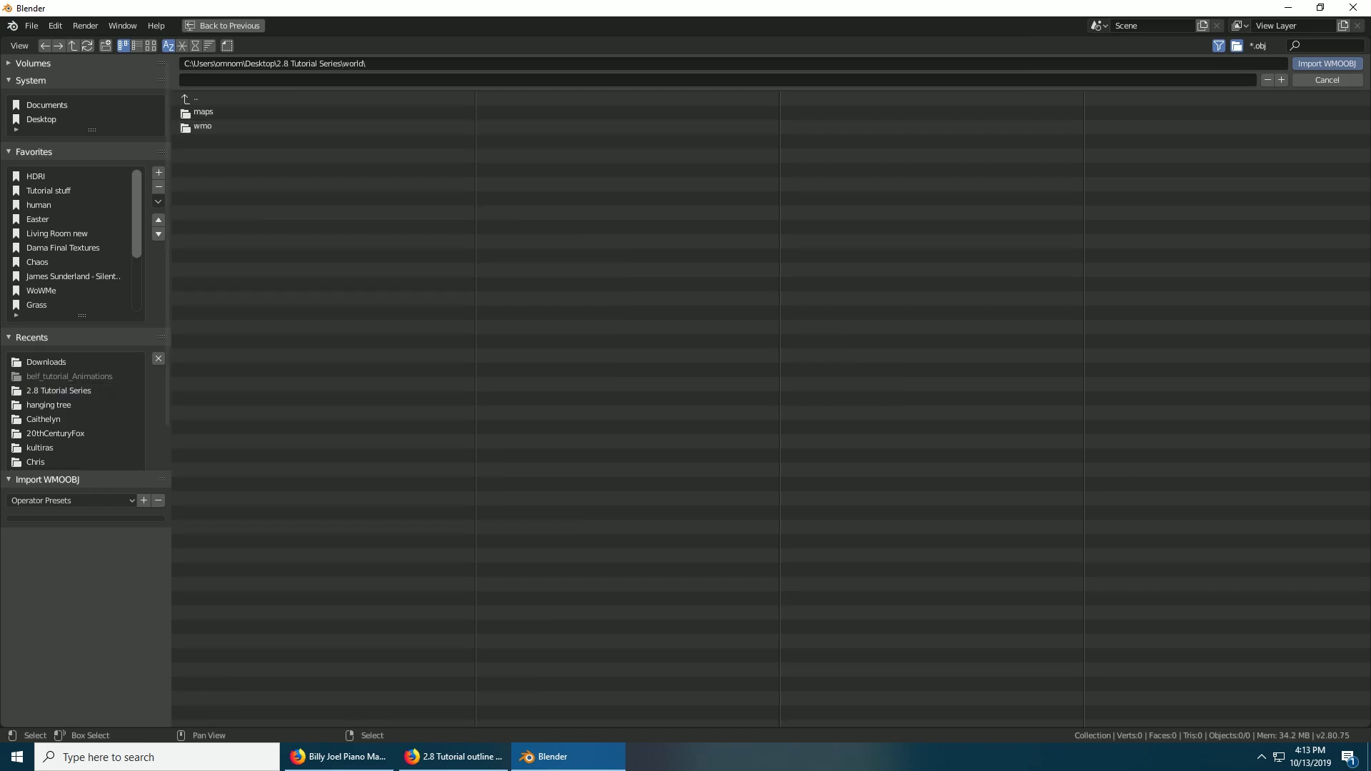
click(204, 126)
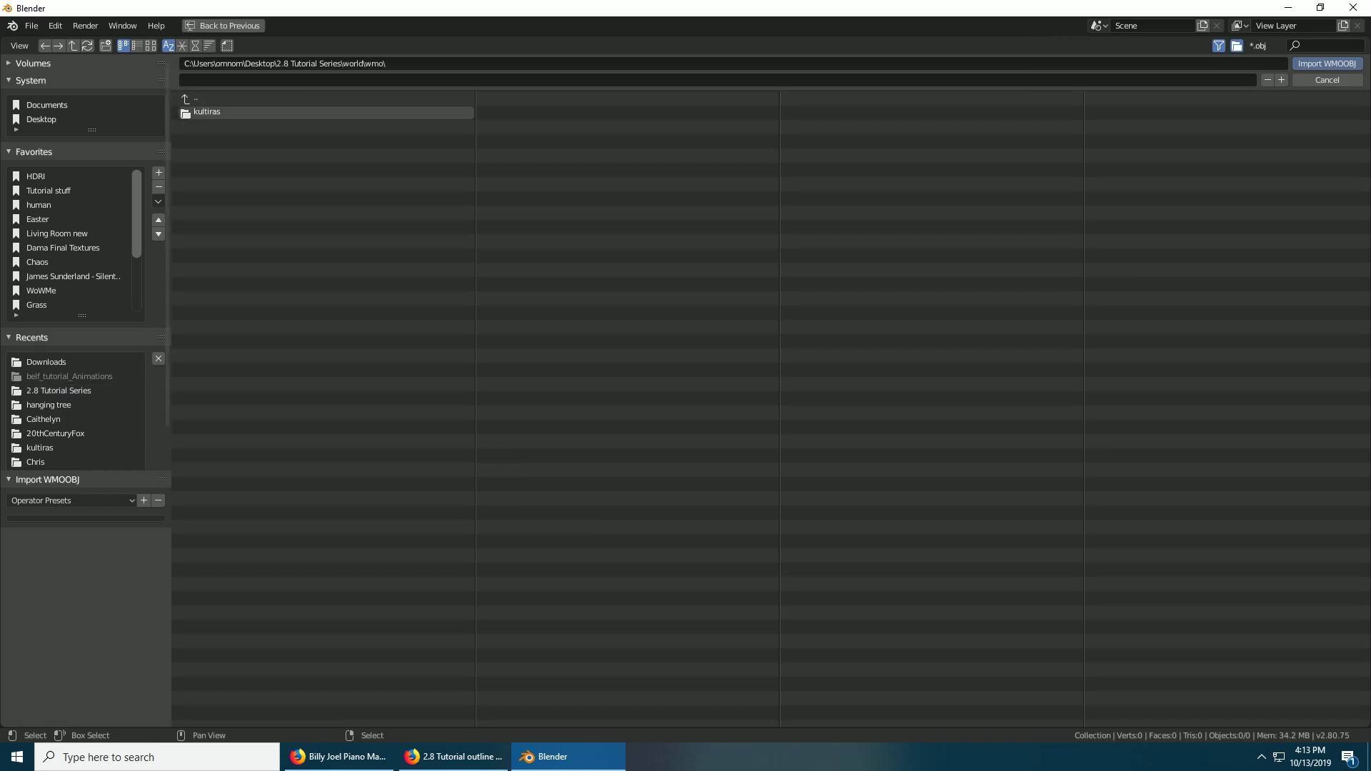
double_click(208, 111)
double_click(207, 111)
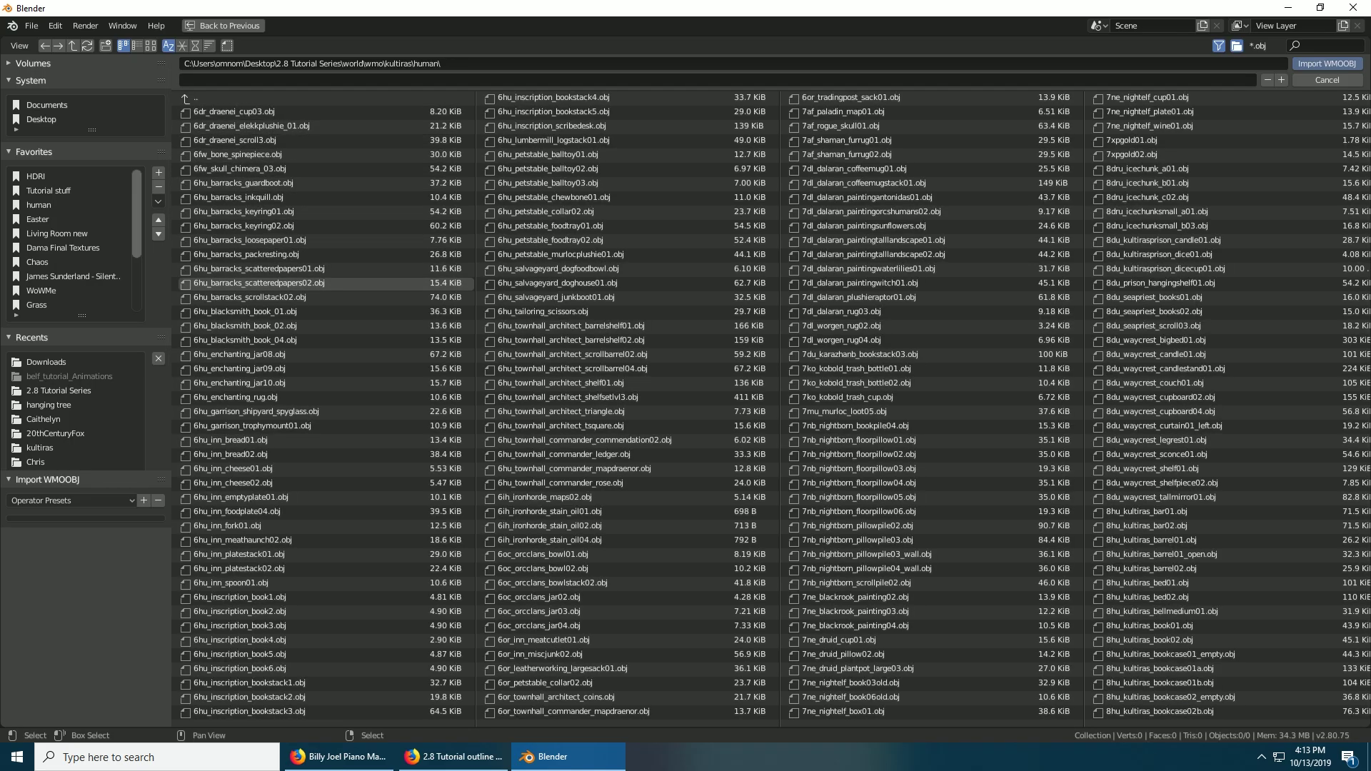
Step: Import the house file 8hu_kultiras_mediumhouse01_interior.obj as a WMO OBJ
scroll(612, 369, down, 5)
scroll(750, 364, down, 3)
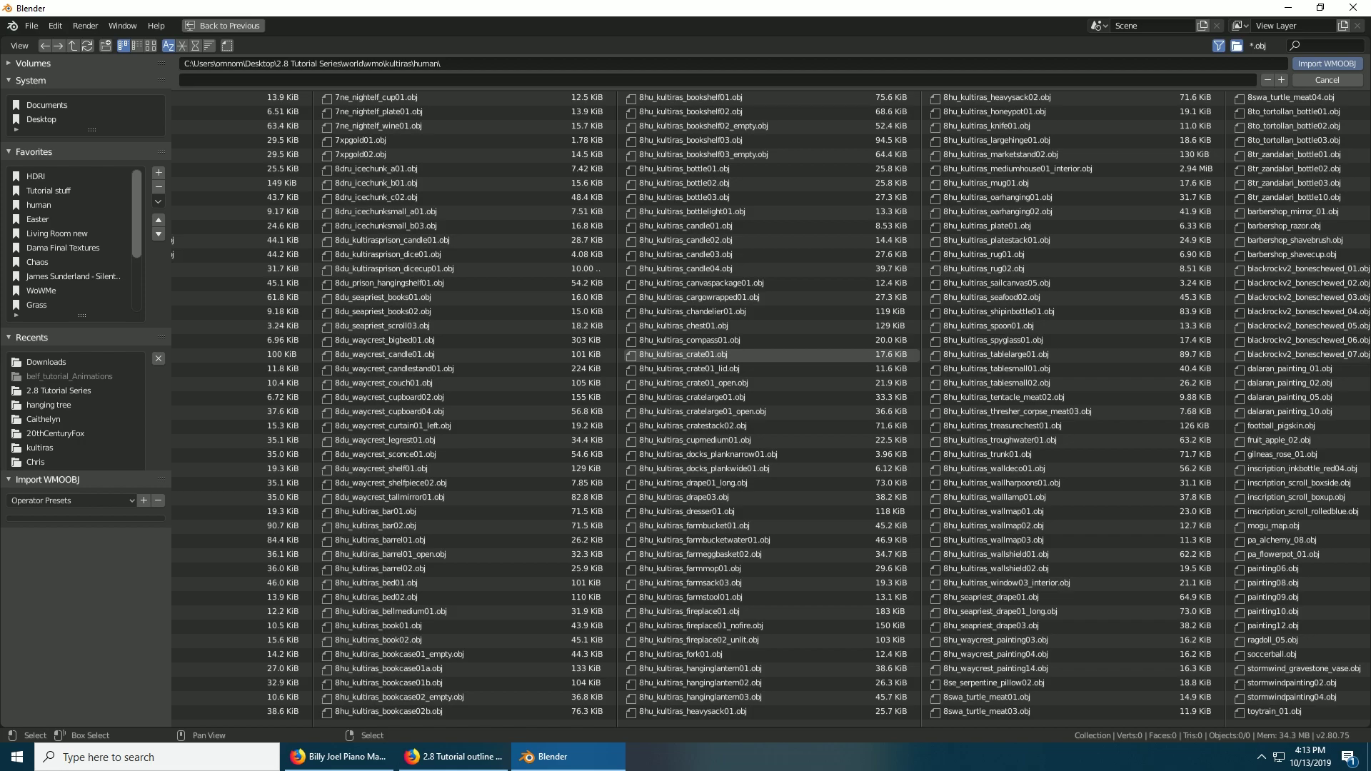
scroll(750, 364, down, 2)
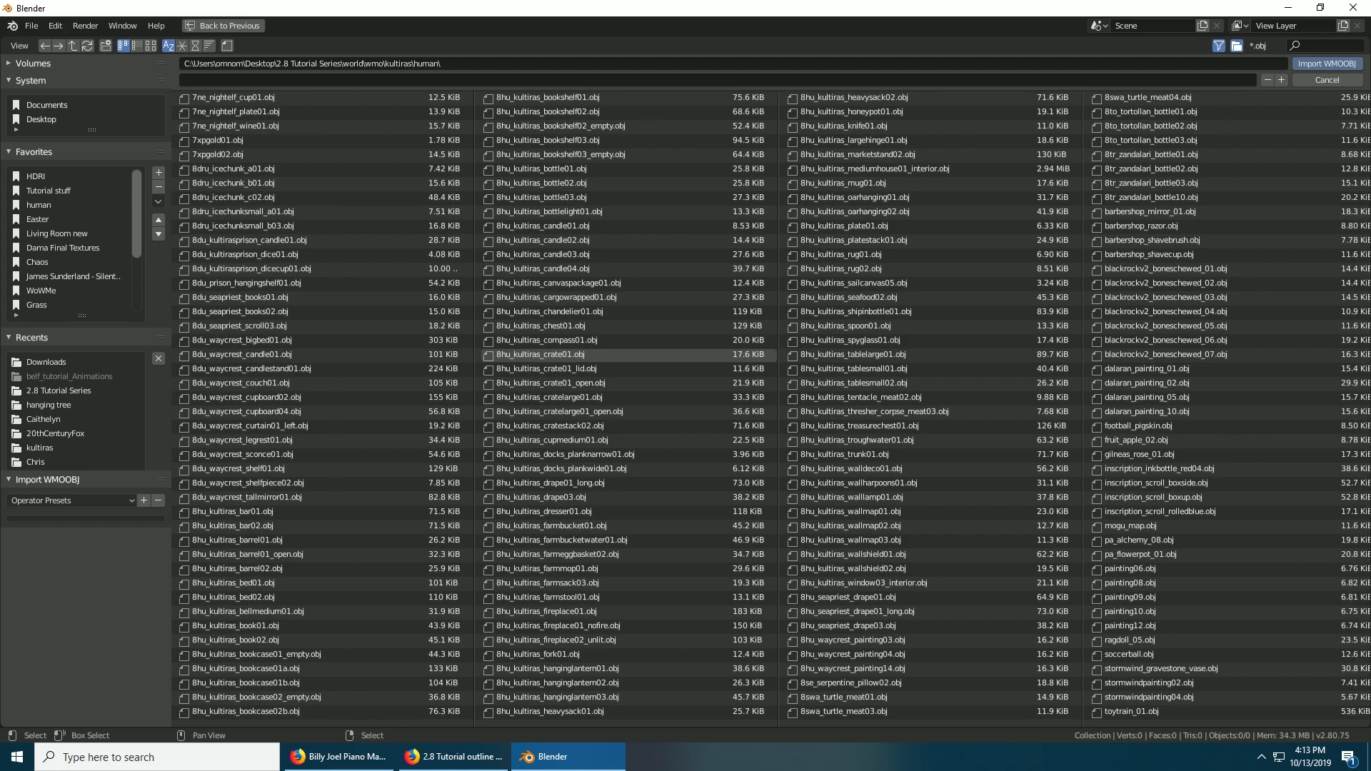
scroll(714, 354, down, 2)
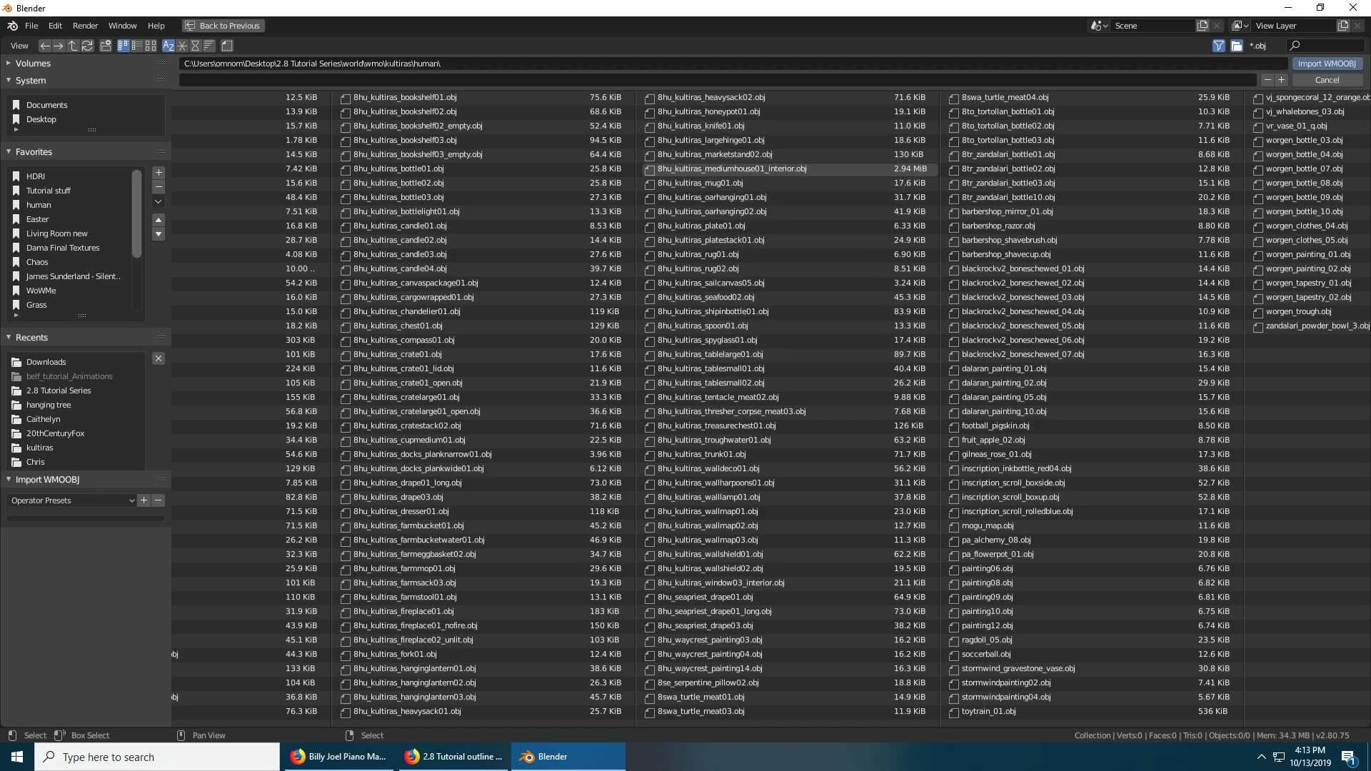
click(732, 170)
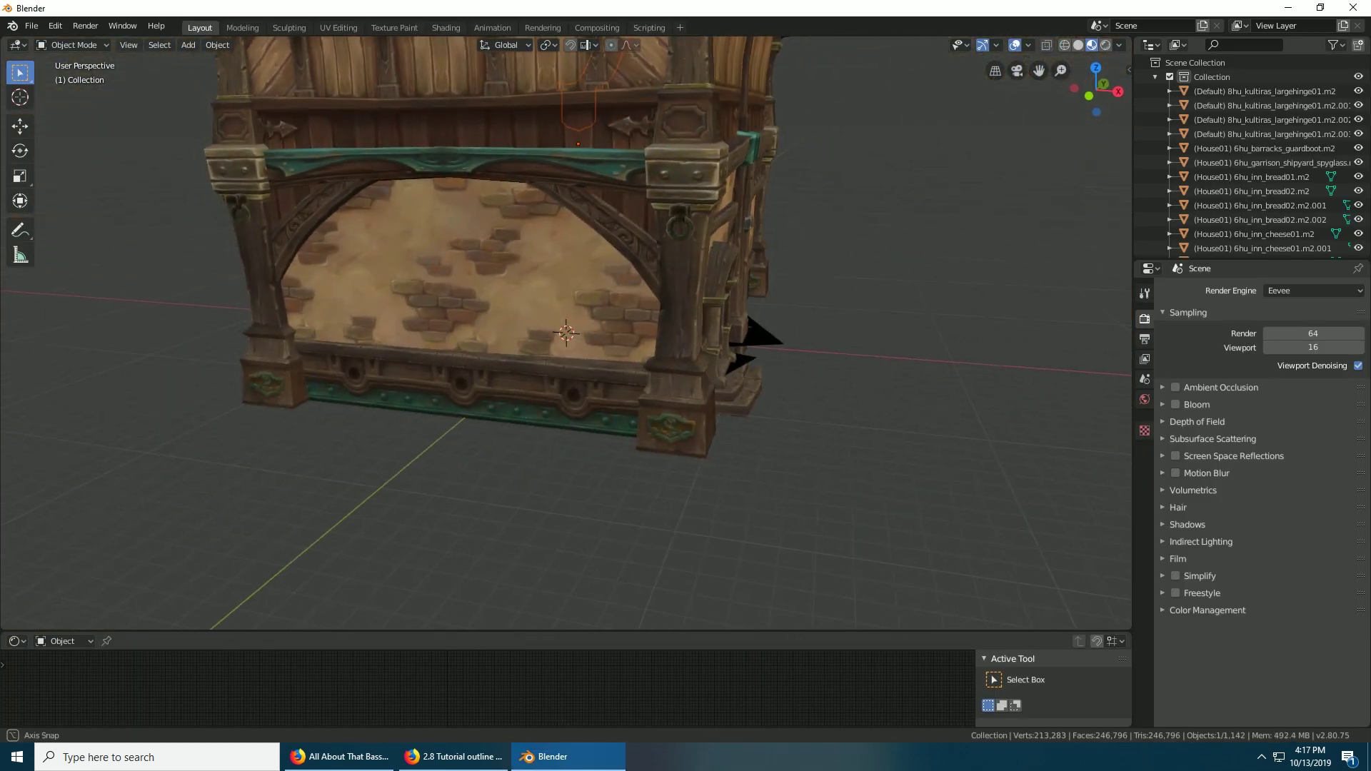
Step: Hide the house's outer shell and examine the furniture and props inside it
middle_drag(567, 333, 450, 333)
scroll(566, 333, down, 3)
shift+middle_drag(567, 286, 585, 357)
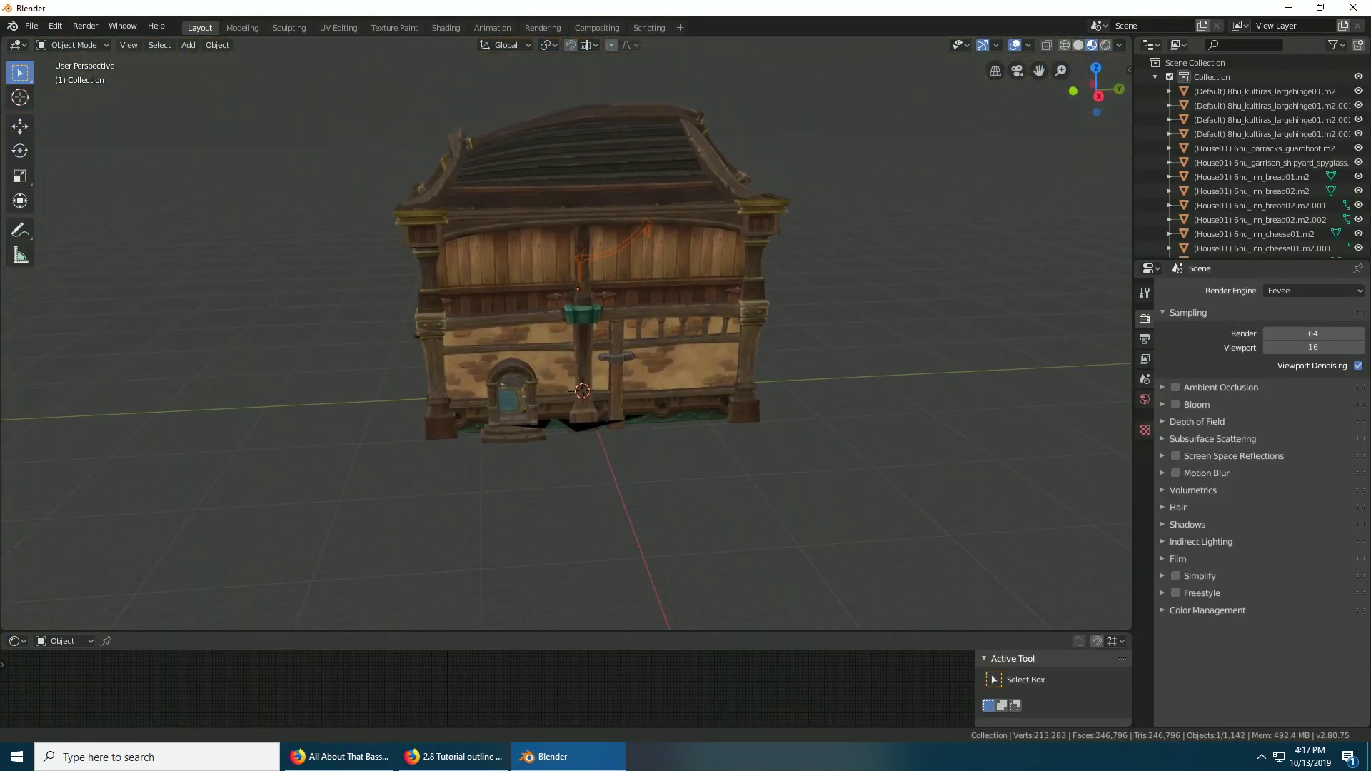
right_click(585, 357)
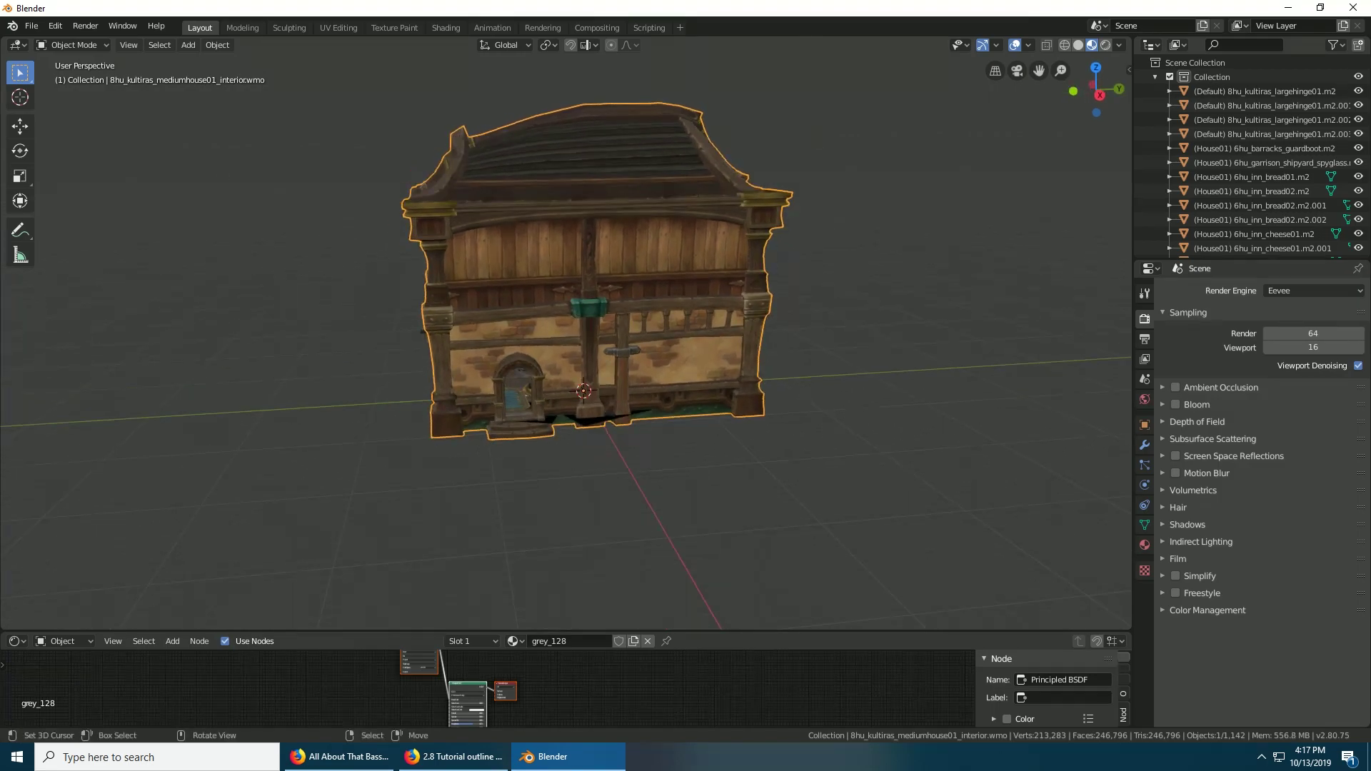
key(Delete)
middle_drag(593, 335, 597, 389)
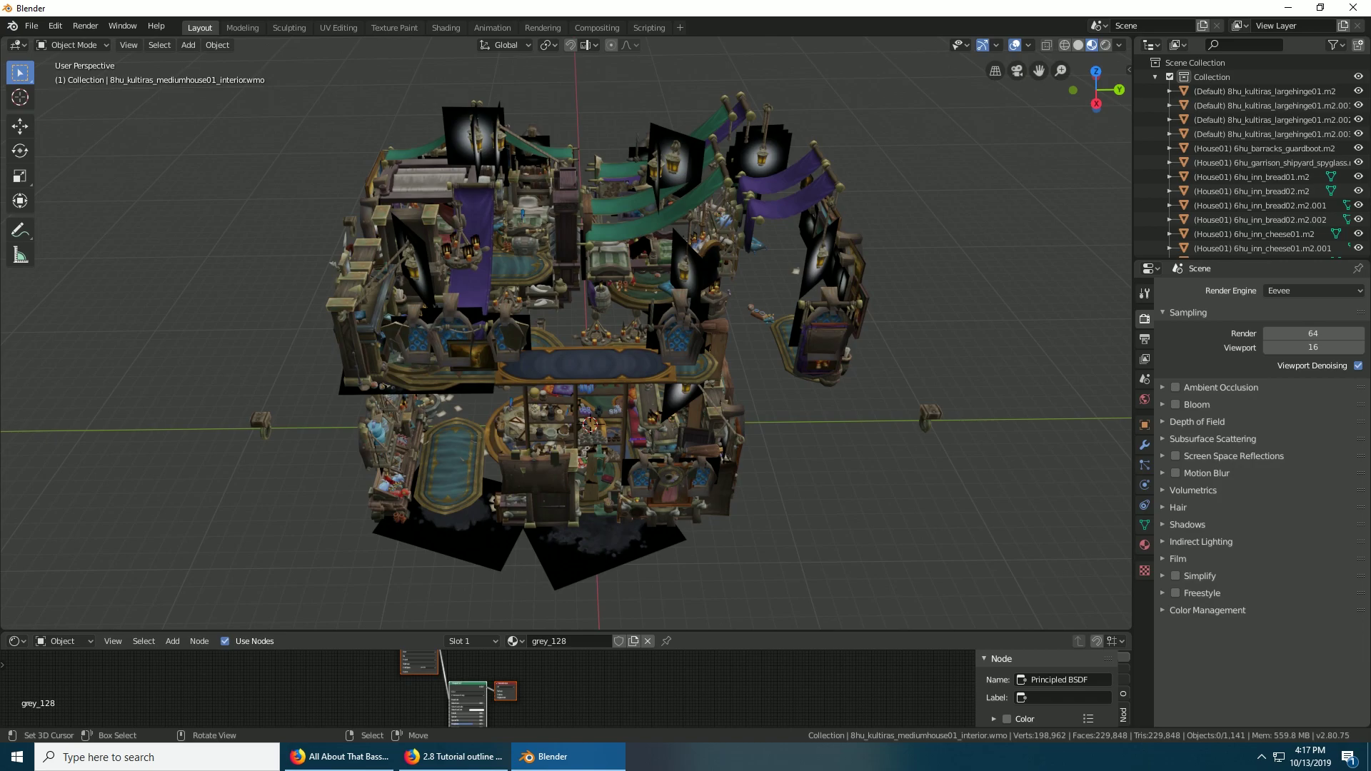
middle_drag(596, 390, 628, 410)
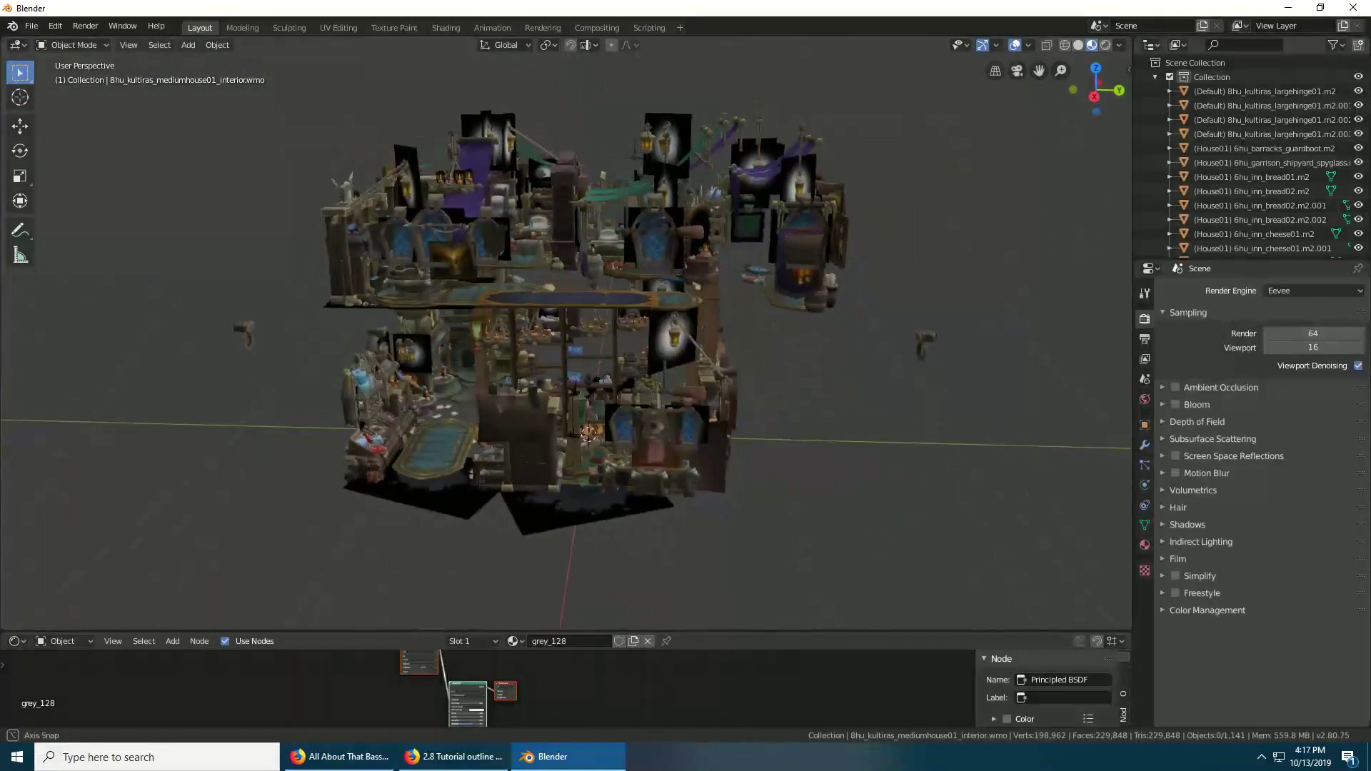
middle_drag(634, 156, 654, 154)
scroll(629, 371, up, 3)
mouse_move(617, 422)
middle_down()
mouse_move(681, 413)
mouse_move(461, 422)
mouse_move(622, 414)
mouse_move(682, 389)
mouse_move(597, 426)
middle_up()
scroll(597, 426, down, 1)
scroll(565, 333, down, 2)
middle_drag(566, 333, 606, 340)
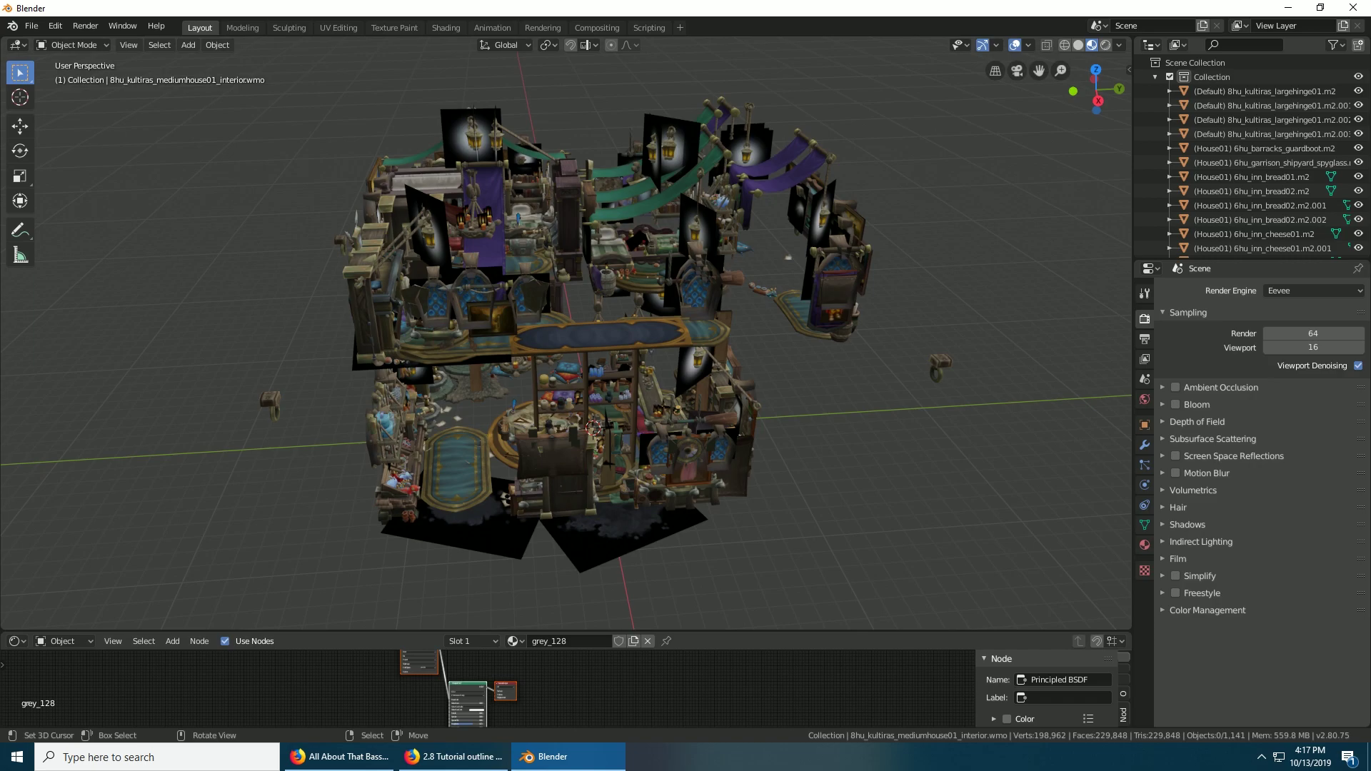
Step: Unhide the house's outer shell and delete all of the imported house objects
key(alt+h)
key(alt+a)
scroll(587, 322, down, 3)
middle_drag(587, 322, 602, 373)
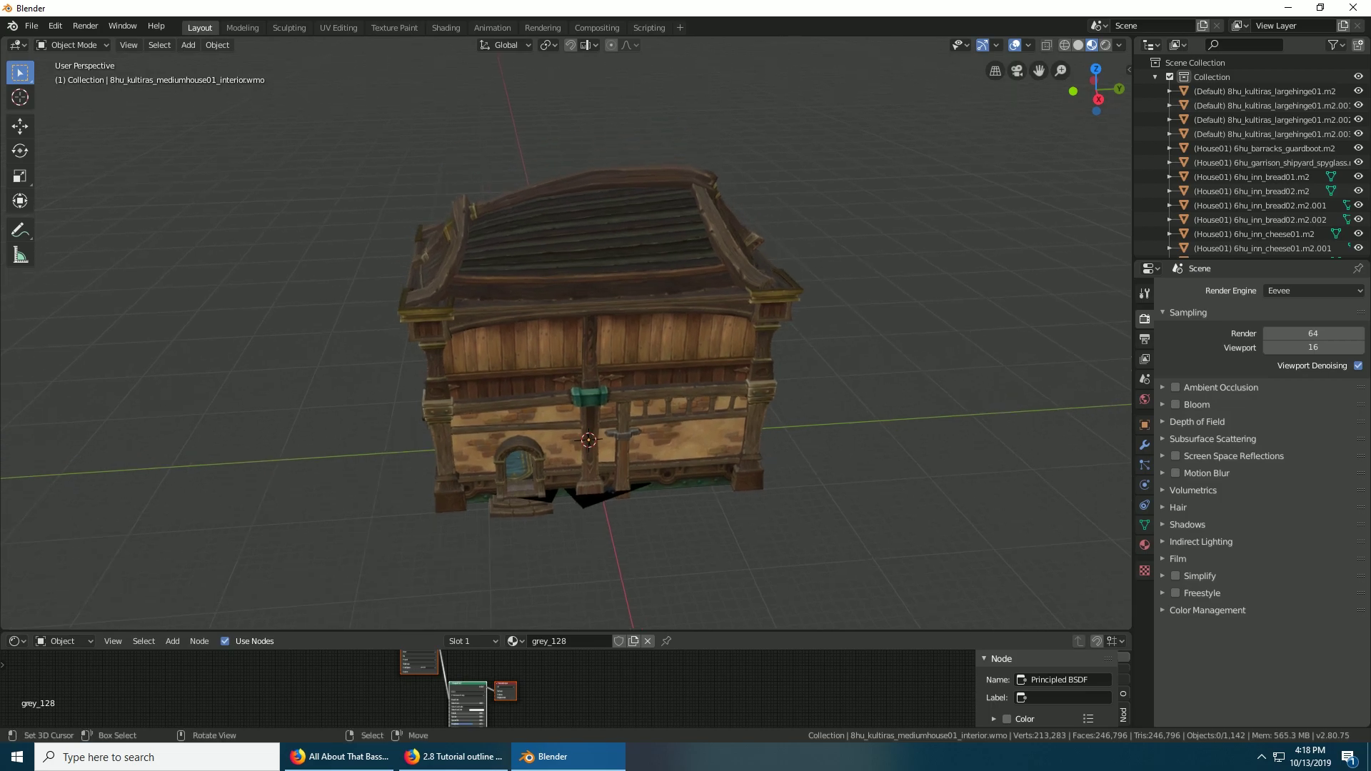
key(a)
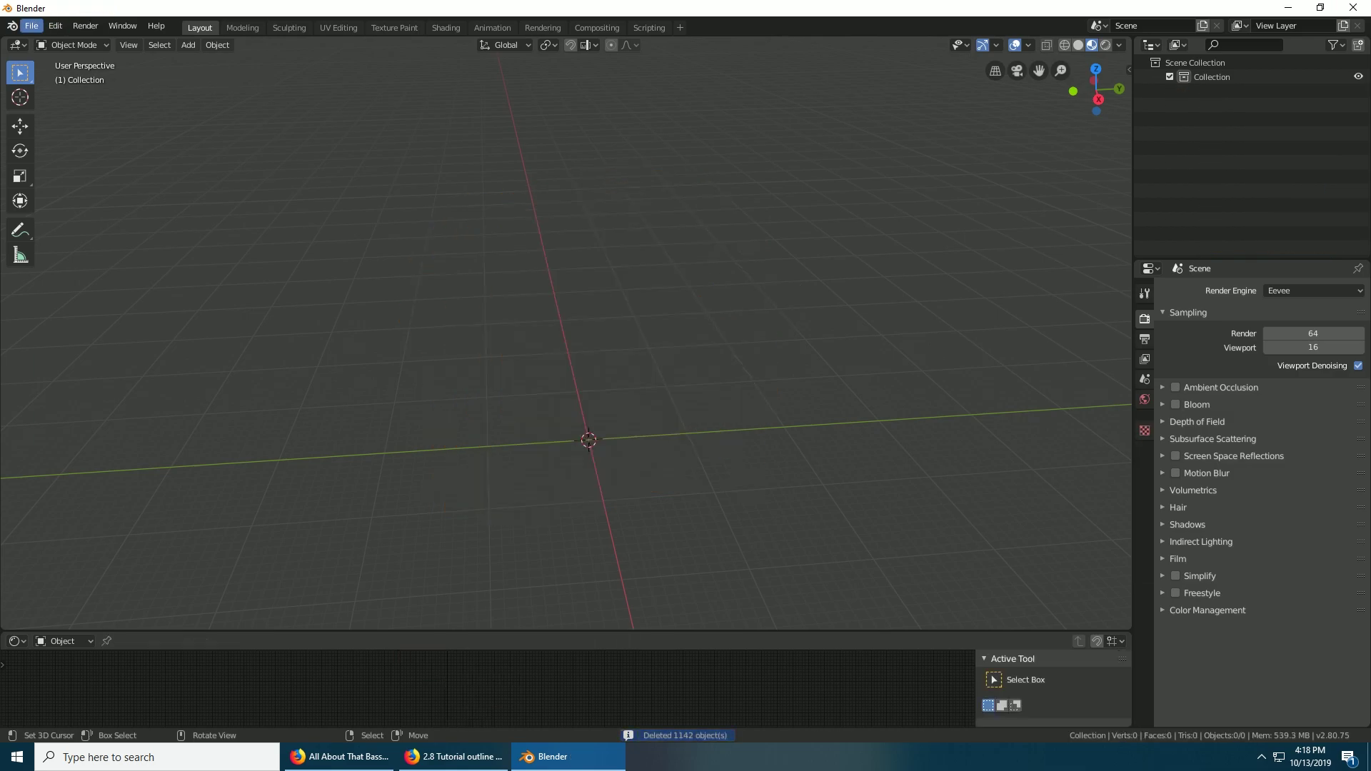
Step: Import azeroth_35_55.obj from the 2.8 Tutorial Series folder world\maps\azeroth as a WoW OBJ (experimental)
click(31, 26)
mouse_move(64, 218)
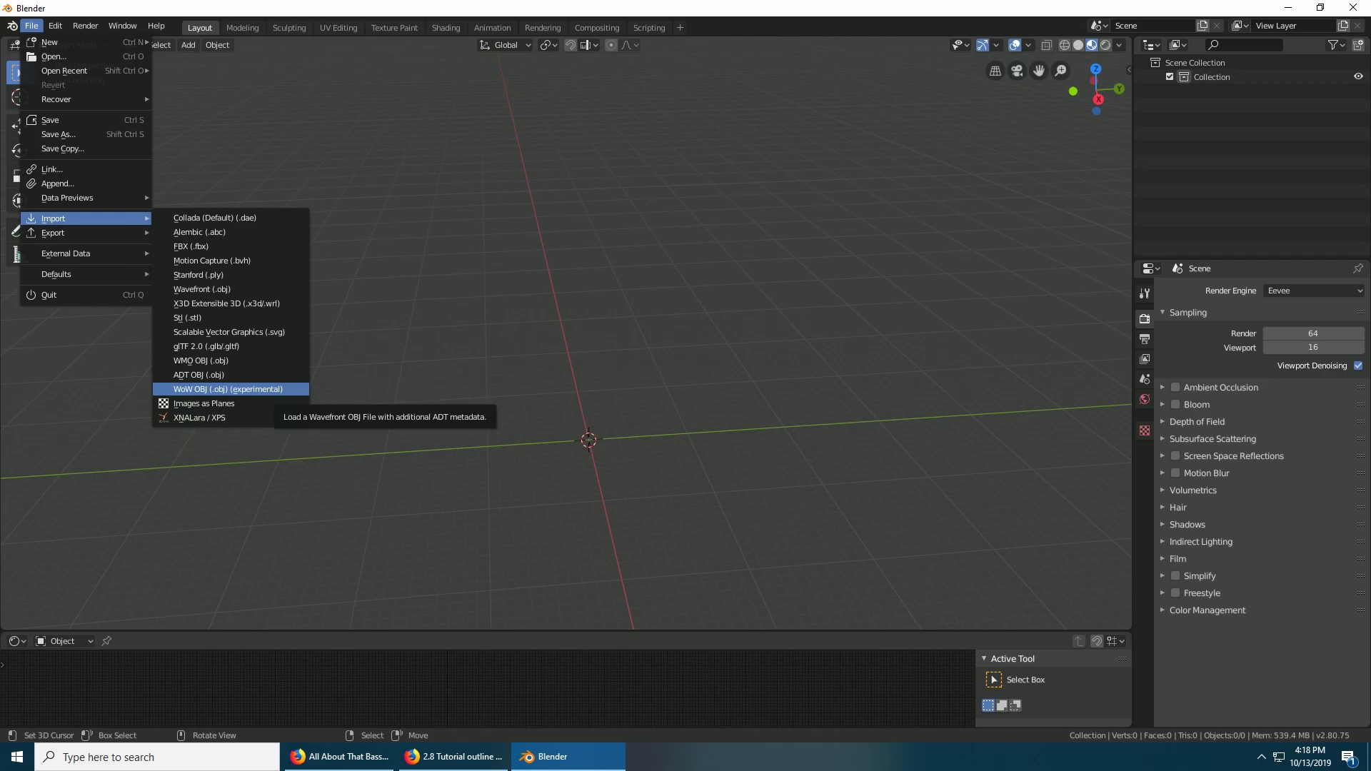
click(228, 390)
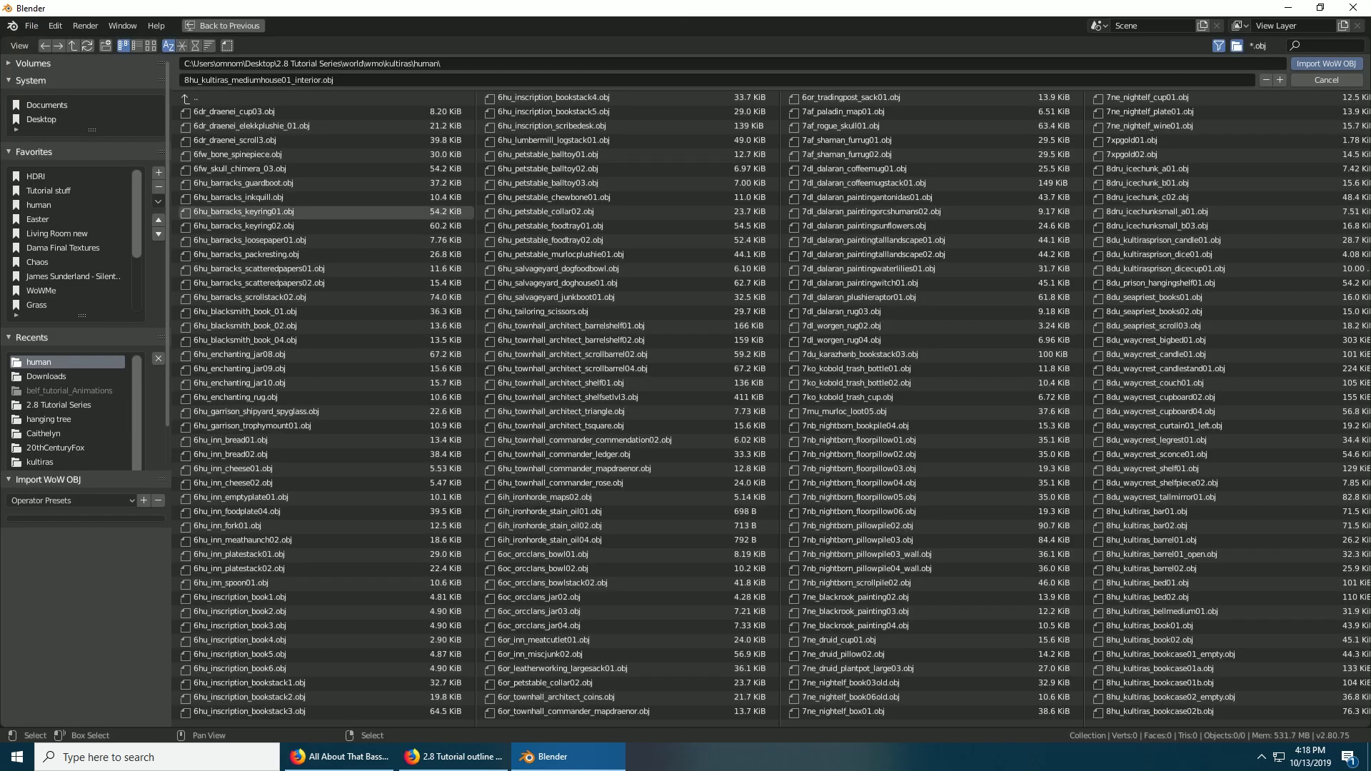
click(196, 97)
click(196, 98)
click(196, 97)
click(203, 112)
click(203, 112)
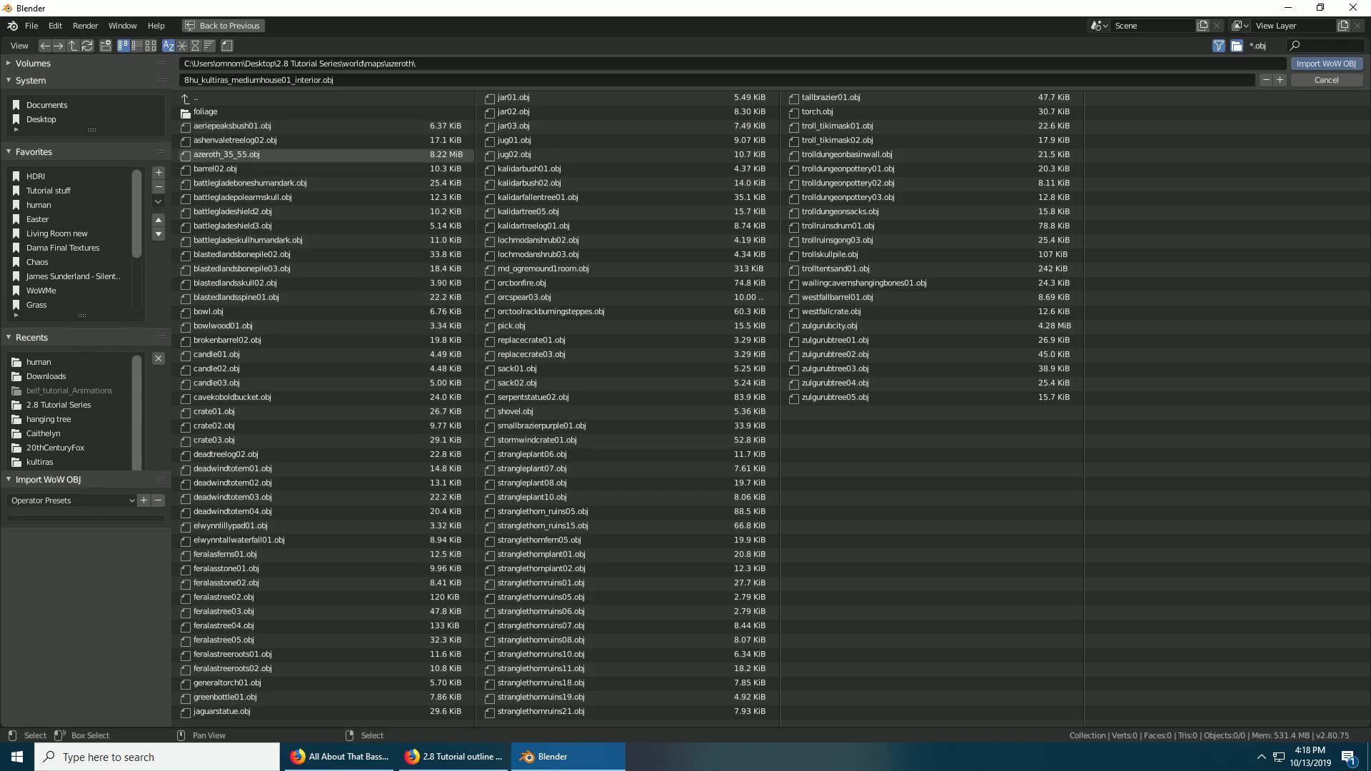
click(225, 154)
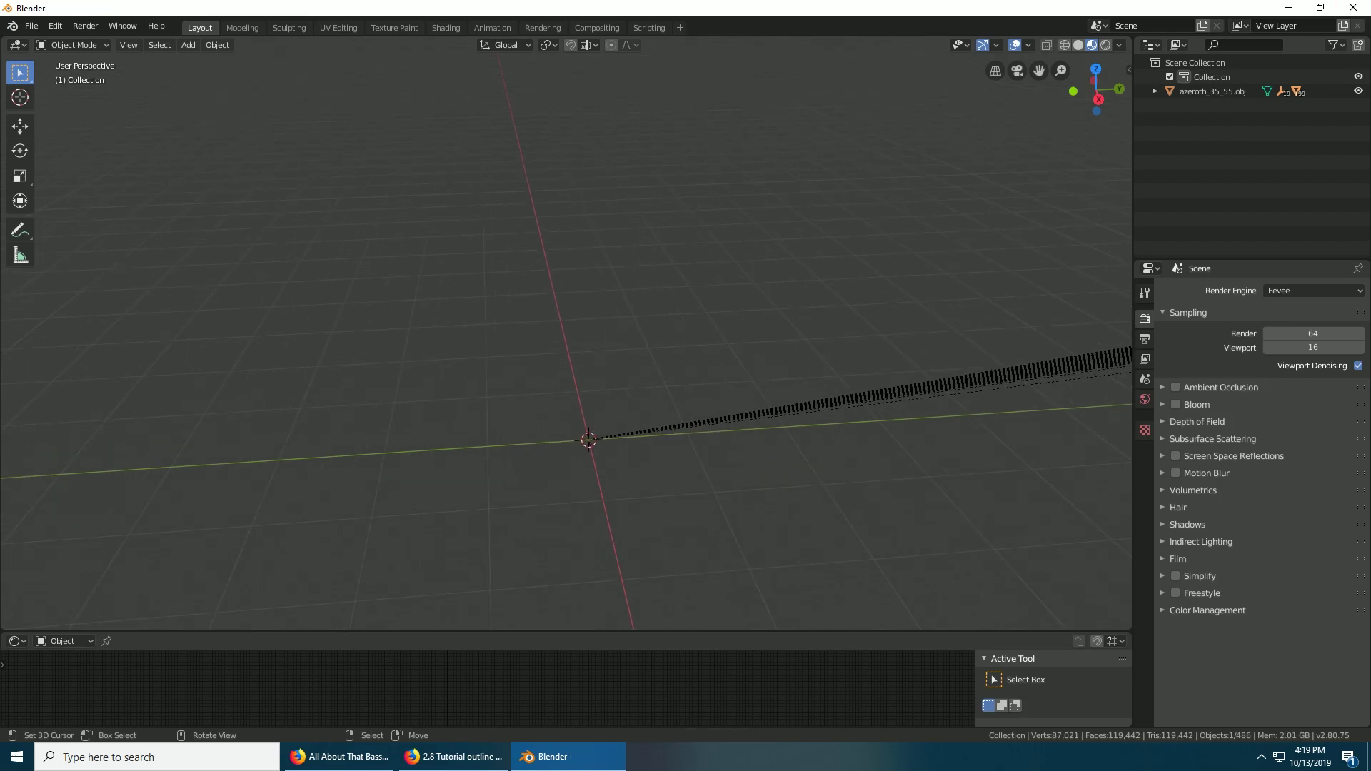
Step: Frame the village area of the imported map tile and select the terrain mesh azeroth_35_55.obj
key(KP_Decimal)
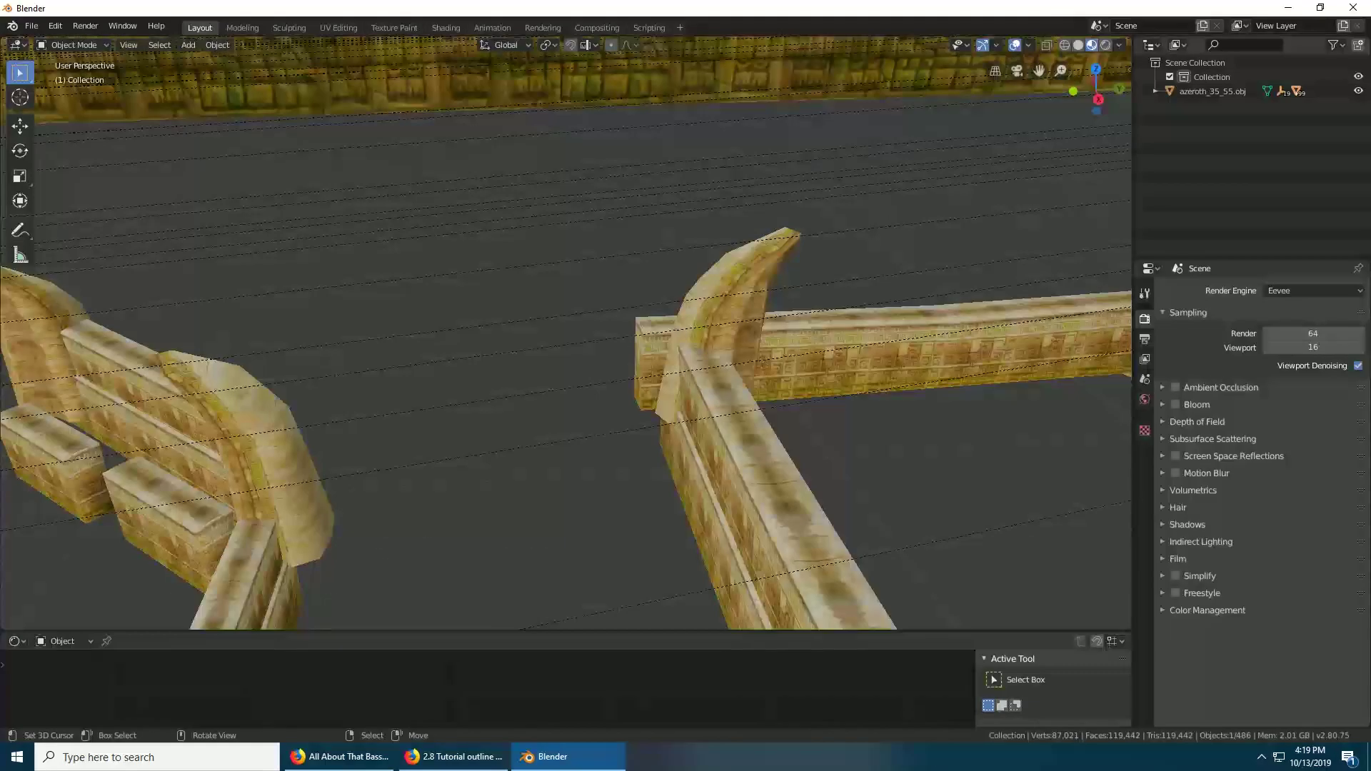
scroll(566, 333, down, 14)
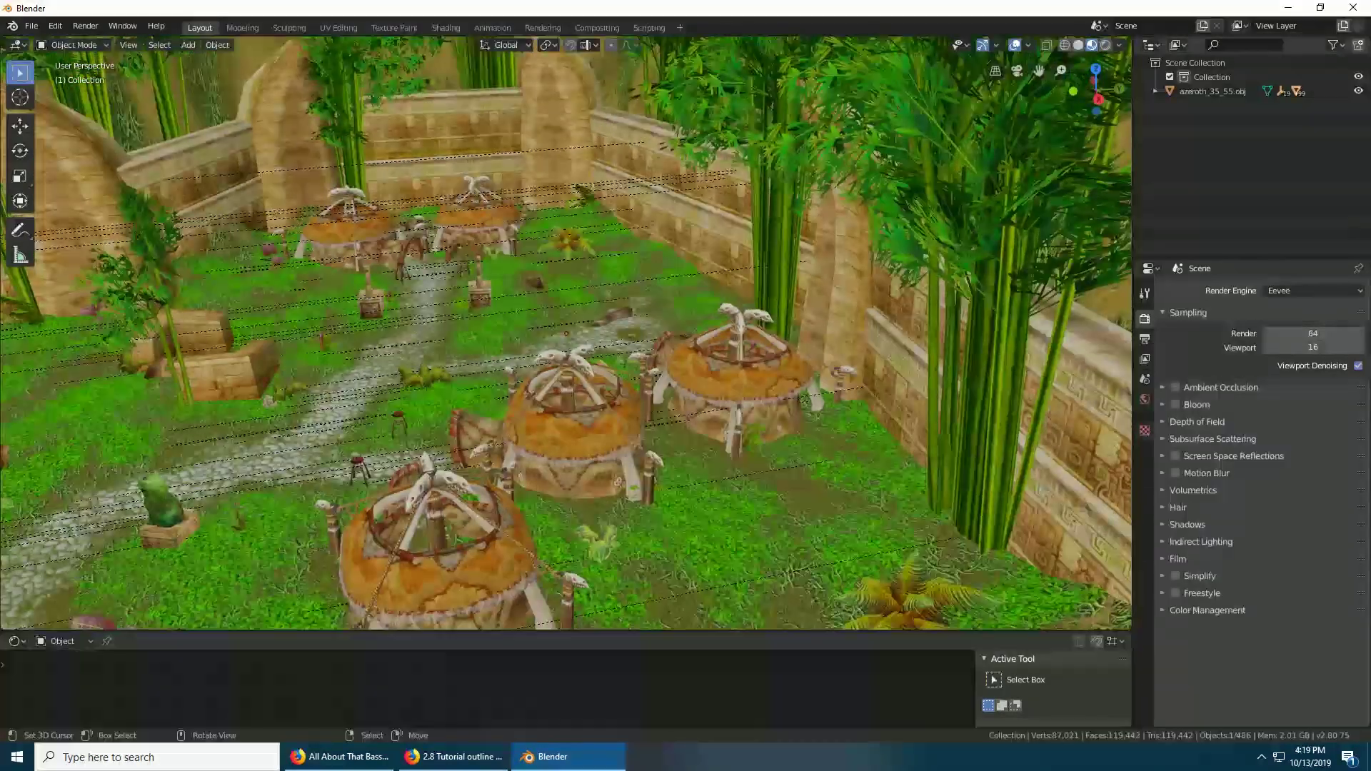
middle_drag(567, 334, 782, 338)
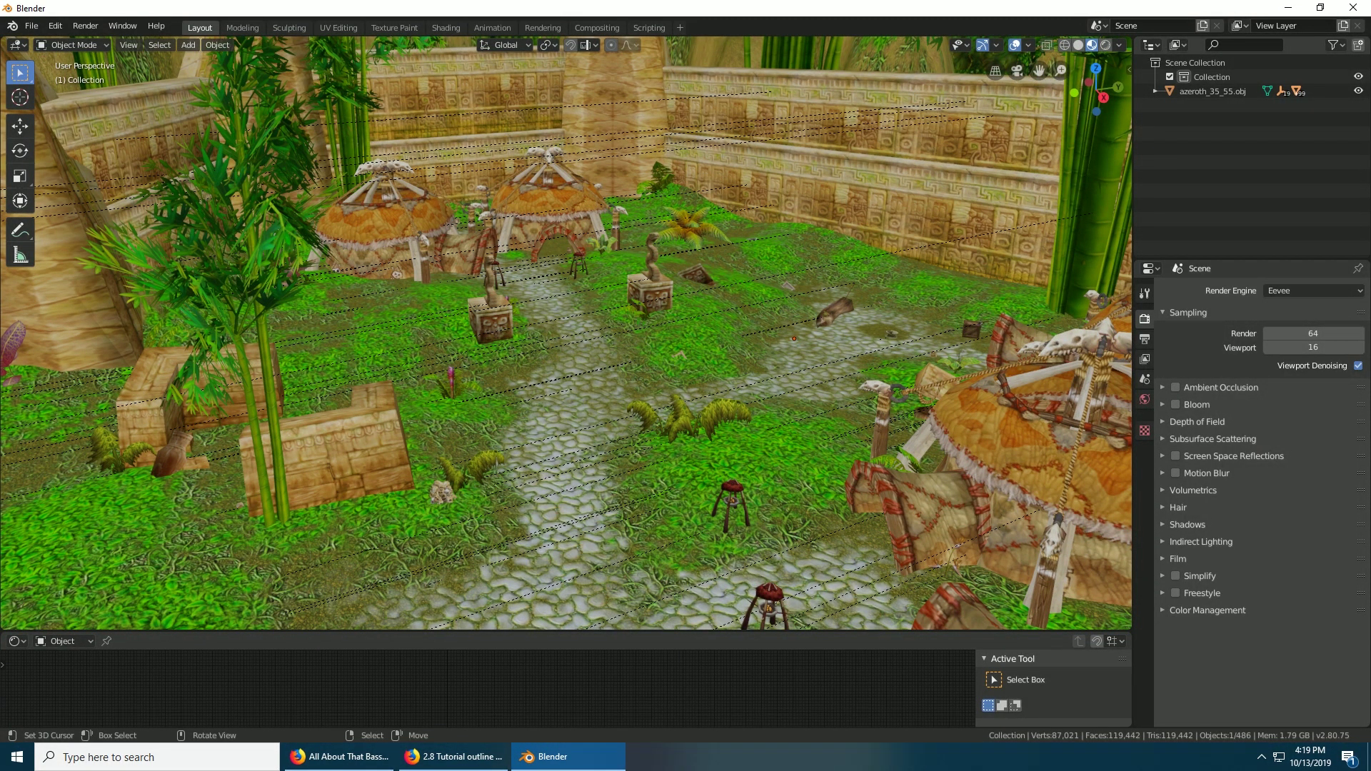
right_click(794, 339)
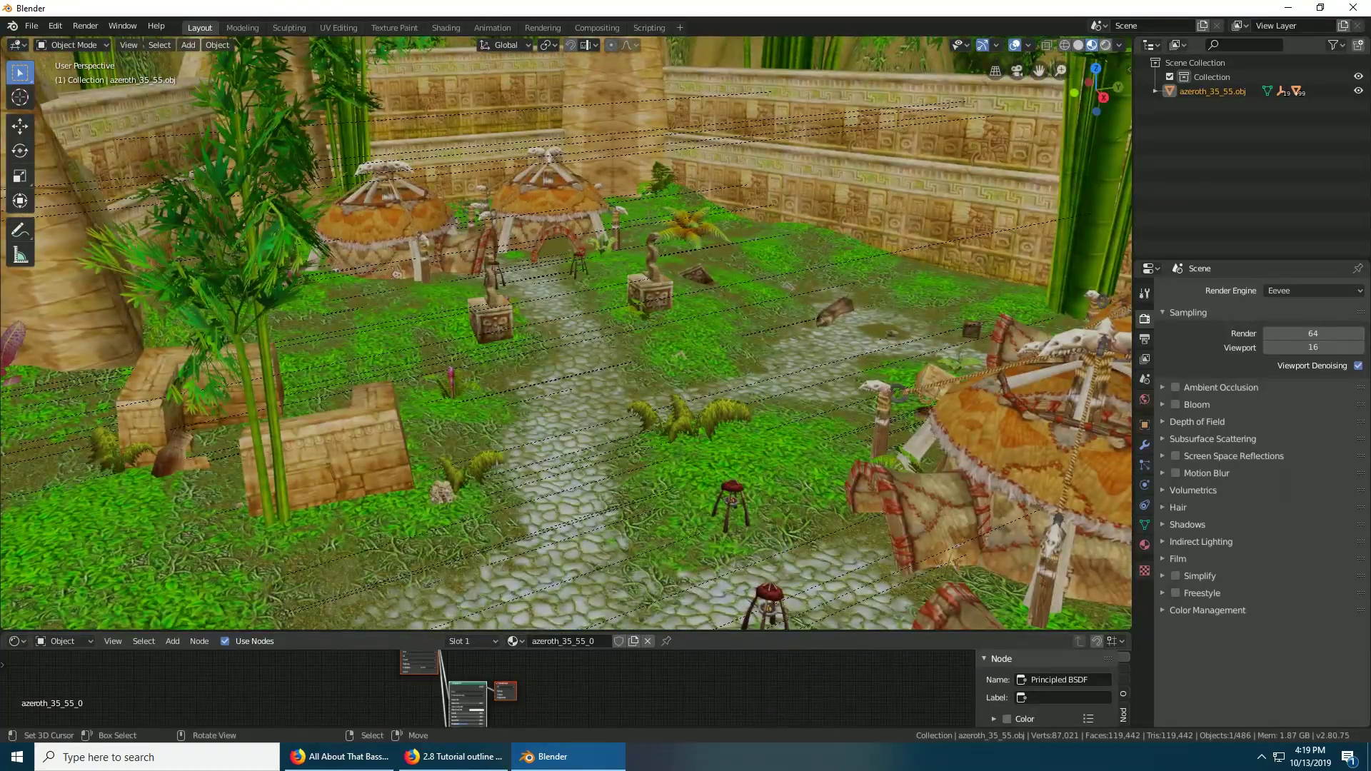
Step: Preview the map tile in Rendered viewport shading and examine the lighting and textures around the troll huts near and far
click(1105, 45)
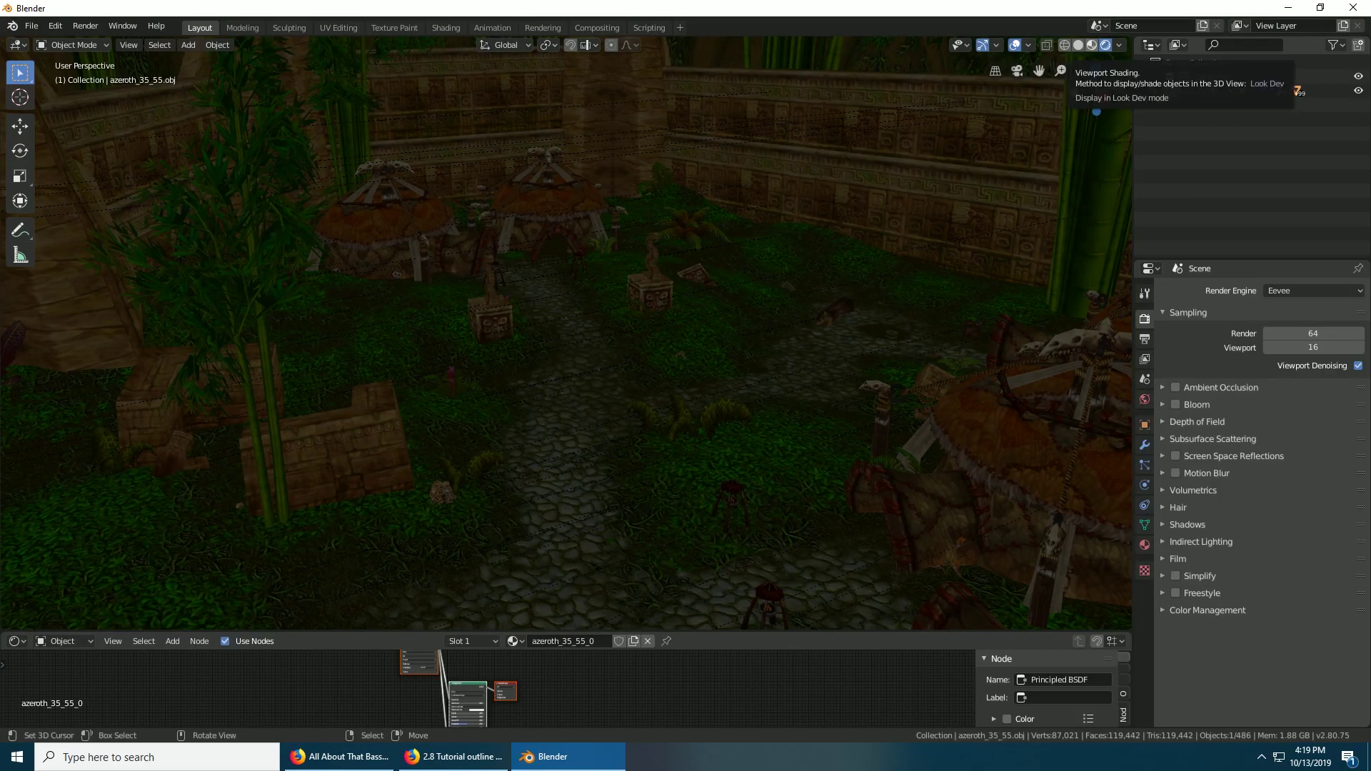
scroll(567, 334, down, 4)
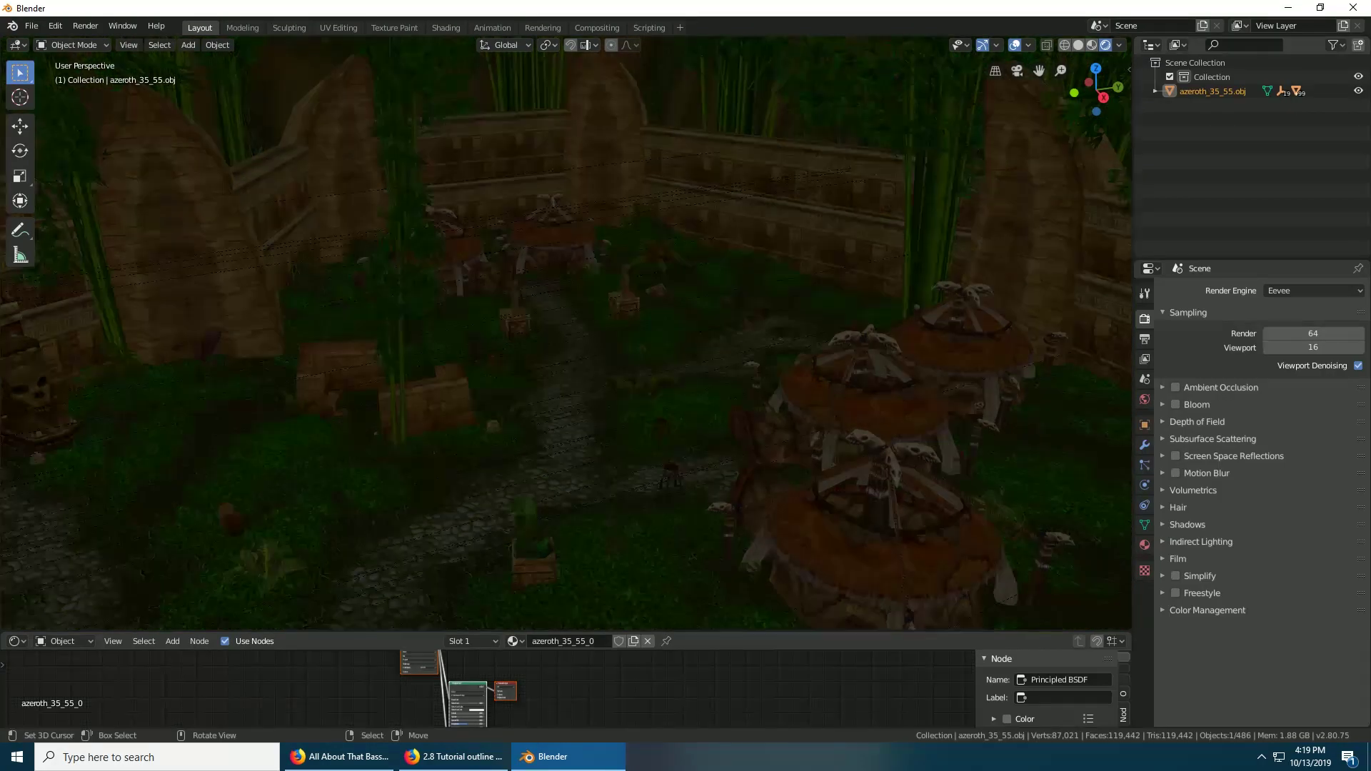
scroll(566, 333, up, 4)
middle_drag(566, 333, 574, 334)
scroll(567, 334, down, 3)
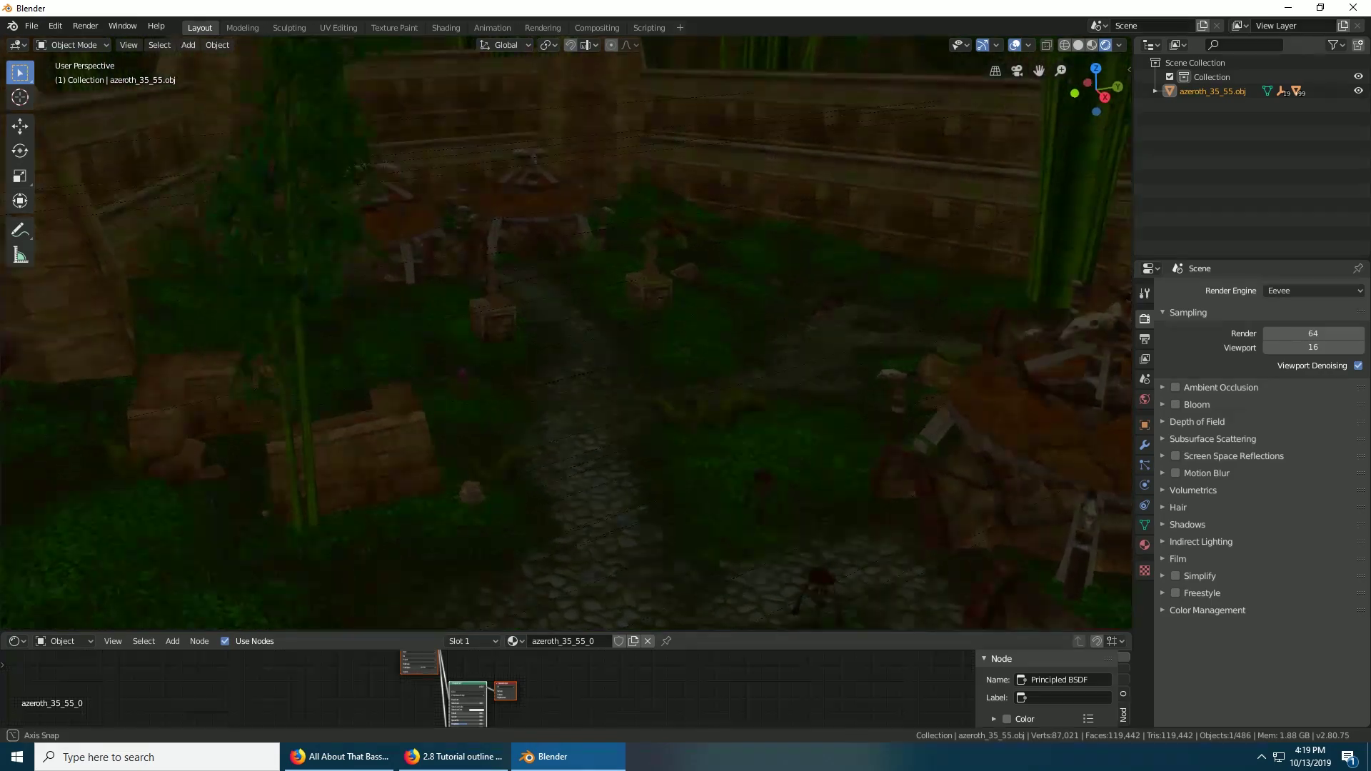
scroll(566, 334, up, 5)
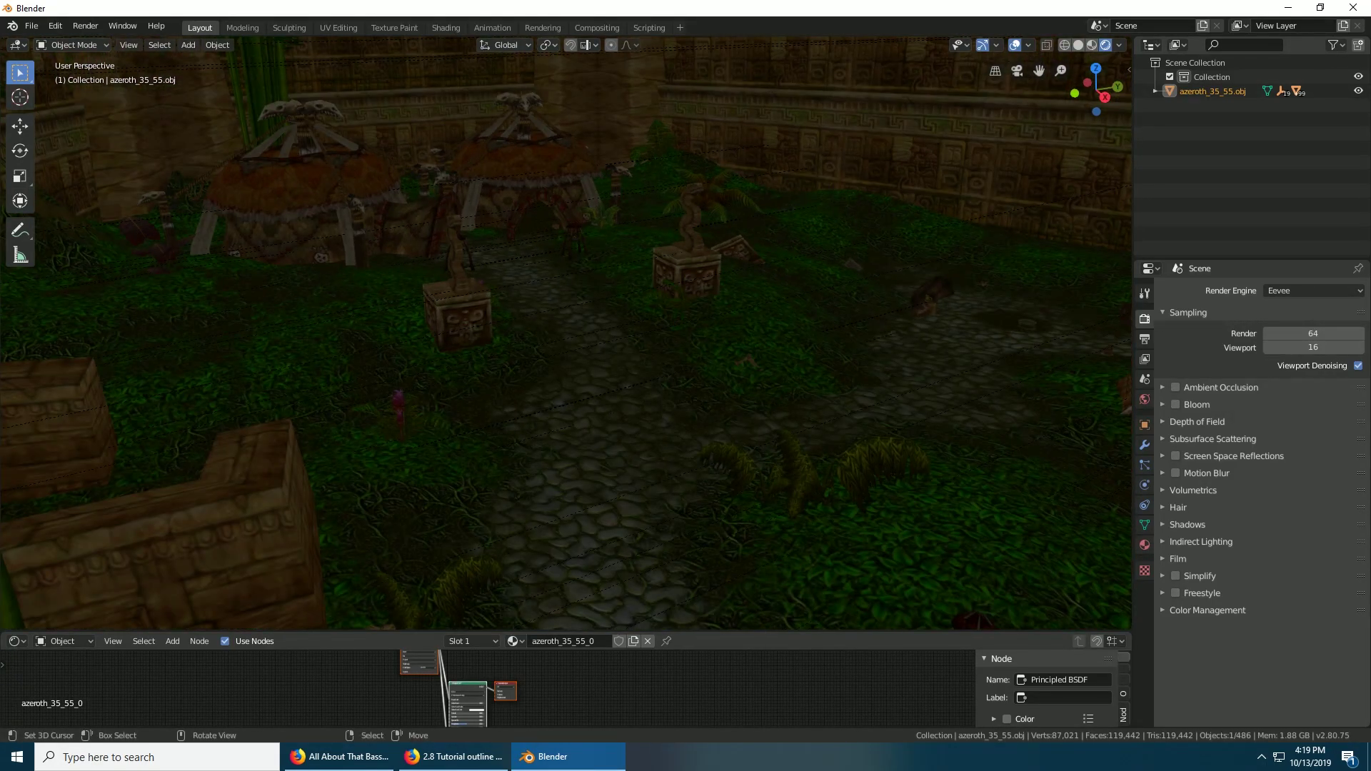
scroll(566, 334, down, 3)
scroll(567, 334, down, 4)
scroll(567, 333, up, 6)
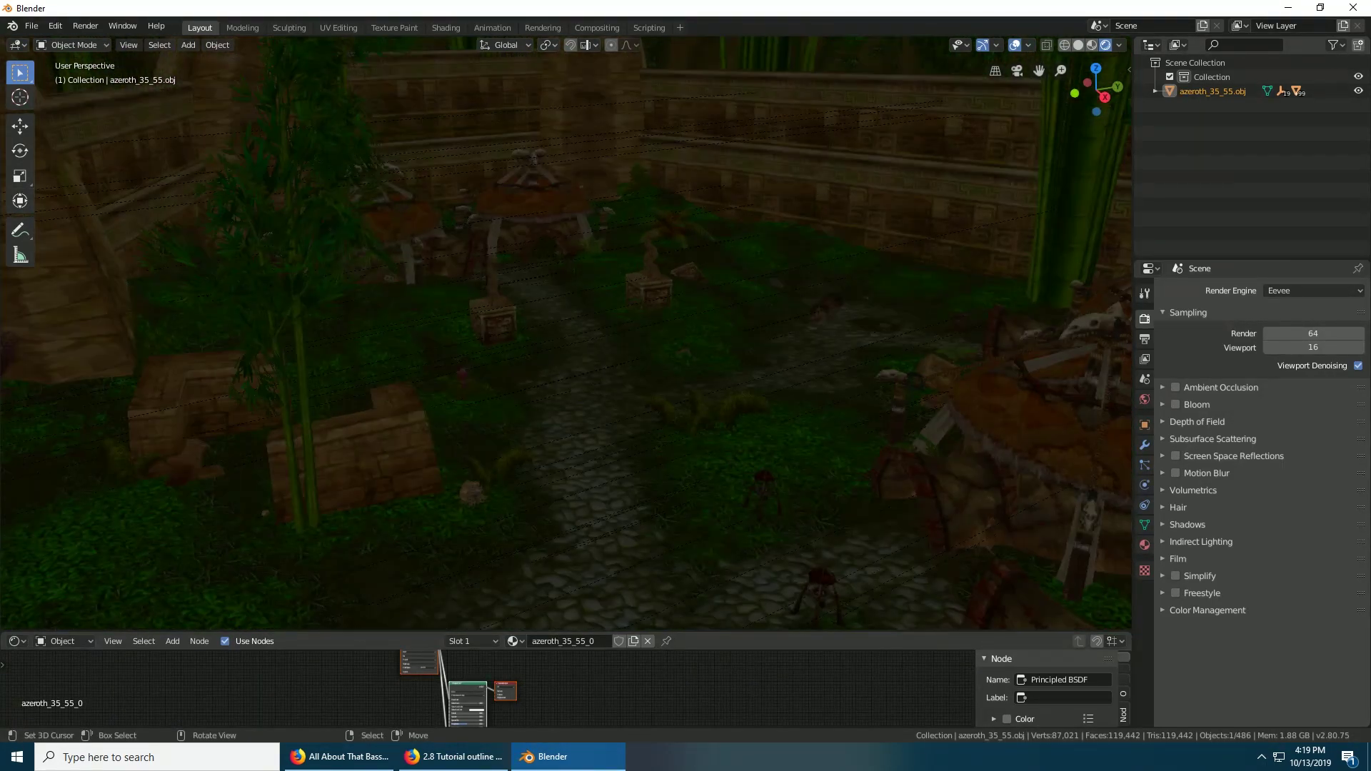
scroll(566, 334, up, 1)
mouse_move(567, 333)
middle_down()
mouse_move(593, 333)
mouse_move(568, 334)
middle_up()
scroll(566, 333, down, 3)
scroll(566, 333, down, 4)
scroll(566, 334, up, 3)
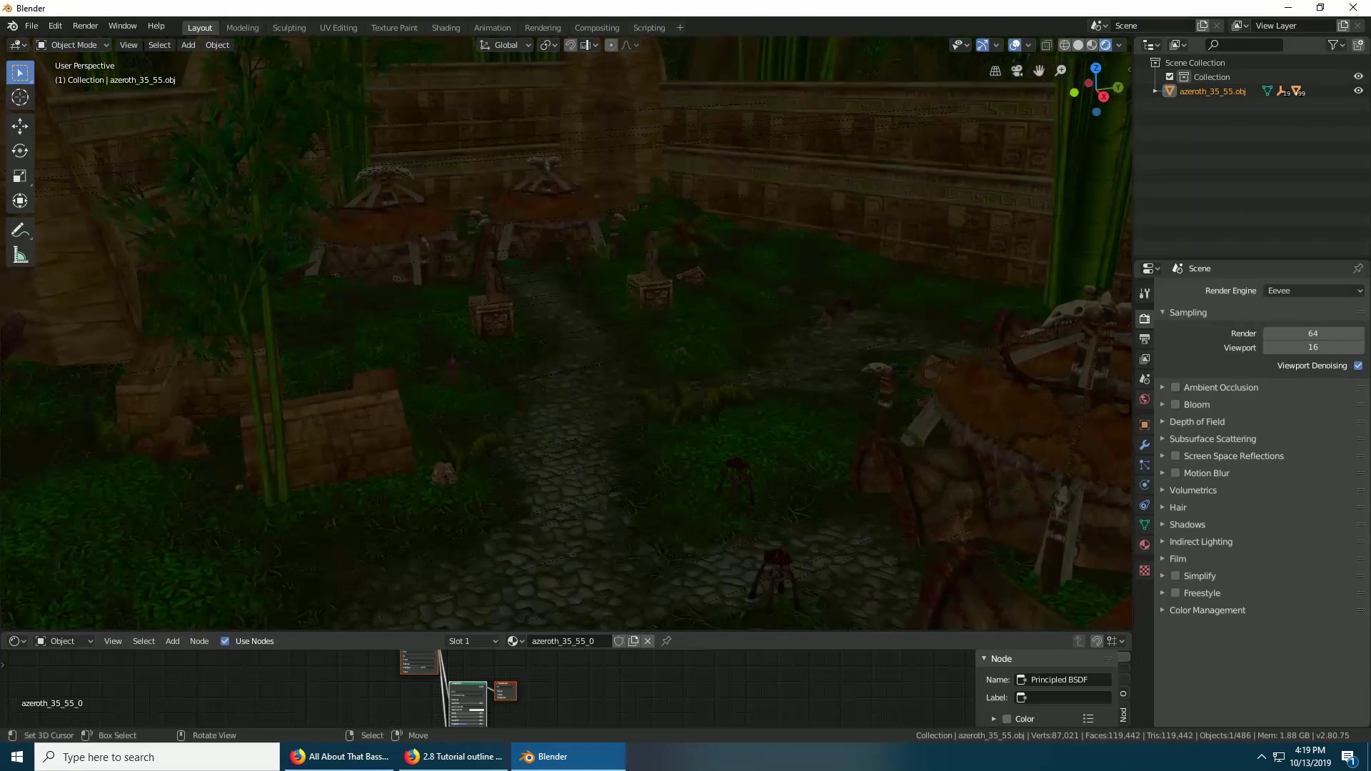
Step: Set the viewport to Look Dev shading and enlarge the node editor area beneath it
click(1092, 45)
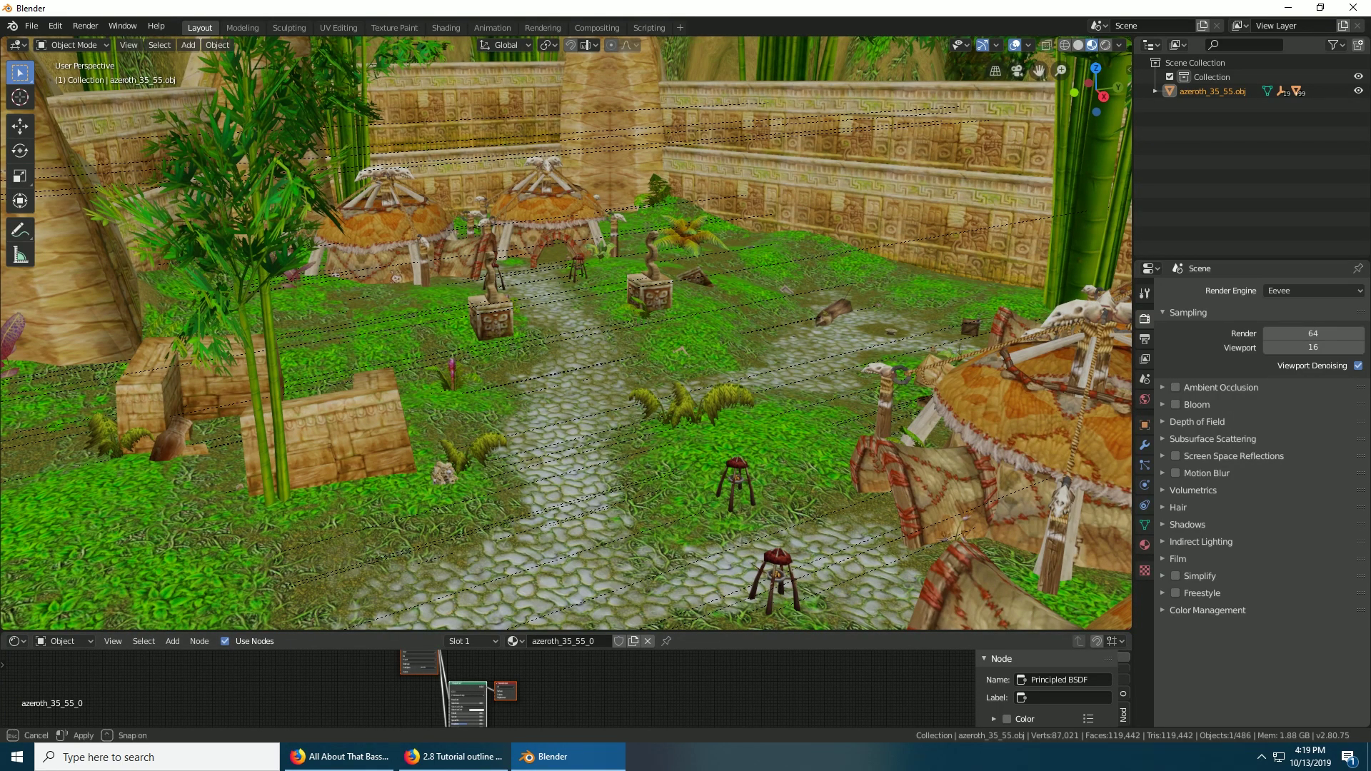
drag(571, 632, 571, 461)
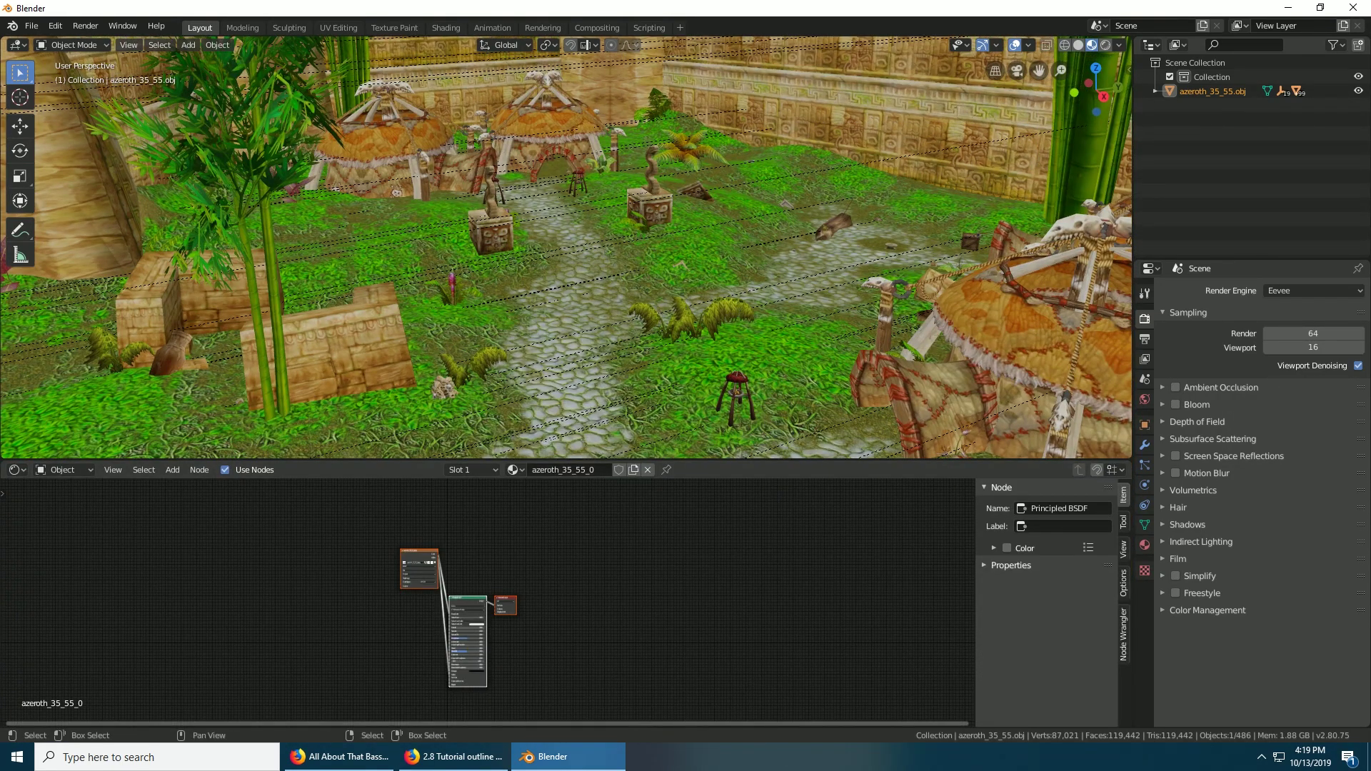
Step: Switch to Discord and open the pinned addon-links message about Python scripts for map tiles from OBJExporter
click(1261, 757)
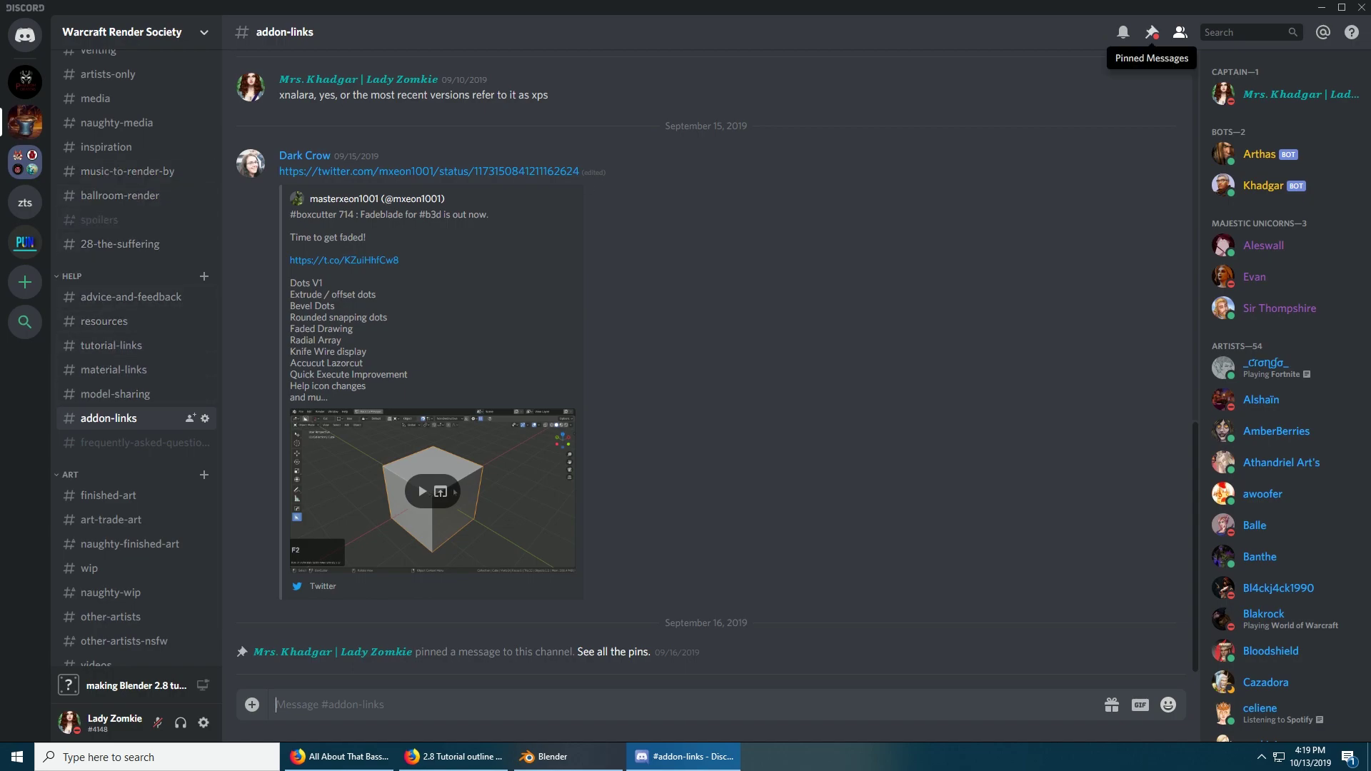
click(1151, 32)
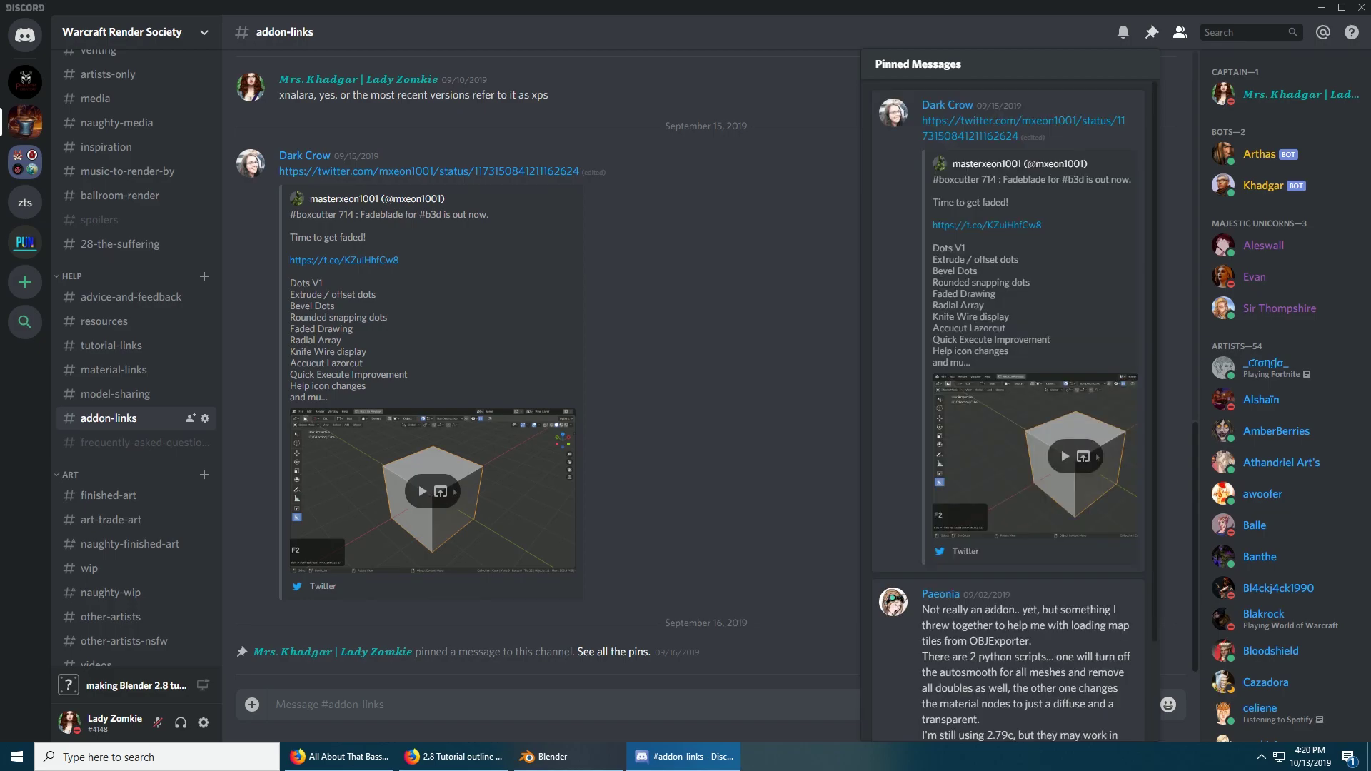
click(1151, 32)
click(1152, 32)
scroll(1035, 514, down, 2)
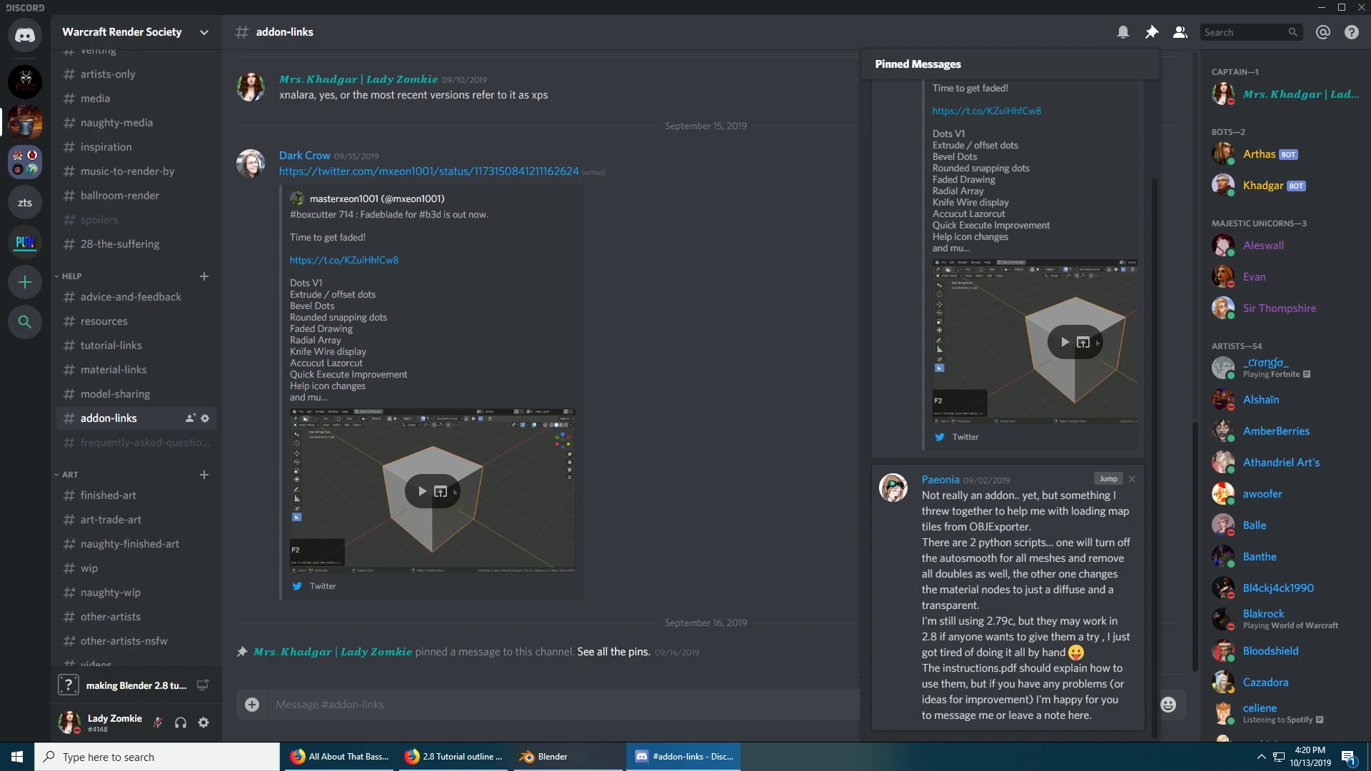
click(1108, 478)
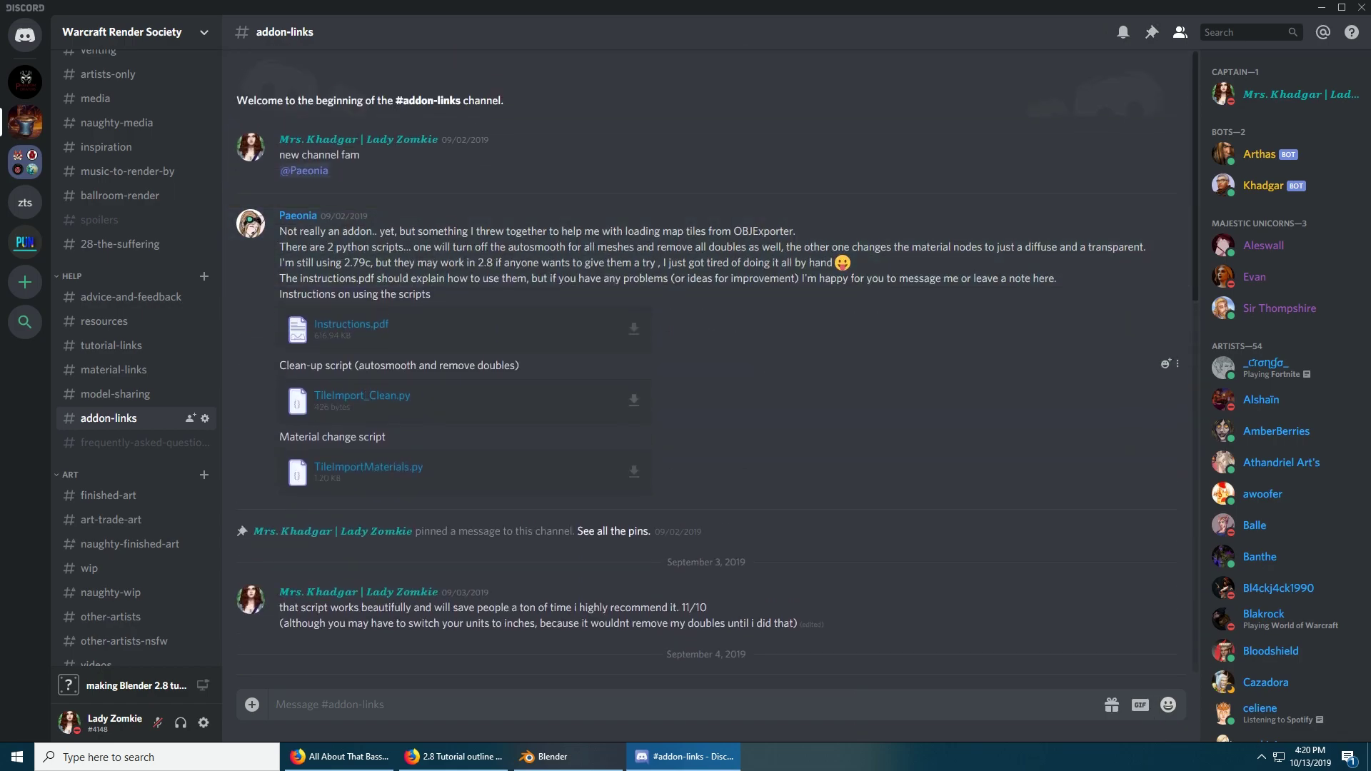
Step: Download the clean-up script TileImport_Clean.py, open it in Notepad and close the Discord window
click(632, 400)
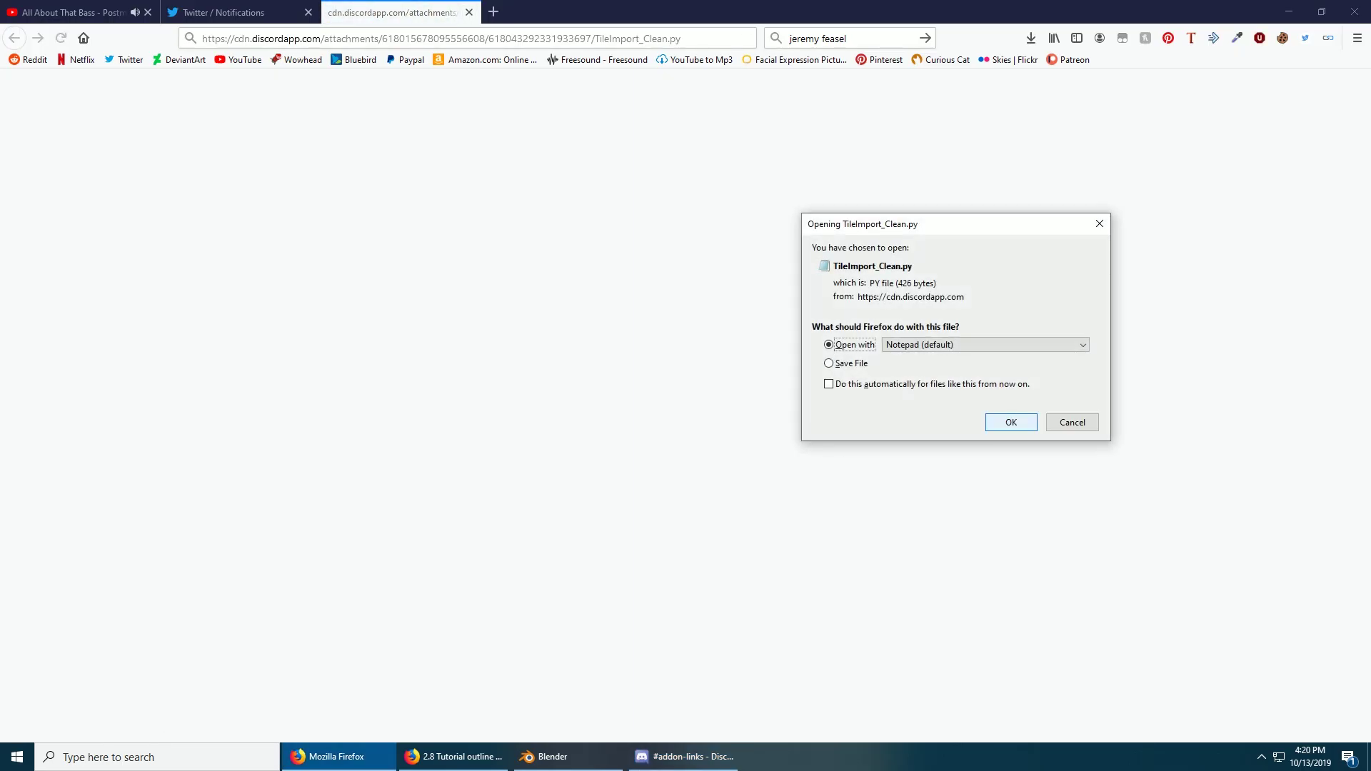
key(Return)
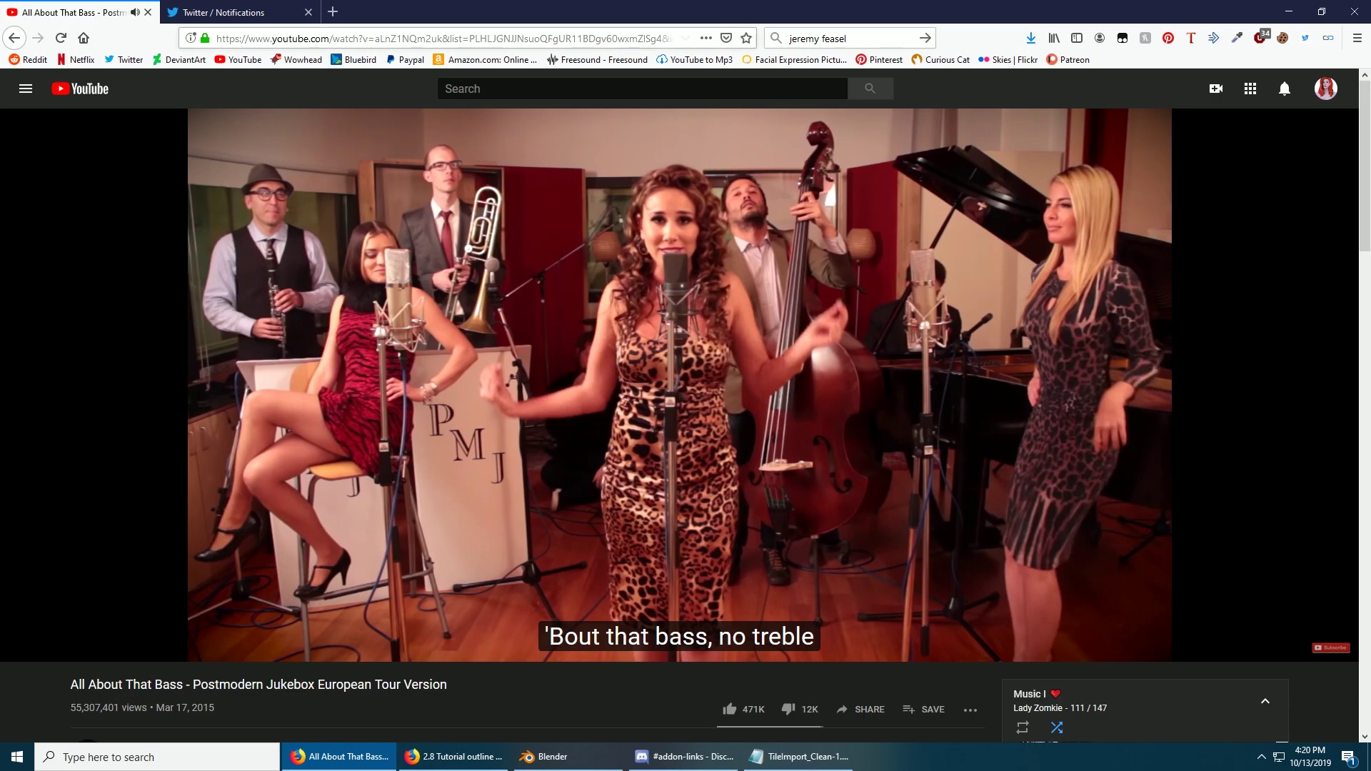
key(alt+Tab)
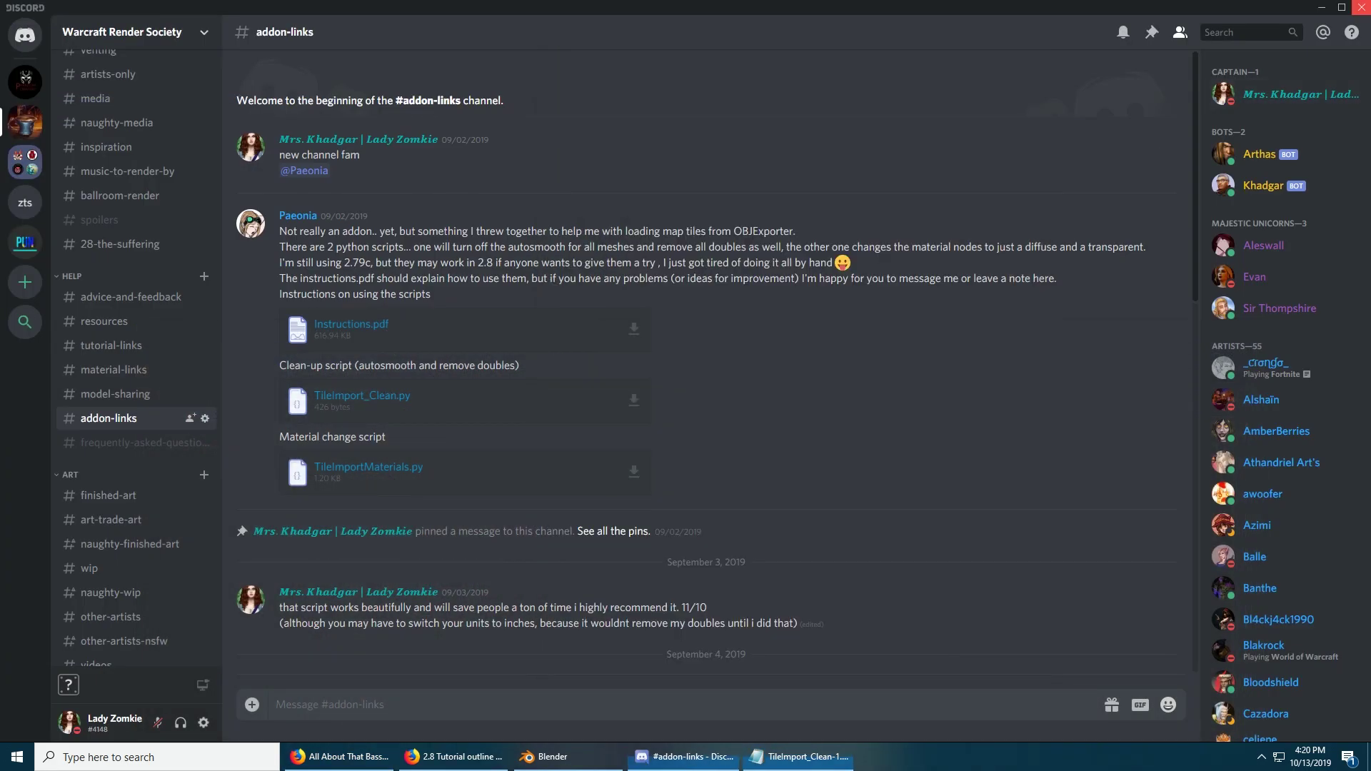
click(1360, 7)
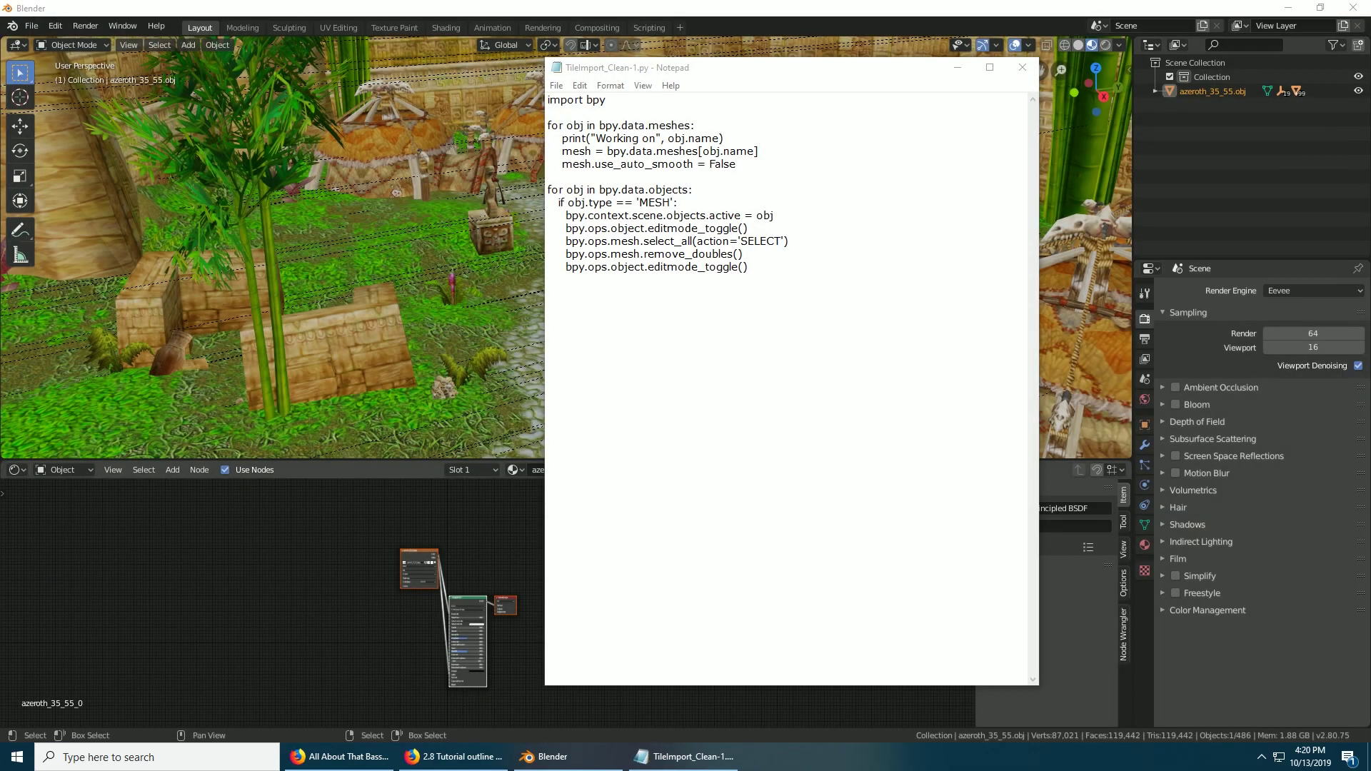
Step: Change the node editor to a Python Console and paste the entire TileImport_Clean script from Notepad into it
click(16, 469)
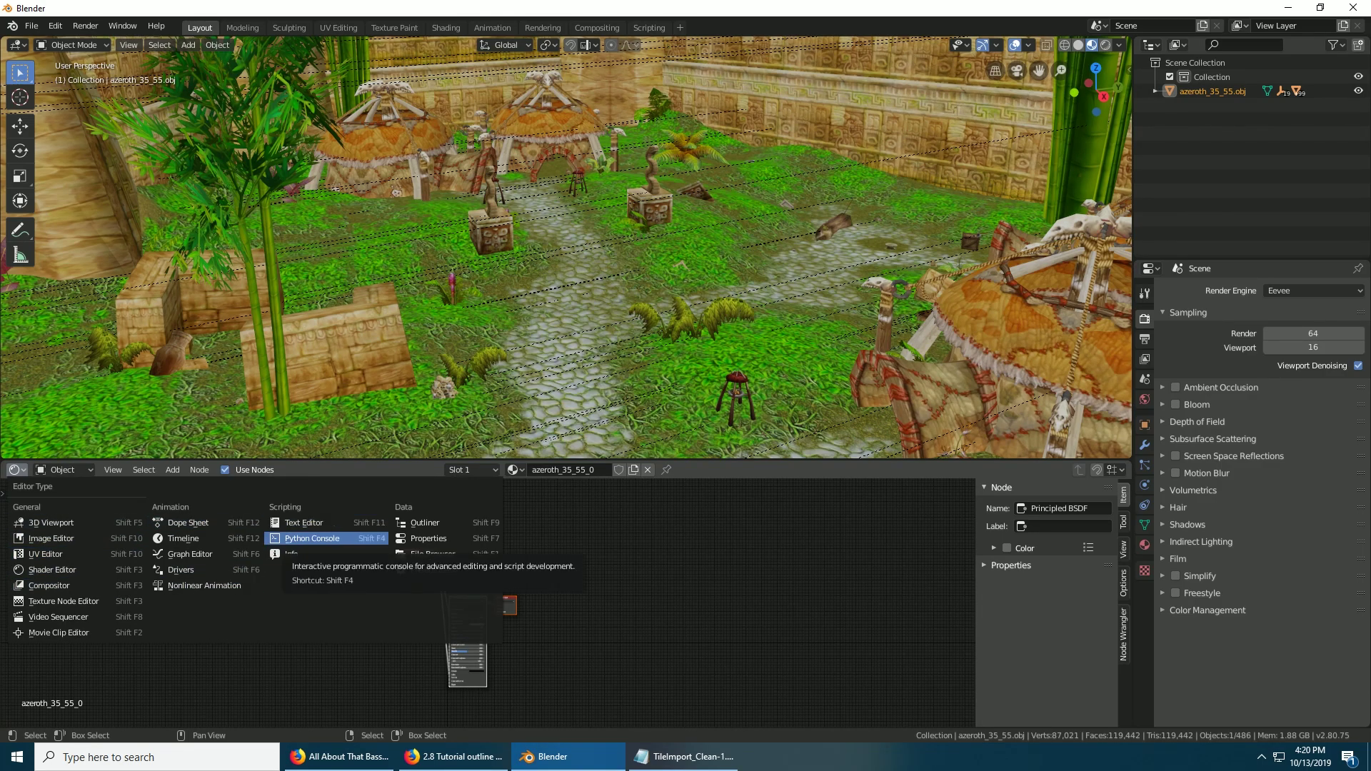
click(312, 539)
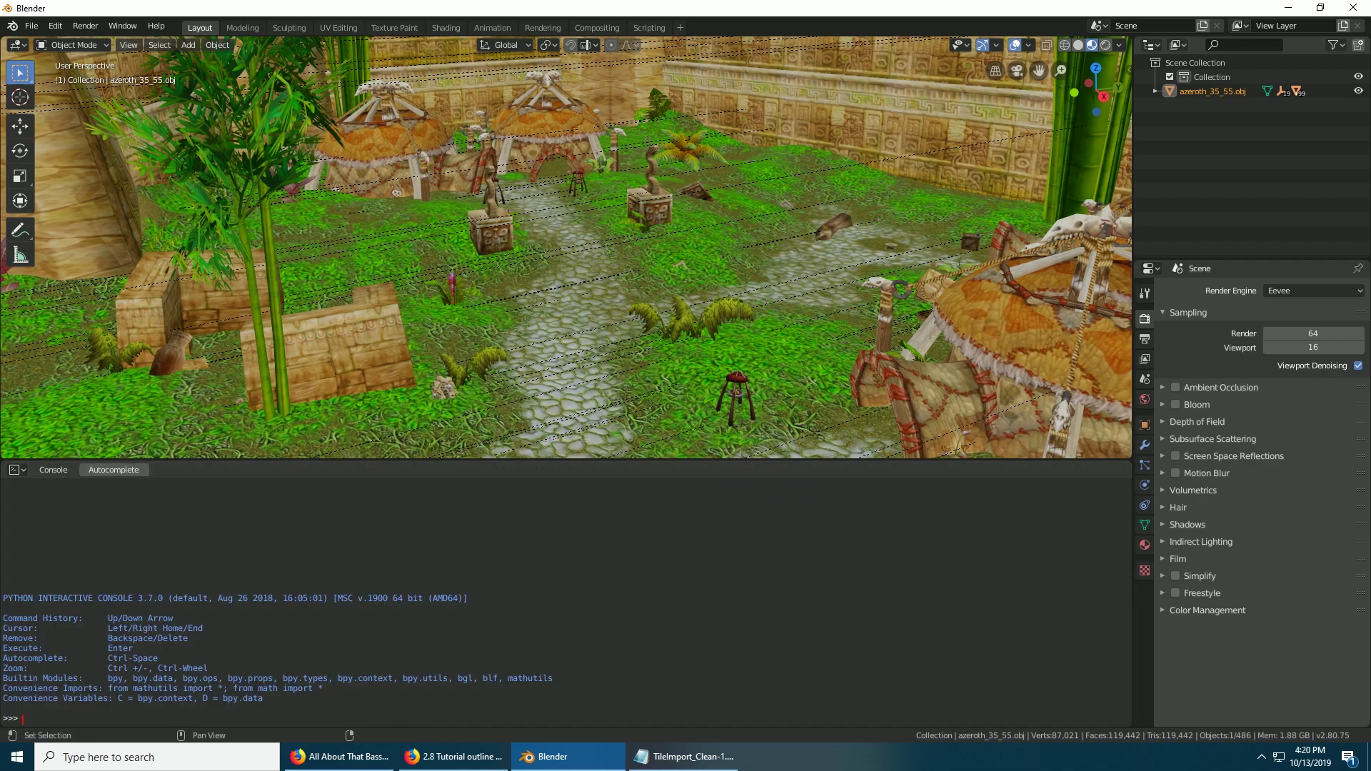
click(684, 757)
drag(748, 267, 548, 100)
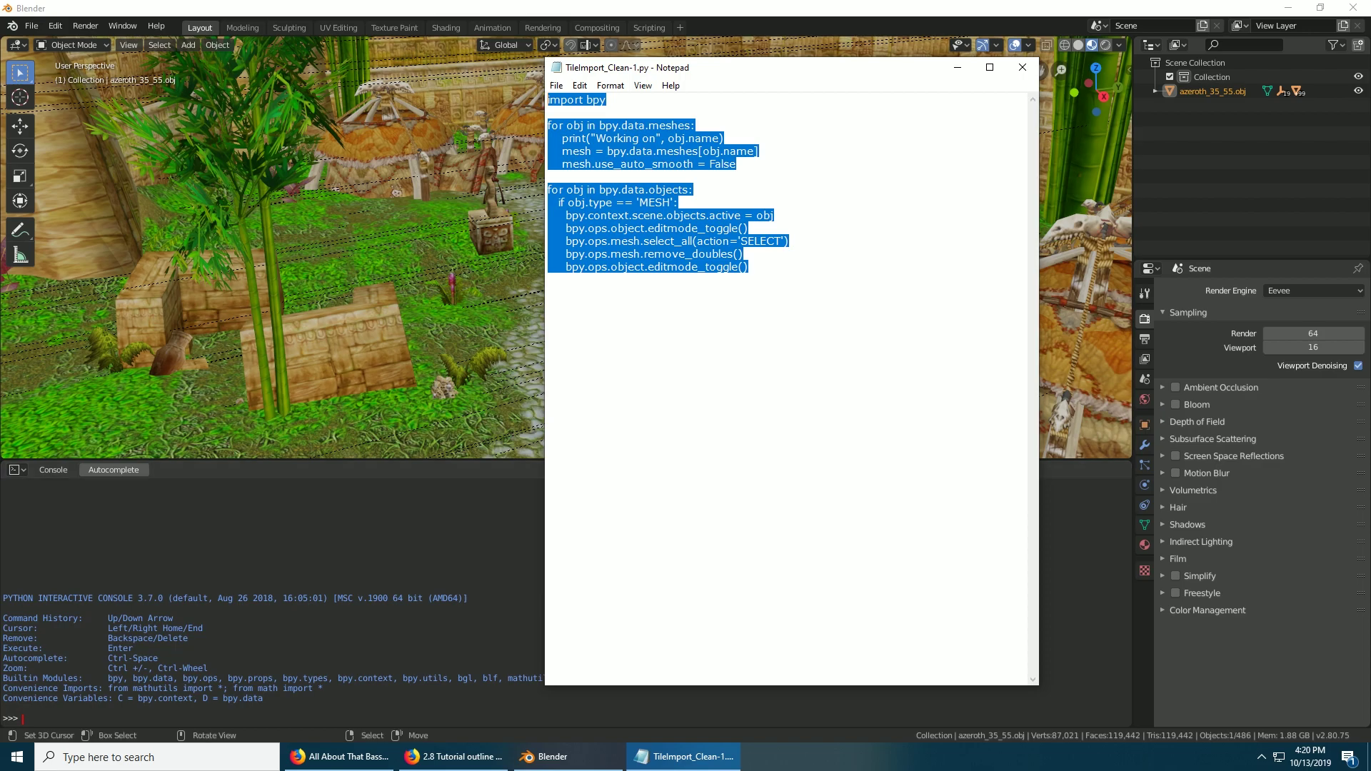
key(alt+Tab)
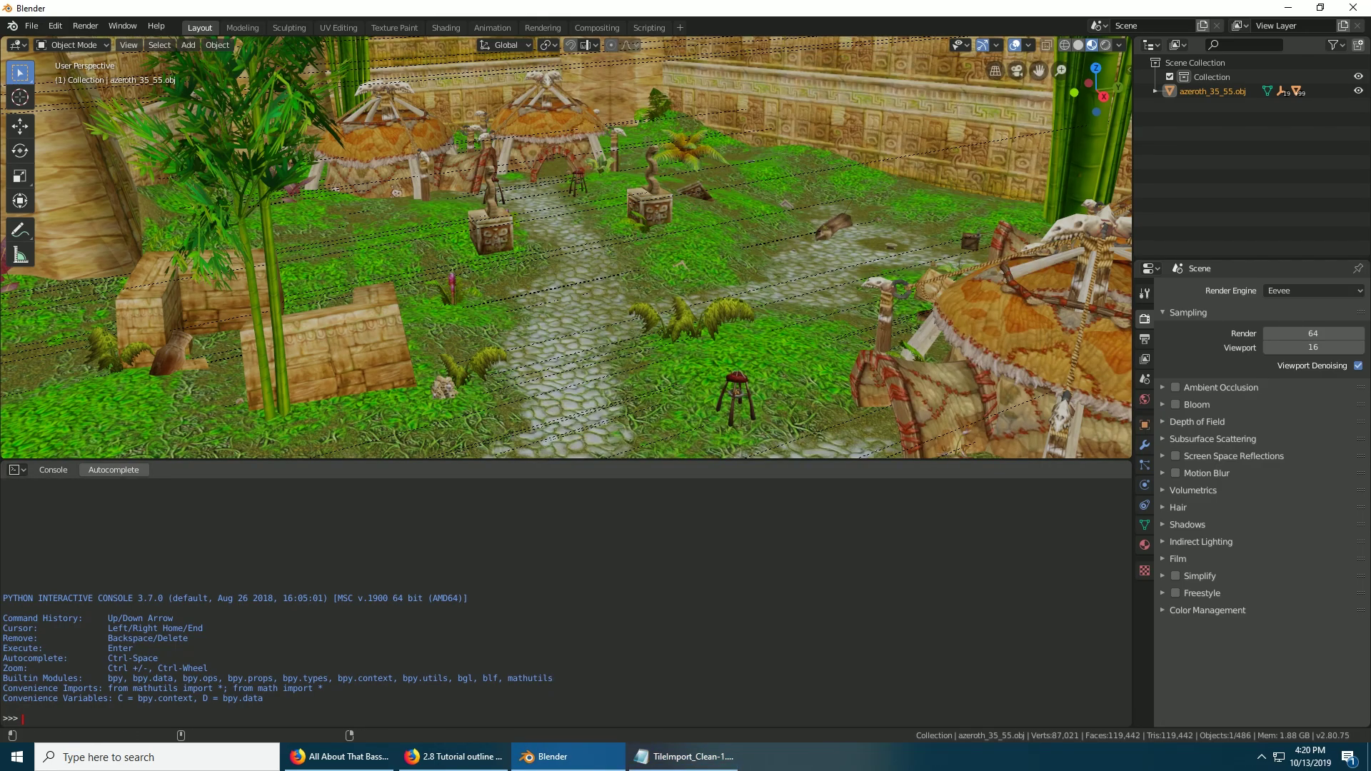
key(ctrl+v)
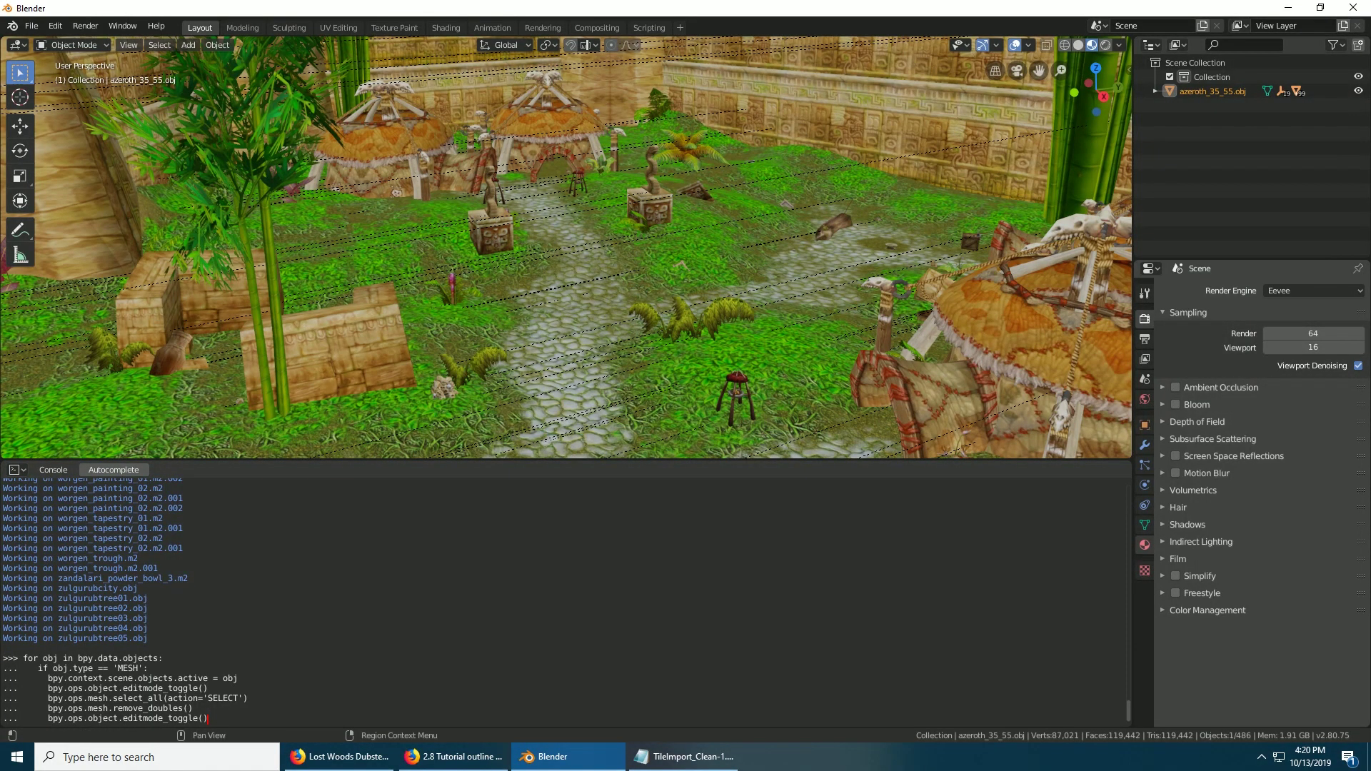
Step: Check the Auto Smooth setting in the mesh data properties of the terrain, the nearest troll tent and the brazier
click(1145, 525)
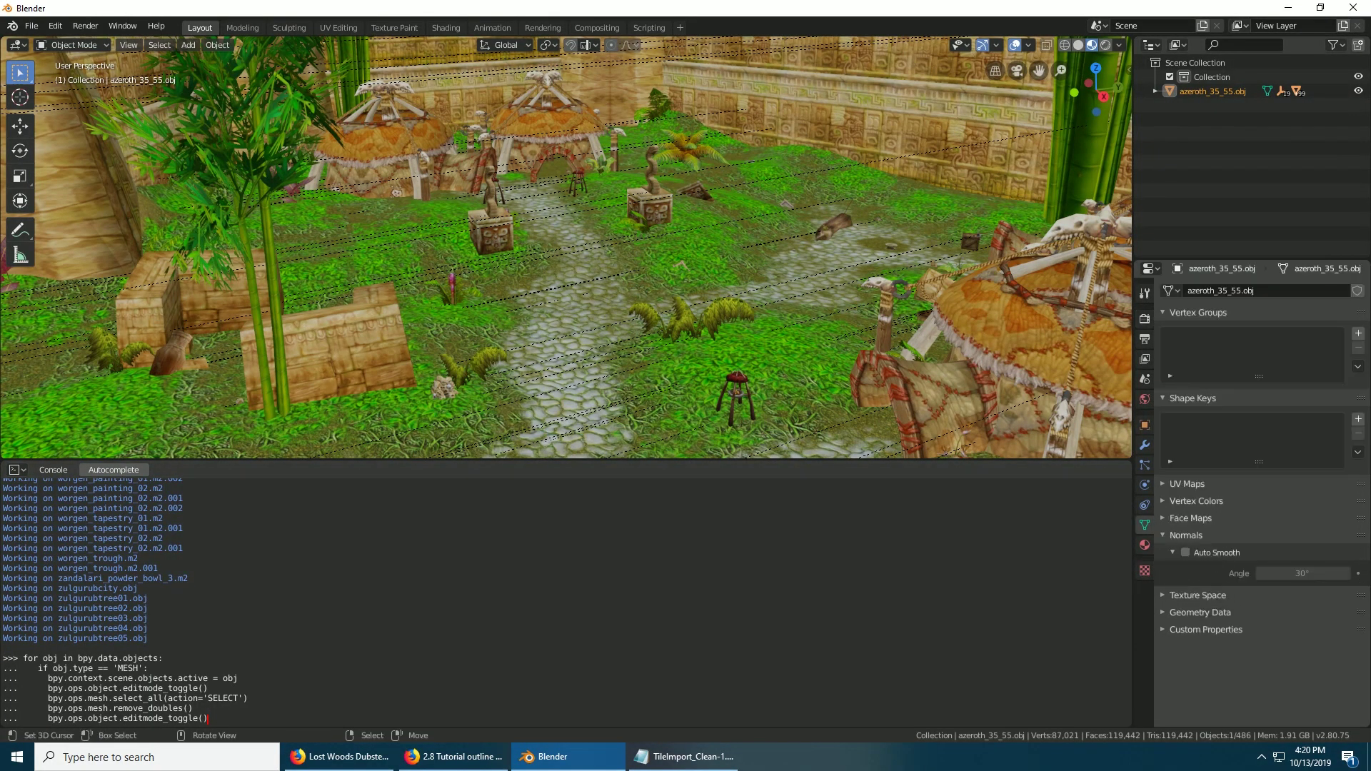
click(1062, 406)
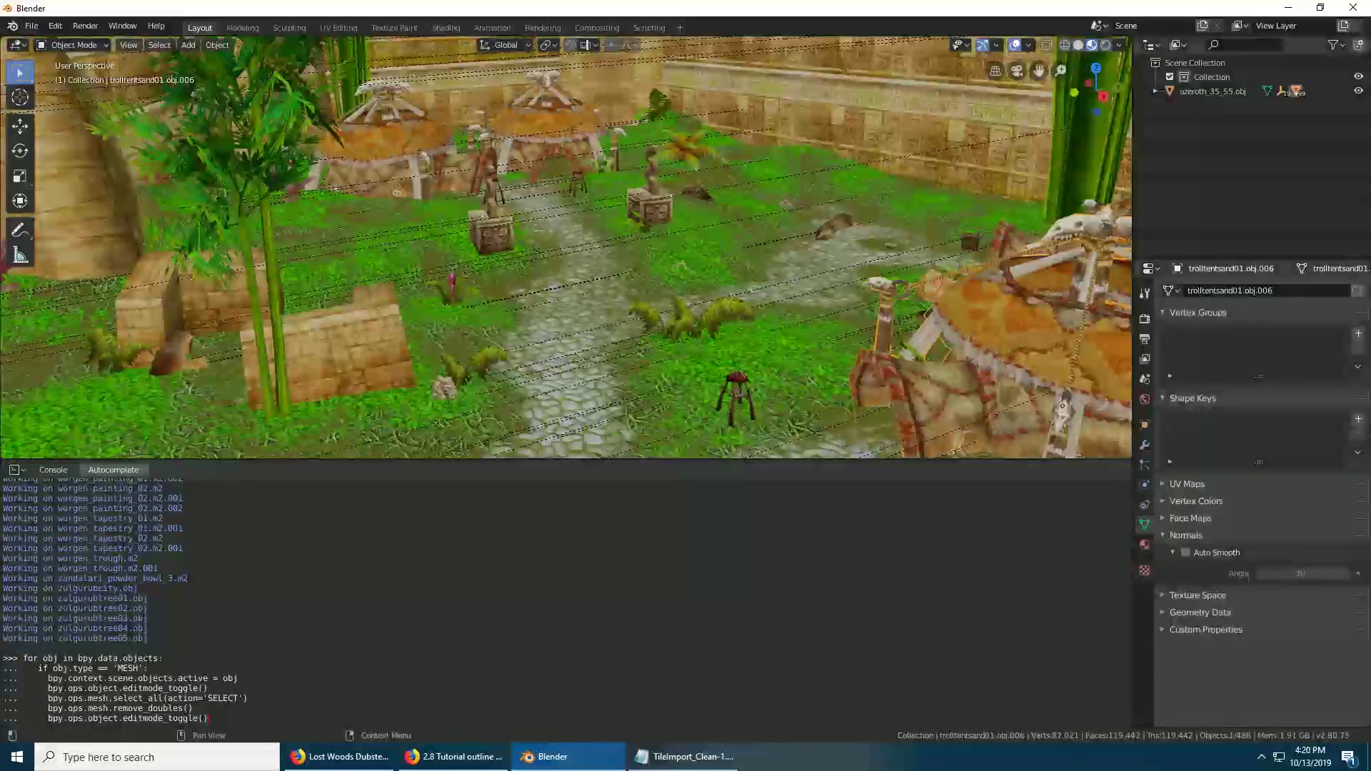
click(735, 415)
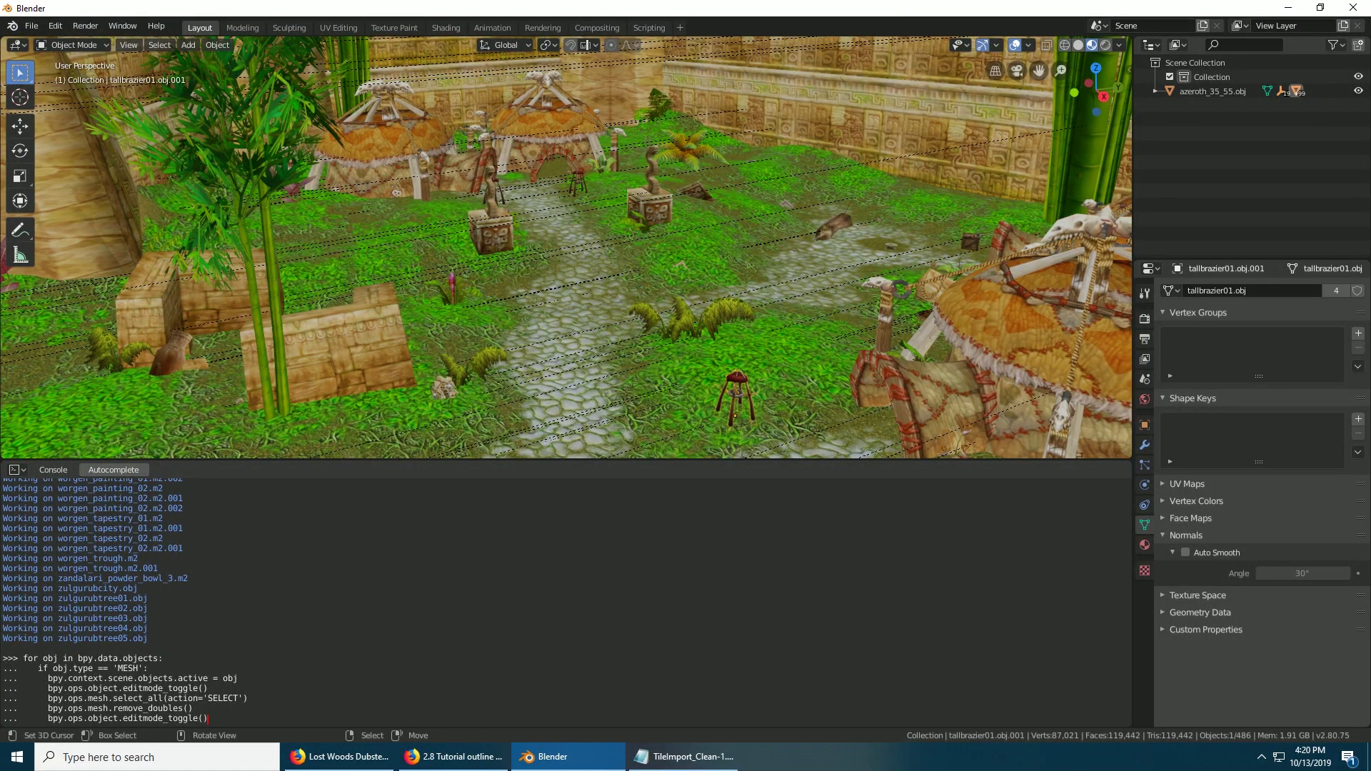
Step: Merge all vertices of the nearest troll tent by distance in Edit Mode and return to Object Mode
click(1062, 406)
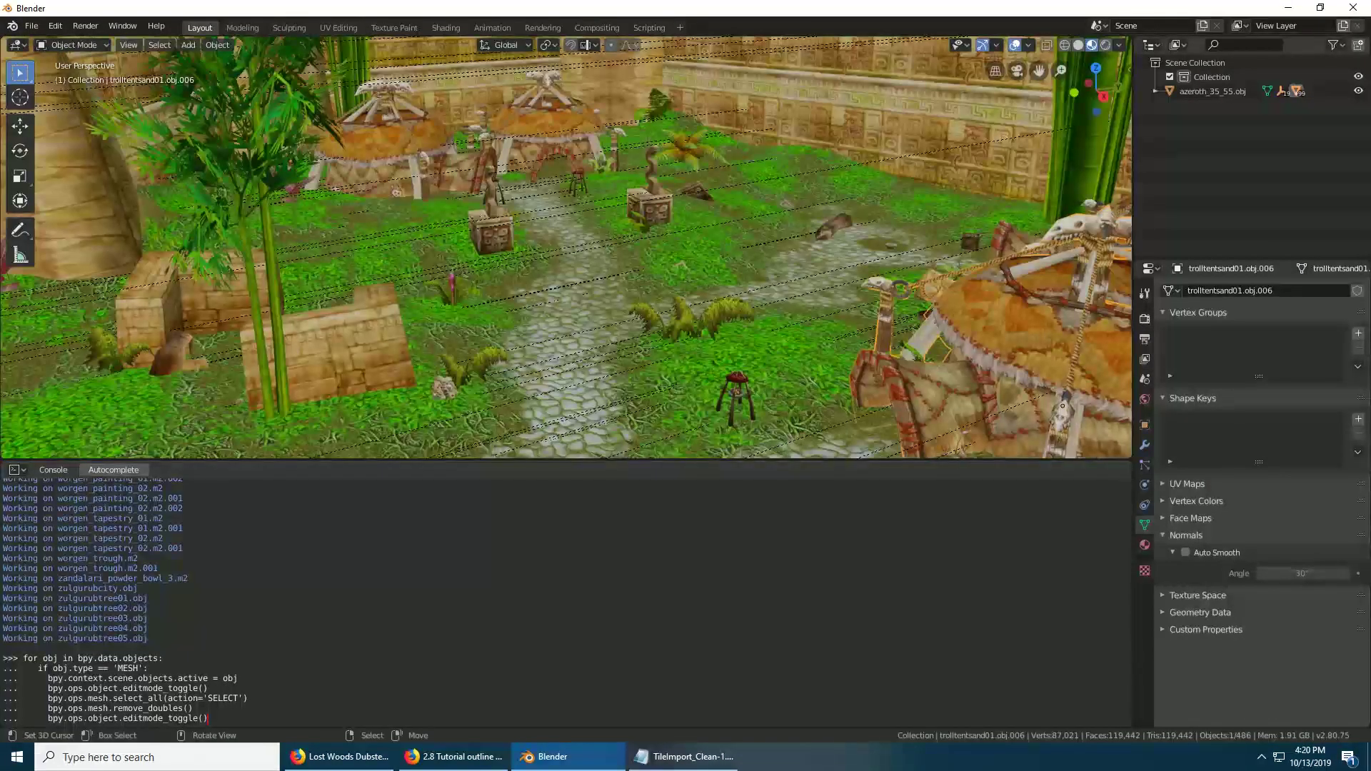
key(Tab)
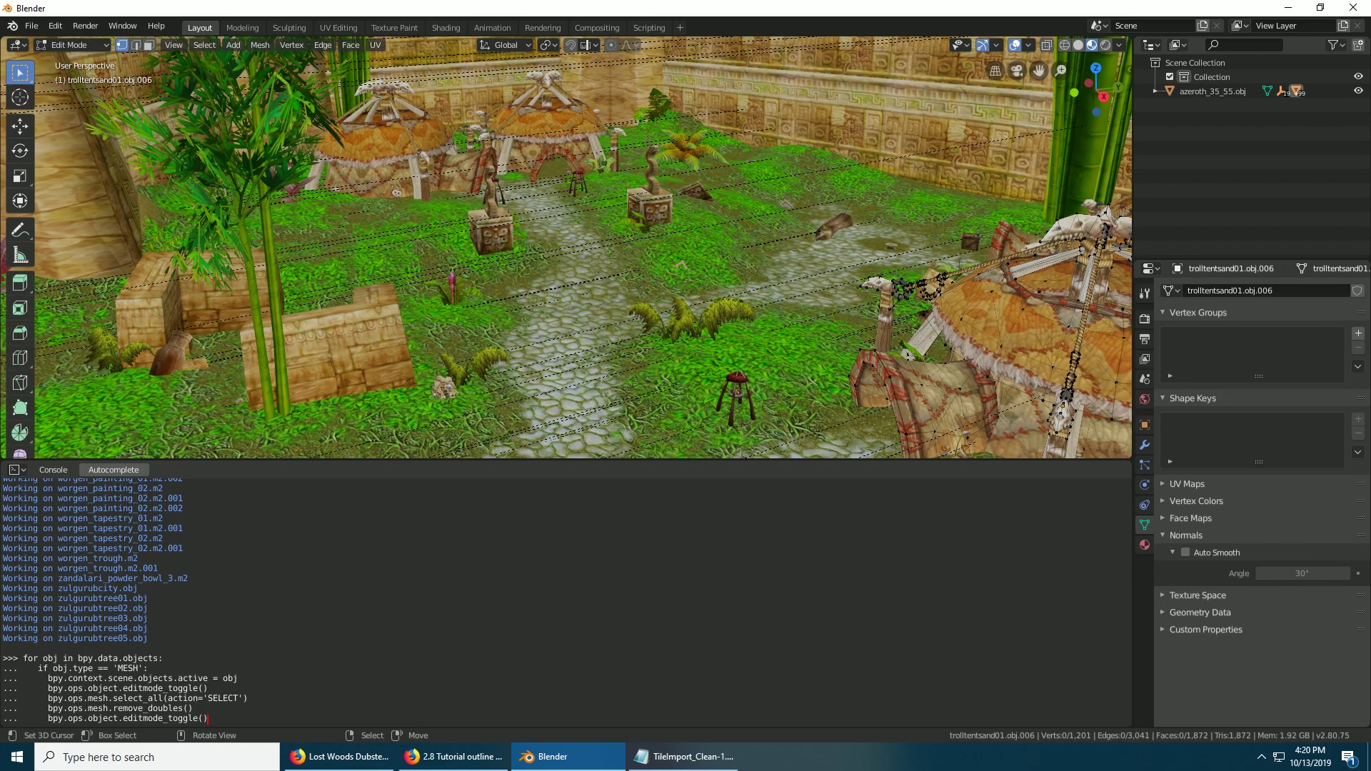
key(a)
key(ctrl+shift+d)
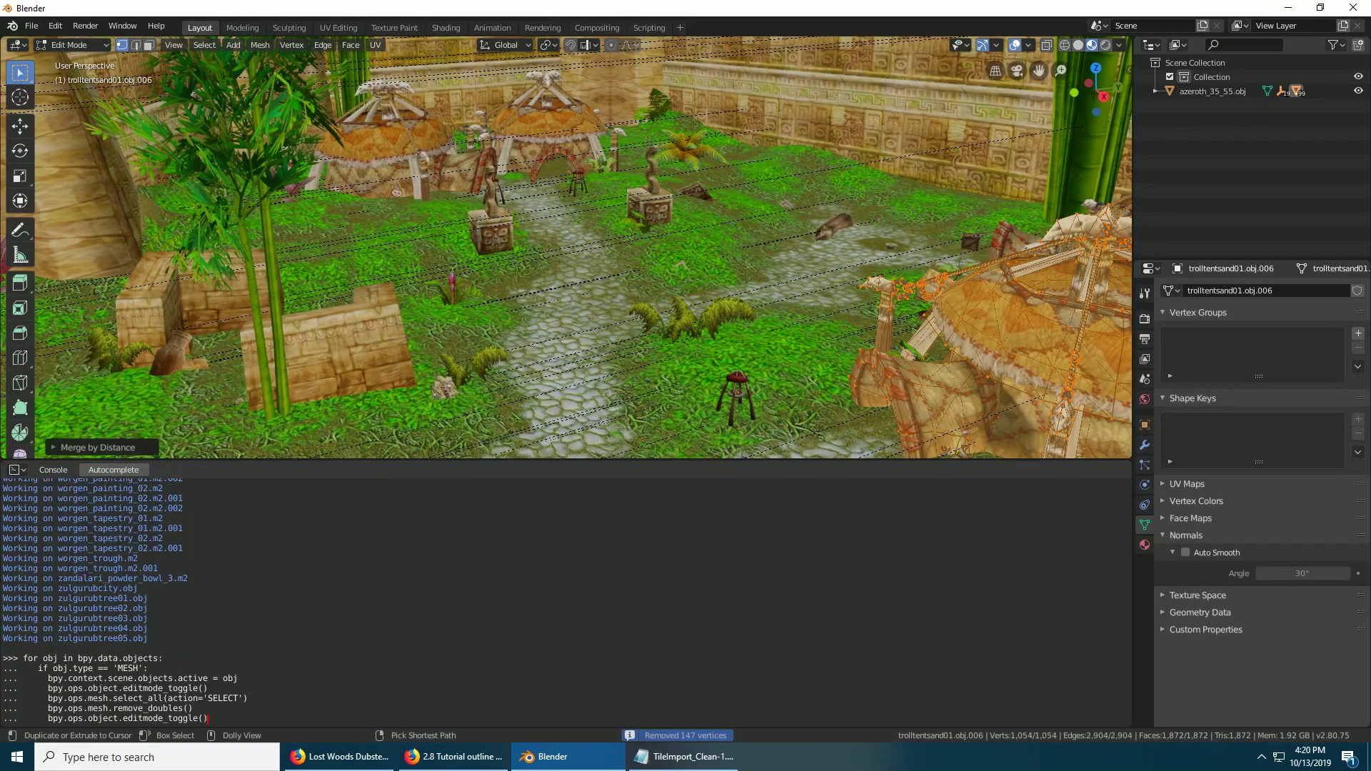
key(Return)
key(Return)
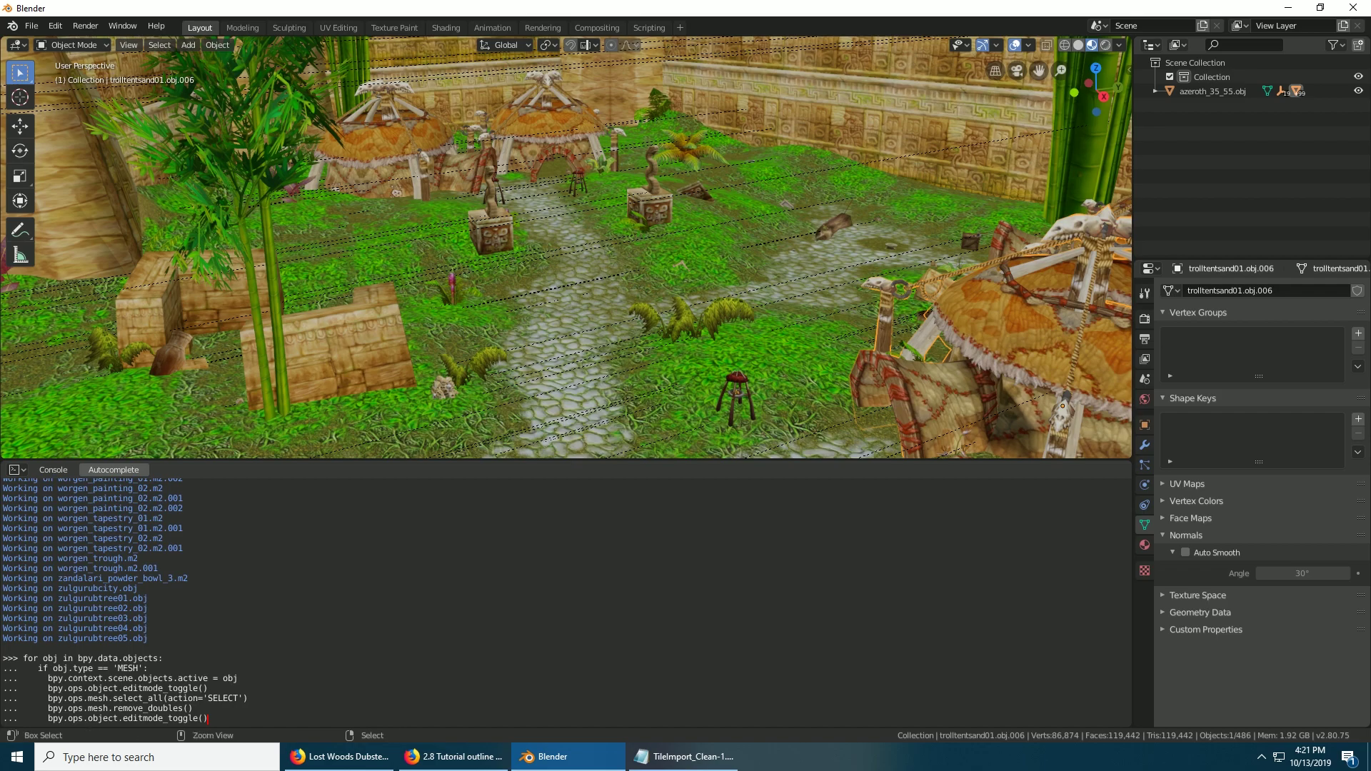
Step: Undo the merge on the troll tent and deselect all objects
key(ctrl+z)
key(ctrl+z)
key(ctrl+z)
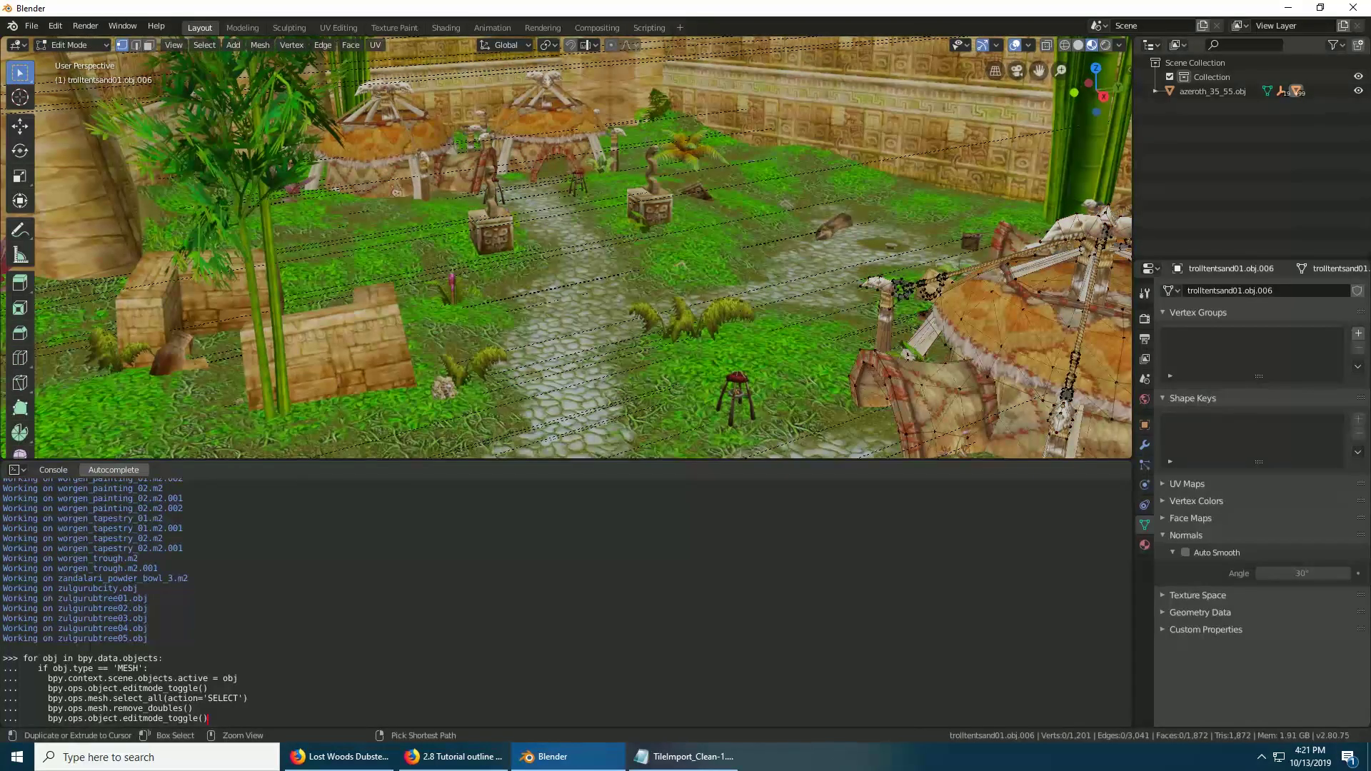
key(ctrl+z)
key(ctrl+z)
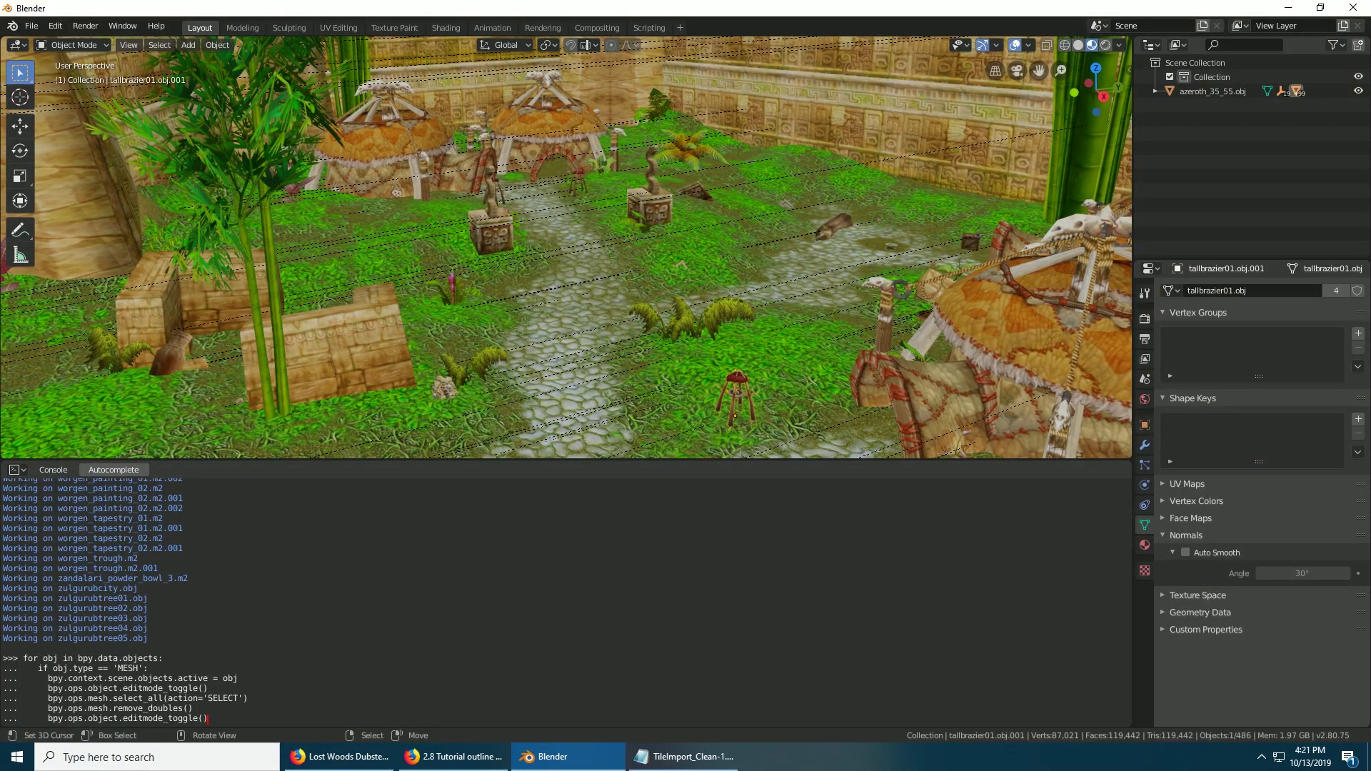
key(alt+a)
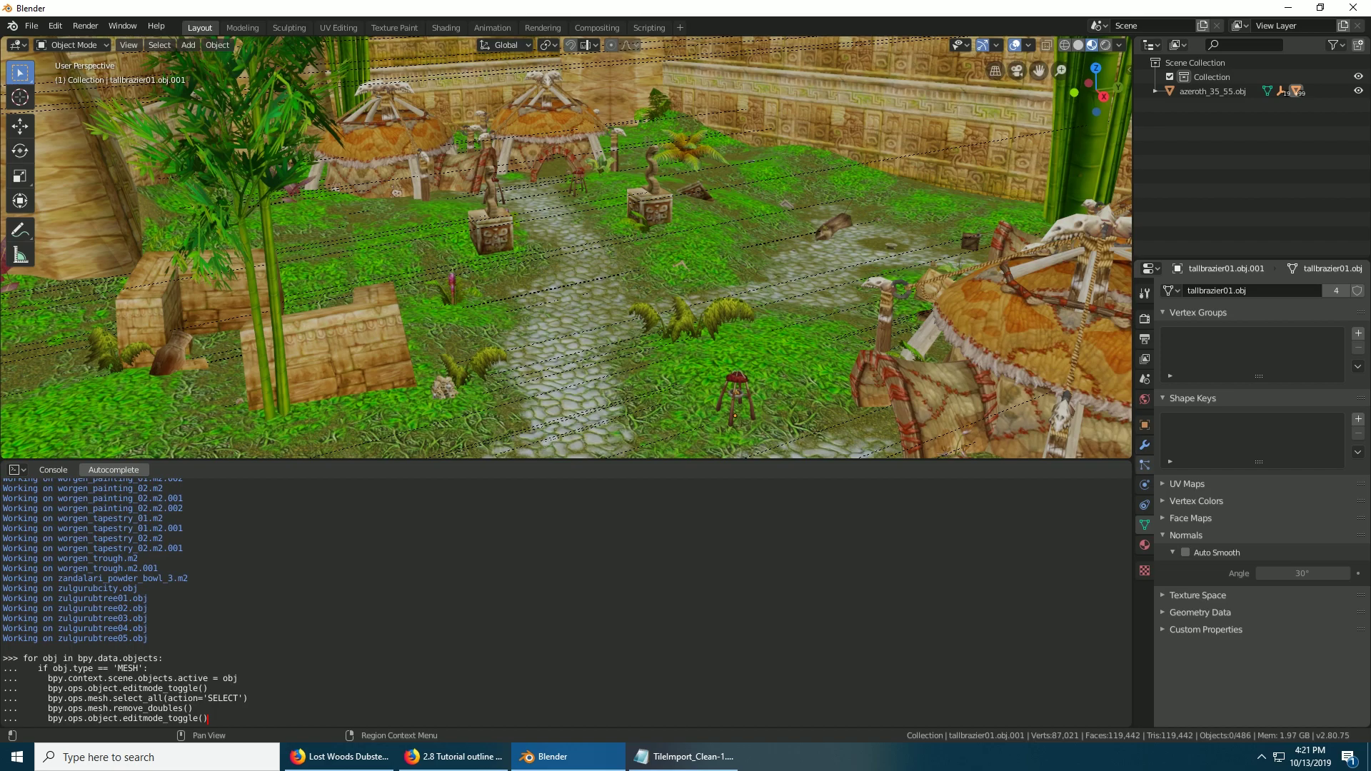
Step: Examine the scene's unit settings, including the options for rotation and length
click(1144, 425)
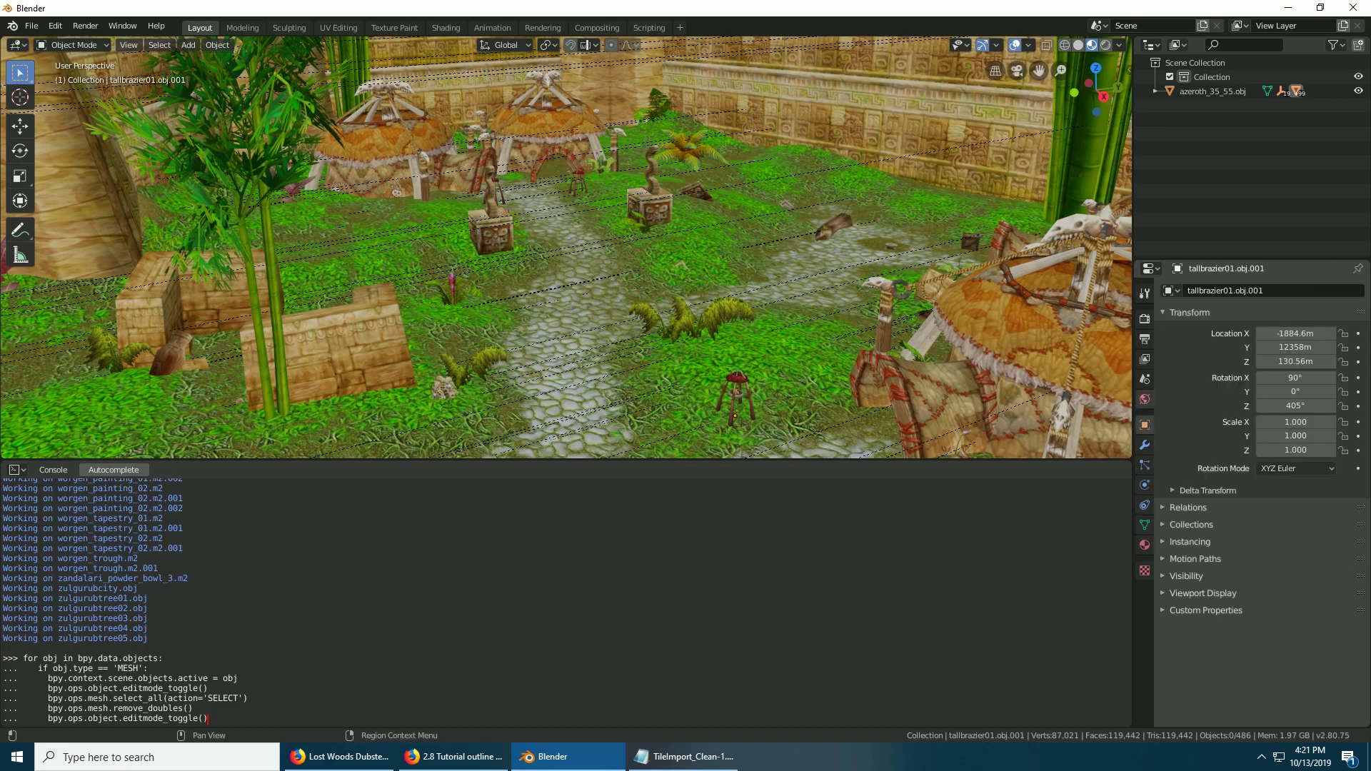
click(1145, 399)
click(1145, 379)
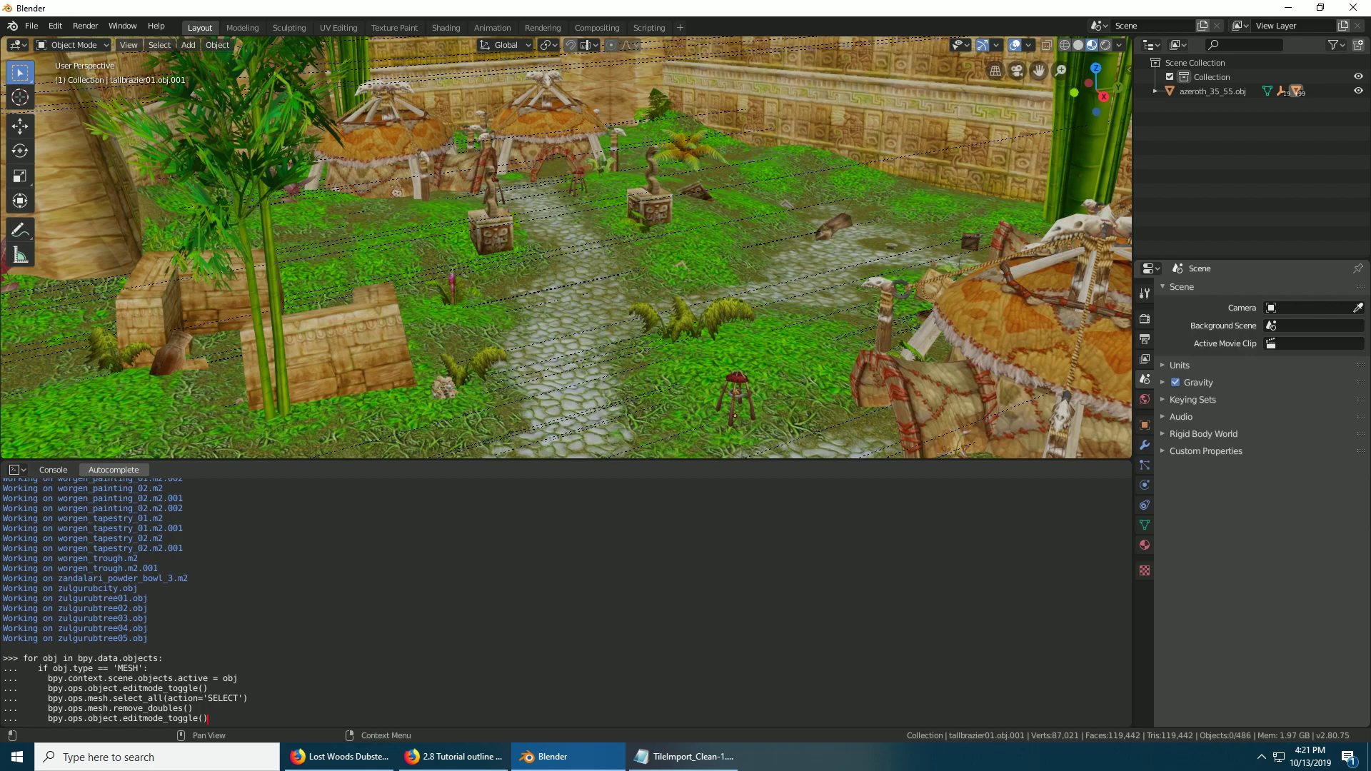
click(1179, 365)
click(1312, 386)
click(1312, 419)
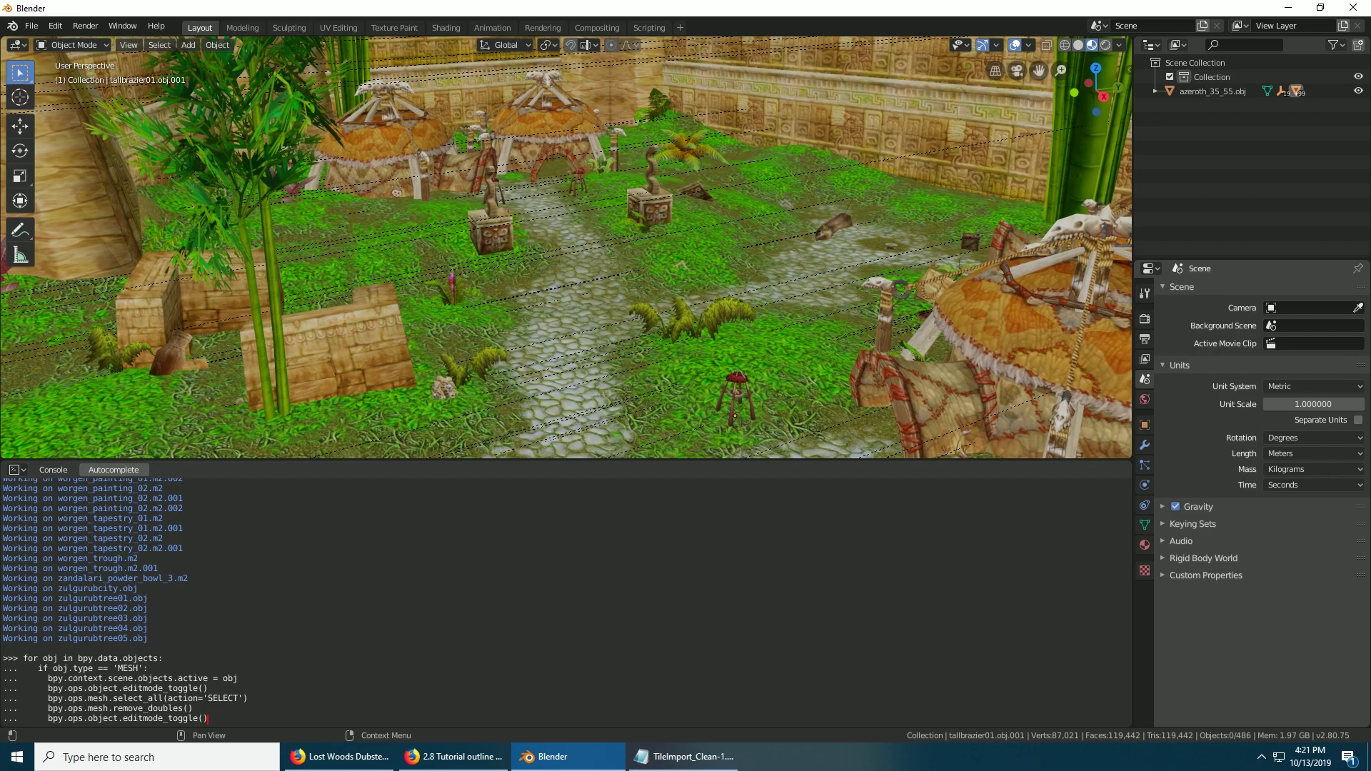
click(1312, 453)
click(1312, 438)
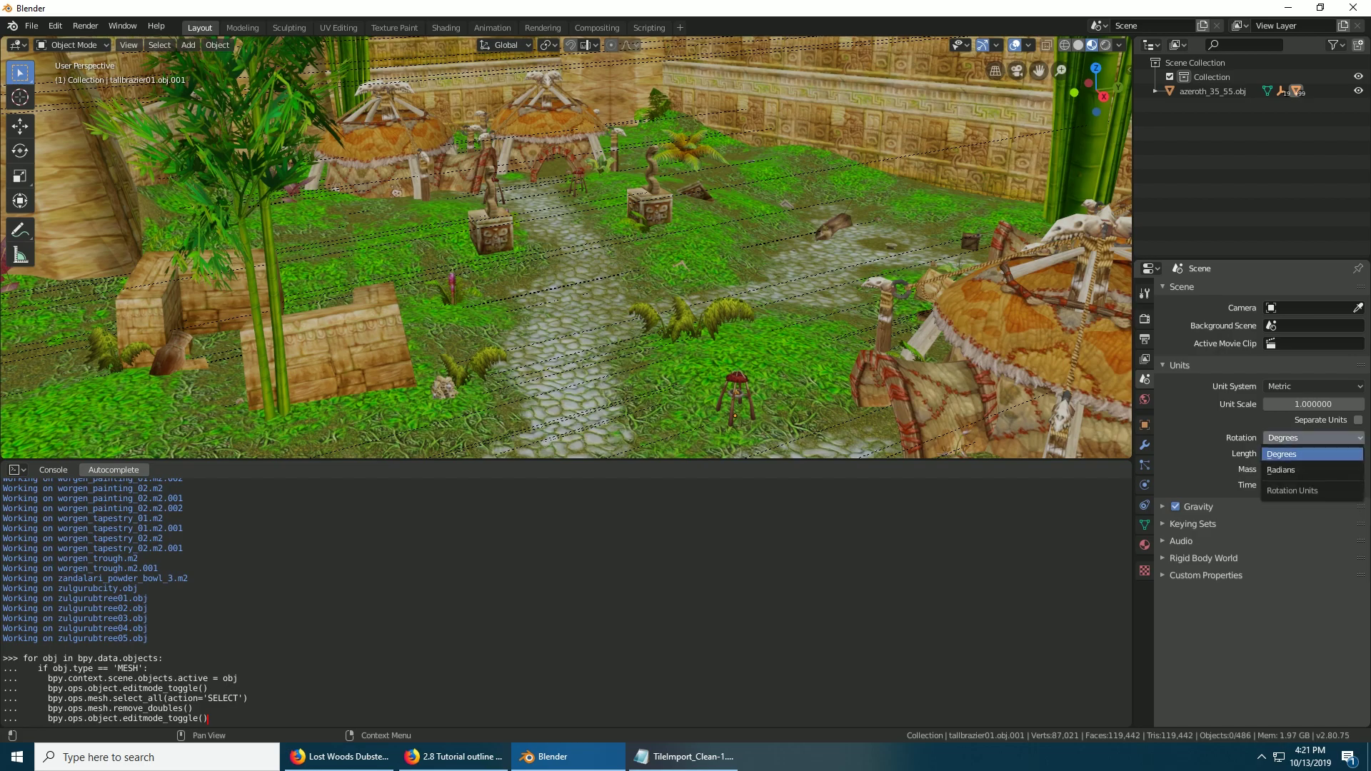
click(1313, 454)
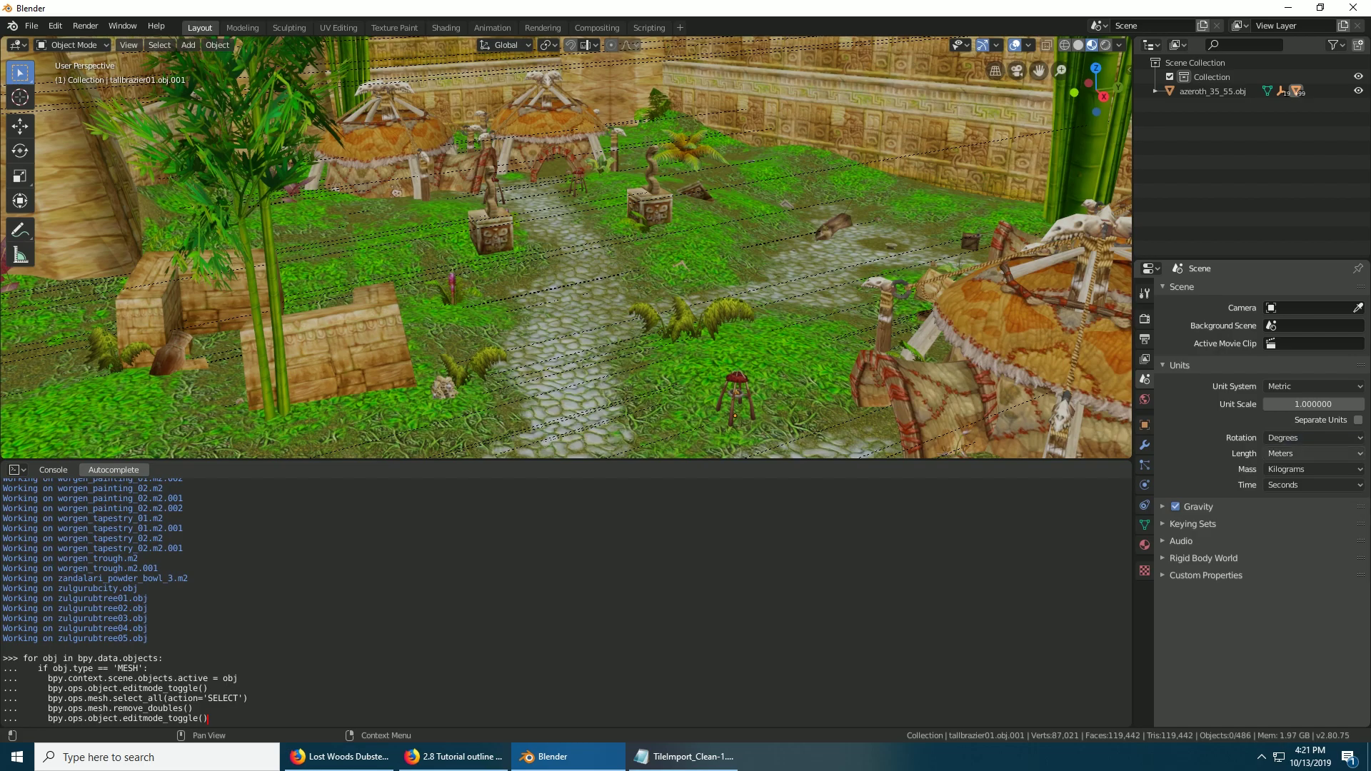
click(1313, 454)
Step: Set the scene's unit system to Imperial with rotation in degrees and length in inches
click(1312, 386)
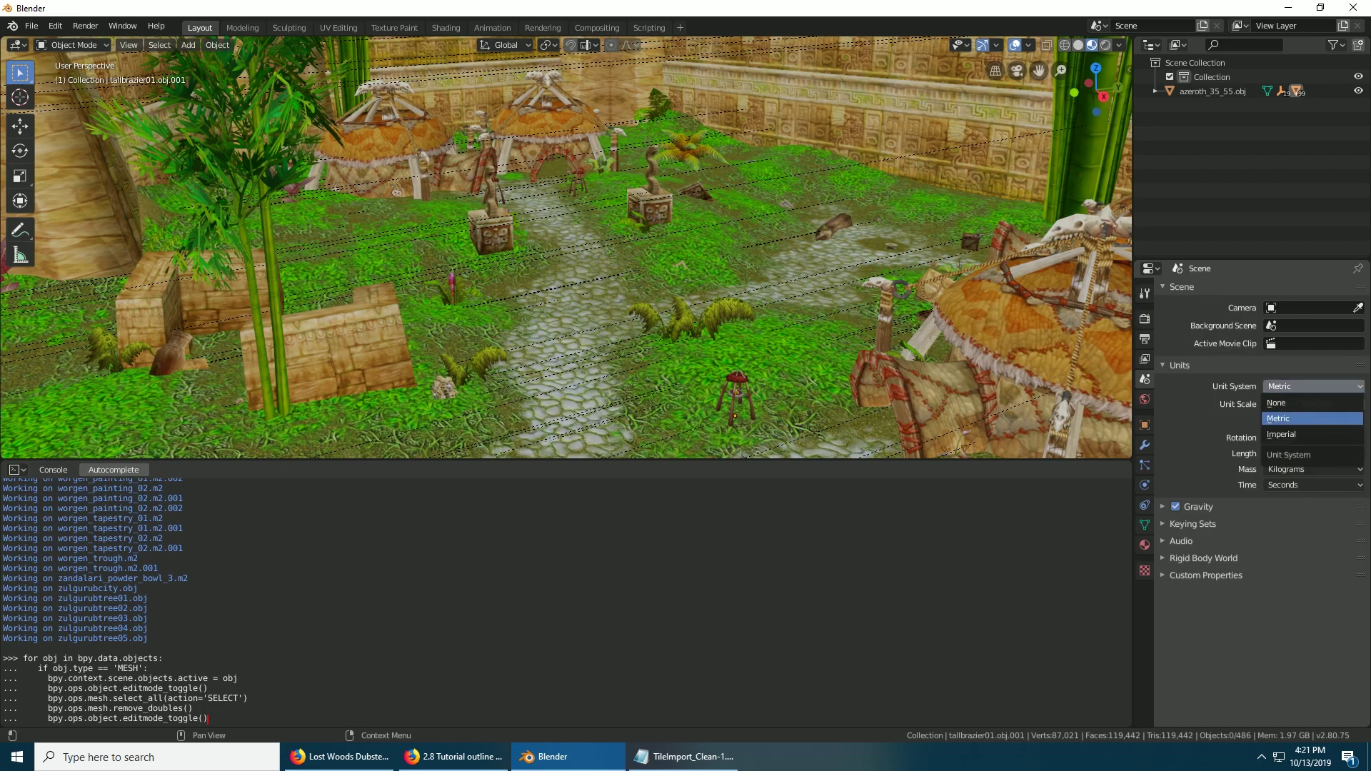
click(1281, 435)
click(1312, 438)
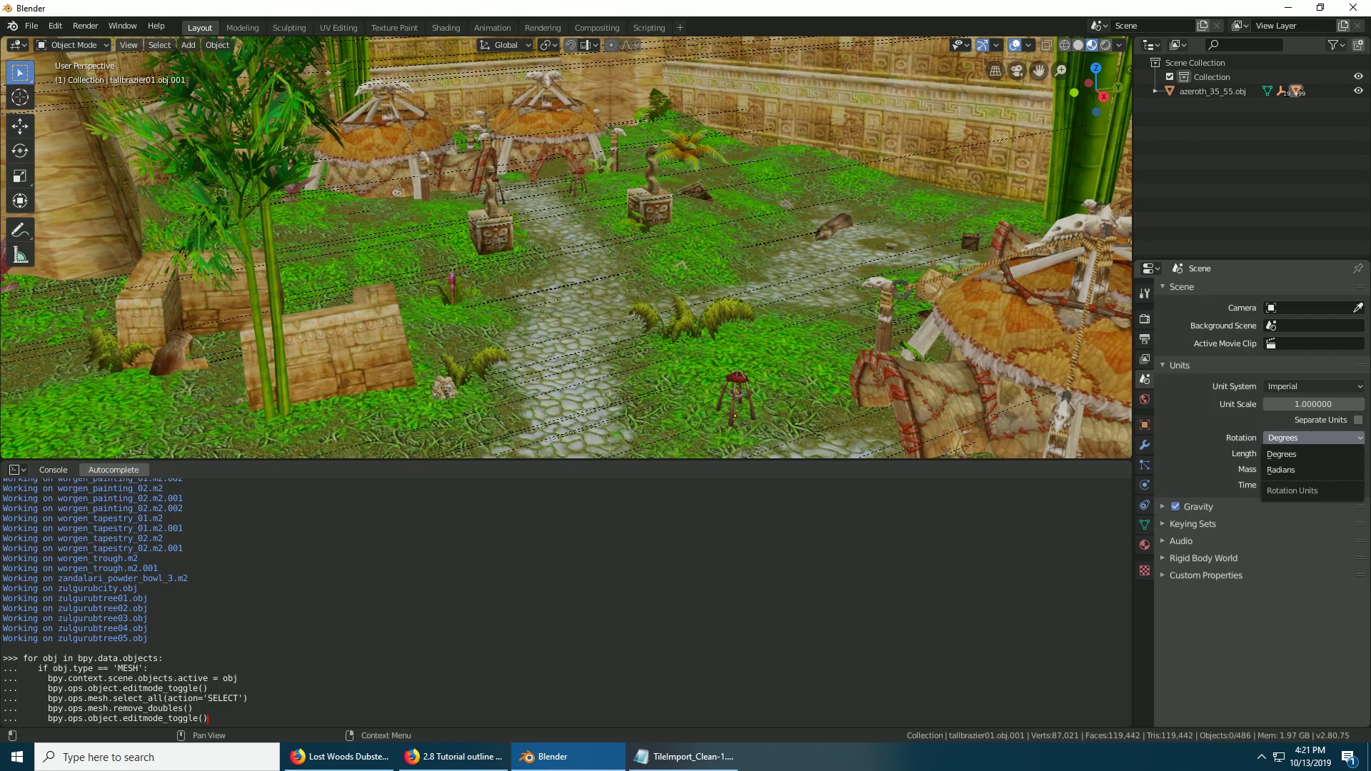
click(1270, 454)
click(1270, 453)
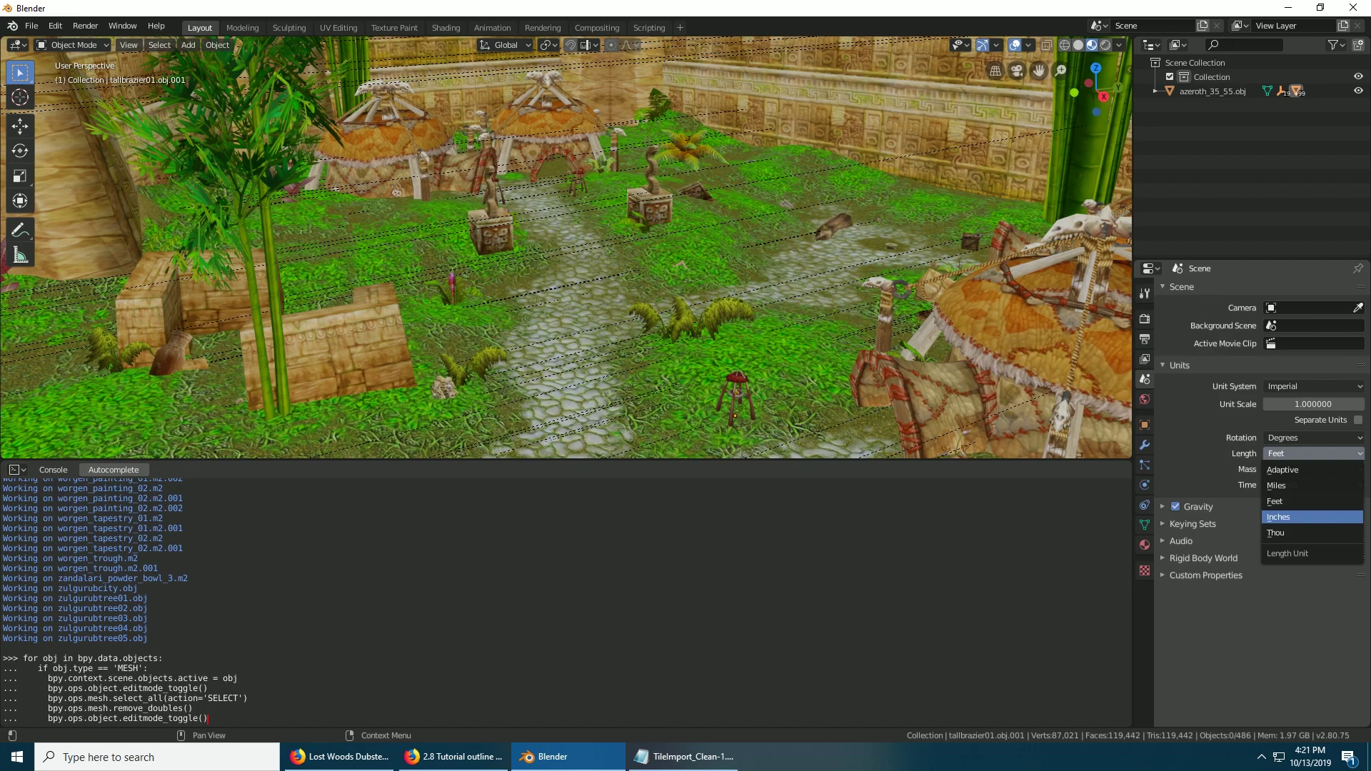
click(1278, 517)
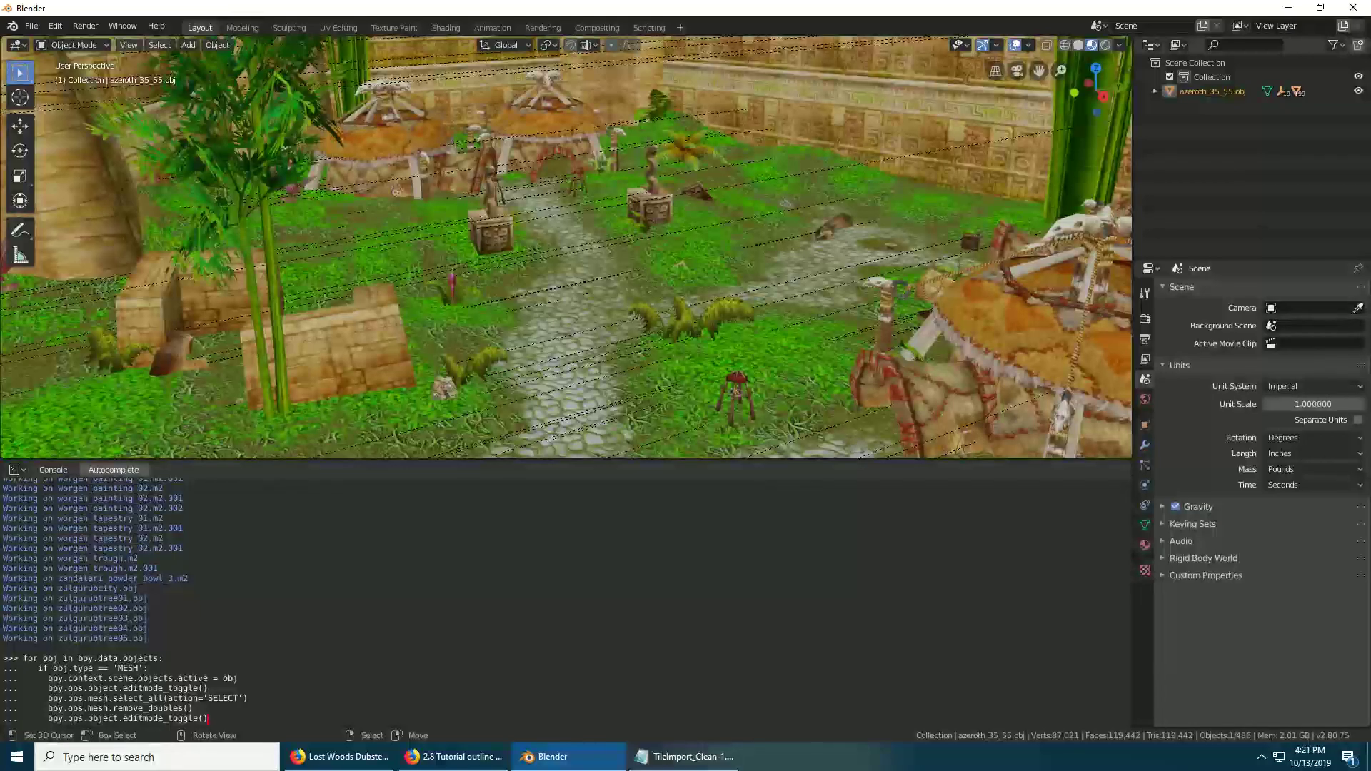
Step: Merge all vertices of the azeroth_35_55.obj terrain by distance in Edit Mode and return to Object Mode
right_click(608, 282)
key(Tab)
key(grave)
key(Escape)
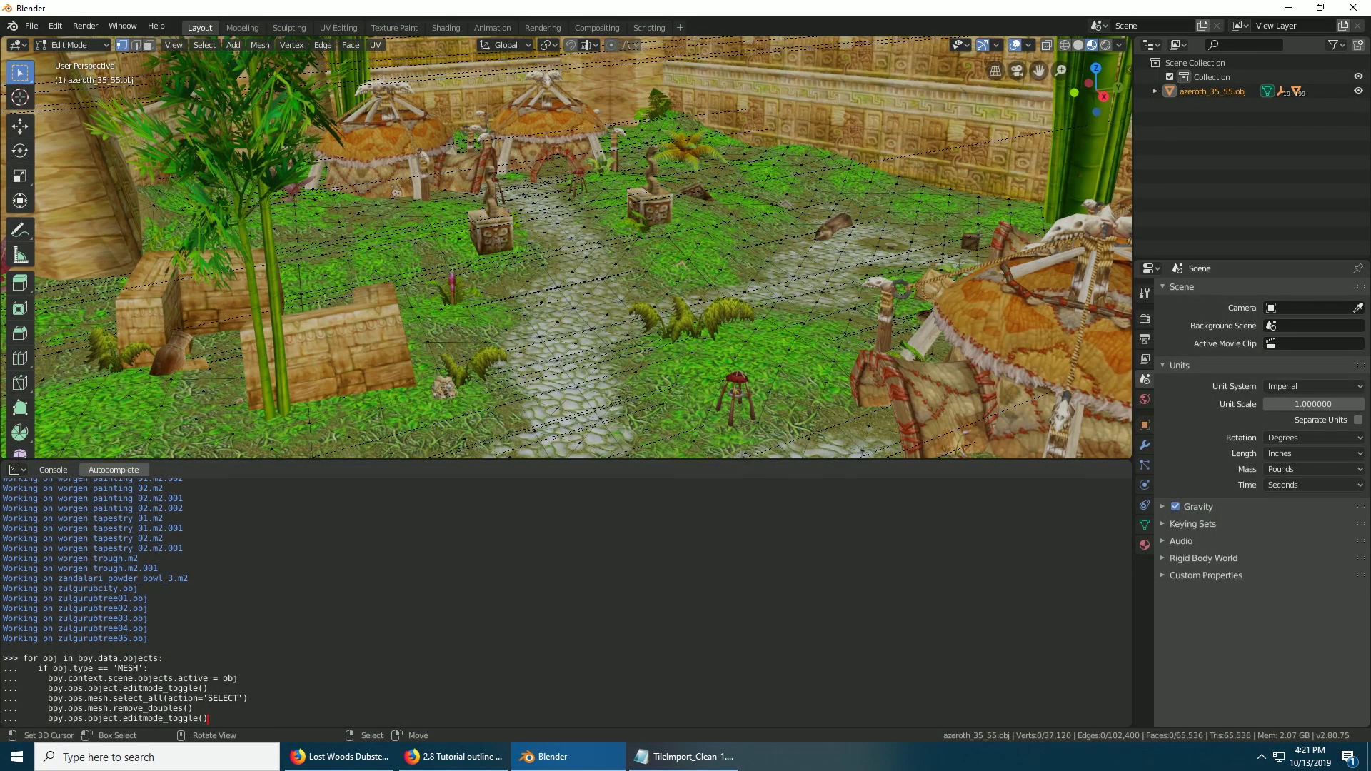
key(a)
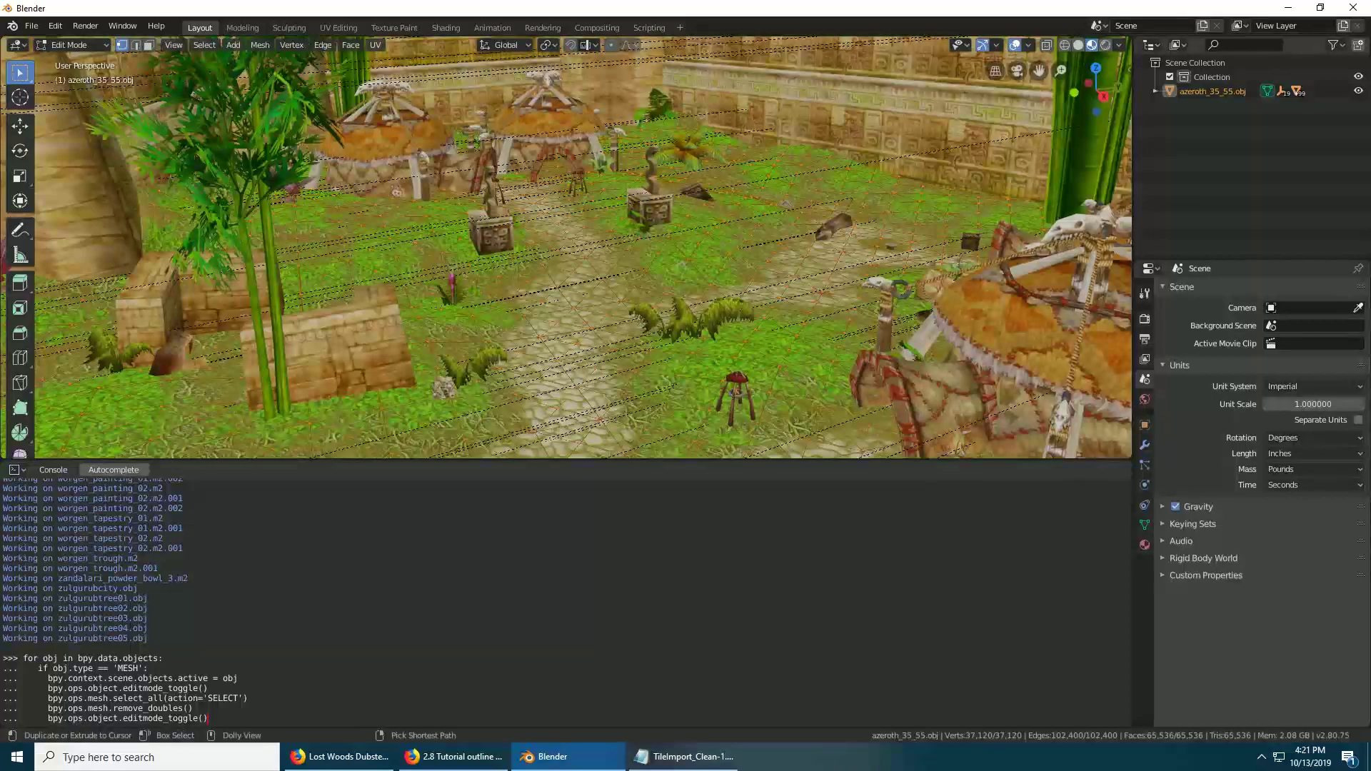
key(ctrl+shift+d)
key(Tab)
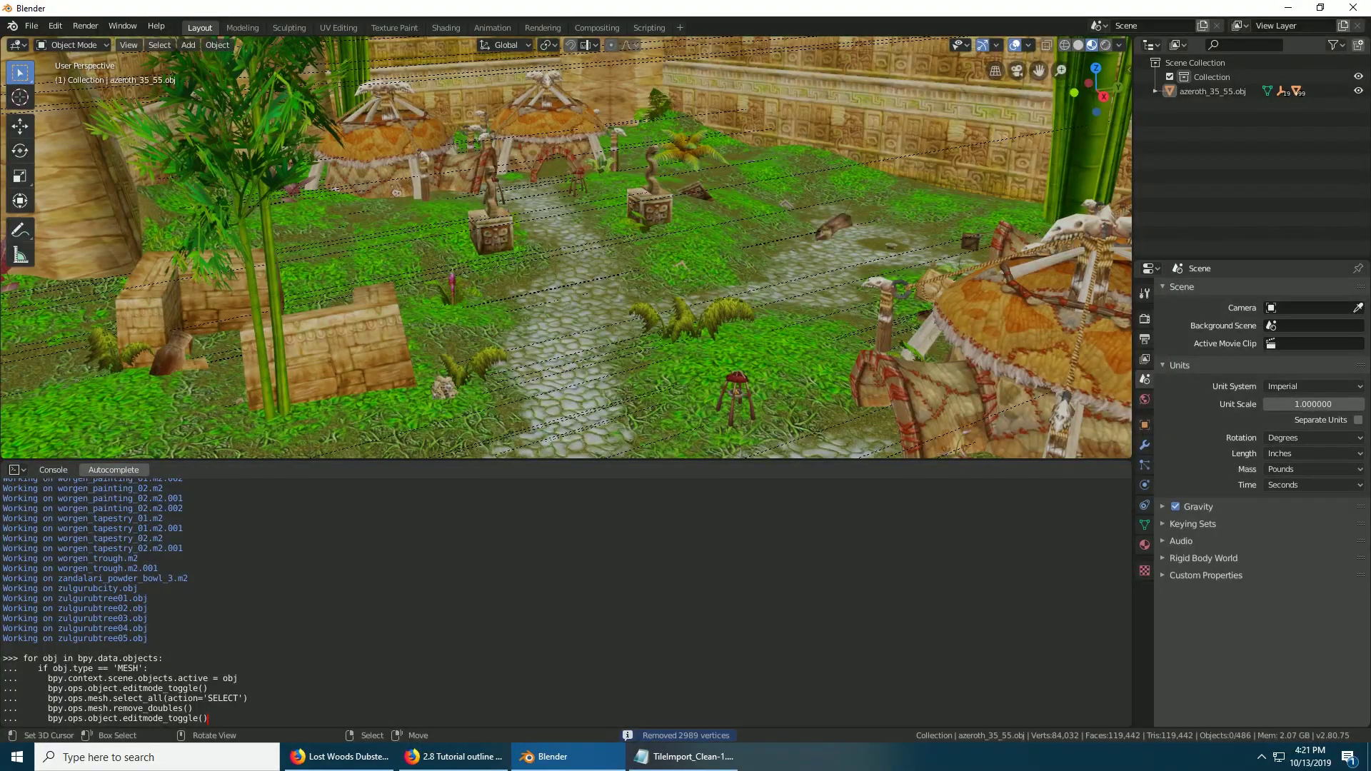
Step: Select the serpent statue on the pedestal beside the path and merge all its vertices by distance in Edit Mode
right_click(490, 192)
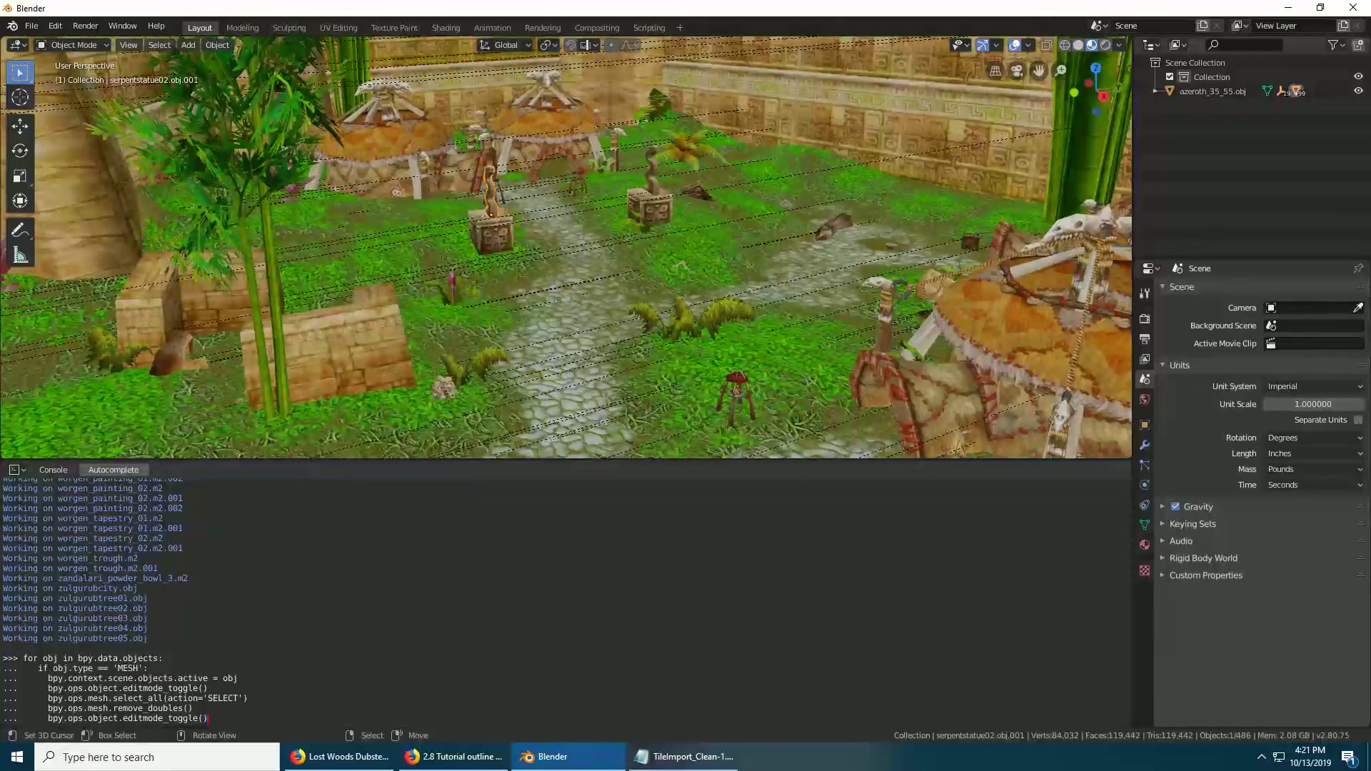
click(1145, 524)
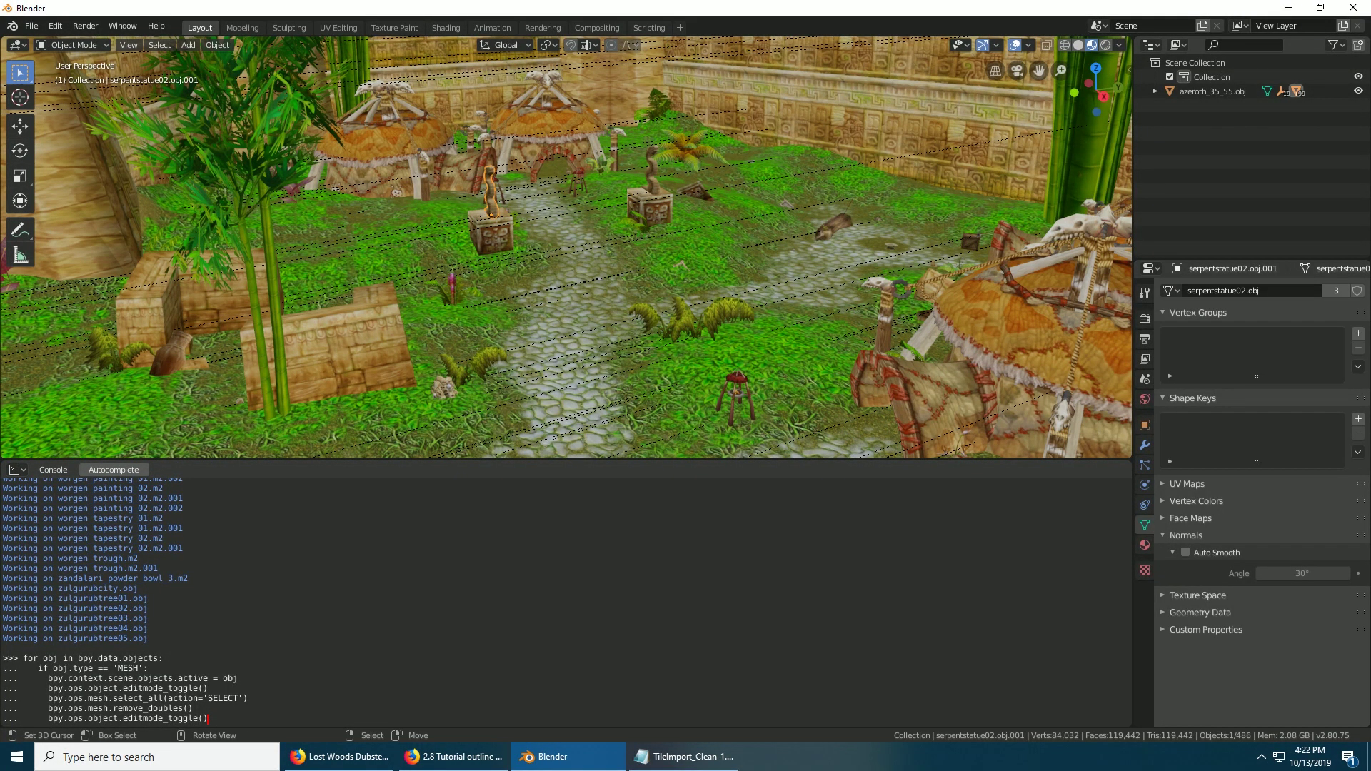
key(Tab)
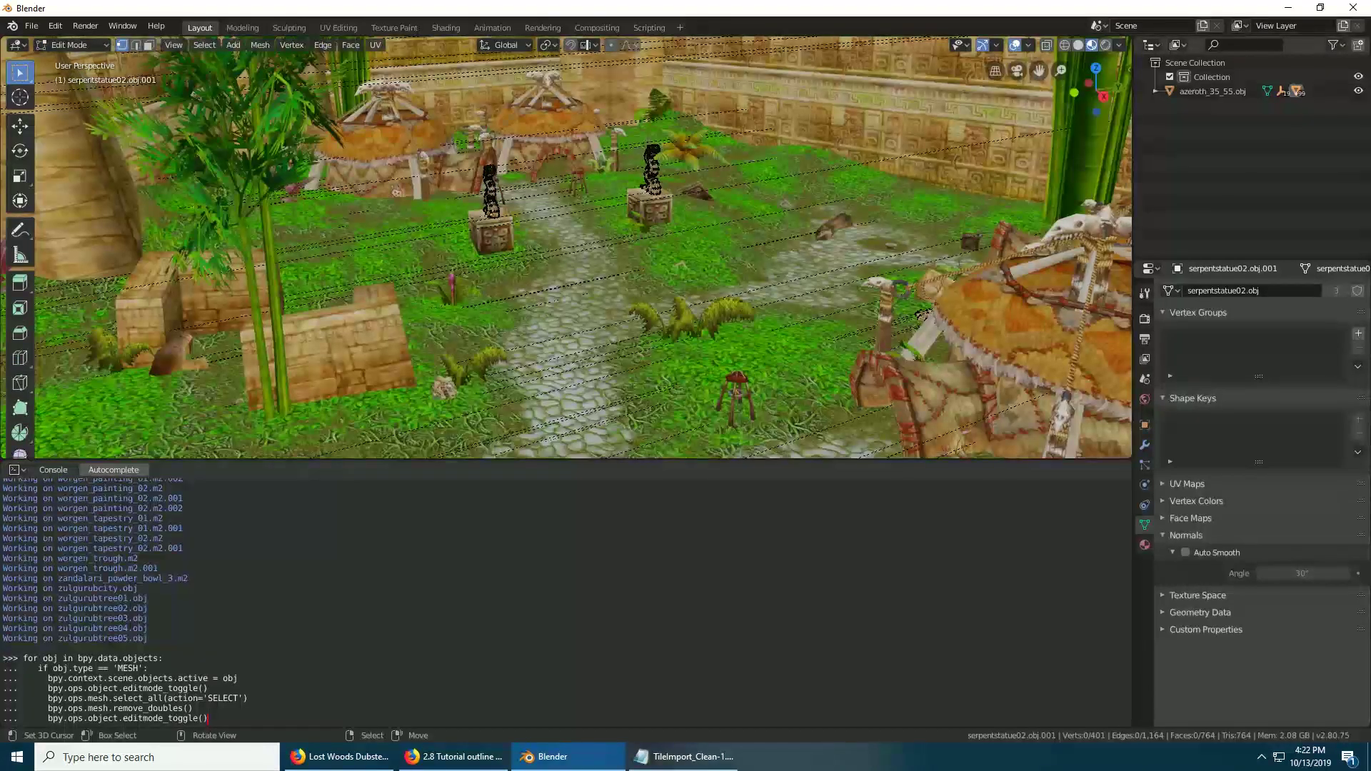
scroll(569, 250, up, 4)
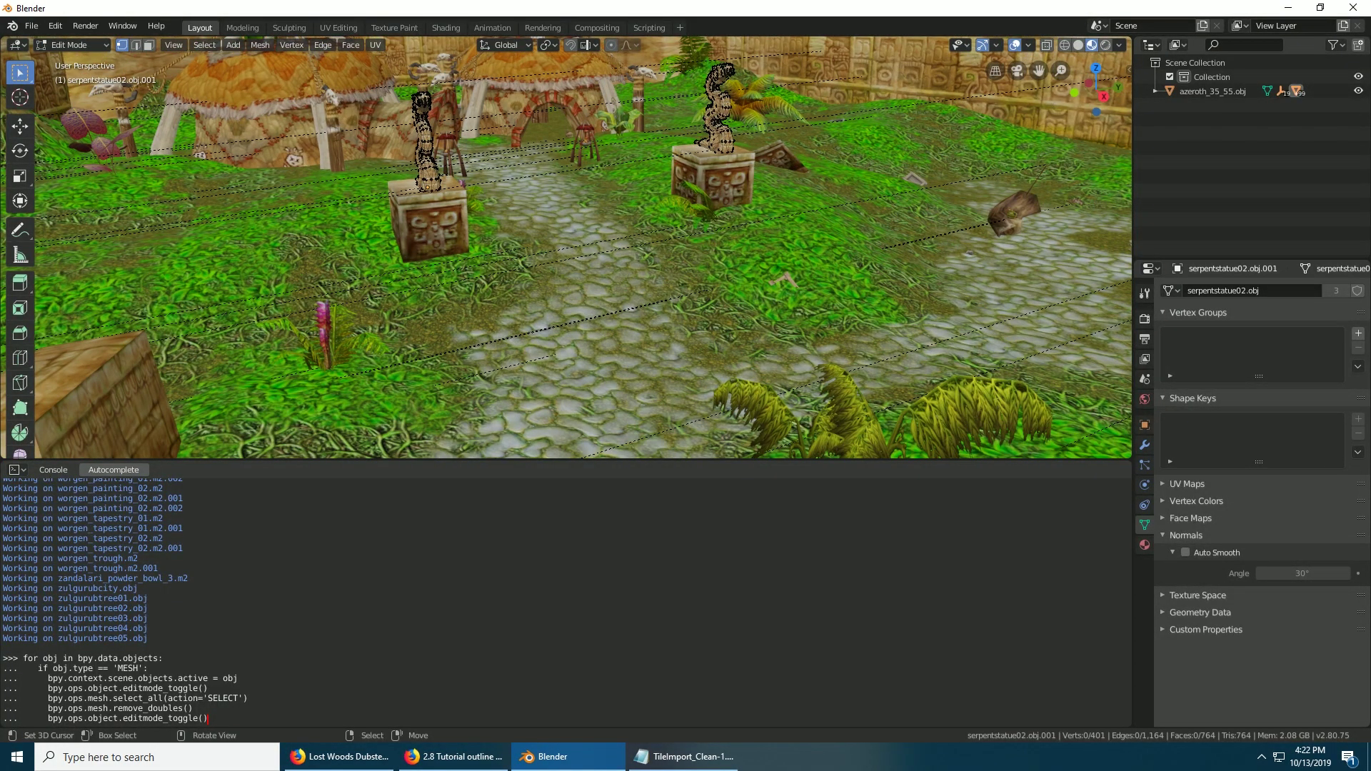
key(a)
scroll(569, 250, down, 2)
scroll(569, 250, down, 2)
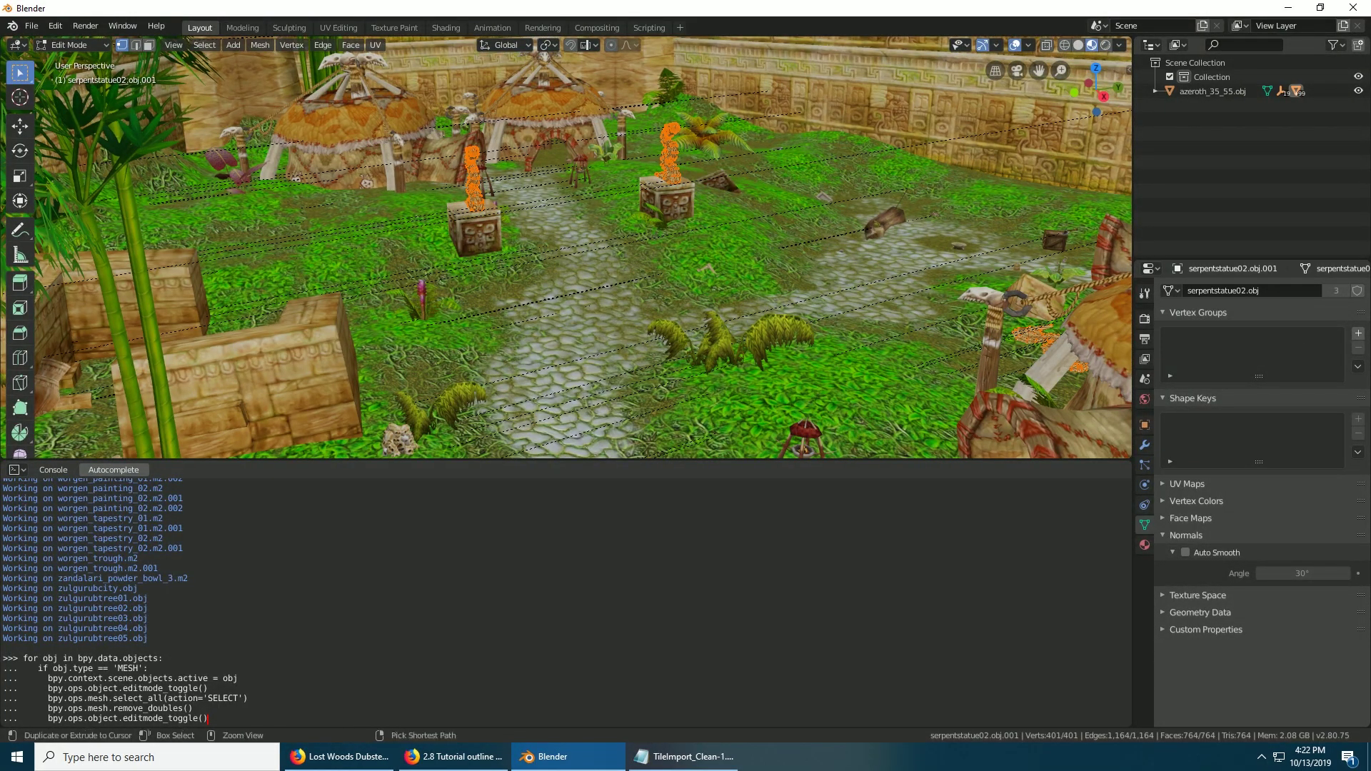
key(alt+m)
key(b)
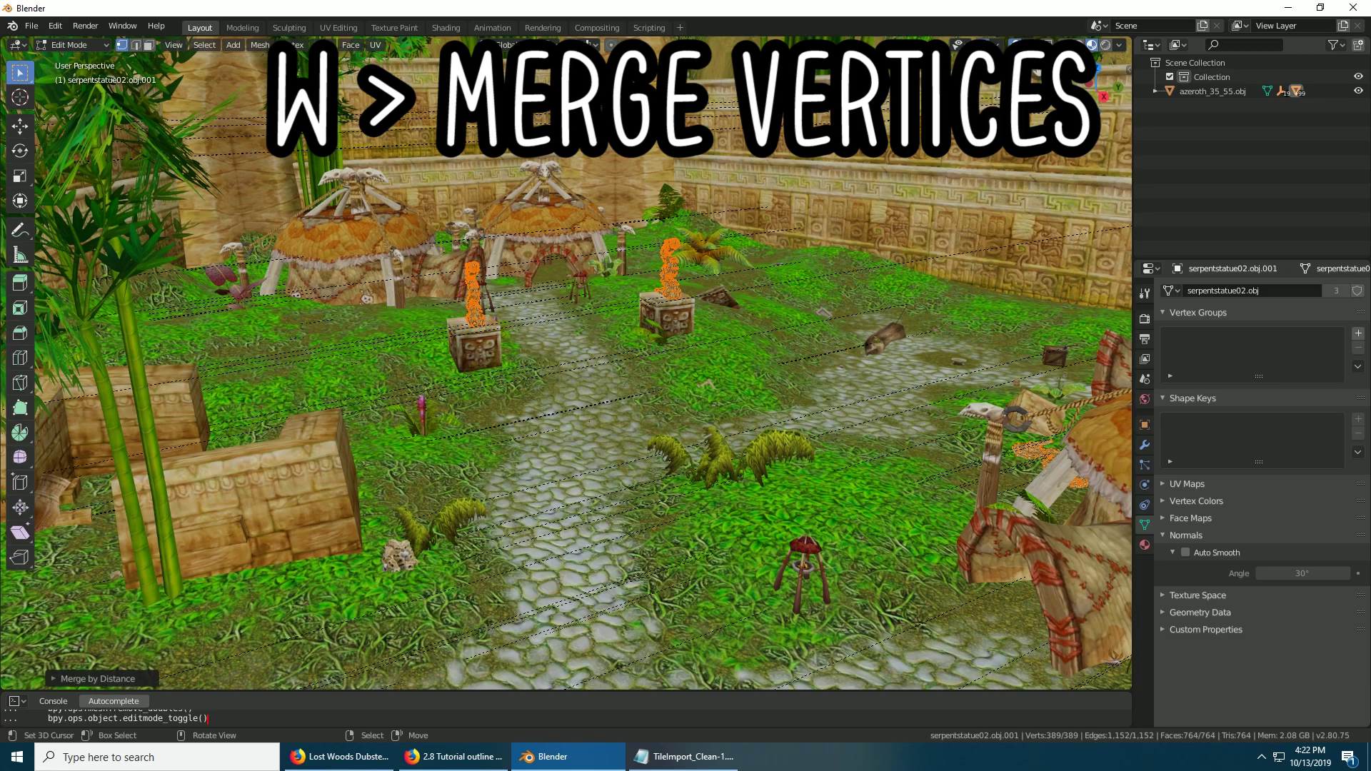
Step: Repeat Merge by Distance on the serpent statue's vertices, check the operation's settings, and return to Object Mode
key(w)
mouse_move(510, 520)
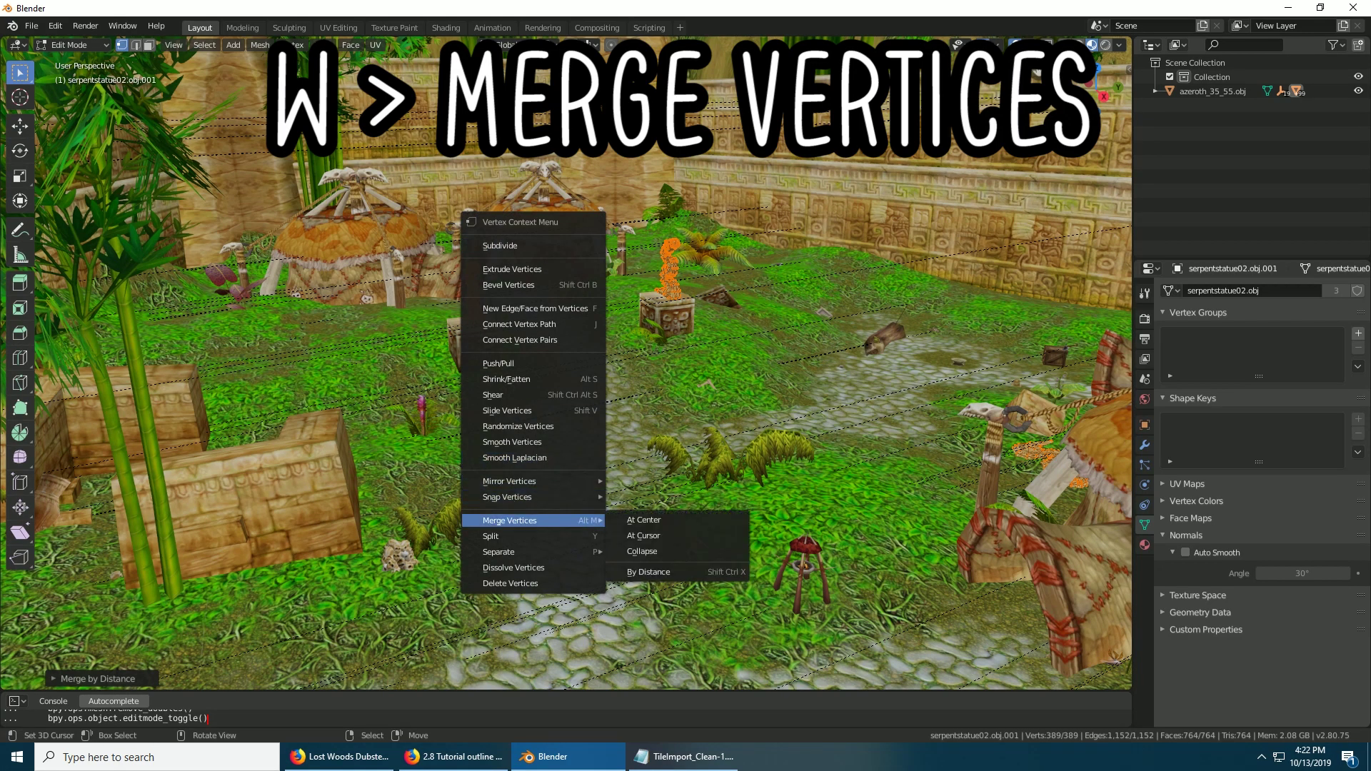
click(649, 572)
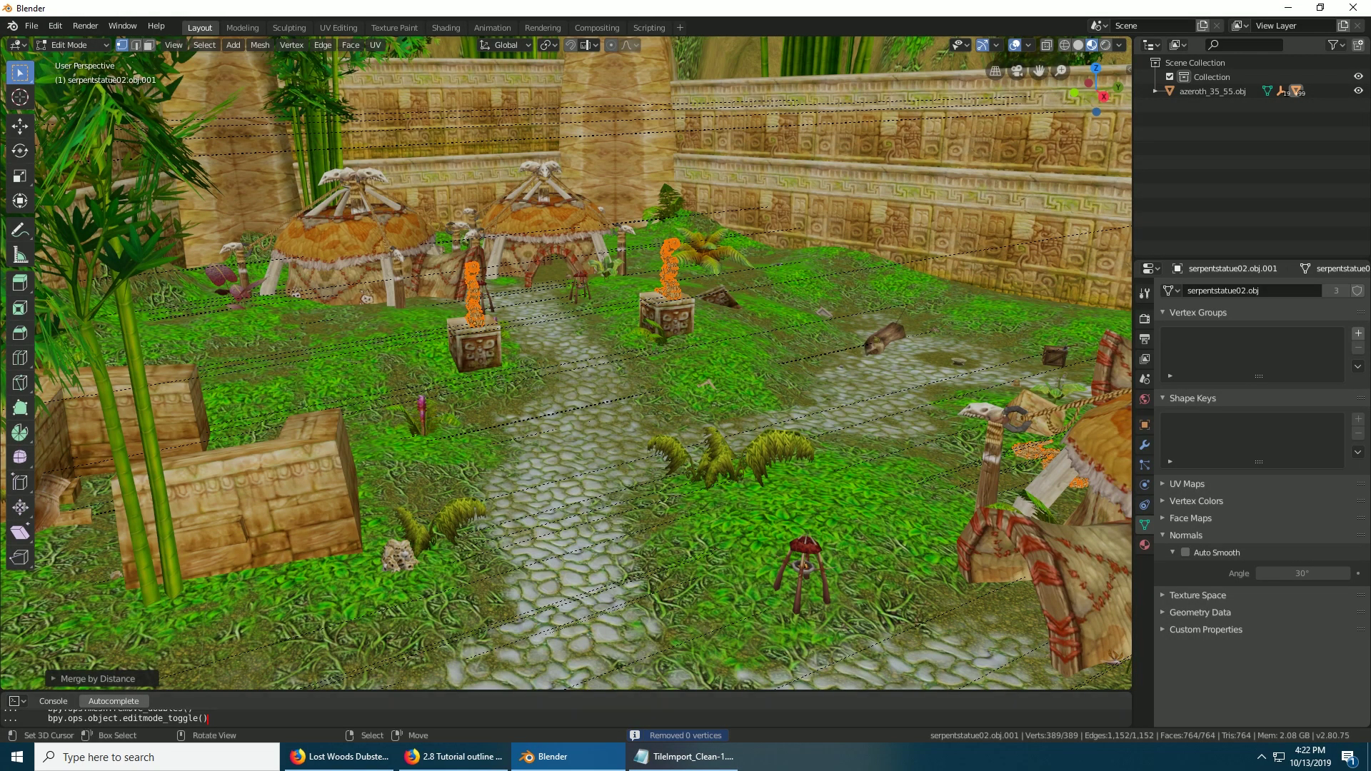
click(97, 678)
click(98, 637)
key(Tab)
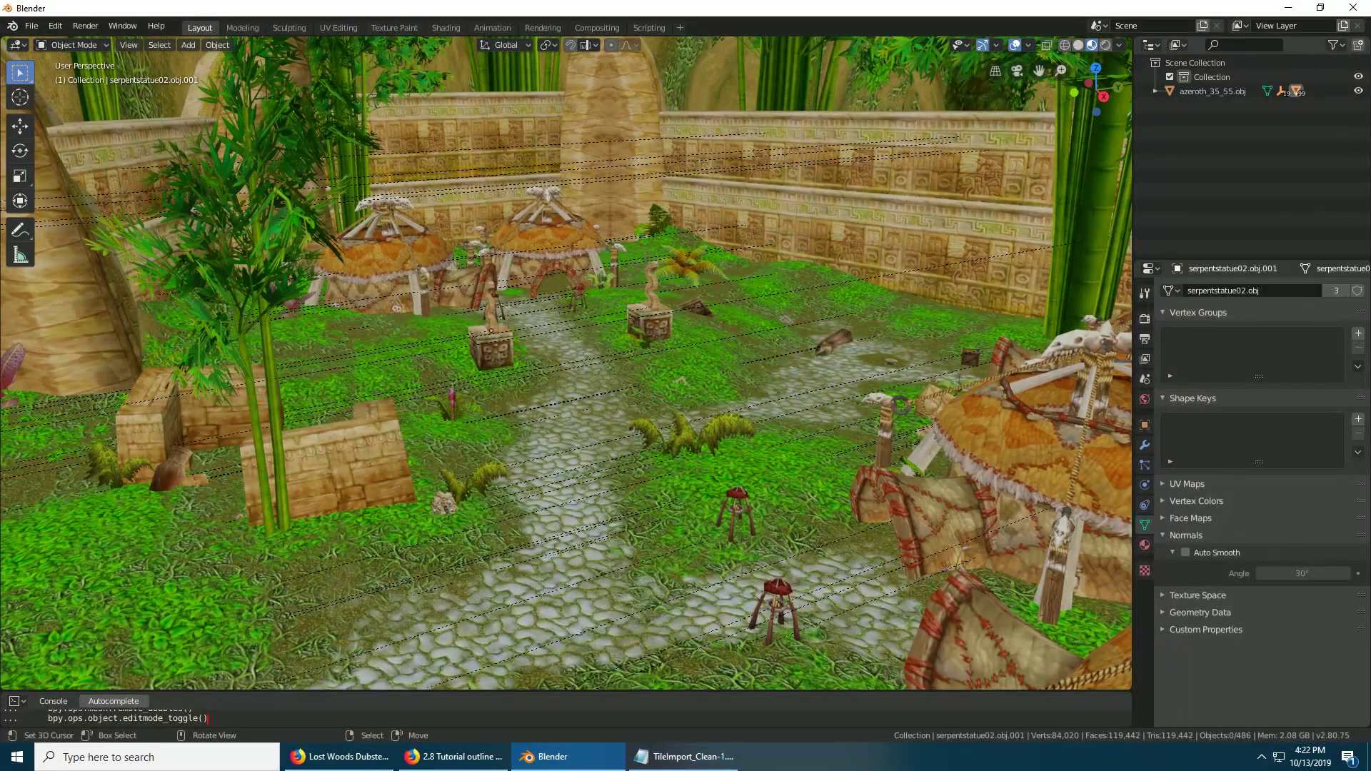
Step: Switch to Notepad and close the TileImport_Clean script file
middle_drag(567, 362, 523, 390)
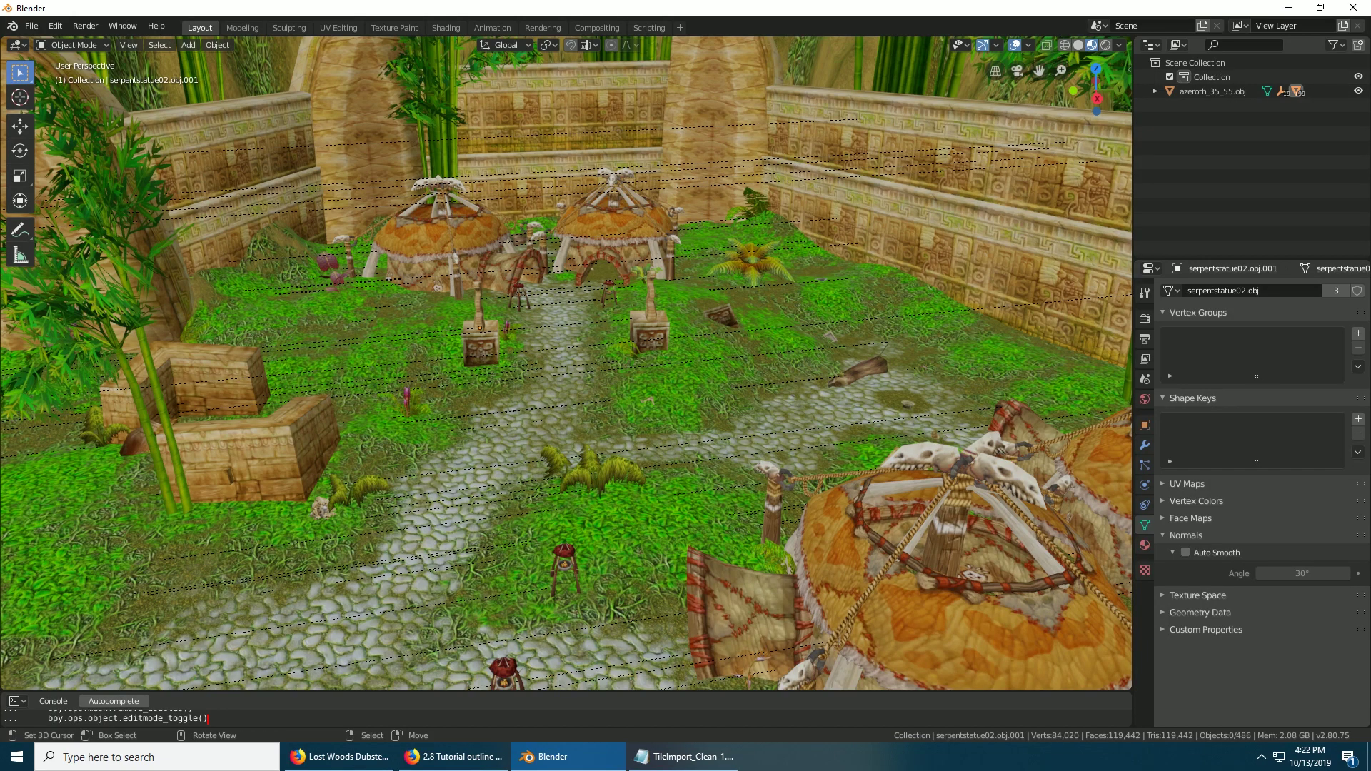
click(684, 756)
click(1031, 62)
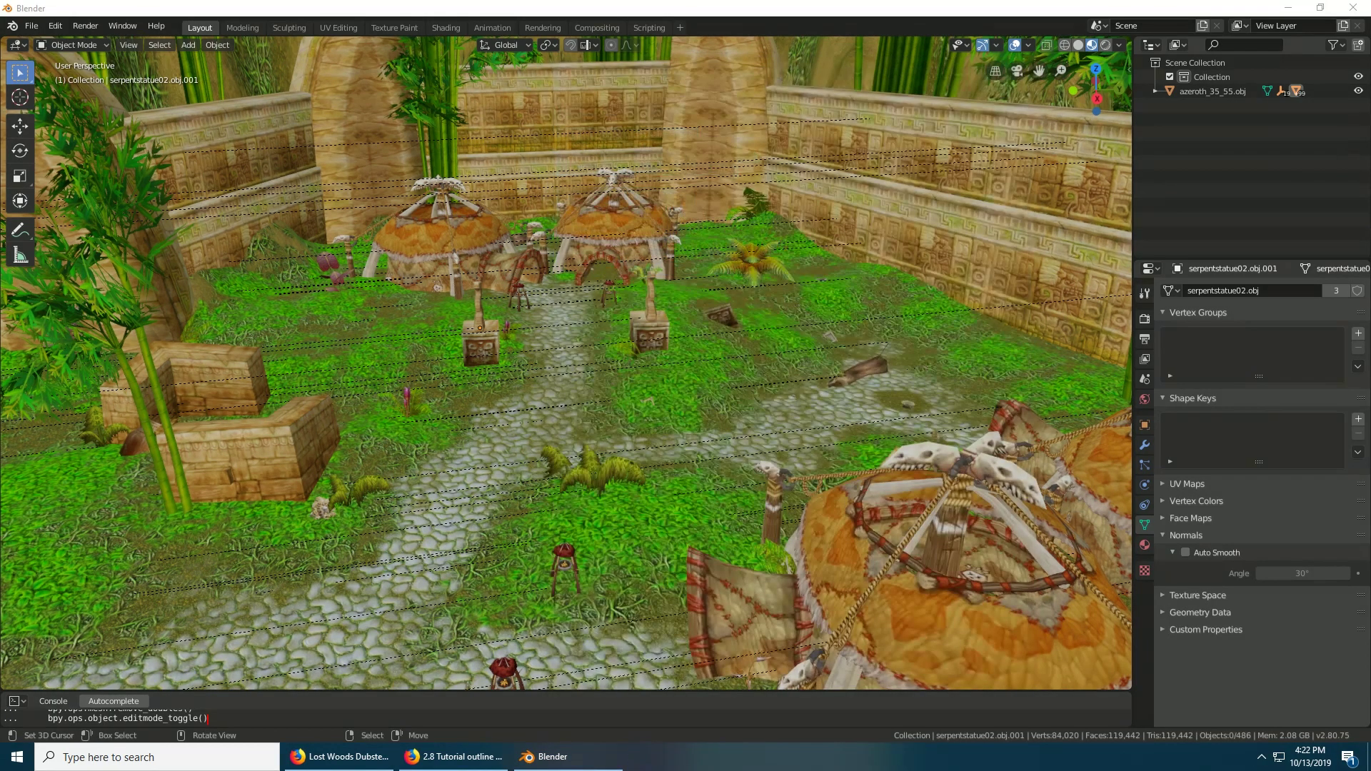